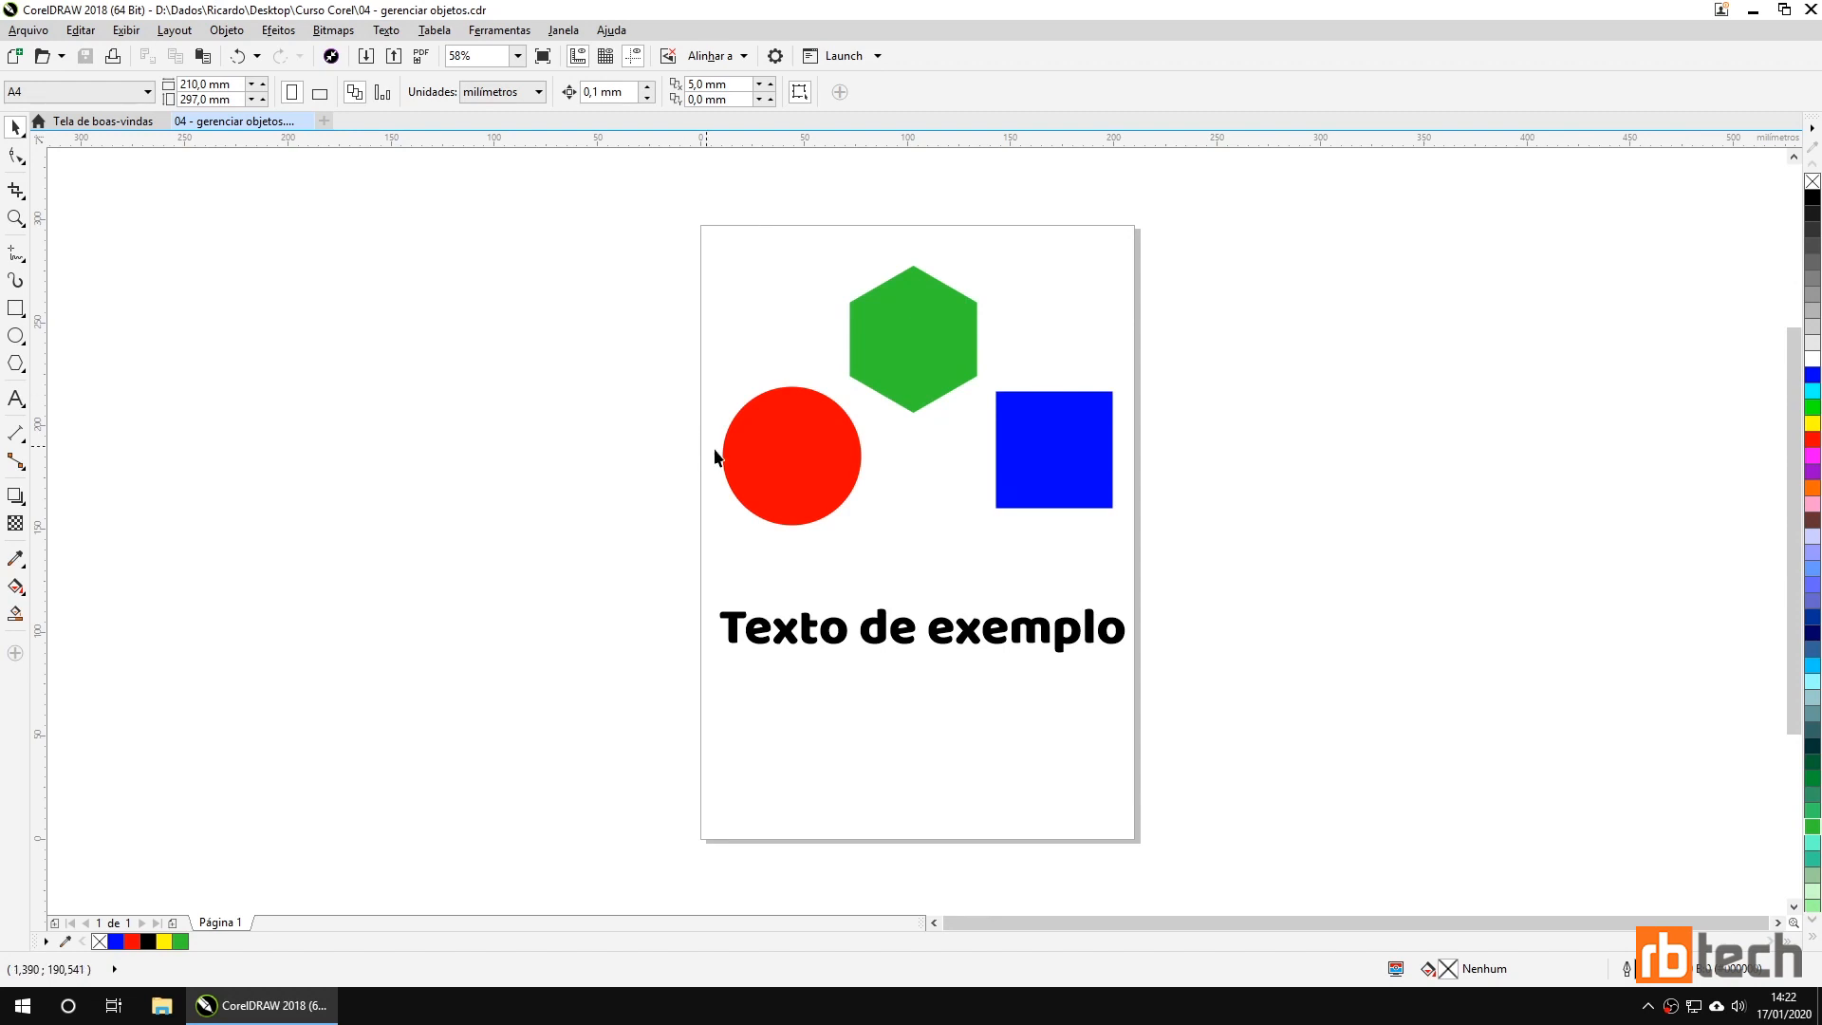
# Select the red circle, green hexagon and blue square together and move them about 5.5 mm to the left.
pyautogui.click(819, 493)
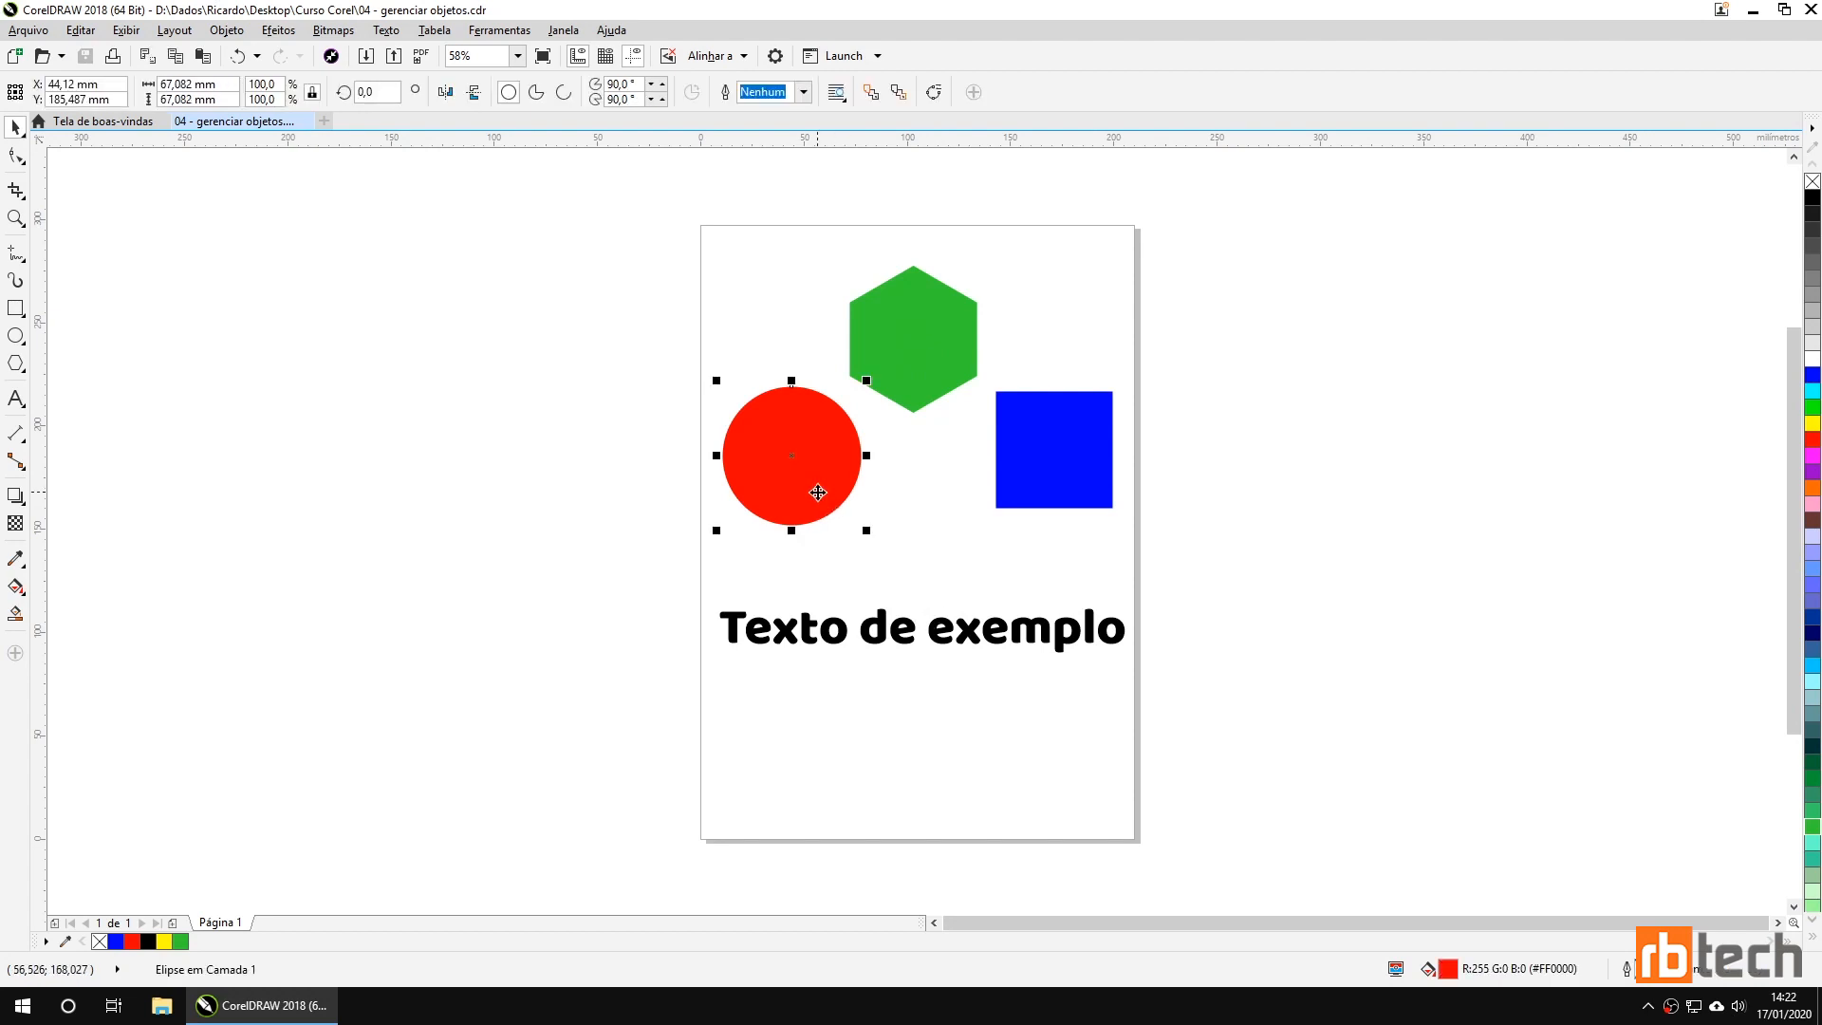
pyautogui.keyDown('shift'); pyautogui.click(913, 345); pyautogui.keyUp('shift')
pyautogui.keyDown('shift'); pyautogui.click(1070, 466); pyautogui.keyUp('shift')
pyautogui.moveTo(912, 327)
pyautogui.mouseDown()
pyautogui.moveTo(806, 341)
pyautogui.moveTo(680, 300)
pyautogui.moveTo(902, 328)
pyautogui.mouseUp()
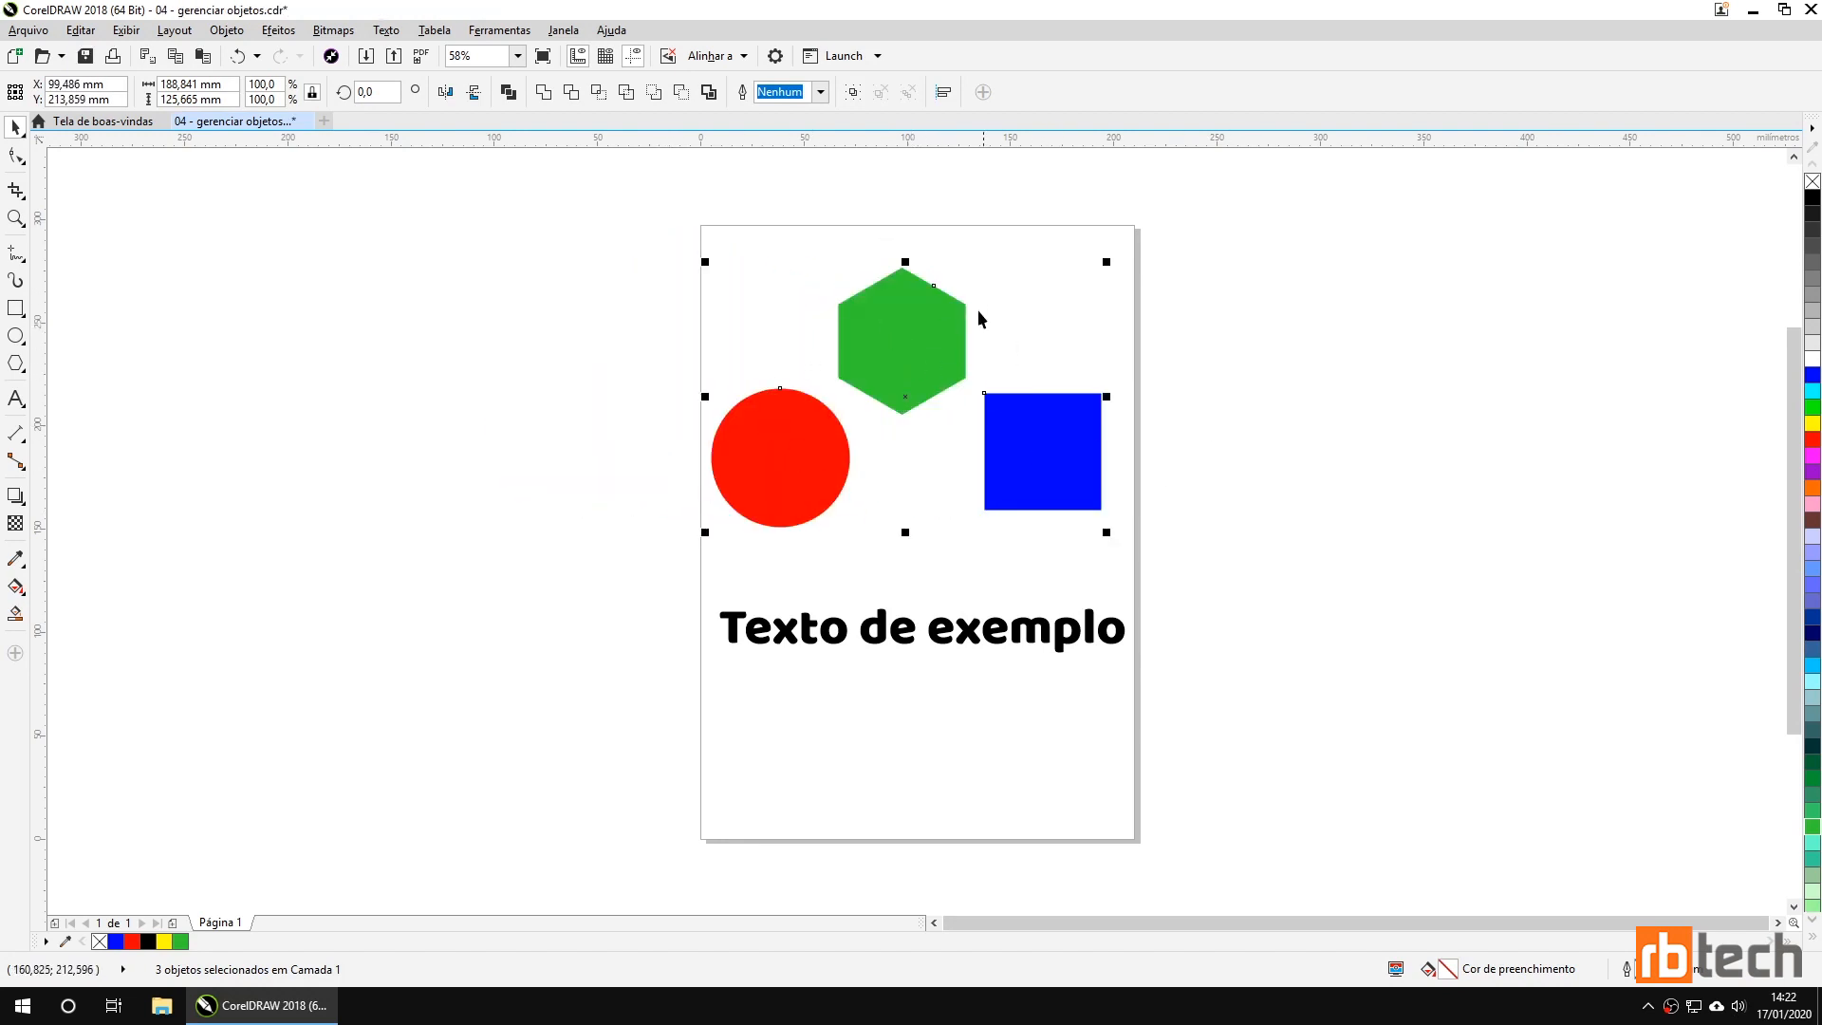
pyautogui.click(1201, 450)
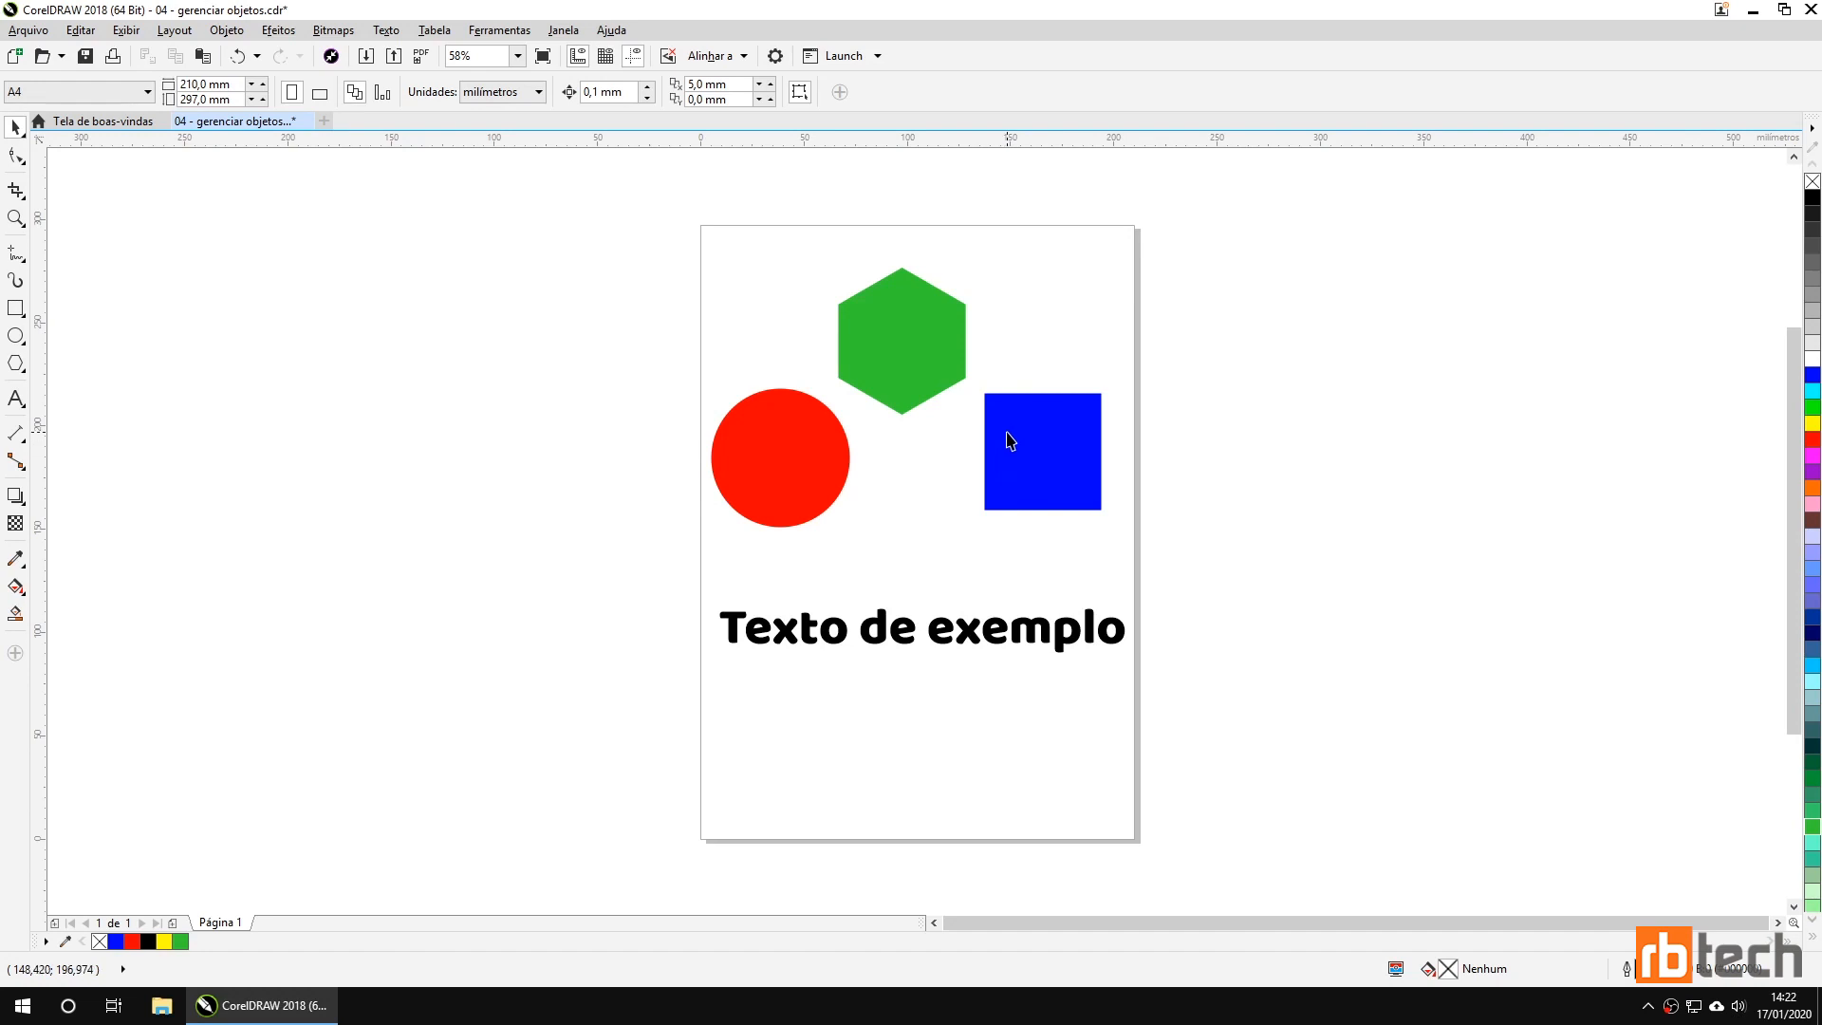
# Group the red circle and the green hexagon.
pyautogui.click(782, 473)
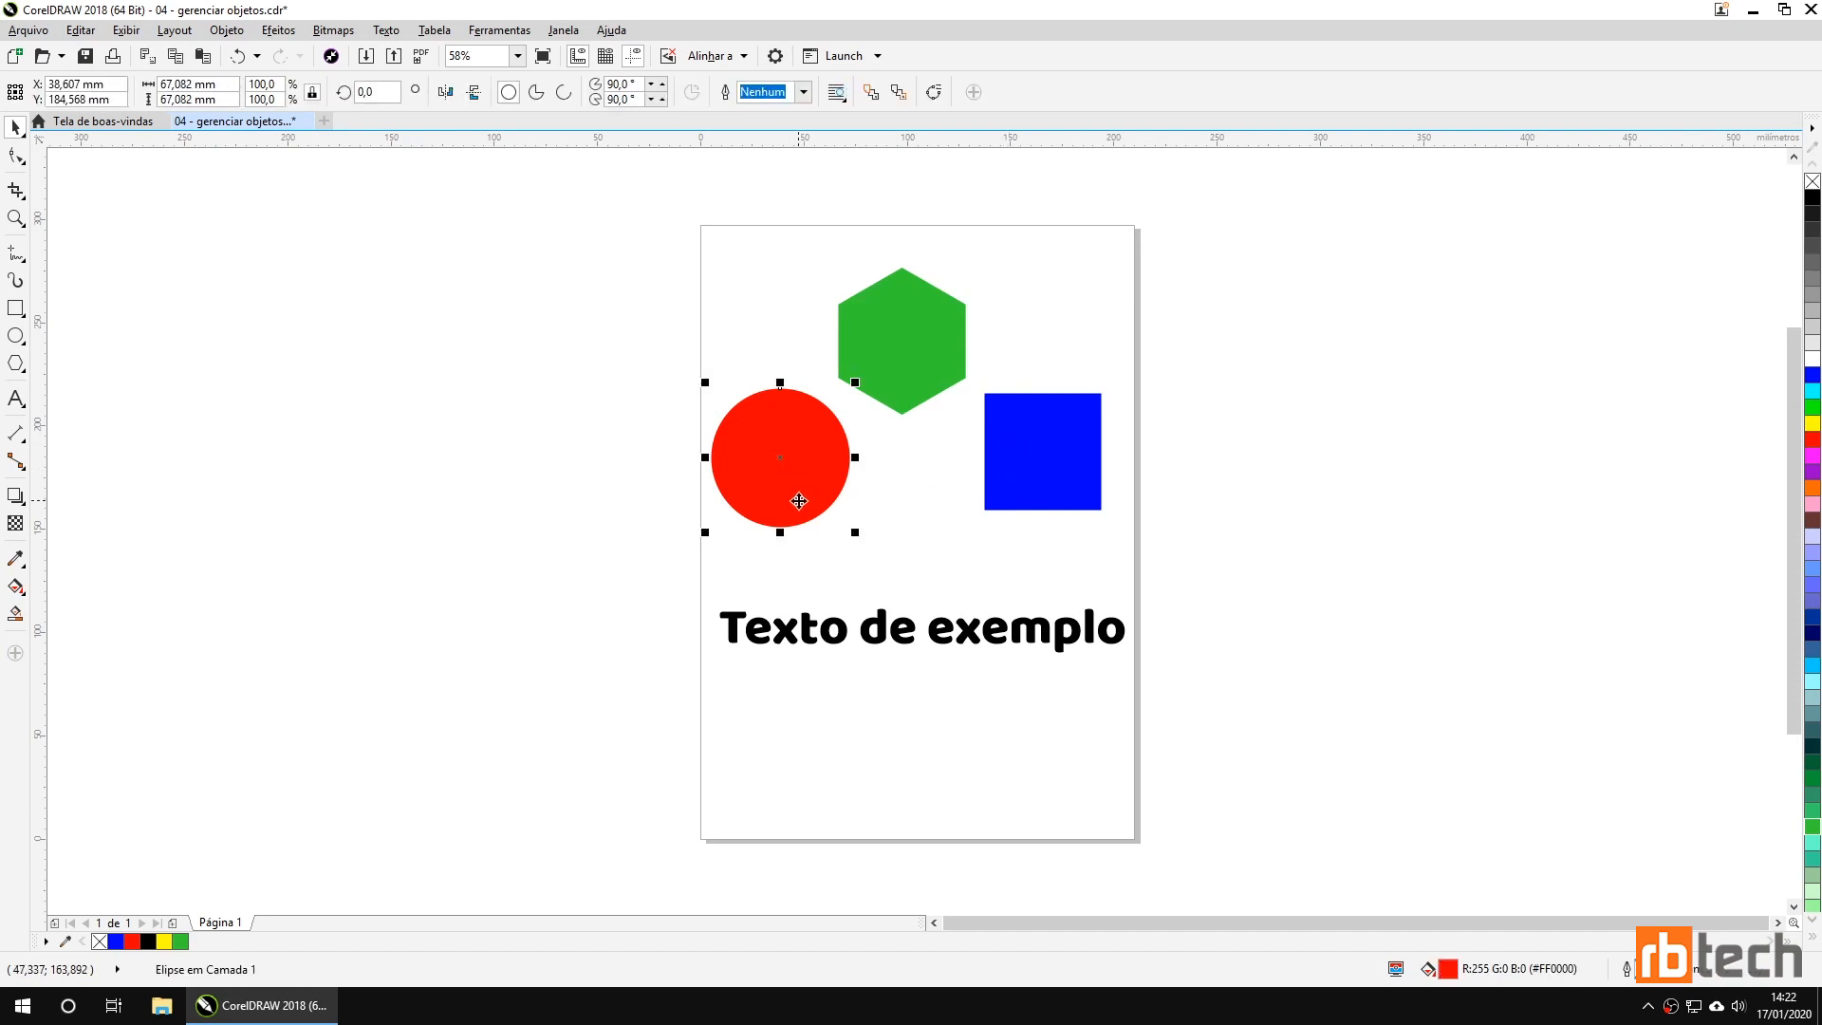
pyautogui.keyDown('shift'); pyautogui.click(919, 347); pyautogui.keyUp('shift')
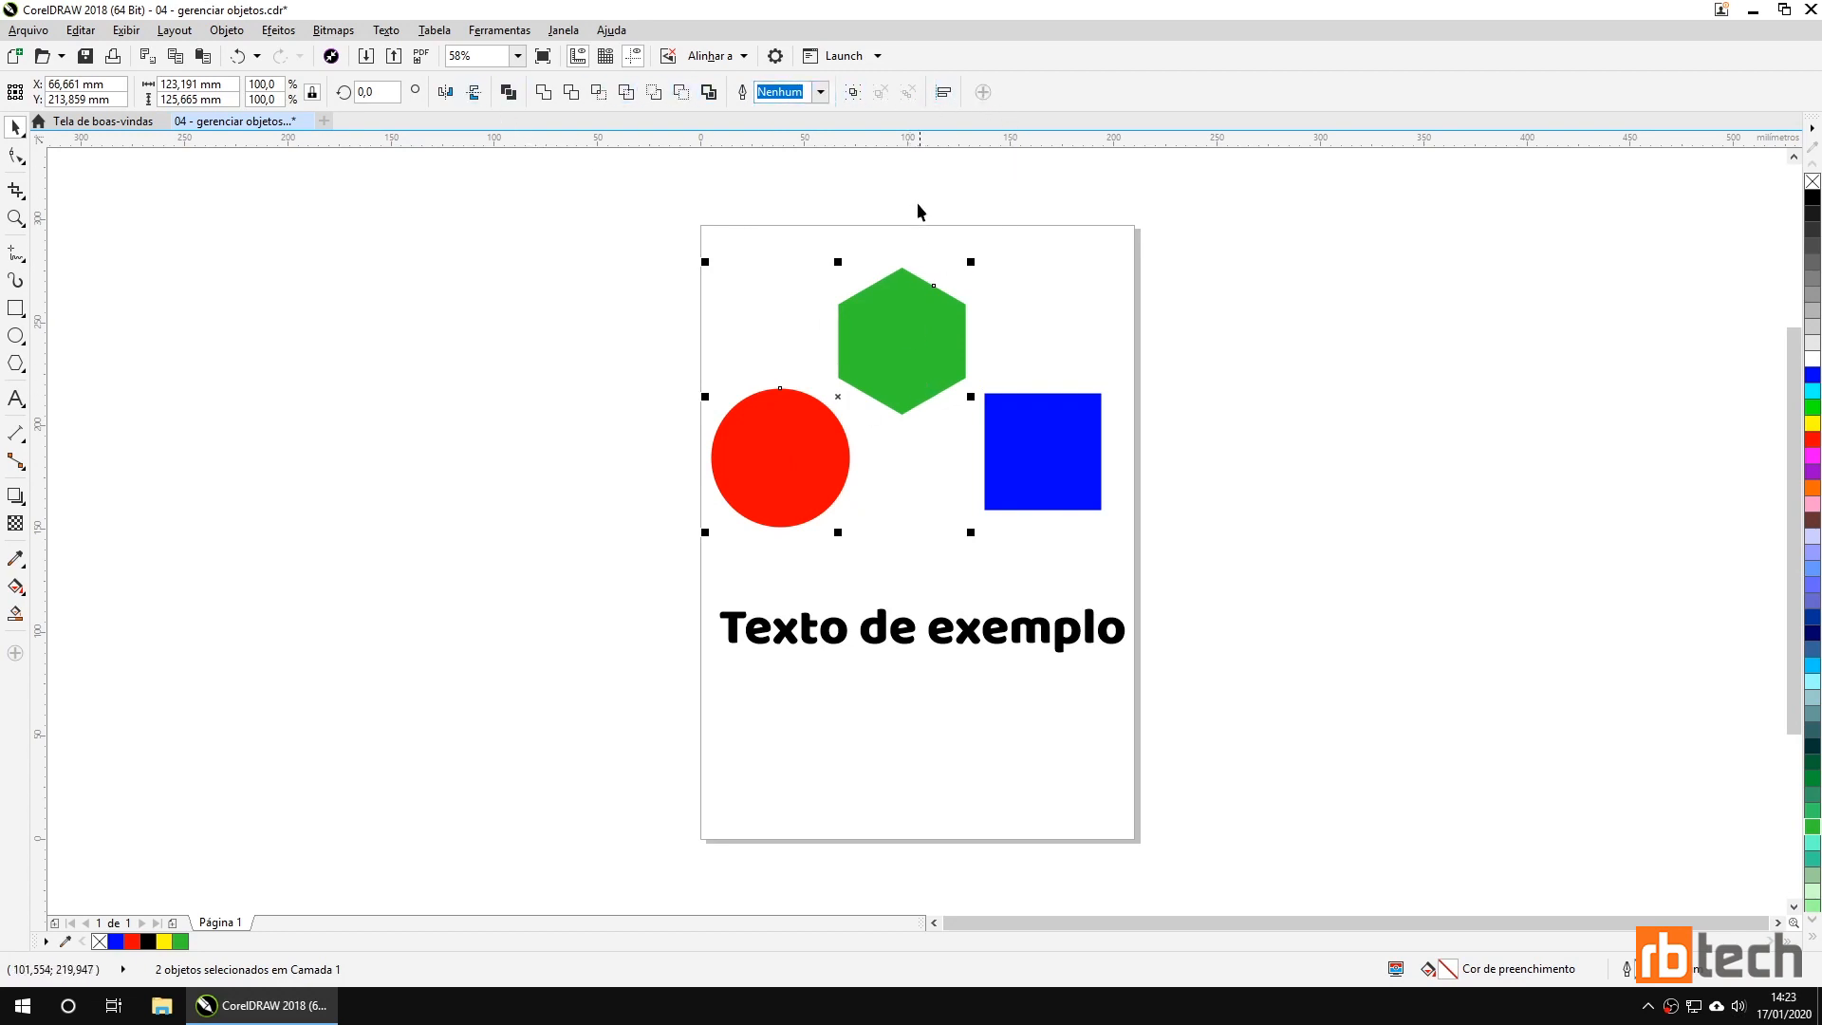
pyautogui.click(853, 93)
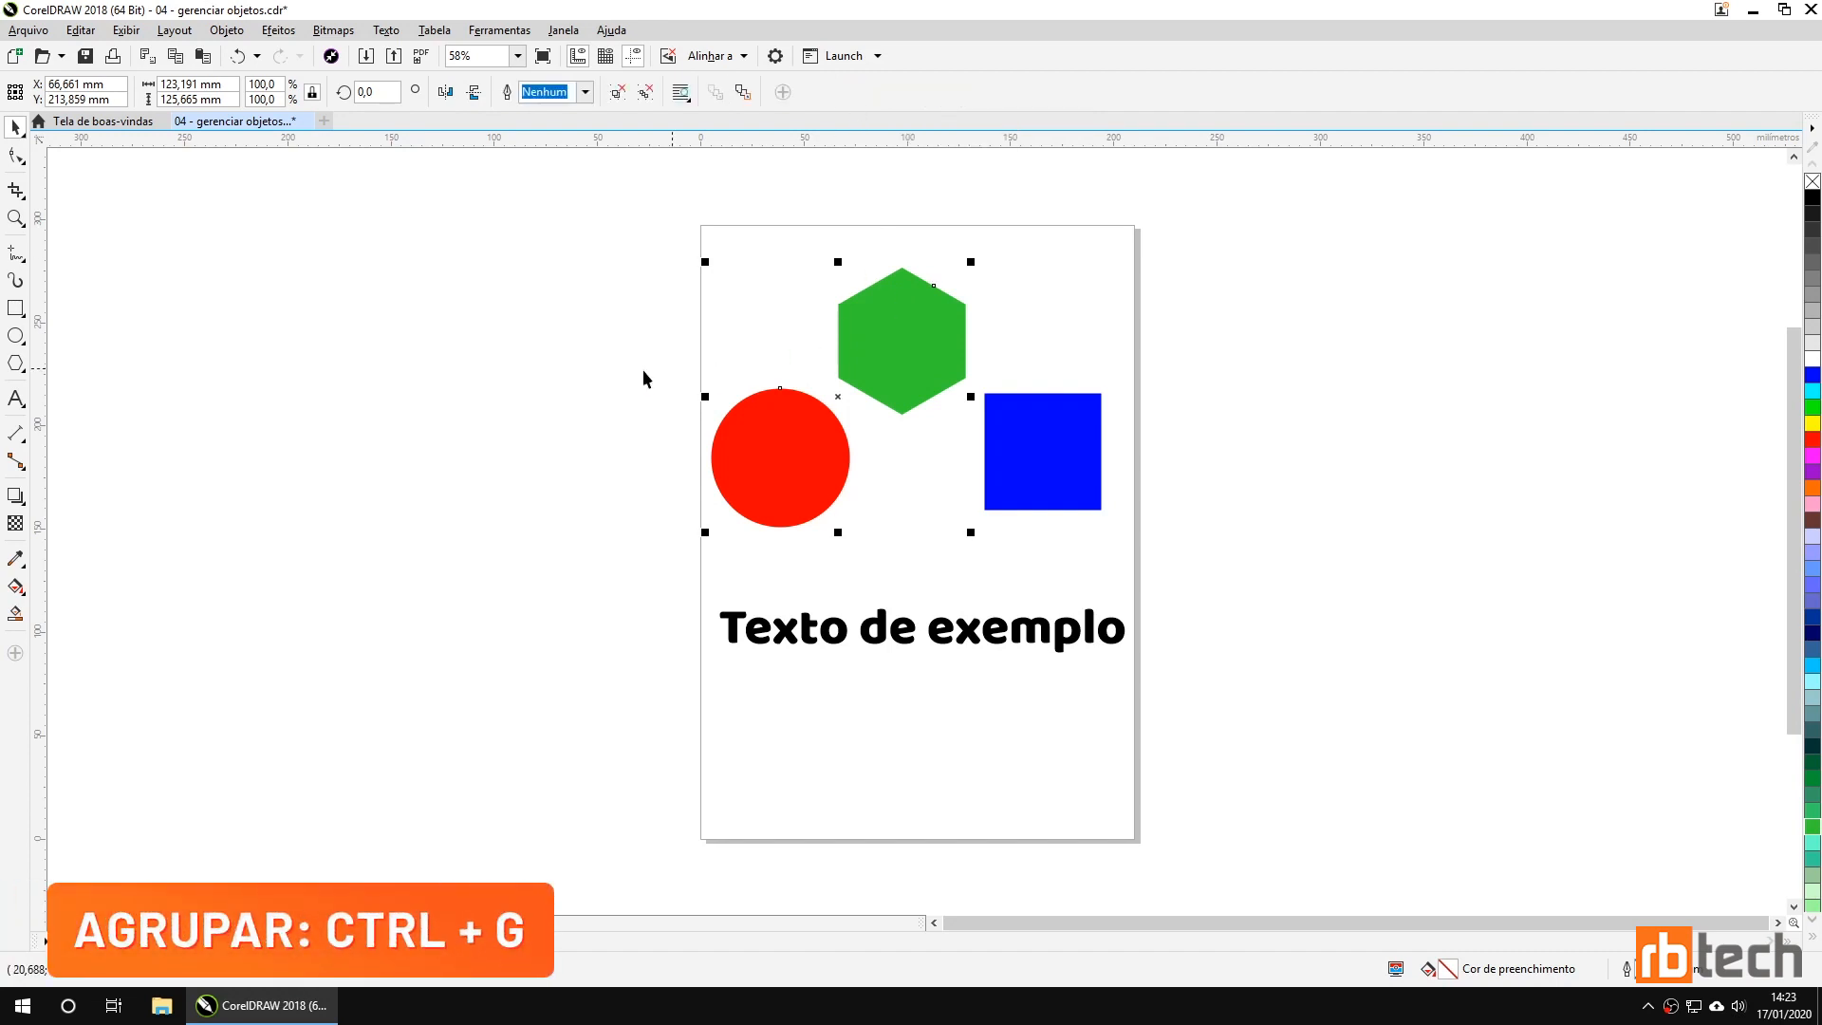
pyautogui.click(1238, 349)
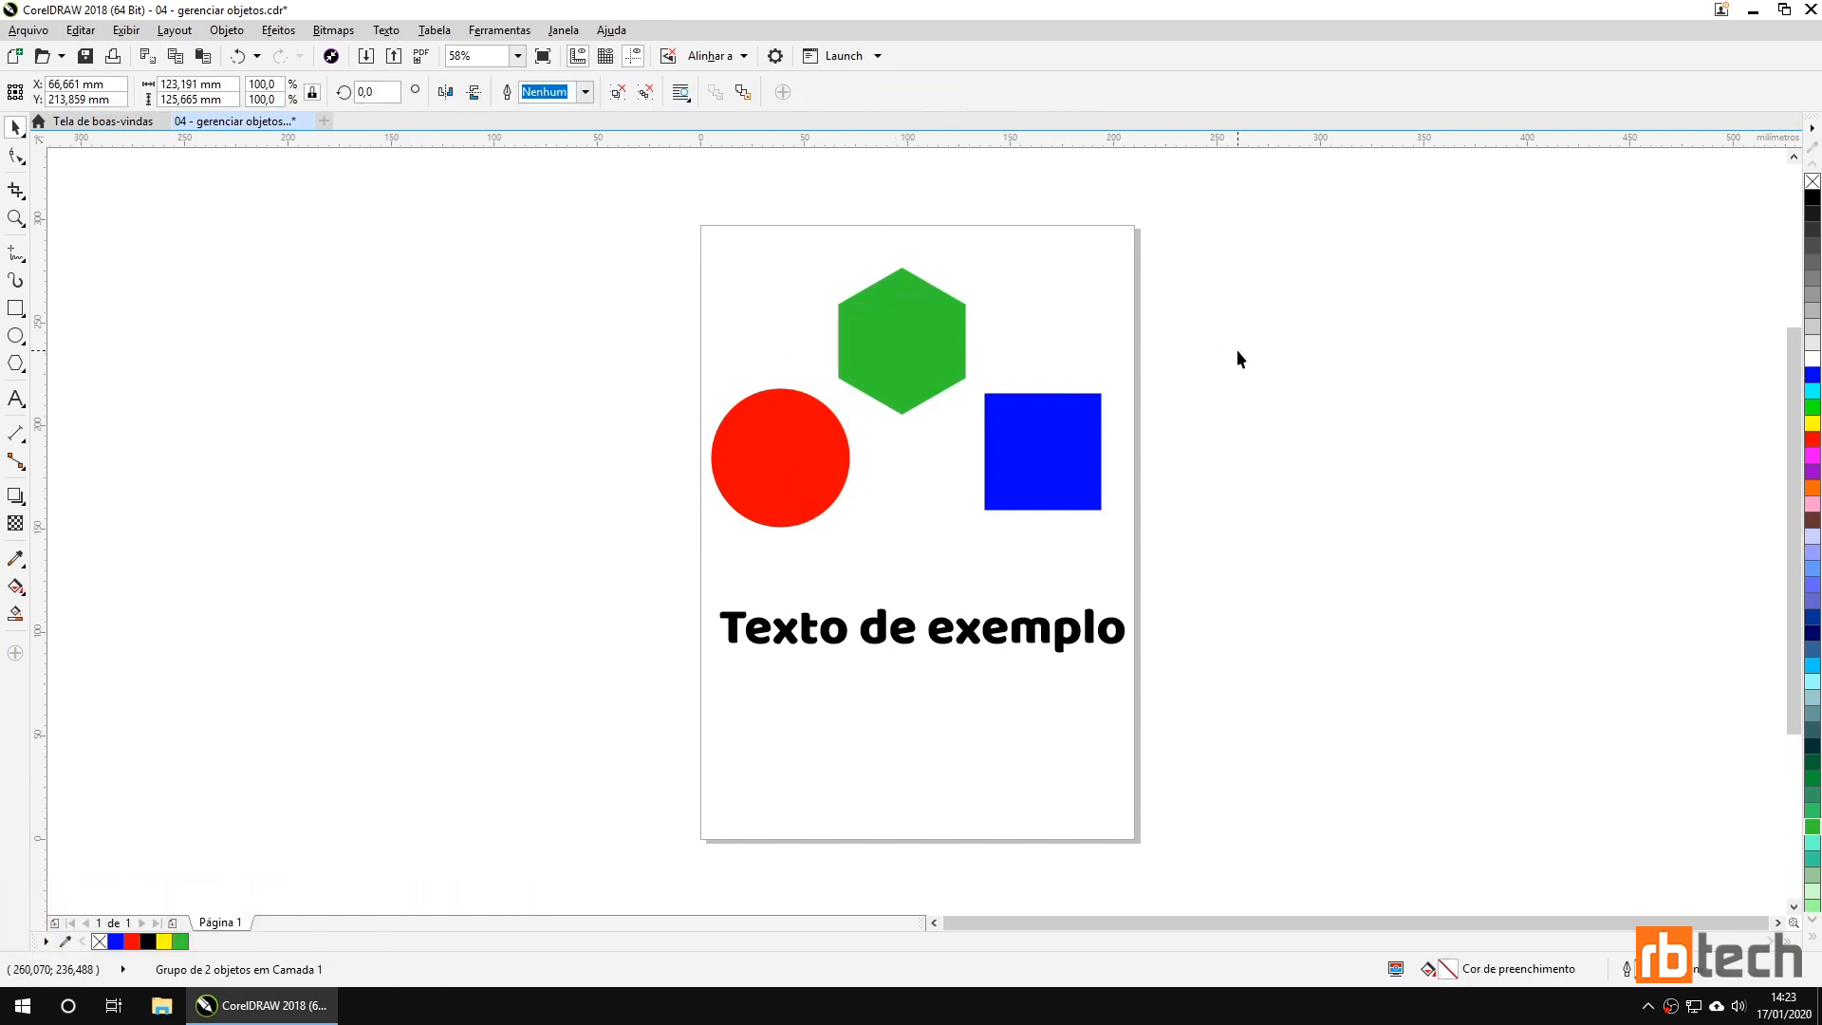
# Move the circle-hexagon group off the page to the left and rotate it to about 315.7°.
pyautogui.click(936, 342)
pyautogui.click(1078, 353)
pyautogui.click(927, 350)
pyautogui.click(1278, 323)
pyautogui.click(860, 344)
pyautogui.moveTo(882, 337); pyautogui.dragTo(444, 343)
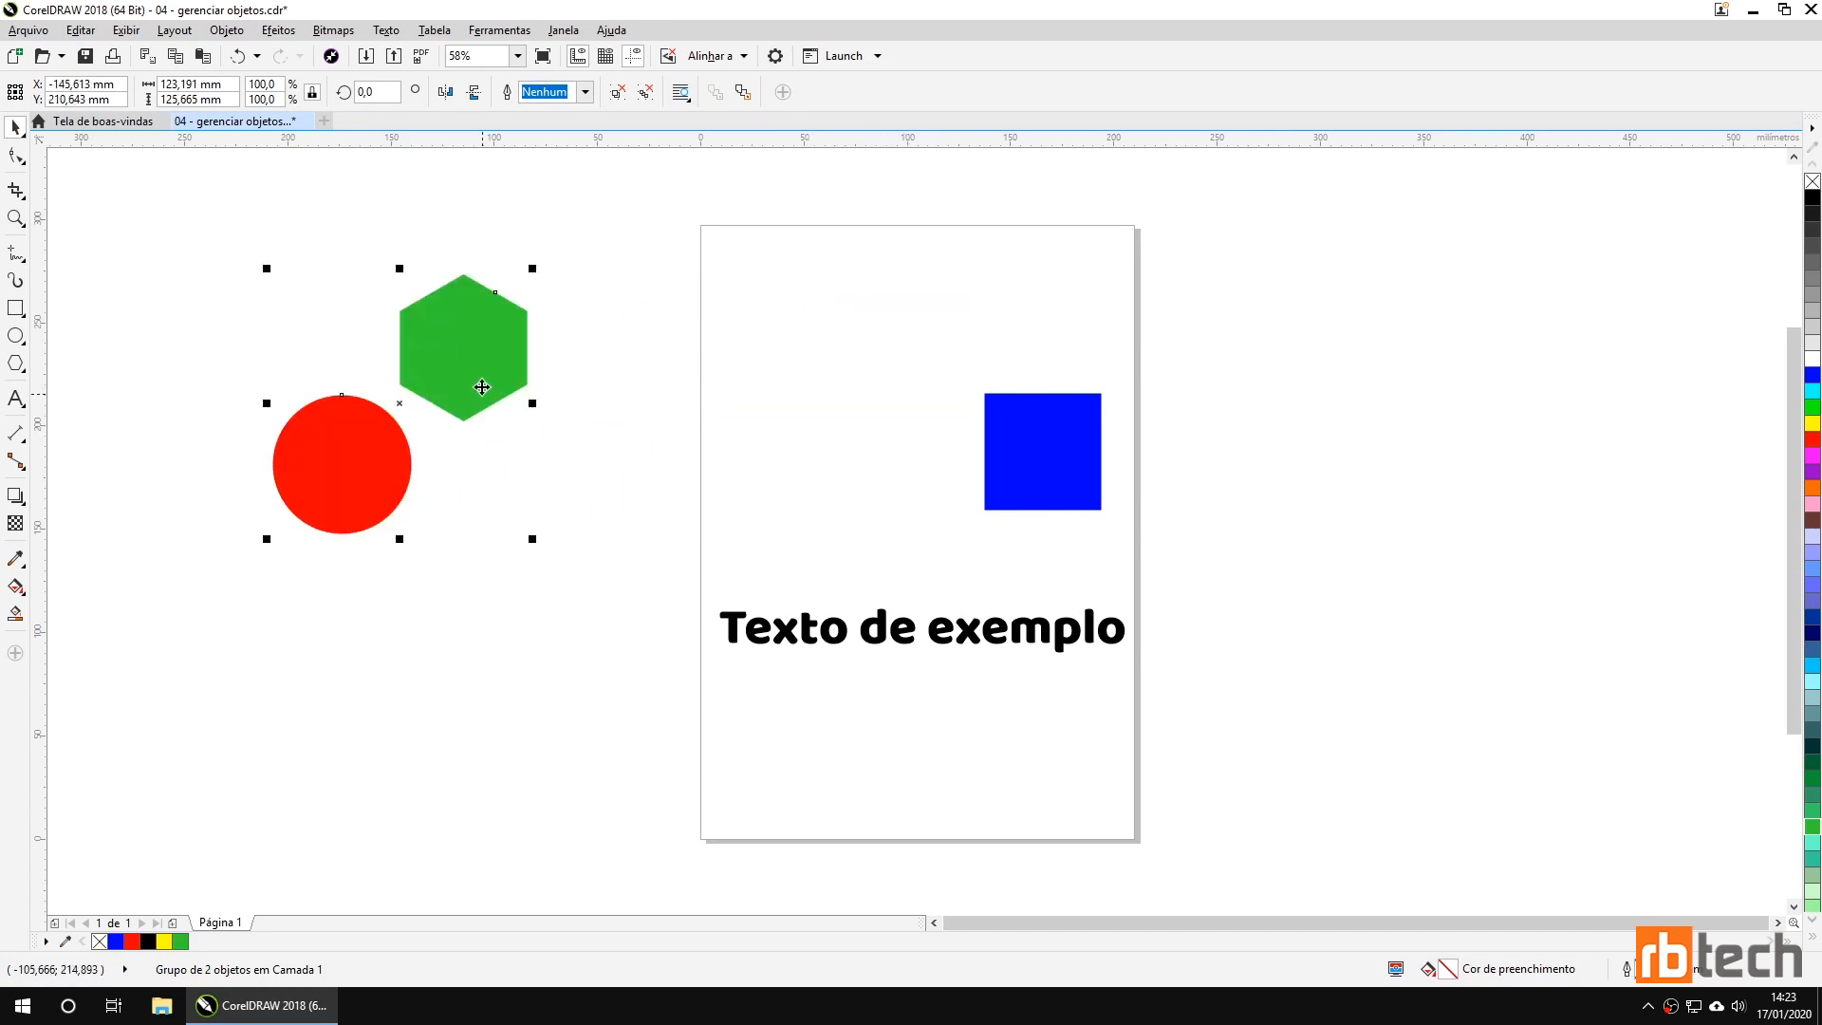
pyautogui.click(496, 331)
pyautogui.moveTo(533, 268); pyautogui.dragTo(623, 285)
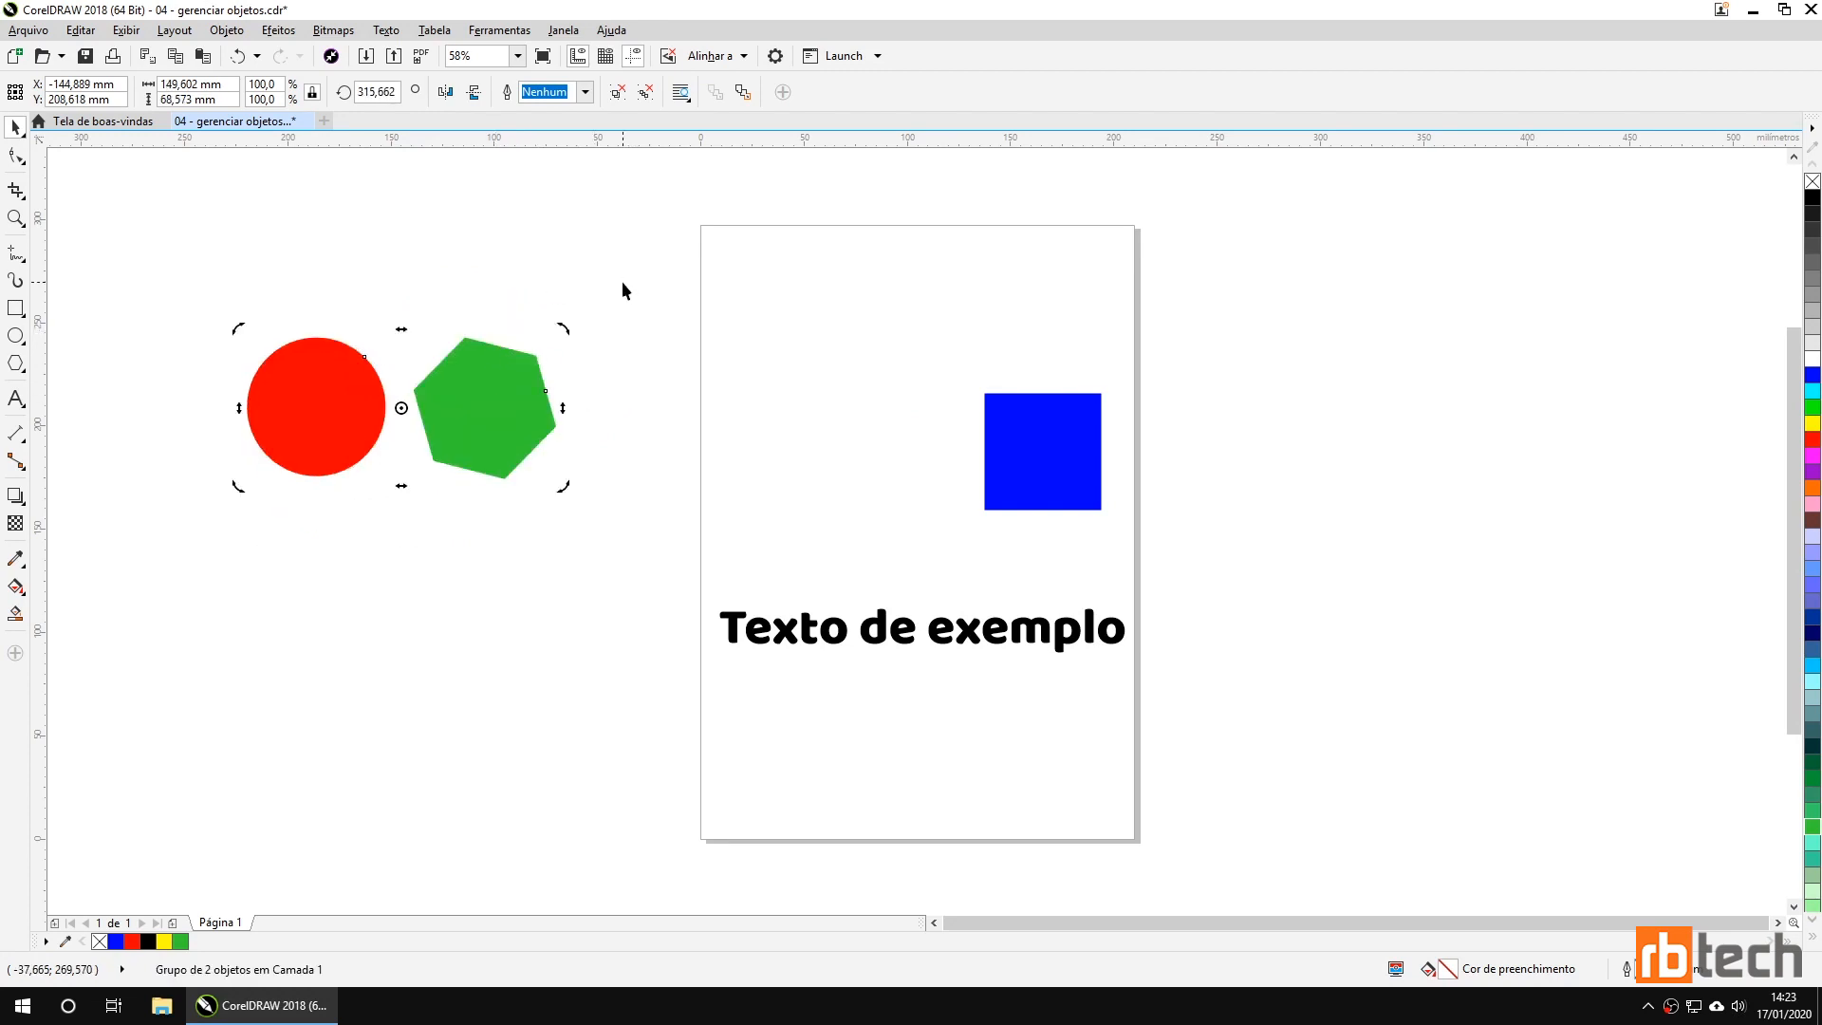
# Undo the group's rotation and its move off the page.
pyautogui.hotkey('ctrl', 'z')
pyautogui.hotkey('ctrl', 'z')
pyautogui.click(598, 302)
# Group the circle-hexagon group with the blue square and move the nested group about 6 mm up.
pyautogui.click(718, 432)
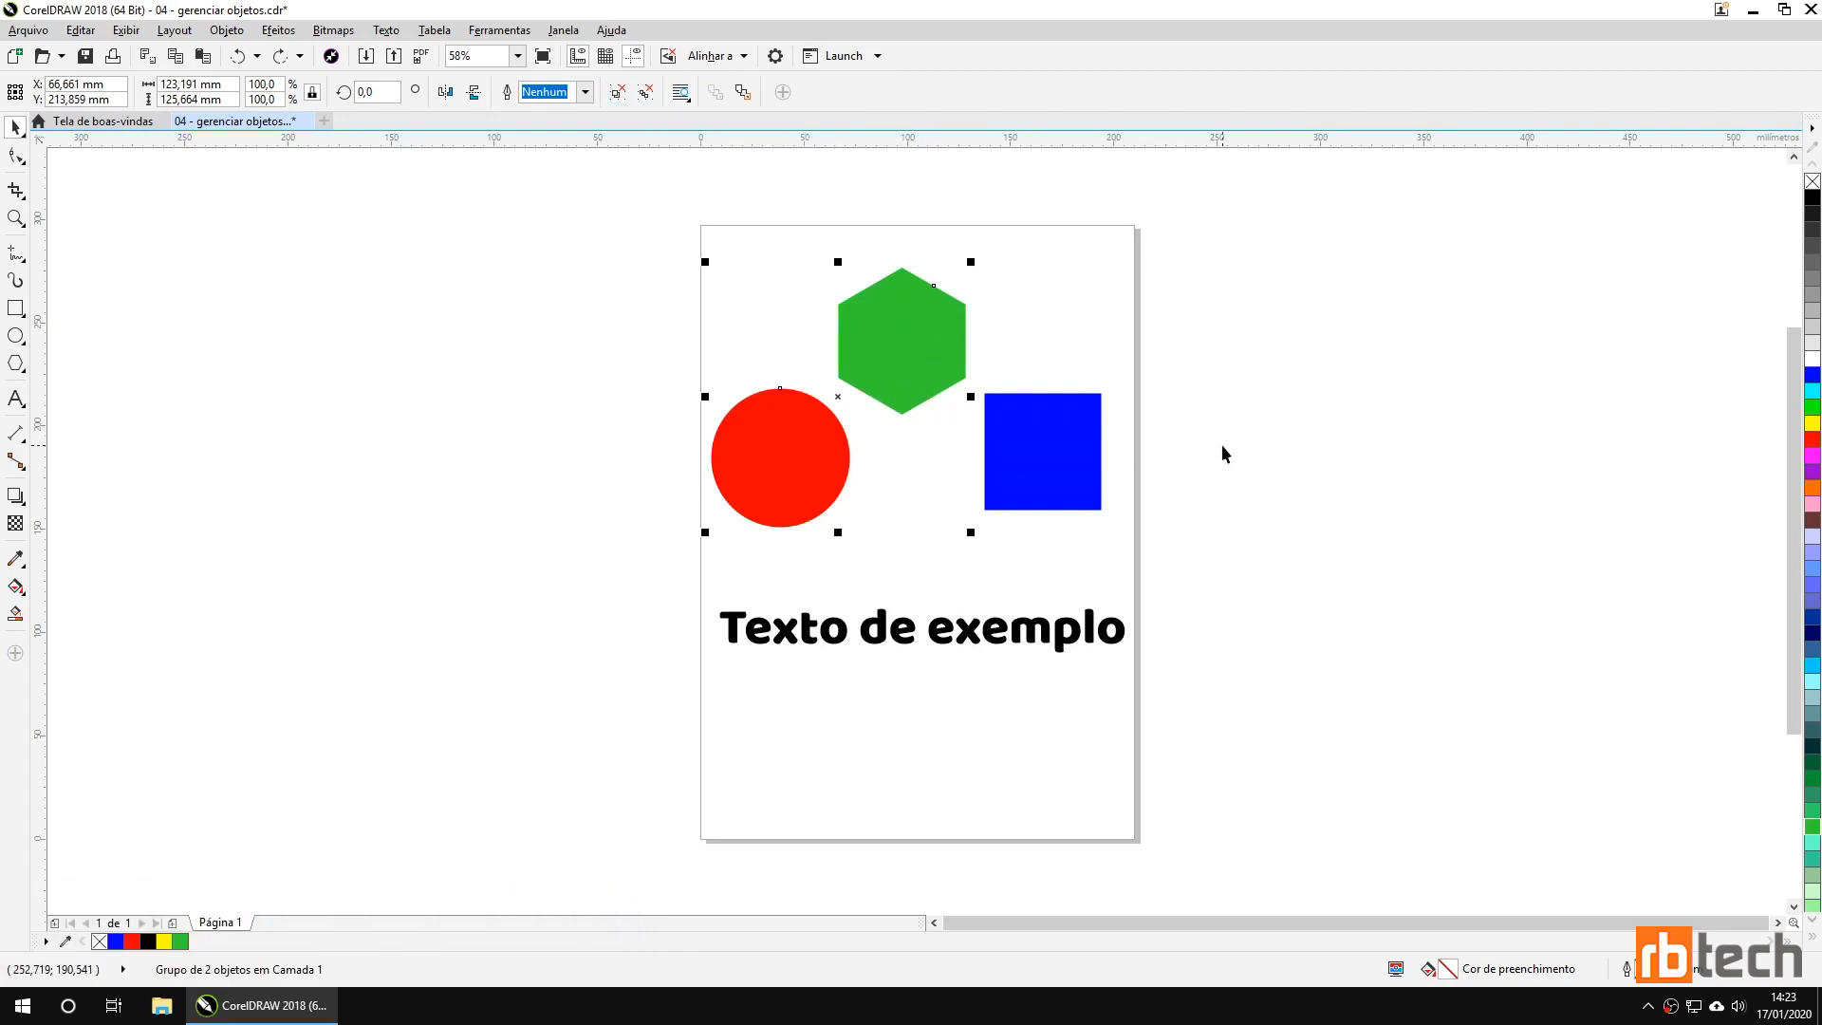
pyautogui.keyDown('shift'); pyautogui.click(1057, 448); pyautogui.keyUp('shift')
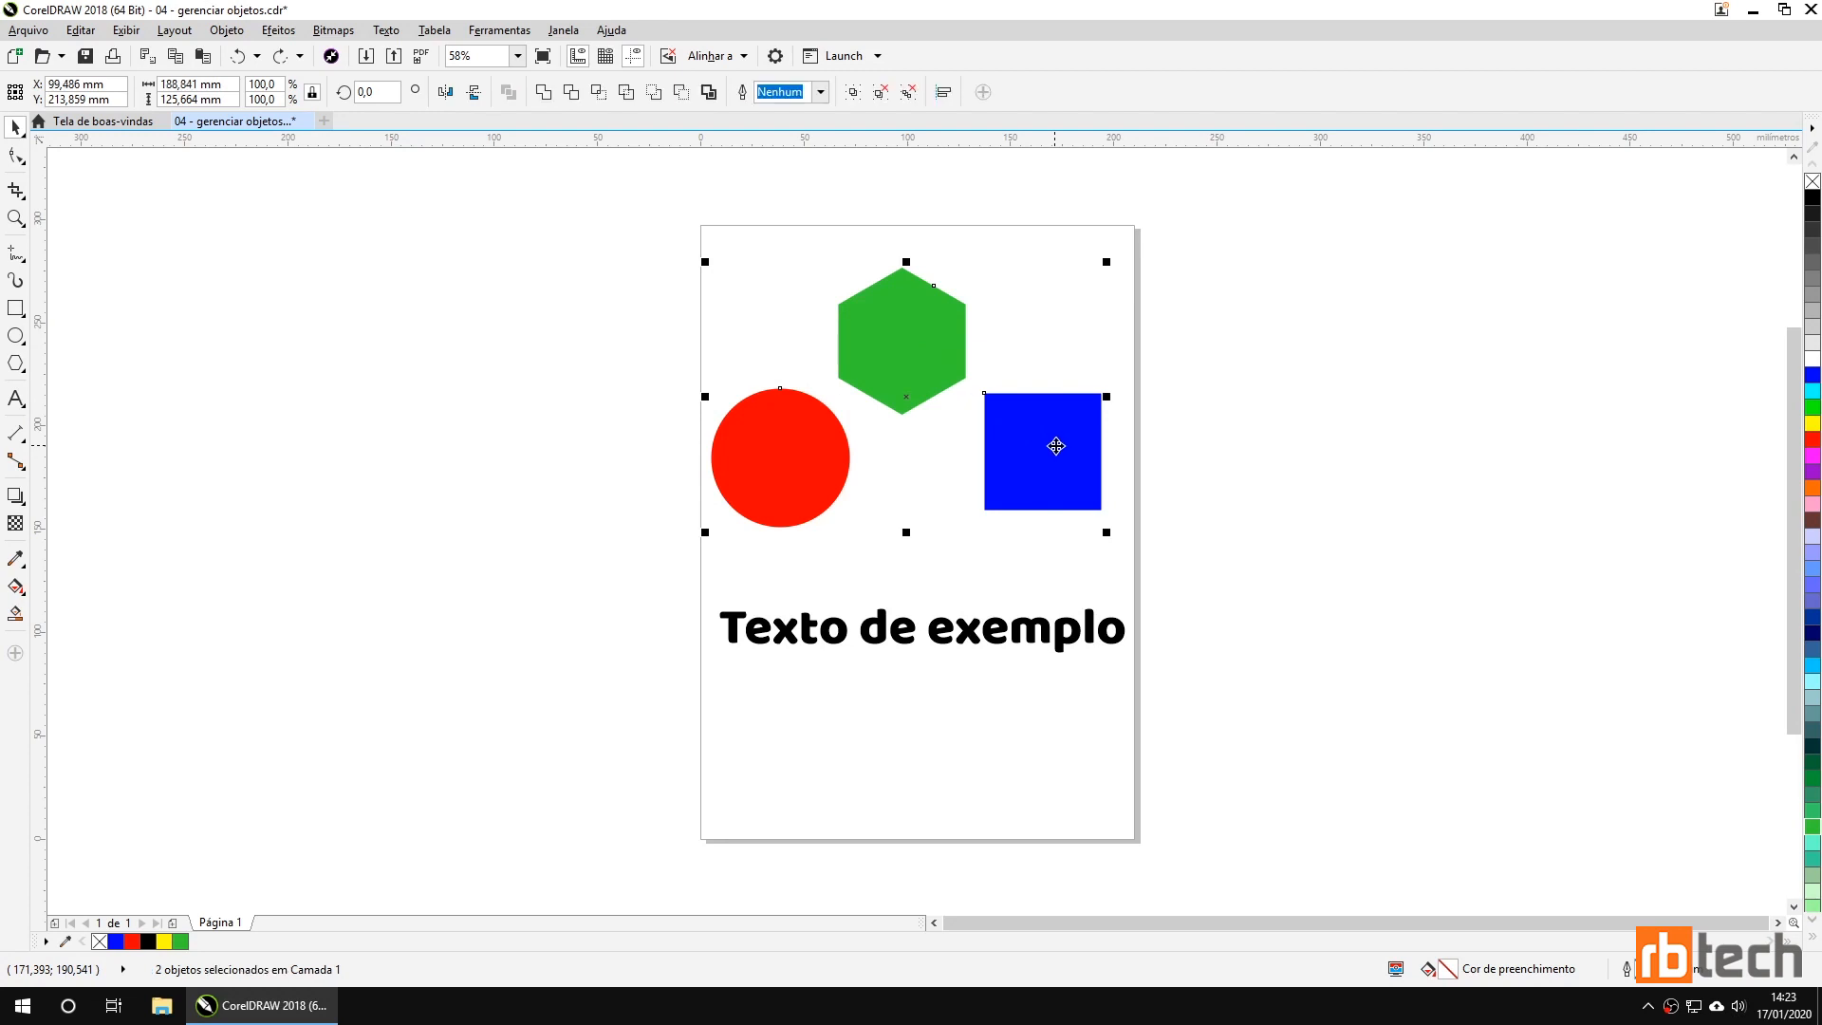
pyautogui.click(879, 93)
pyautogui.moveTo(1044, 449)
pyautogui.mouseDown()
pyautogui.moveTo(688, 429)
pyautogui.moveTo(1040, 440)
pyautogui.mouseUp()
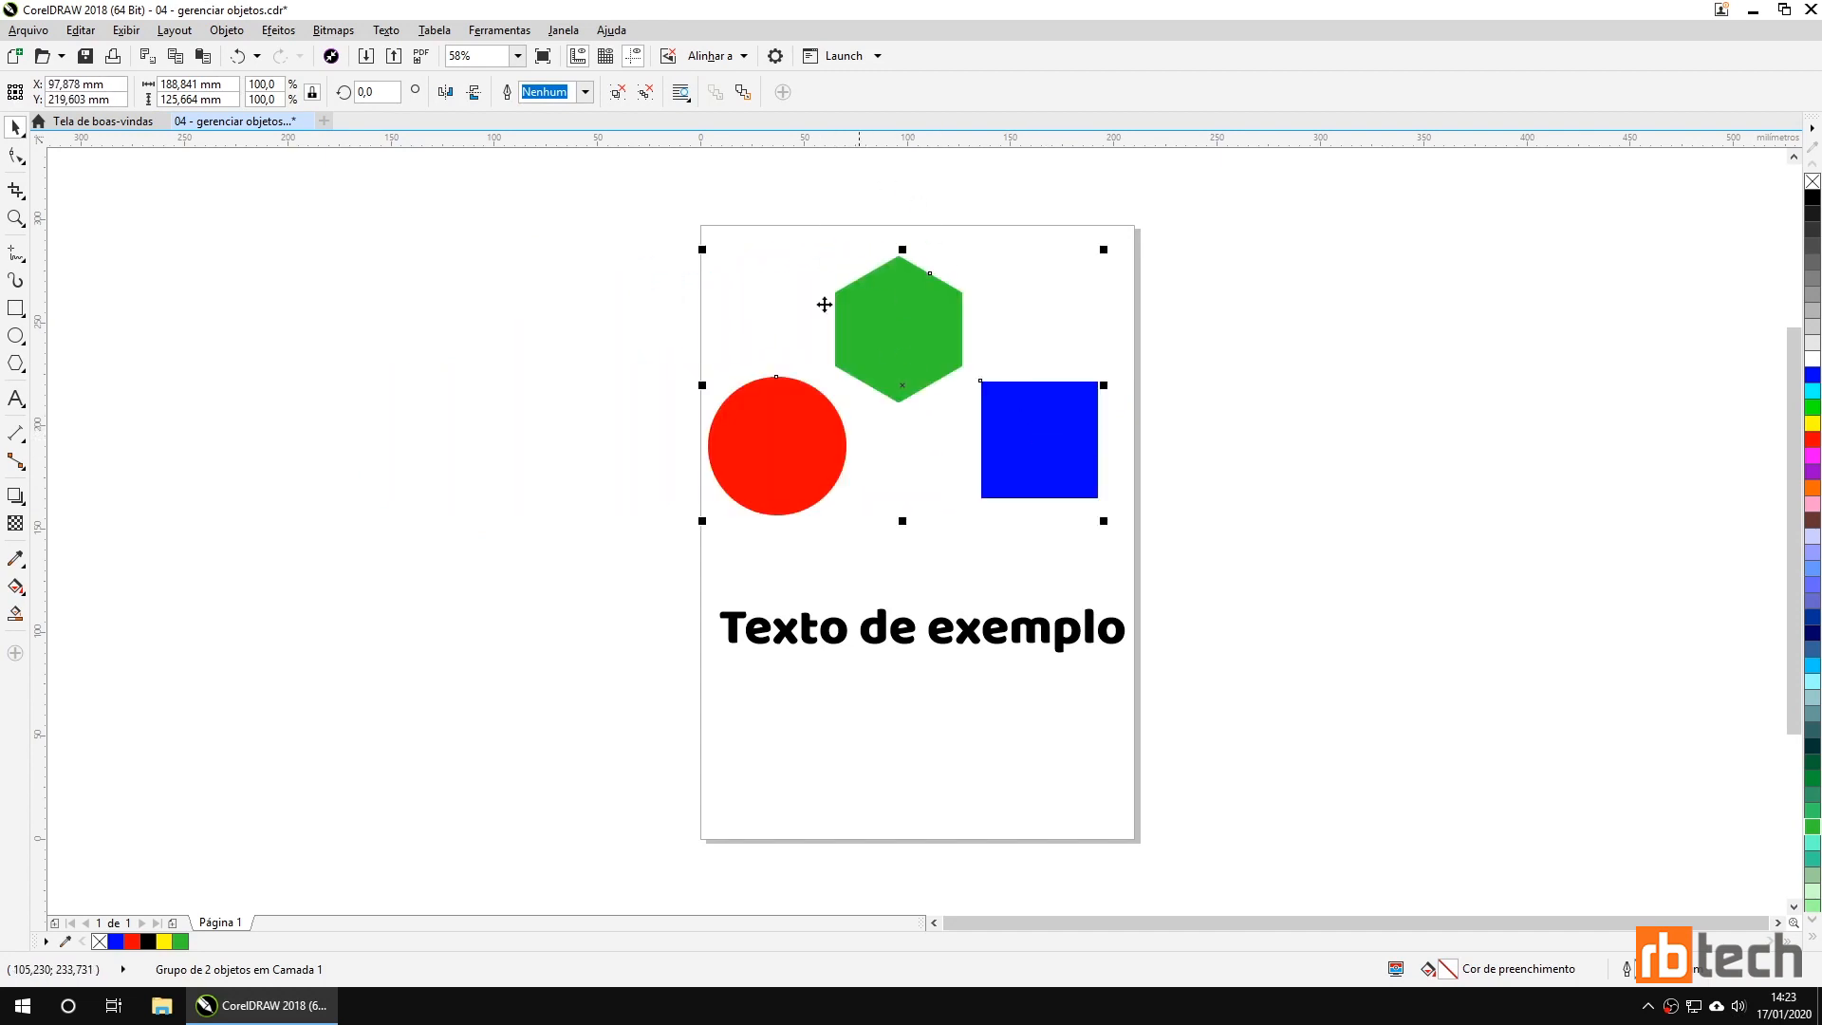
# Ungroup only the outer group, and move the circle-hexagon group slightly right and the blue square slightly down.
pyautogui.click(618, 92)
pyautogui.click(523, 270)
pyautogui.click(778, 450)
pyautogui.moveTo(879, 328)
pyautogui.mouseDown()
pyautogui.moveTo(704, 343)
pyautogui.moveTo(906, 327)
pyautogui.mouseUp()
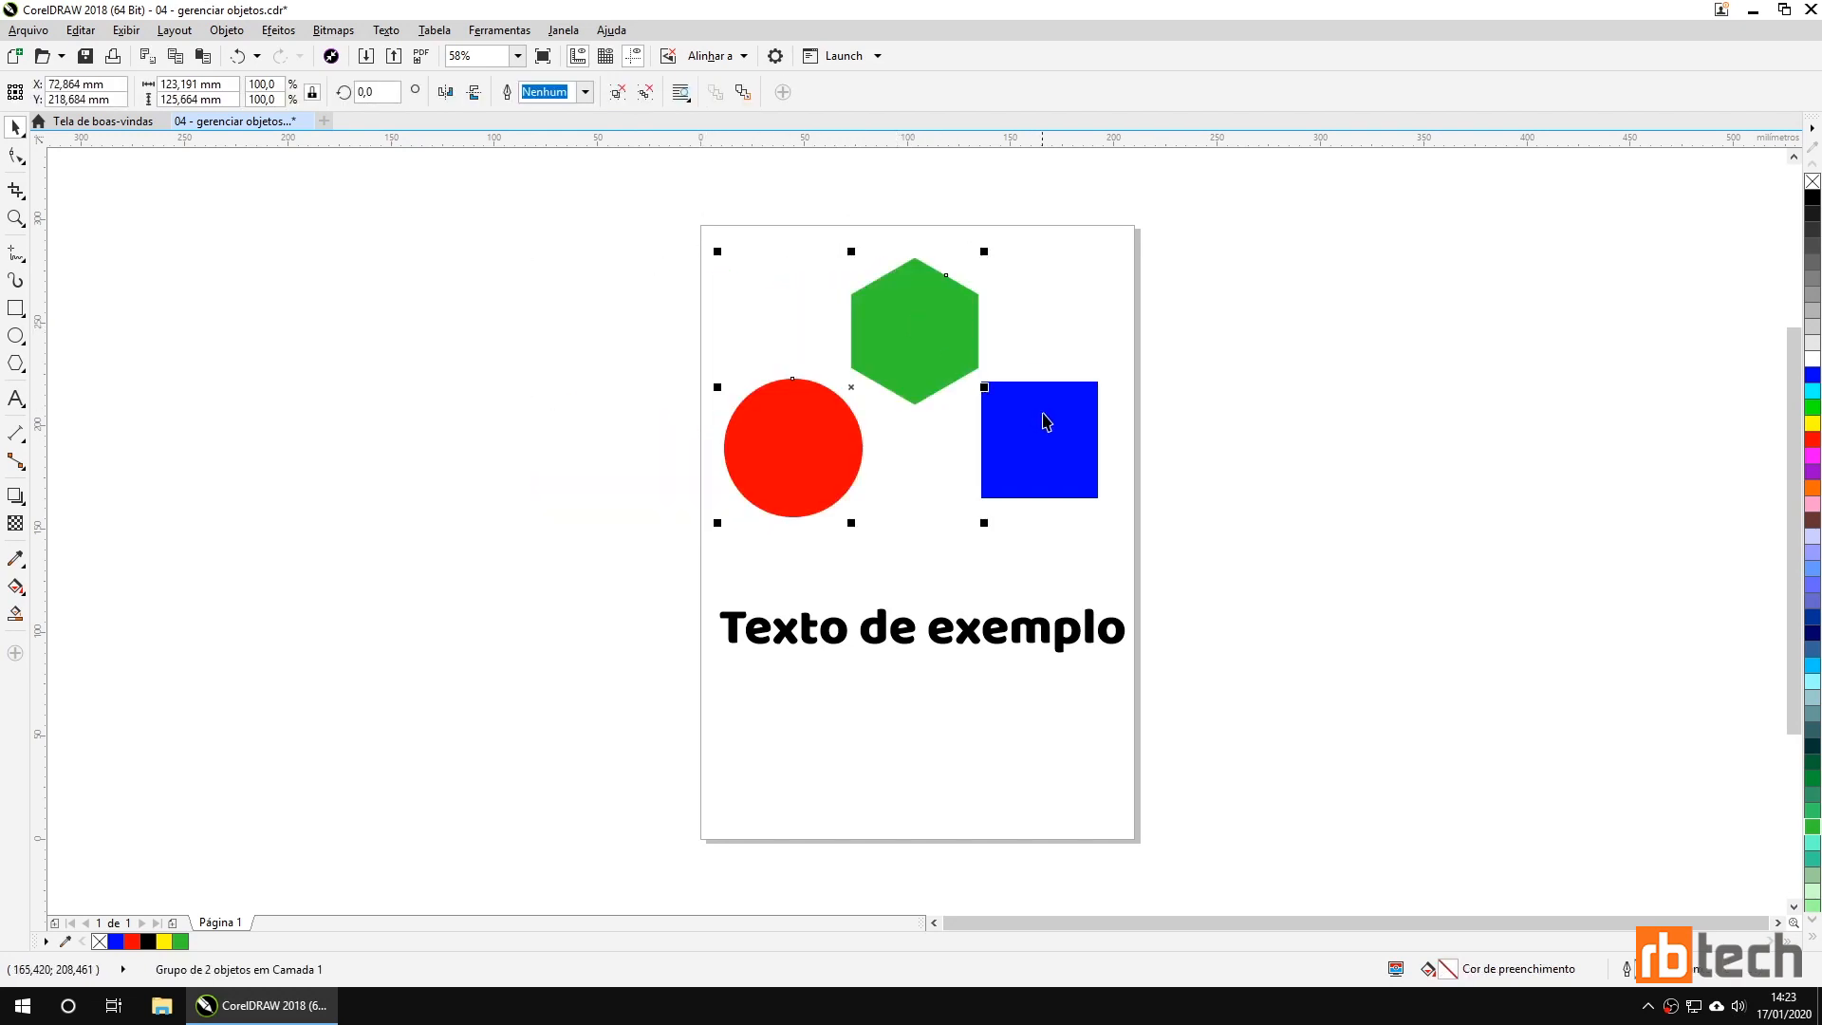
pyautogui.click(1044, 425)
pyautogui.moveTo(1045, 433); pyautogui.dragTo(1050, 459)
# Ungroup the circle and hexagon, and group them with the blue square as a single group of three objects.
pyautogui.click(805, 460)
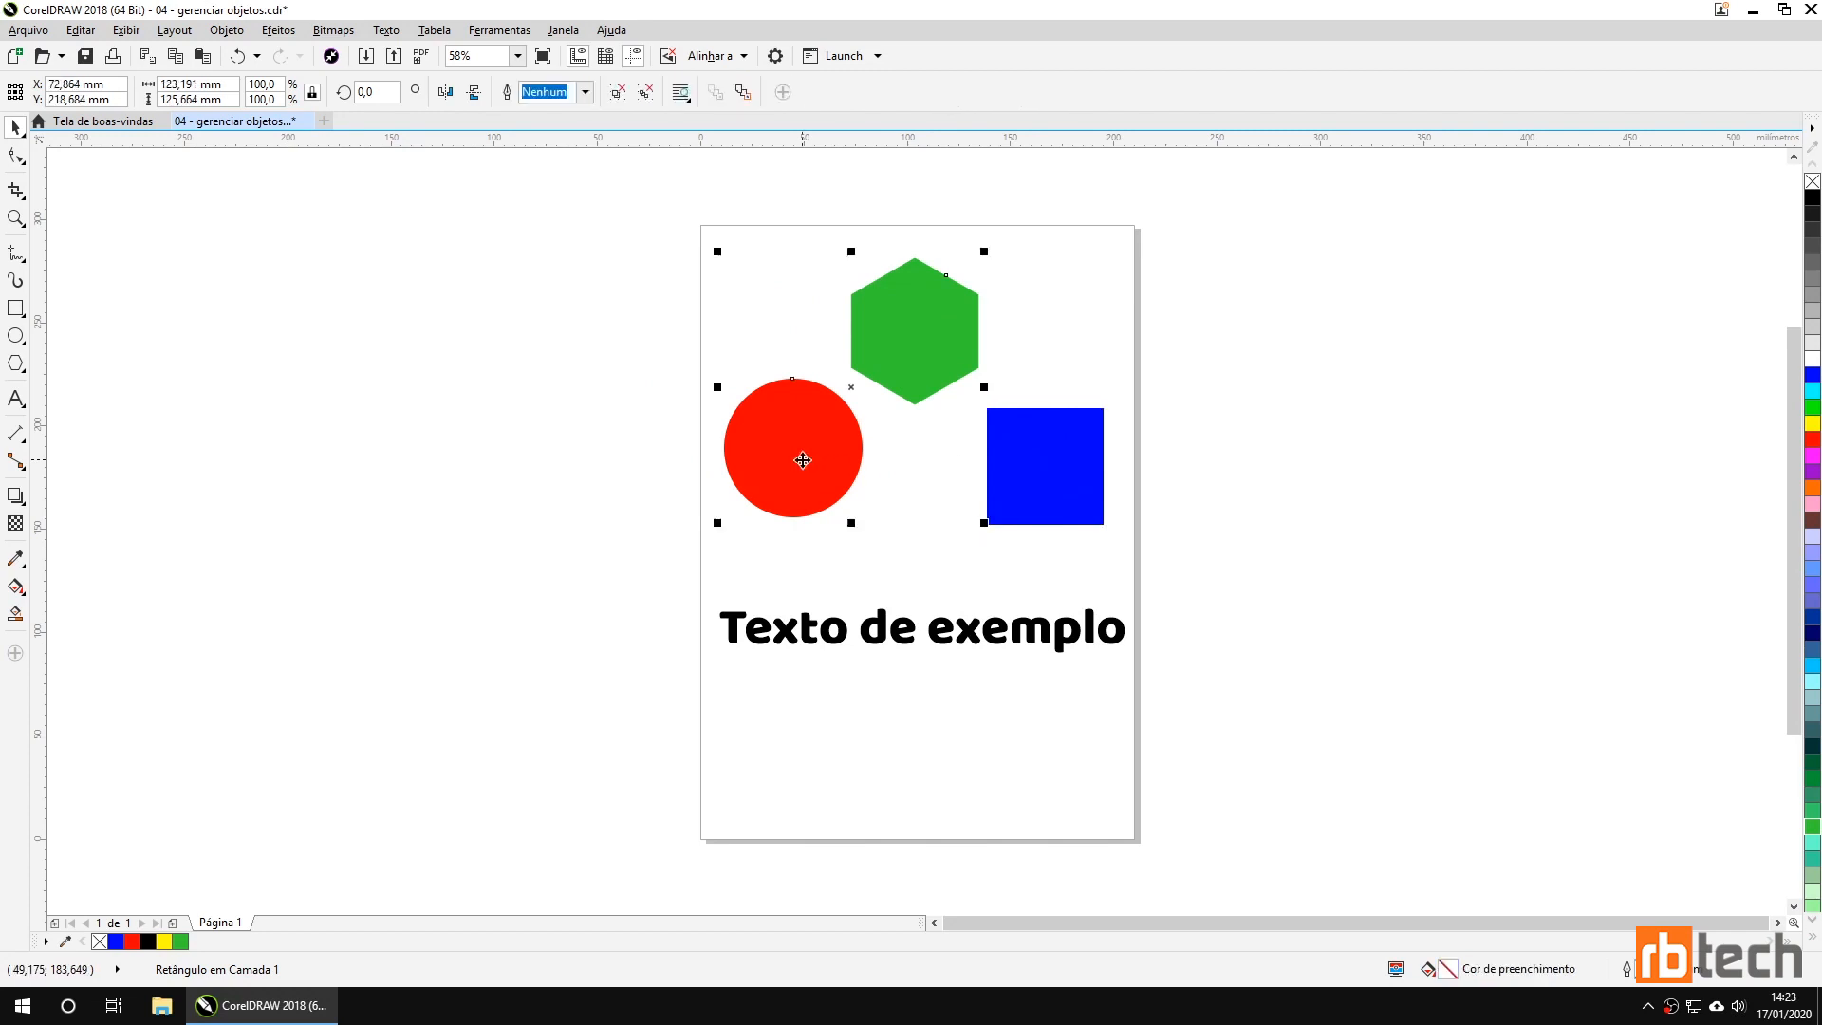
pyautogui.click(623, 94)
pyautogui.click(547, 369)
pyautogui.click(802, 461)
pyautogui.keyDown('shift'); pyautogui.click(866, 366); pyautogui.keyUp('shift')
pyautogui.keyDown('shift'); pyautogui.click(1034, 488); pyautogui.keyUp('shift')
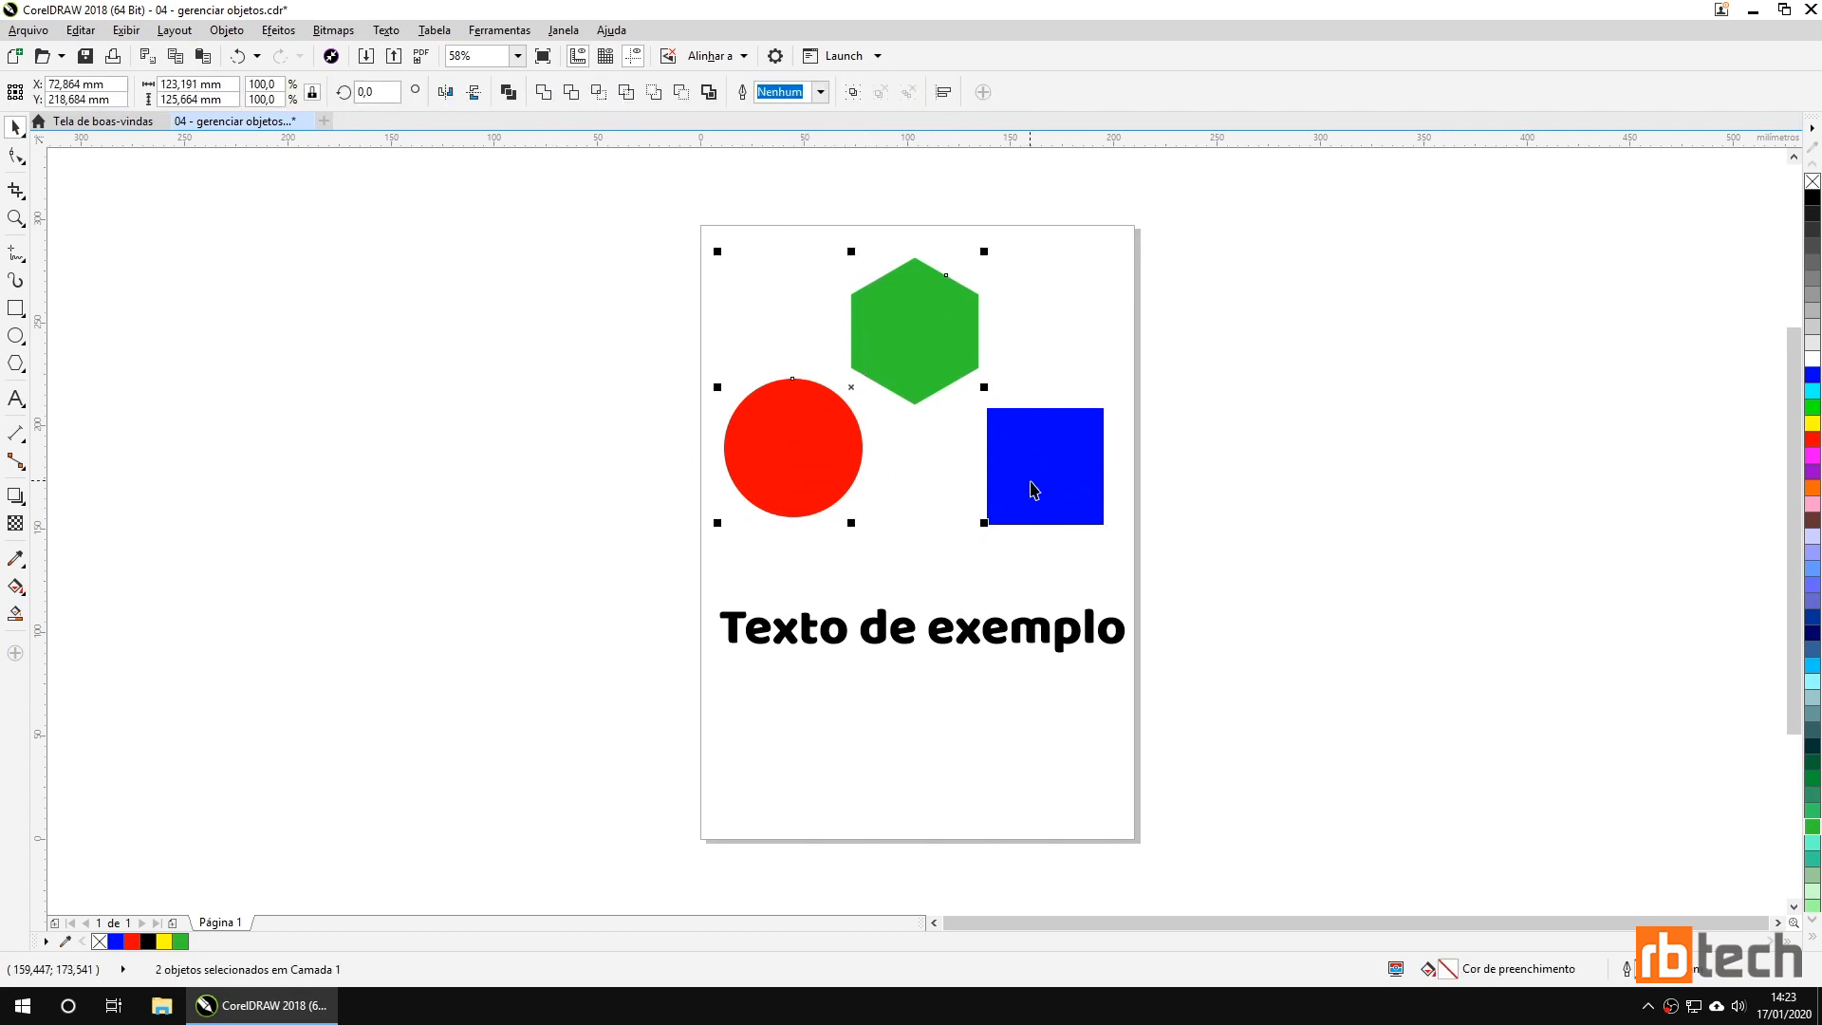
pyautogui.click(549, 248)
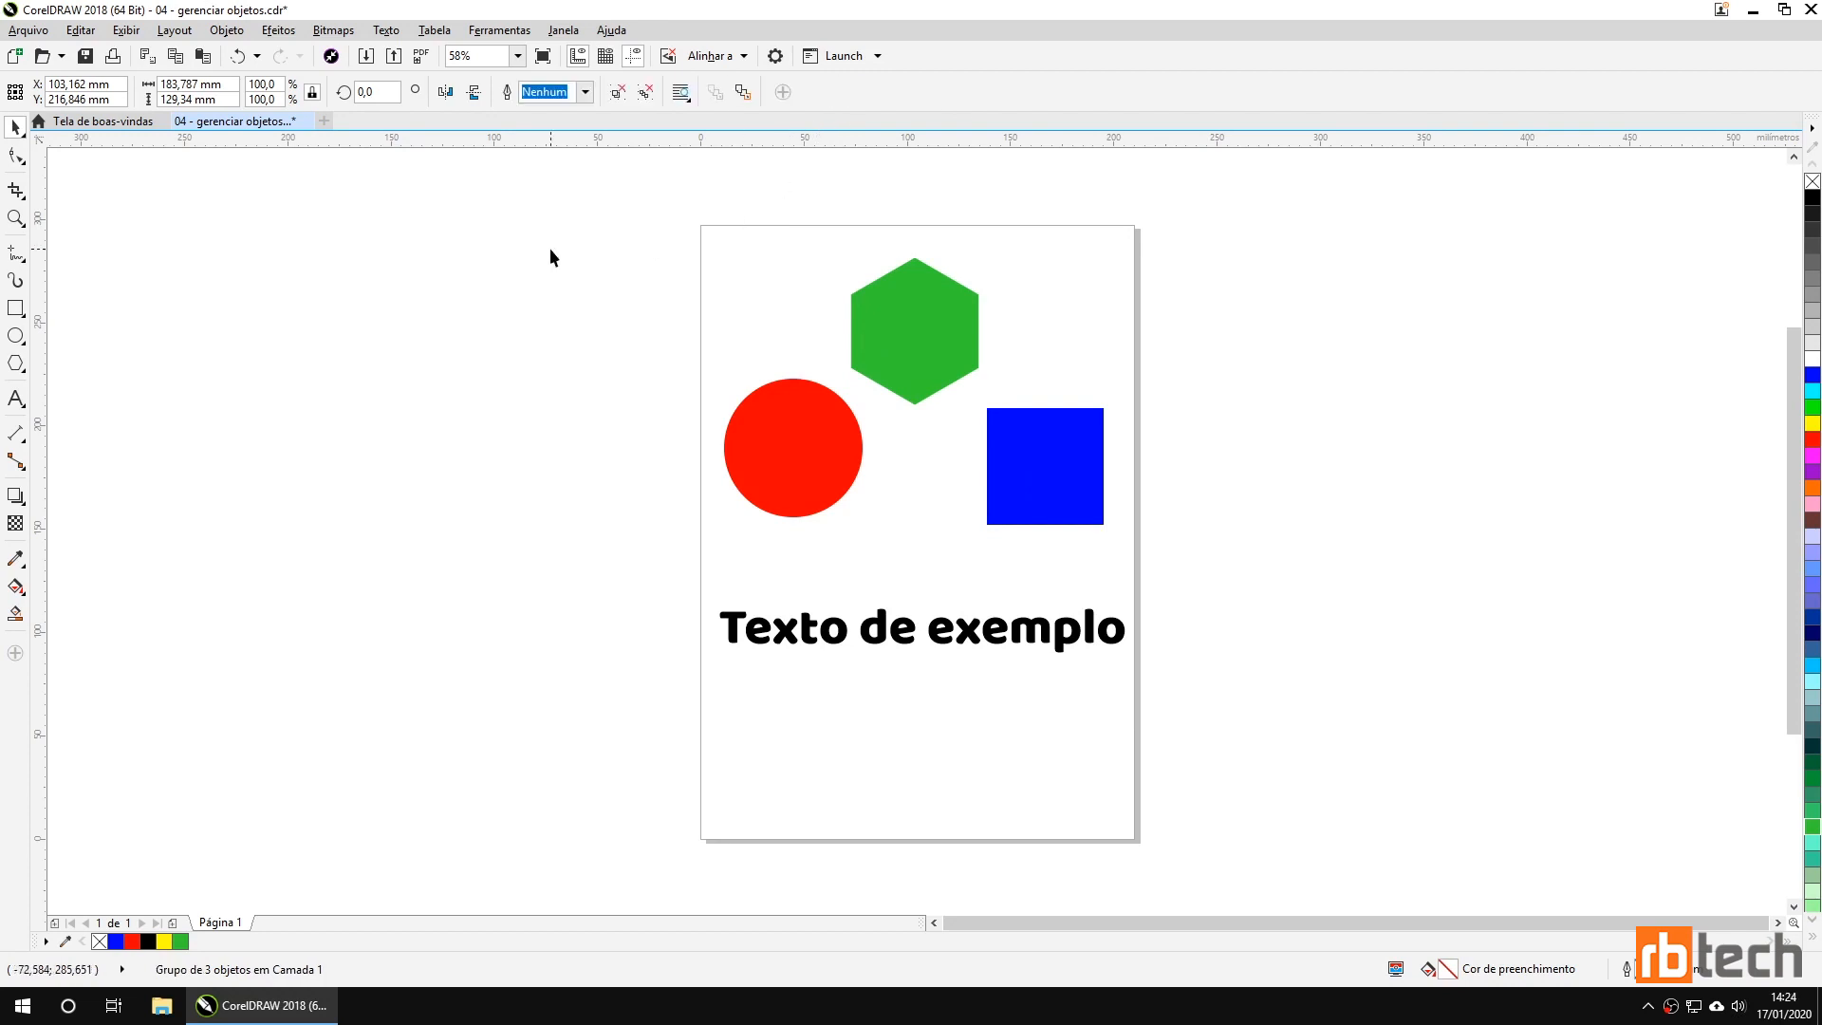
# Move the three-shape group slightly down and left, and ungroup it so each shape can be selected individually.
pyautogui.click(900, 360)
pyautogui.moveTo(906, 318)
pyautogui.mouseDown()
pyautogui.moveTo(594, 297)
pyautogui.moveTo(646, 323)
pyautogui.moveTo(900, 325)
pyautogui.mouseUp()
pyautogui.click(618, 92)
pyautogui.click(554, 414)
pyautogui.click(793, 433)
pyautogui.click(902, 370)
pyautogui.click(1036, 495)
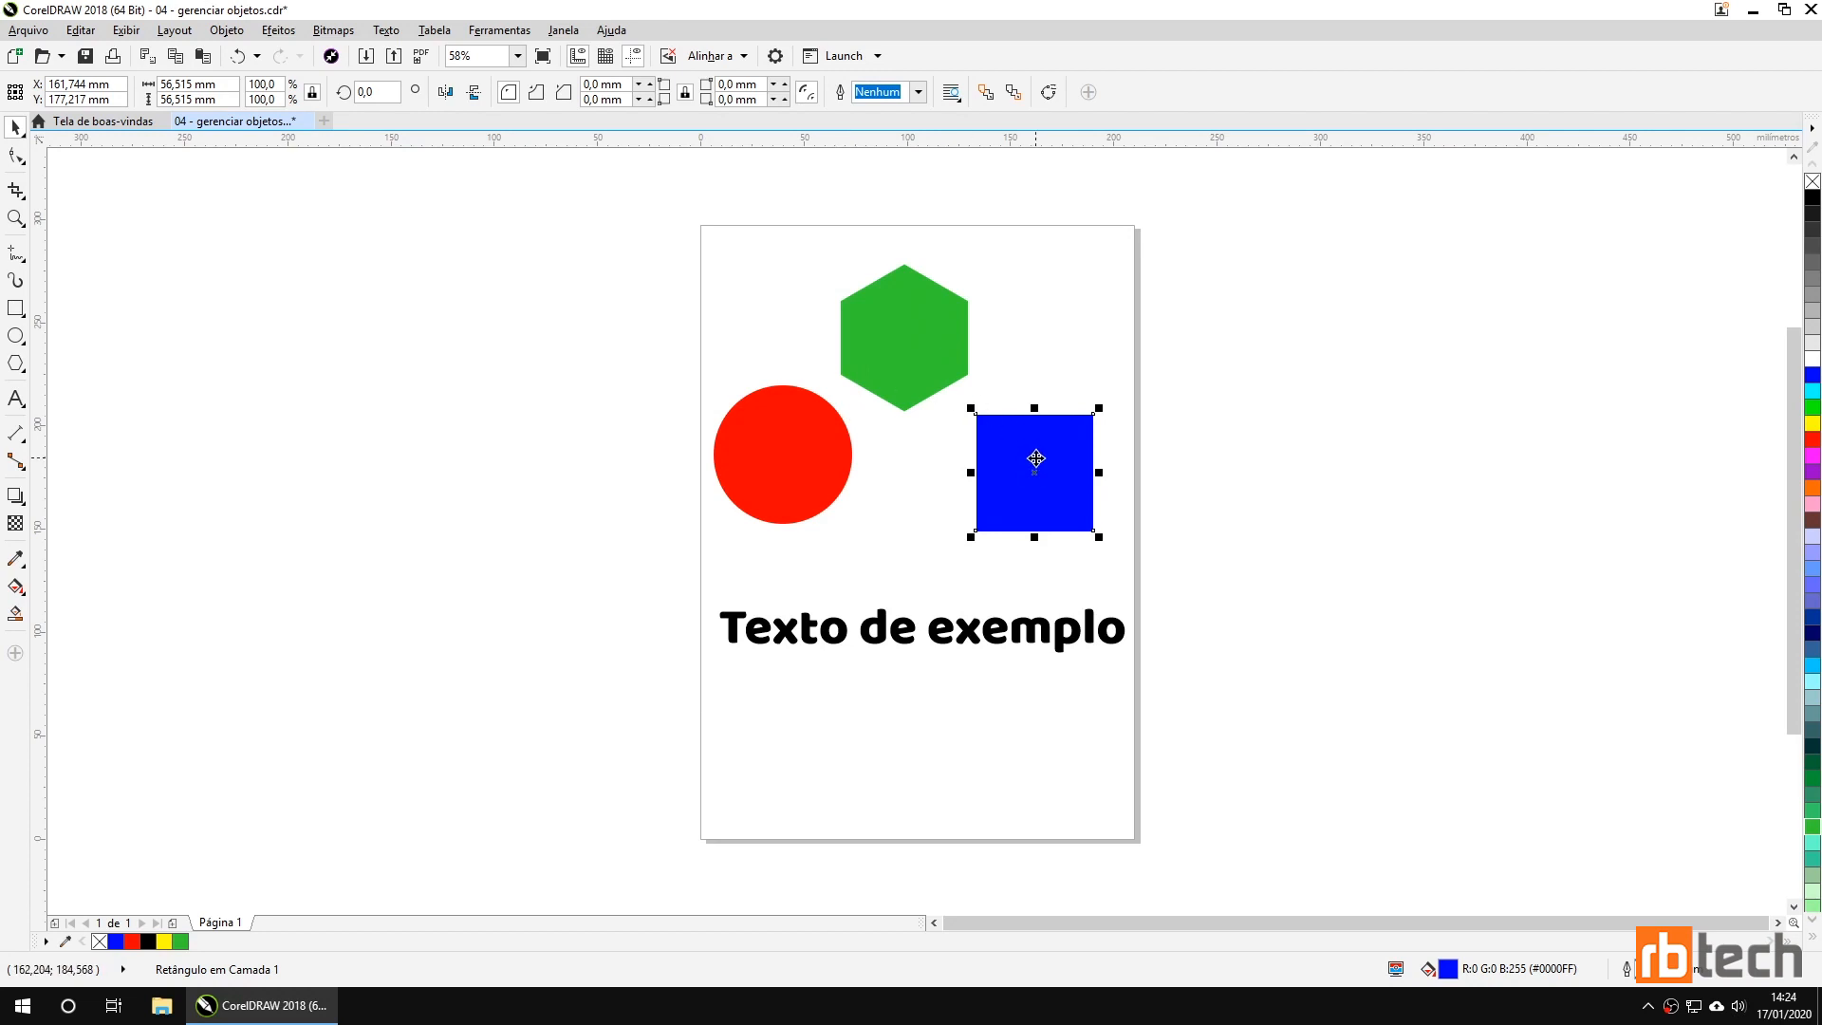
# Spread the shapes apart: blue square across the page's right edge, red circle over the left edge, green hexagon lower, just above the text.
pyautogui.moveTo(1035, 458); pyautogui.dragTo(1158, 465)
pyautogui.moveTo(811, 454); pyautogui.dragTo(671, 468)
pyautogui.moveTo(900, 350); pyautogui.dragTo(914, 425)
pyautogui.click(942, 299)
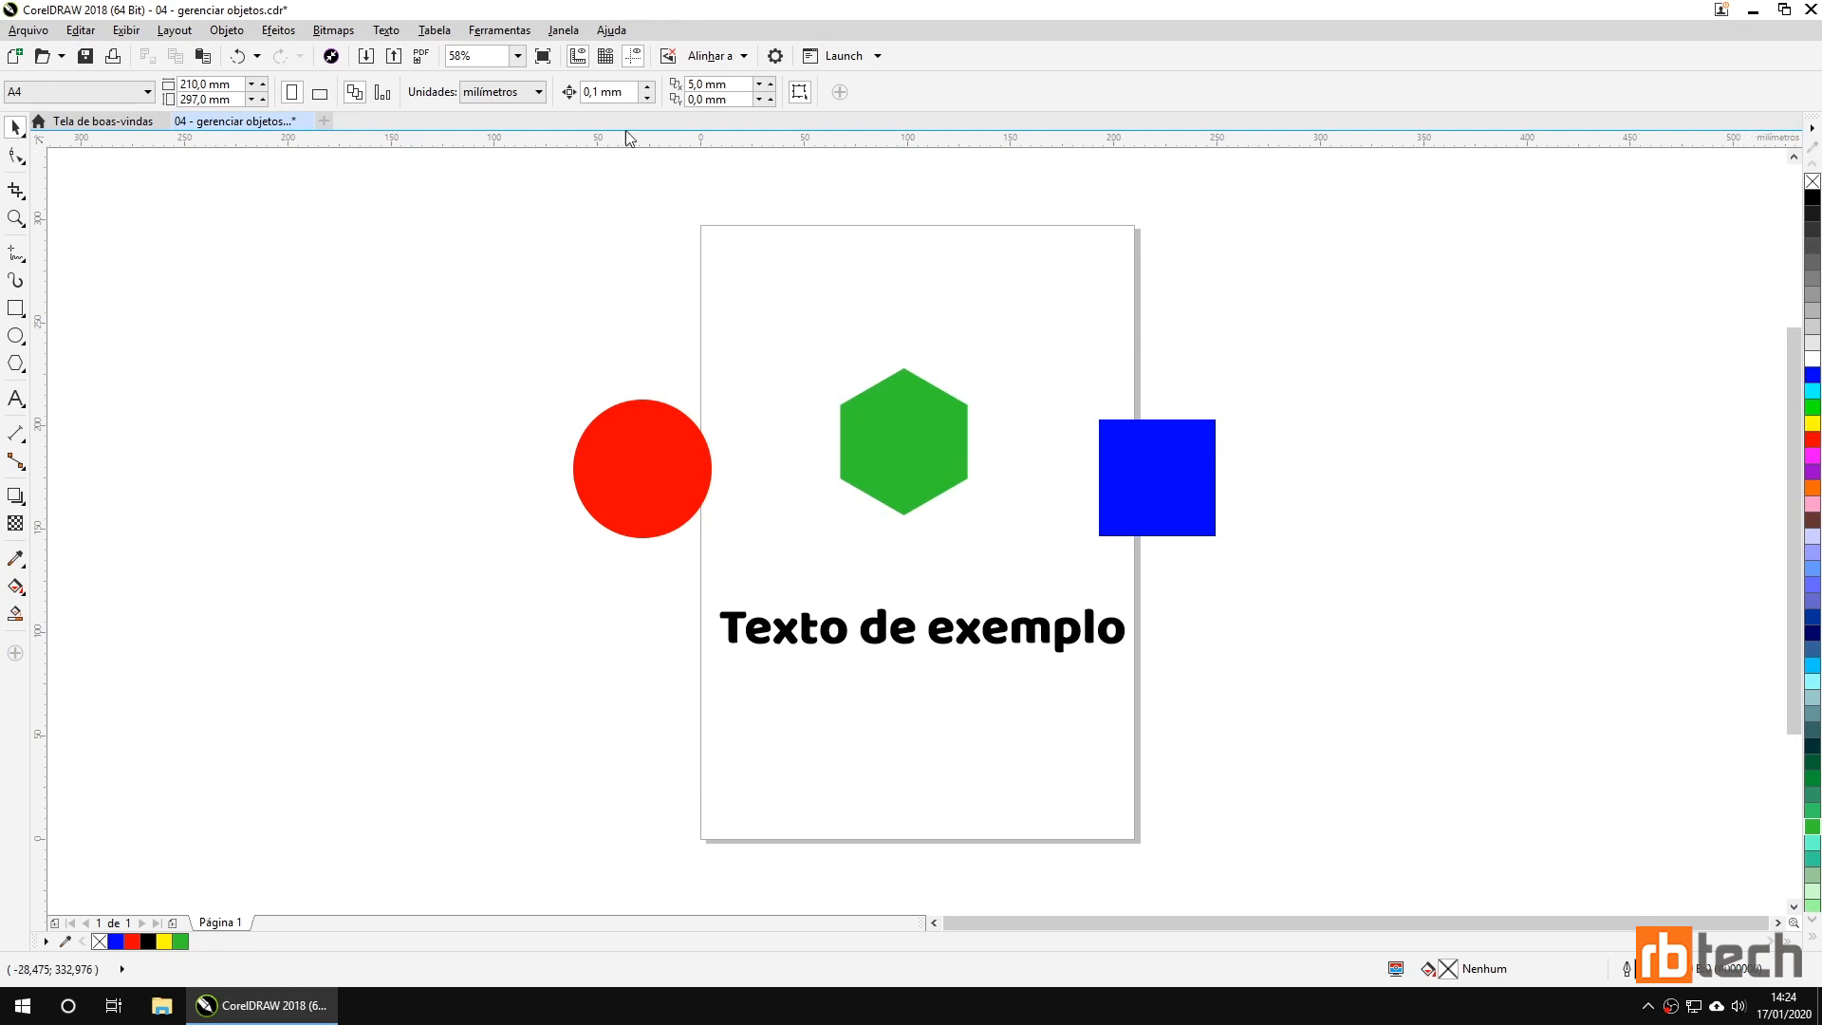
# Try out the Alinhar e distribuir docker by opening, collapsing and expanding it, and close it.
pyautogui.click(564, 30)
pyautogui.moveTo(670, 296)
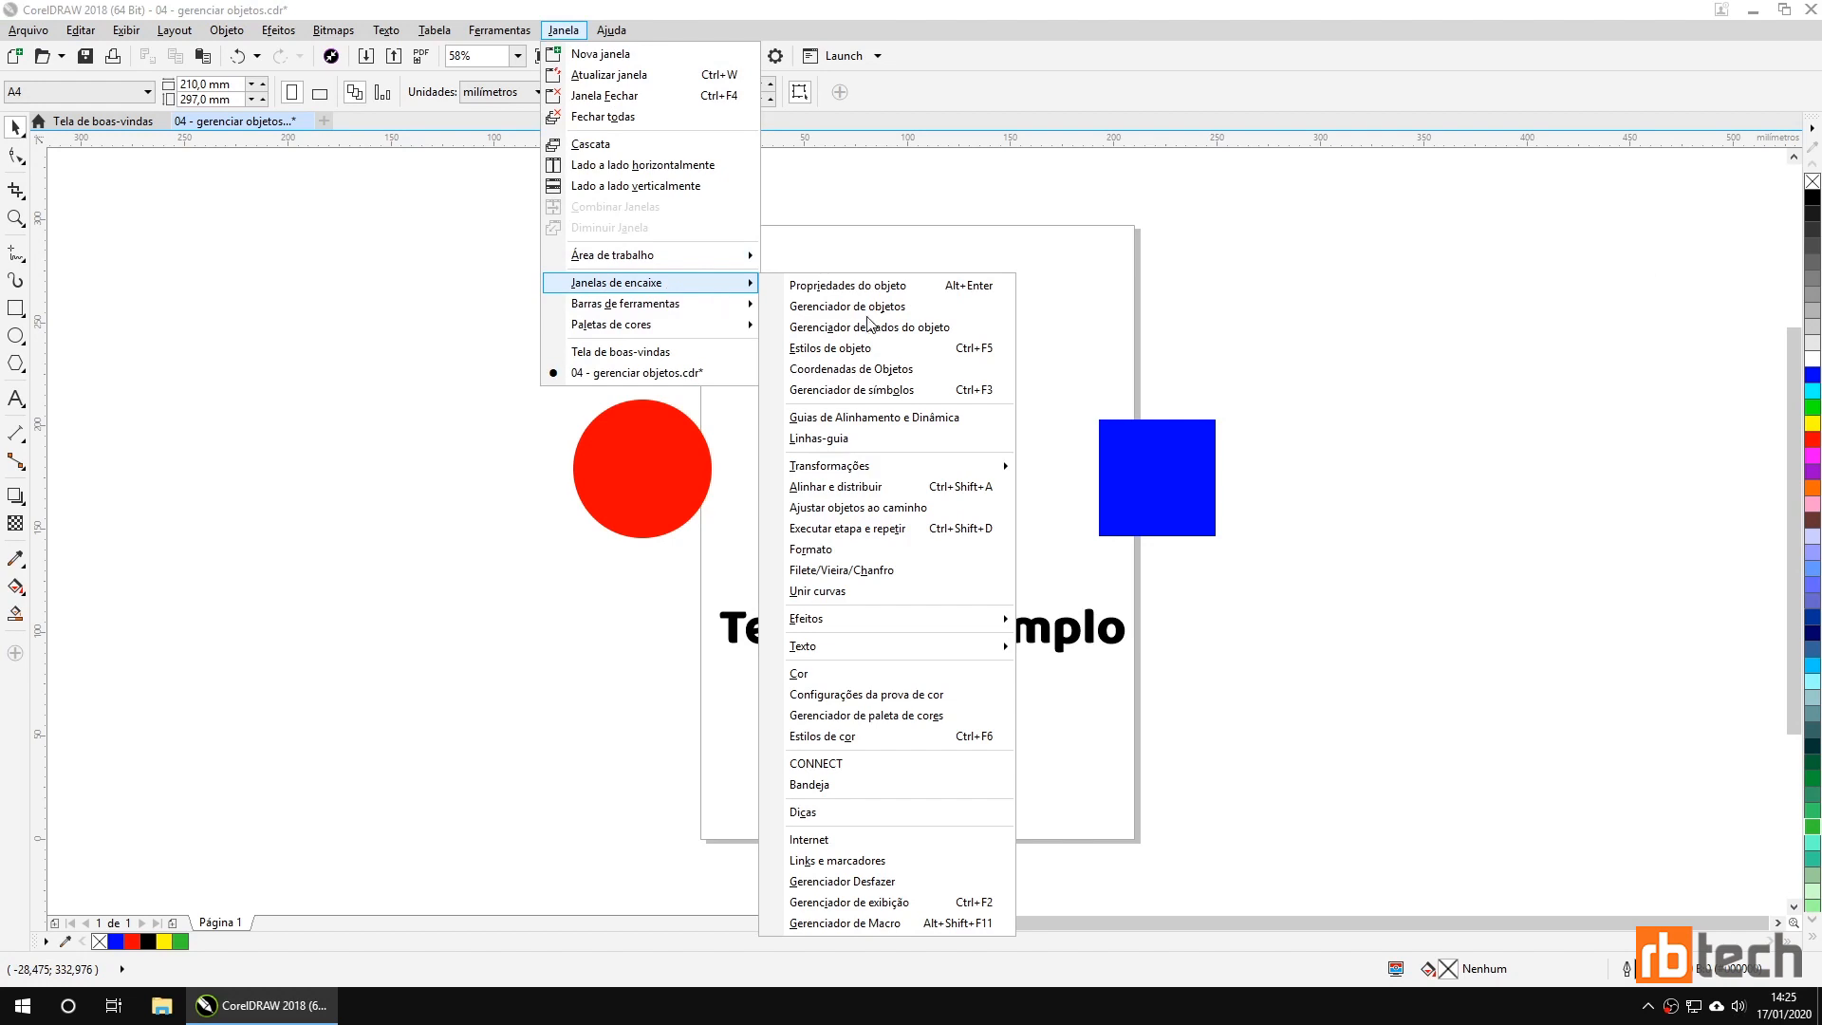
pyautogui.click(855, 488)
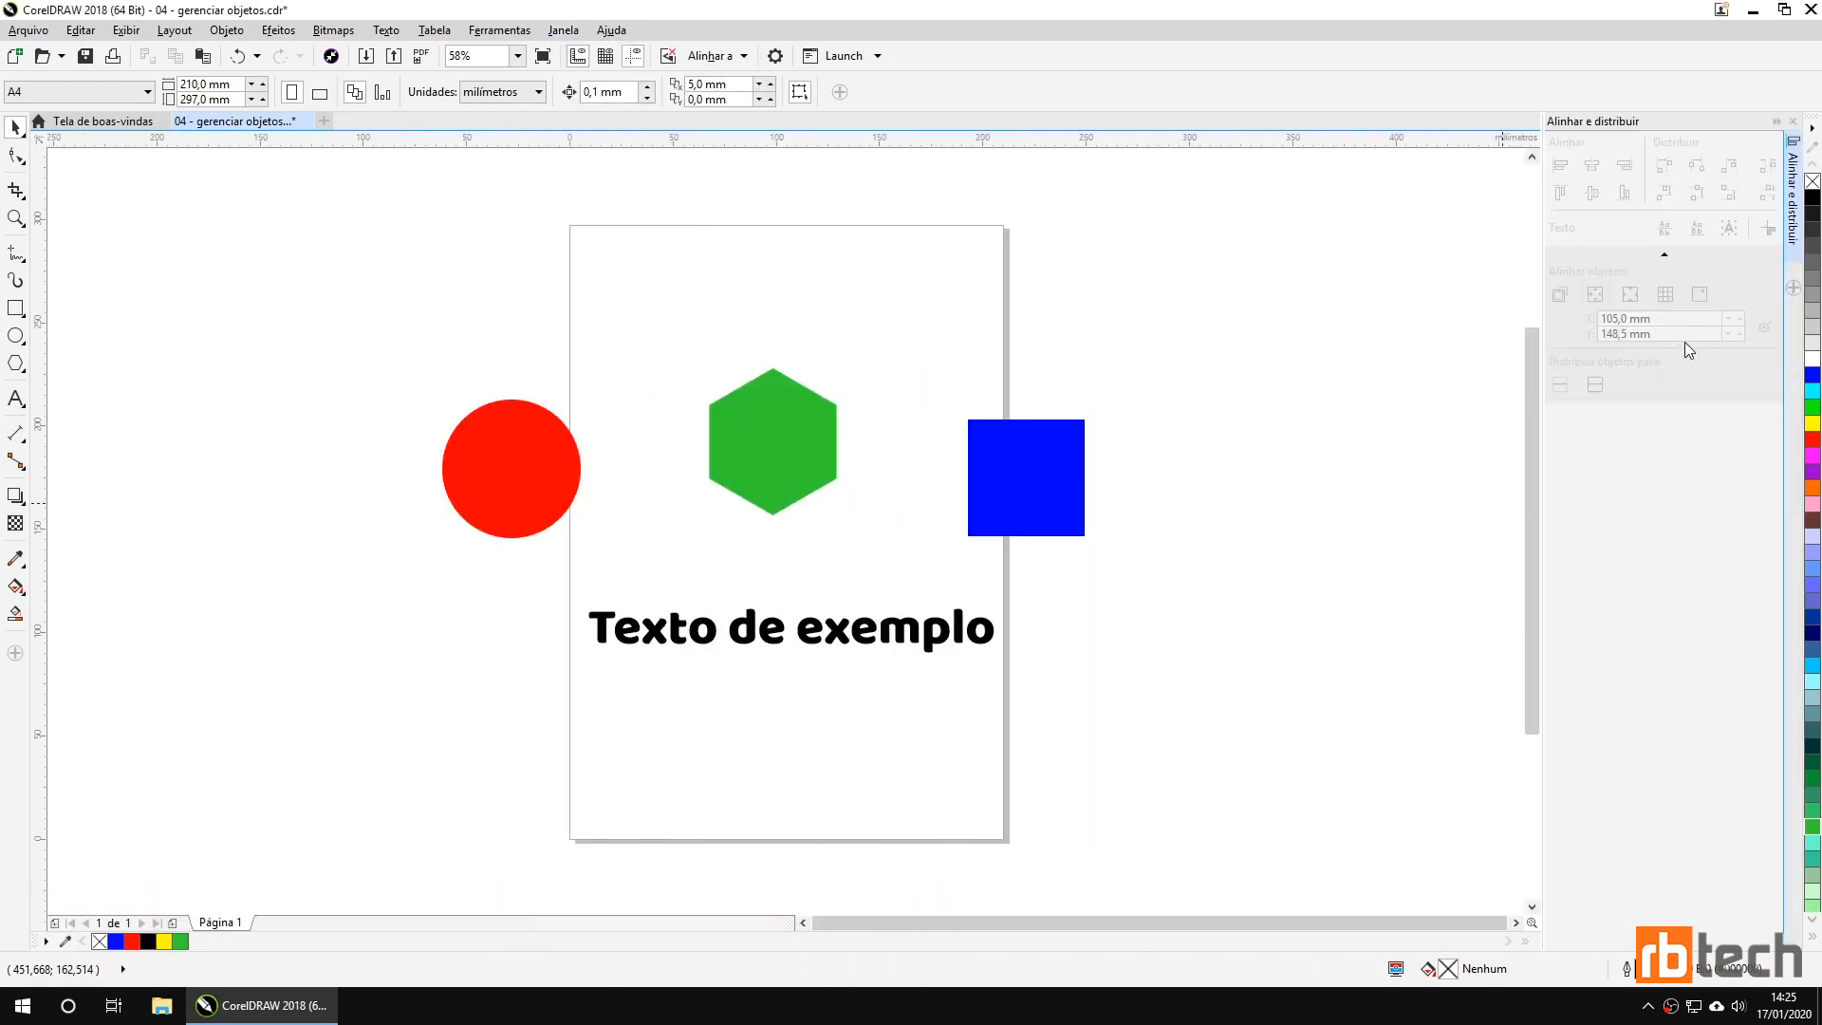
pyautogui.click(1777, 123)
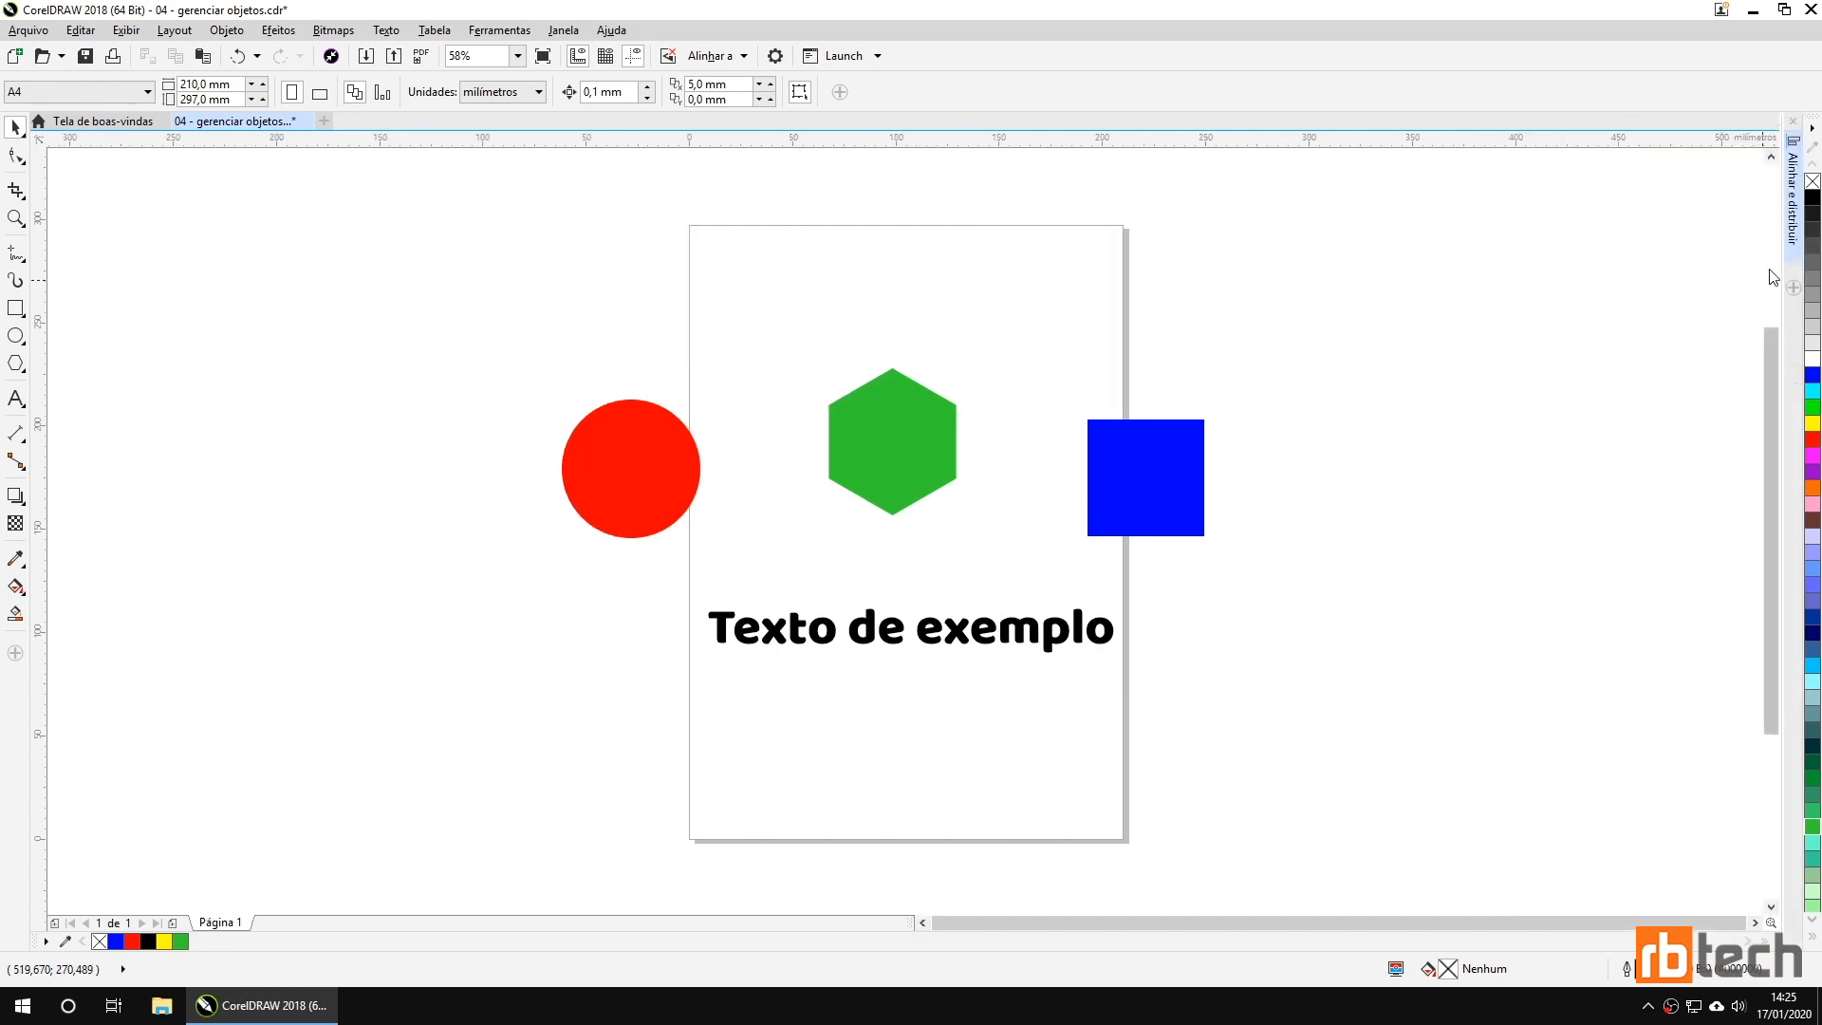
pyautogui.click(1794, 204)
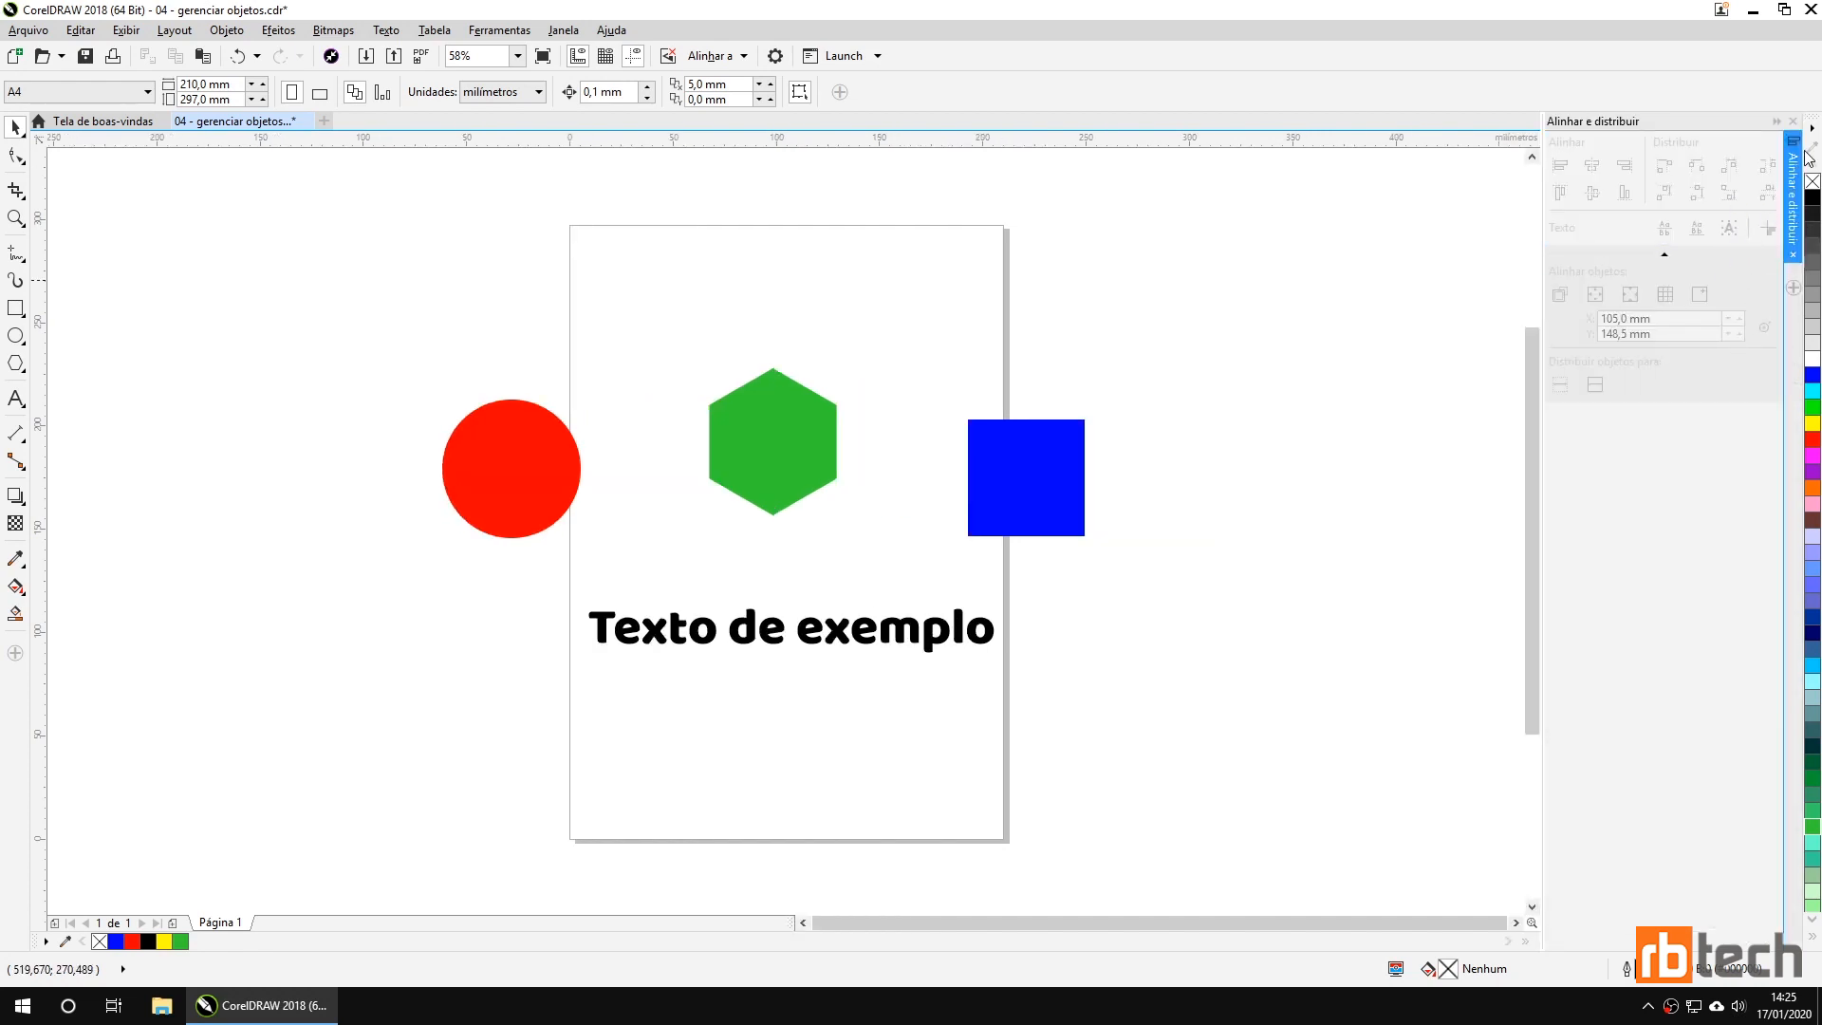
pyautogui.click(1793, 122)
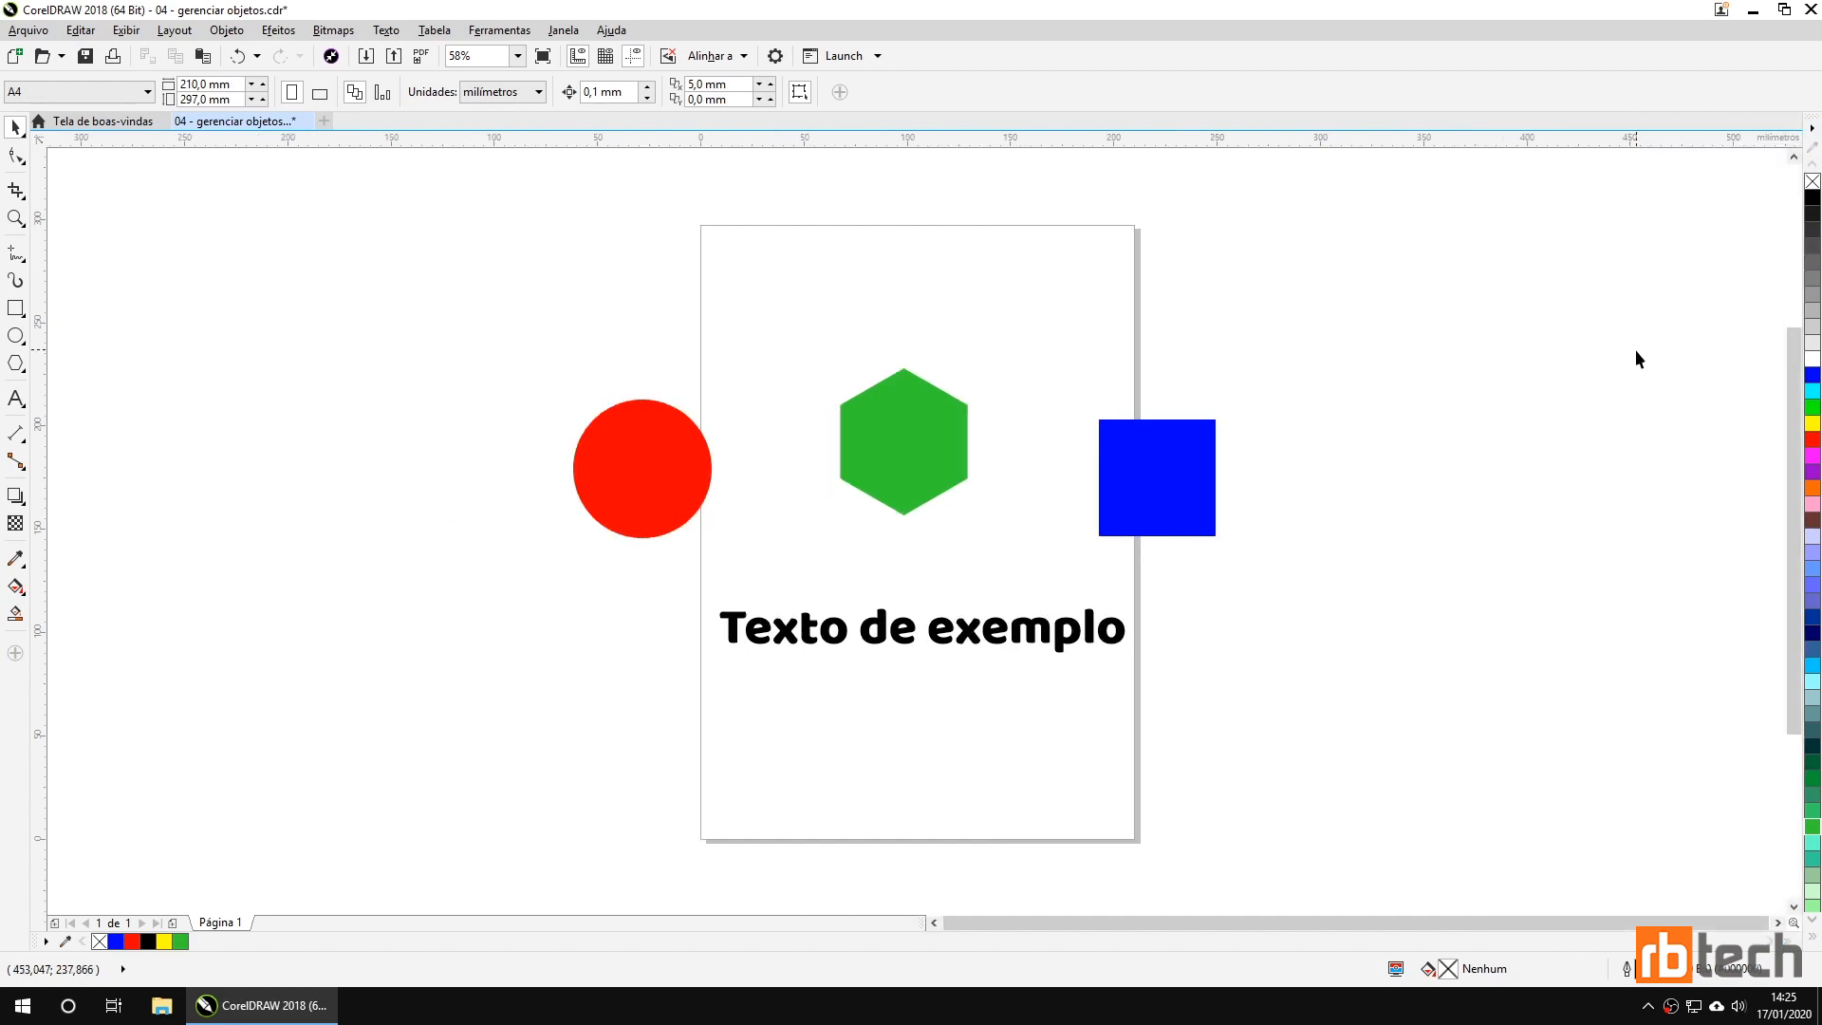
# Open the Alinhar e distribuir docker.
pyautogui.click(563, 30)
pyautogui.moveTo(665, 281)
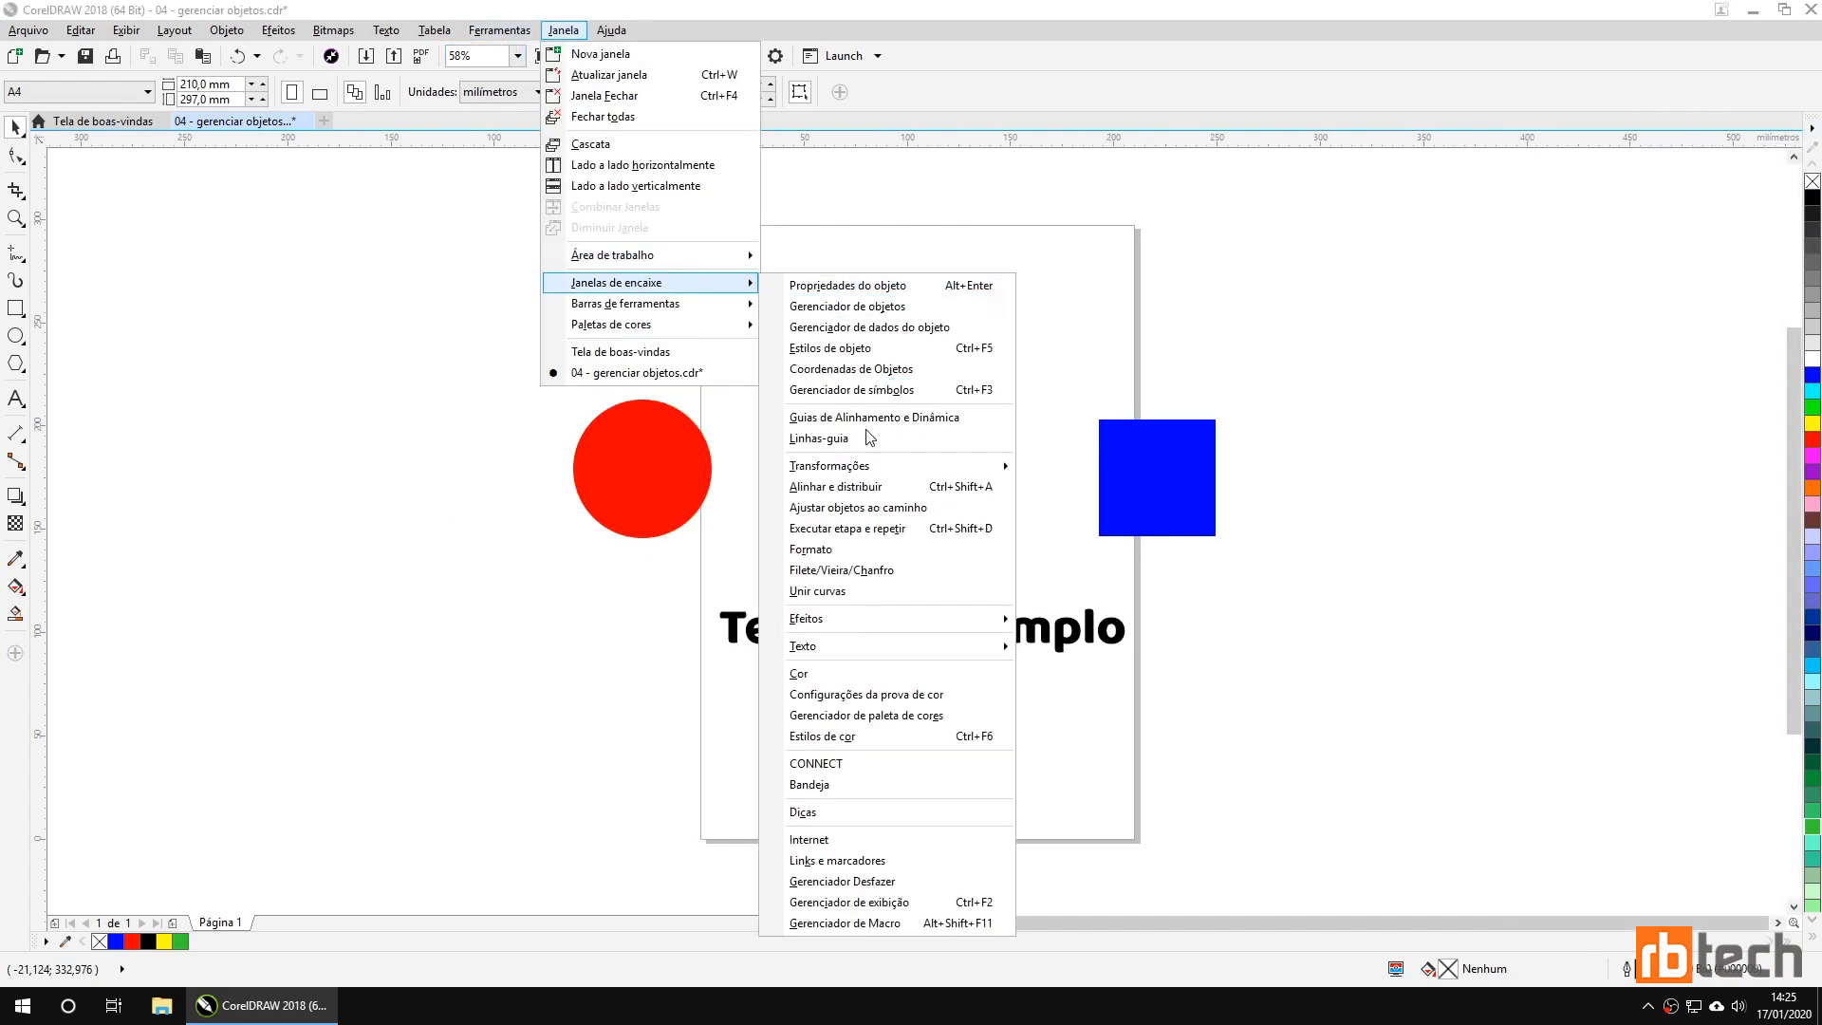
pyautogui.click(837, 487)
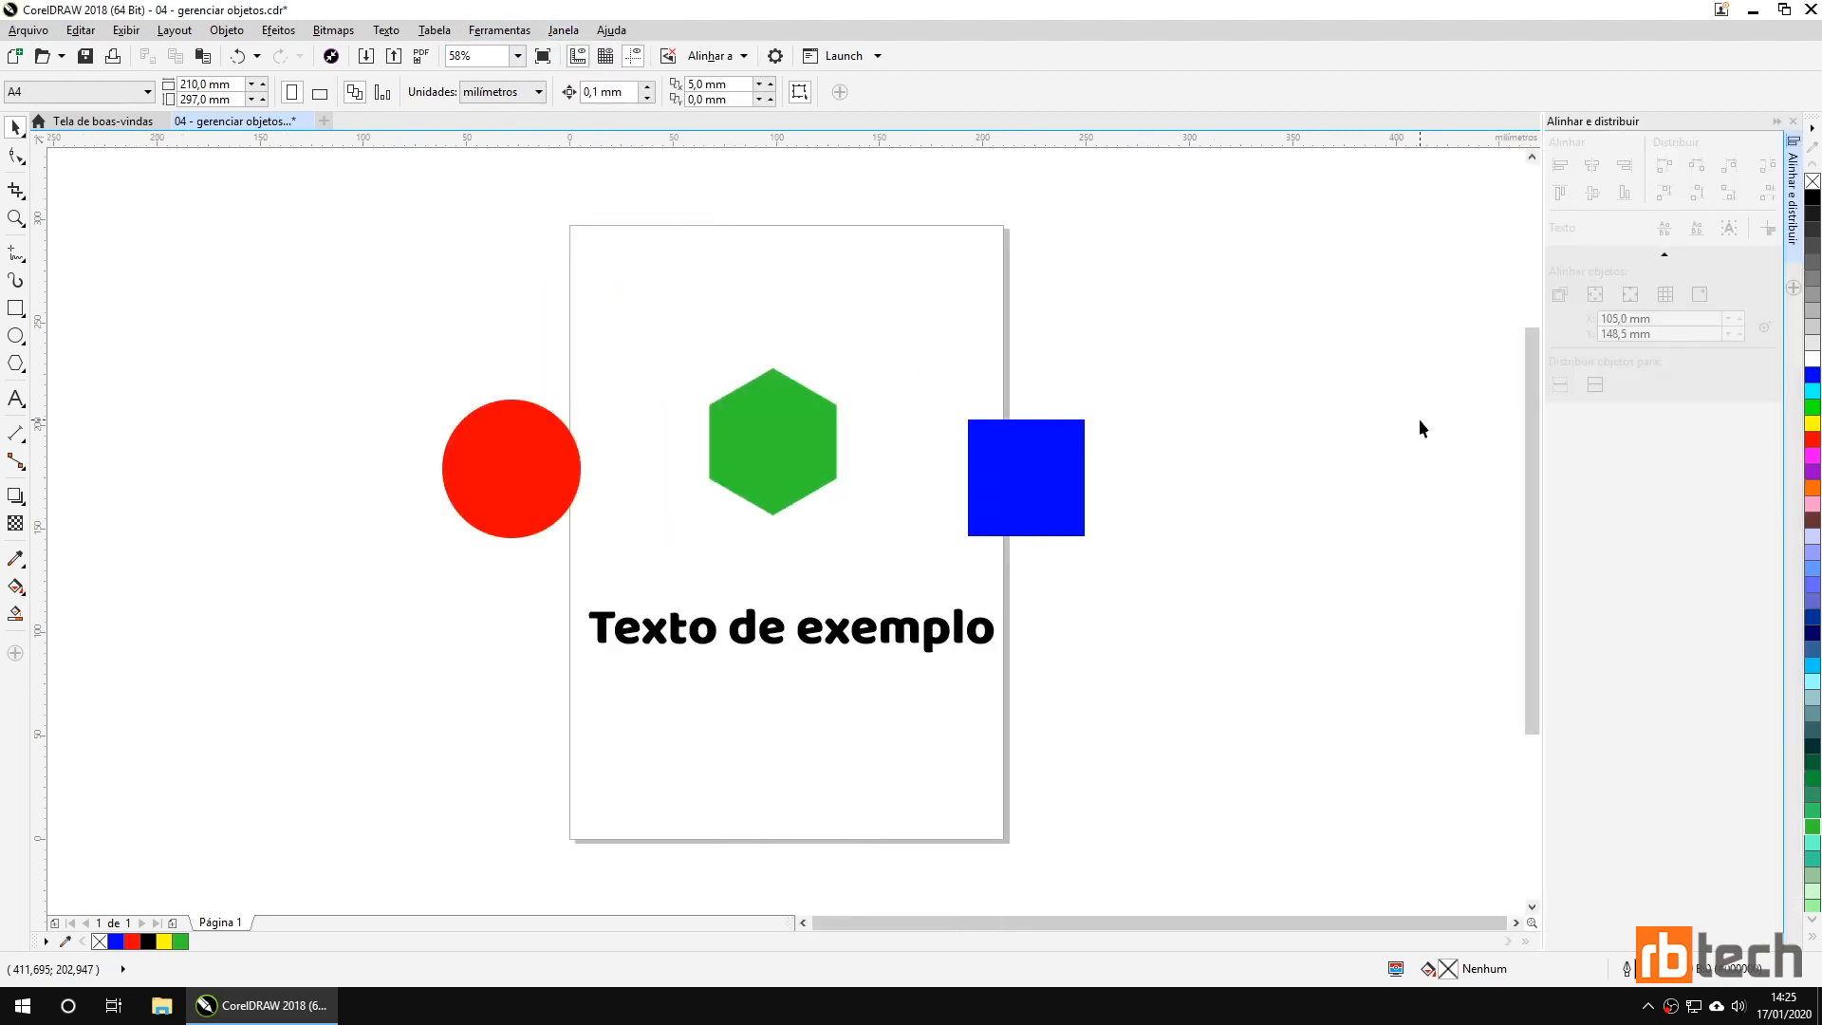
# Add the Linhas-guia docker alongside and switch back to the Alinhar e distribuir docker.
pyautogui.click(563, 29)
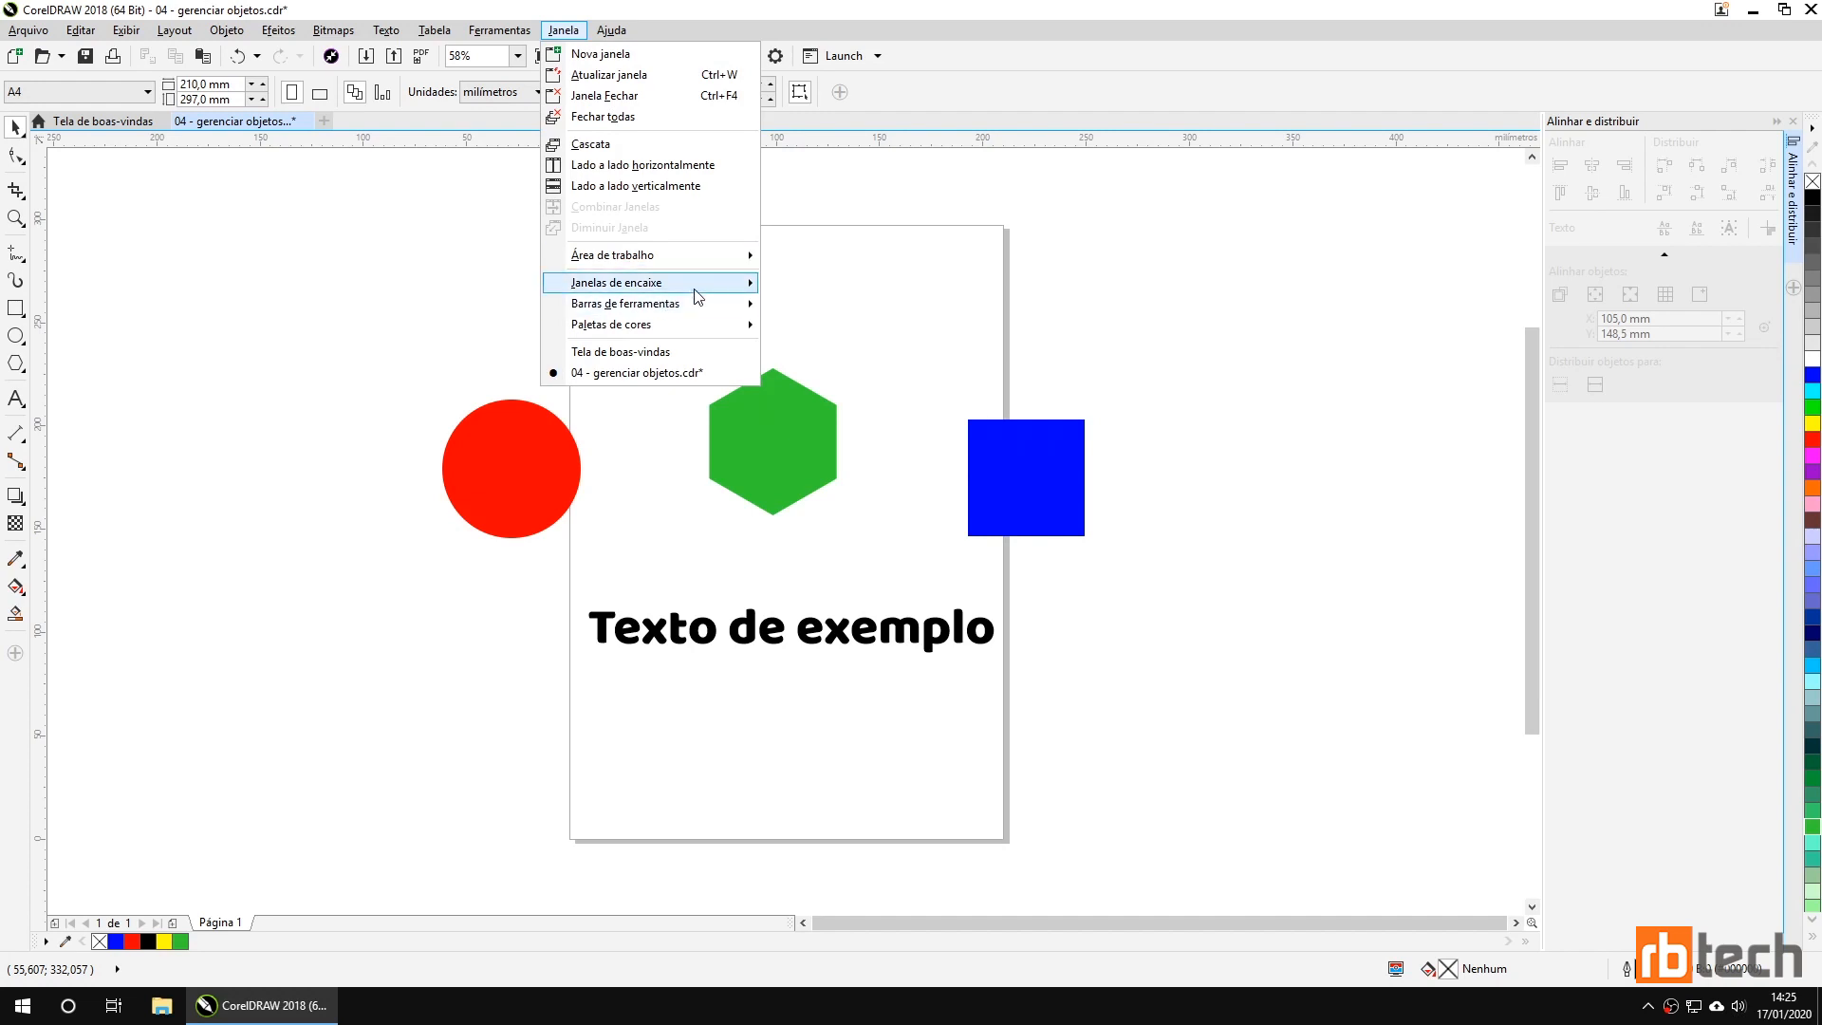
pyautogui.moveTo(693, 285)
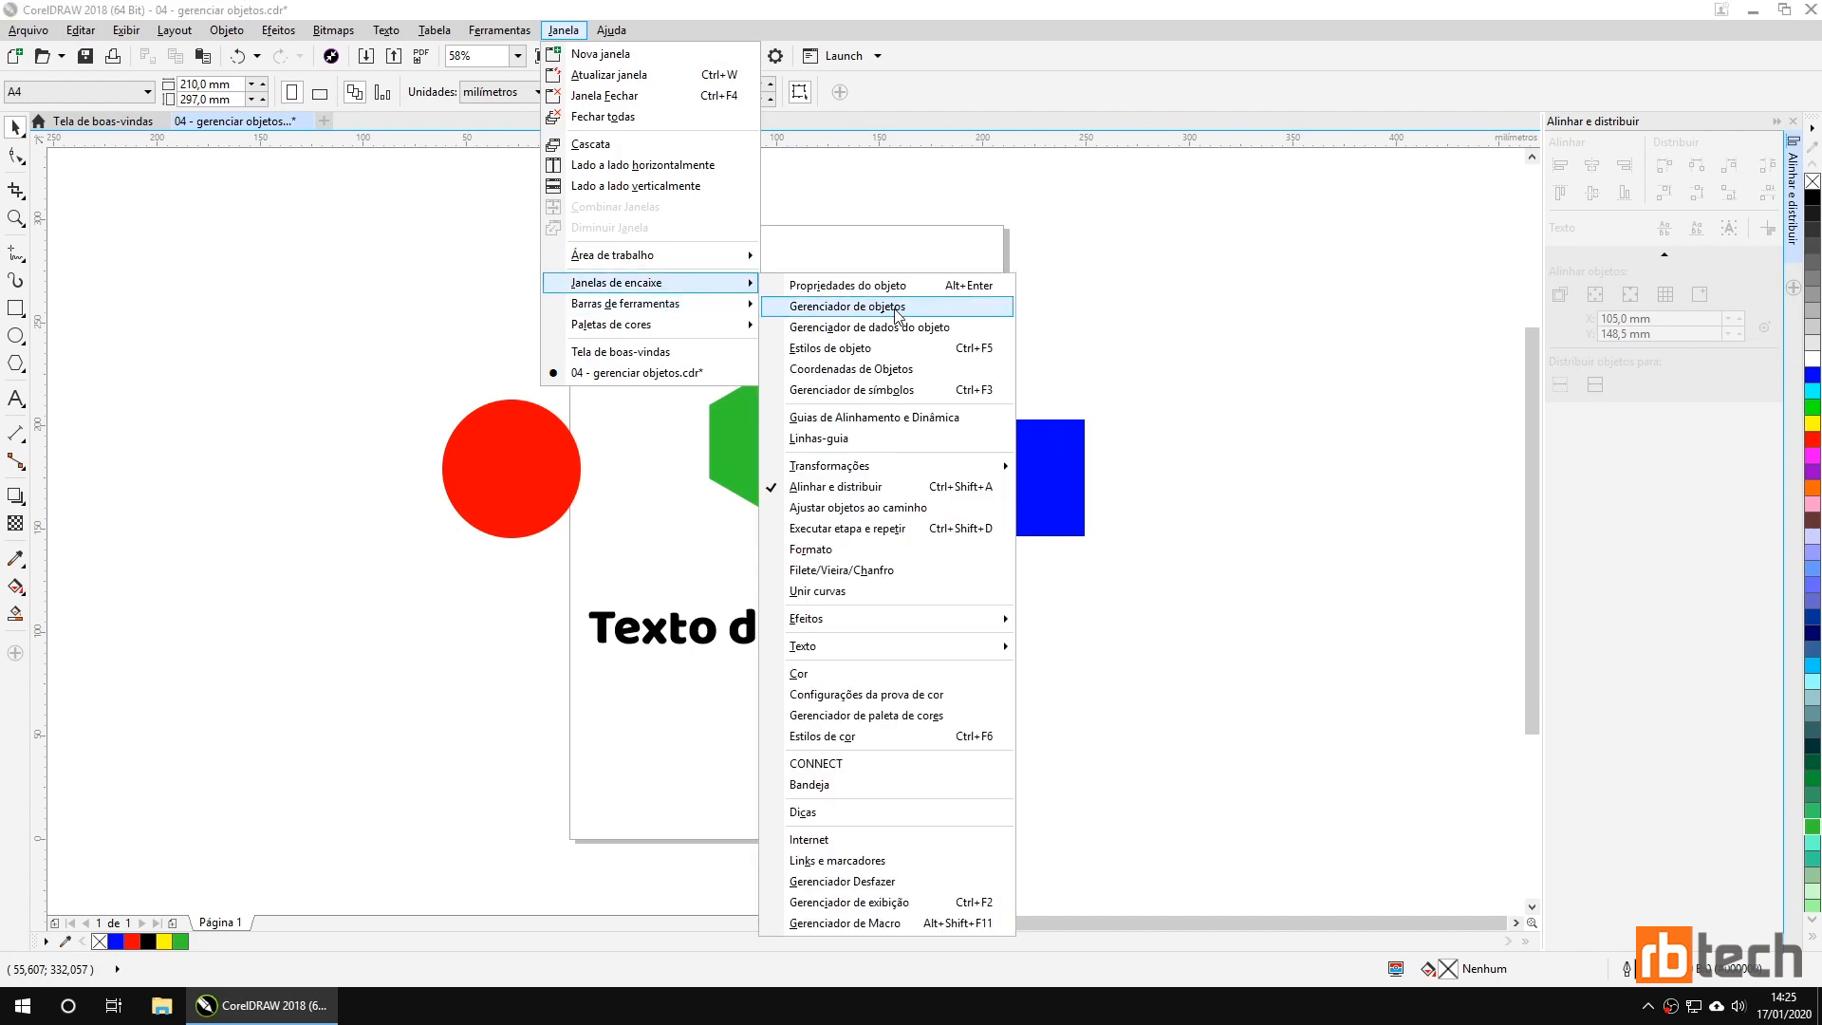
pyautogui.click(852, 438)
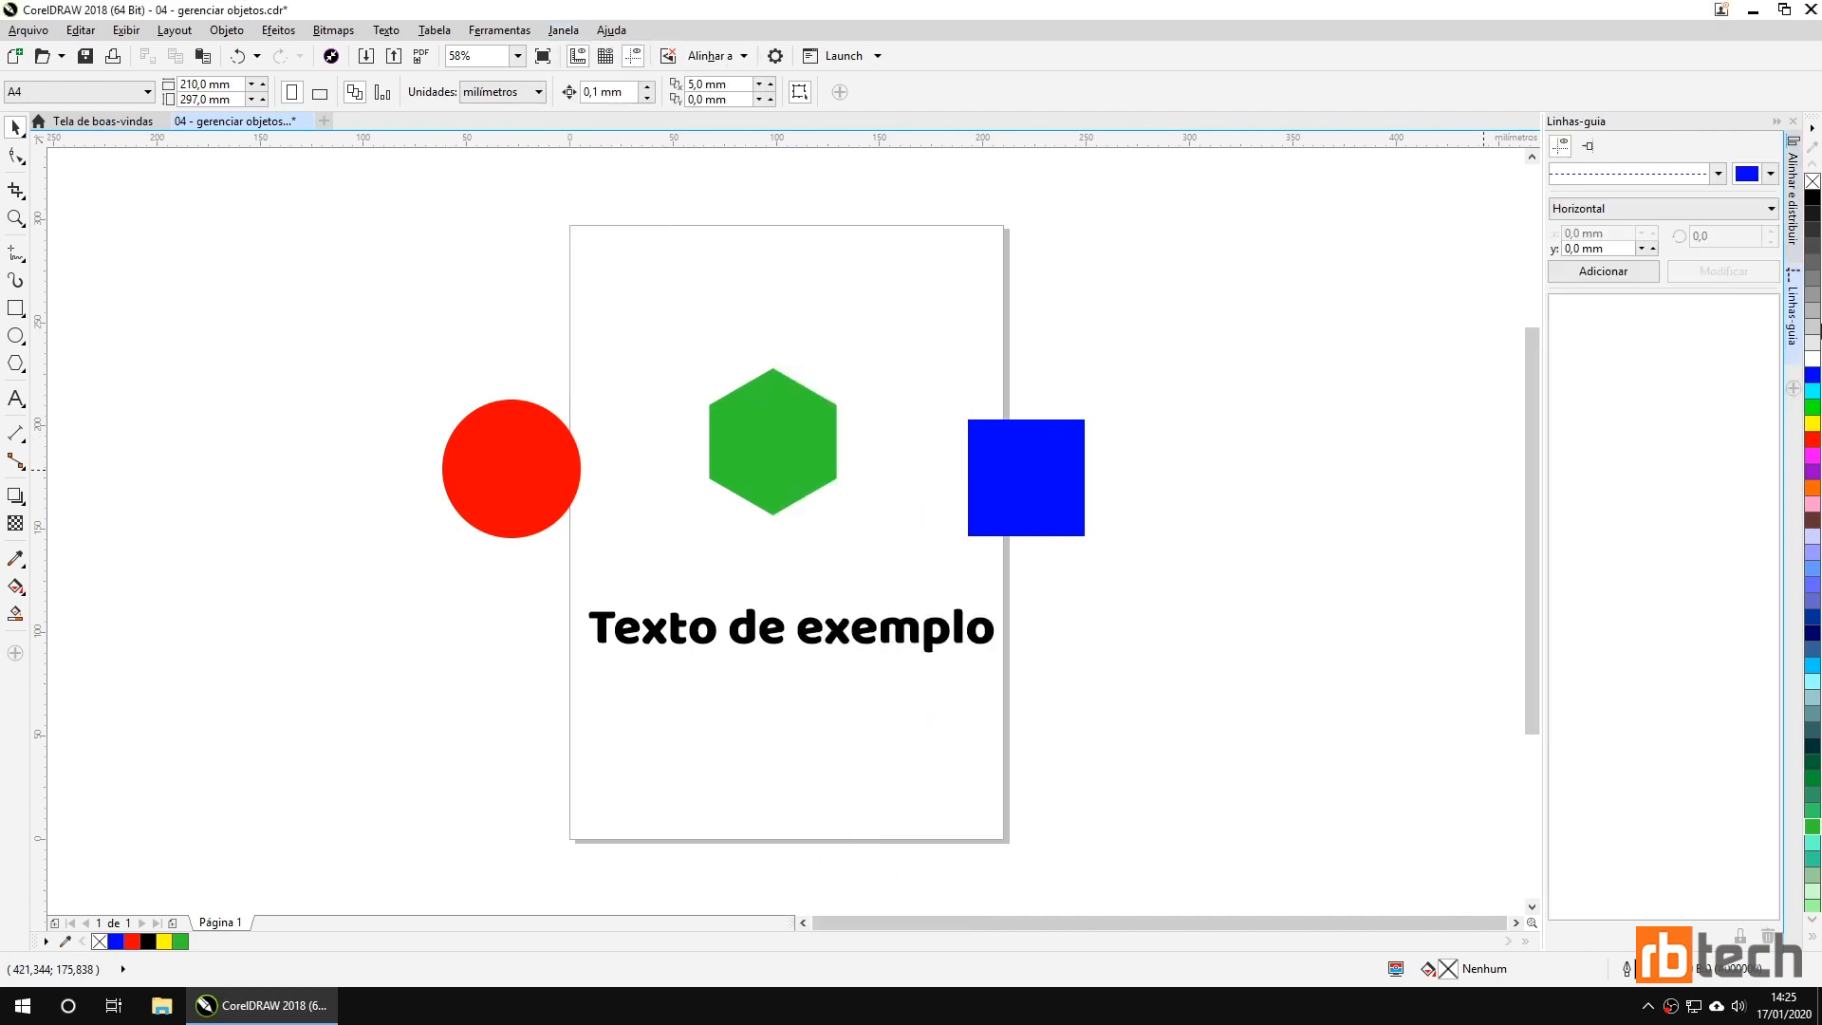
pyautogui.click(1793, 195)
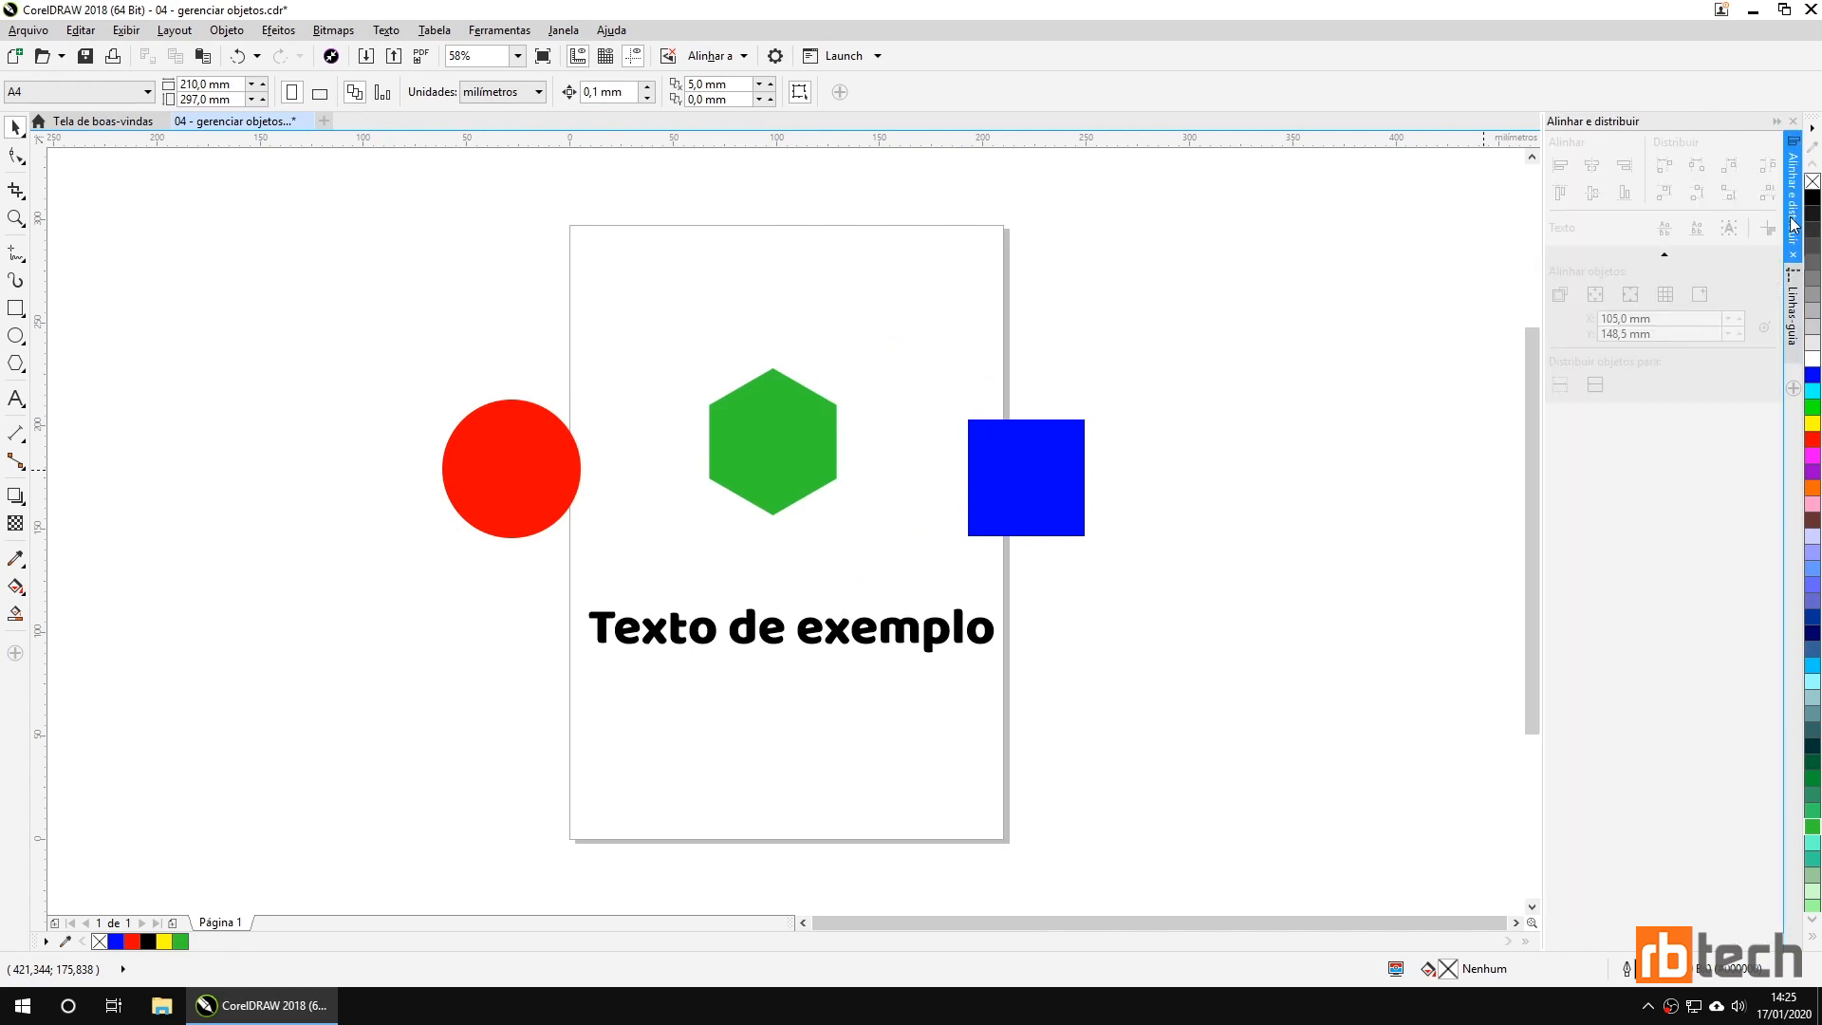
pyautogui.click(1799, 291)
pyautogui.click(1796, 211)
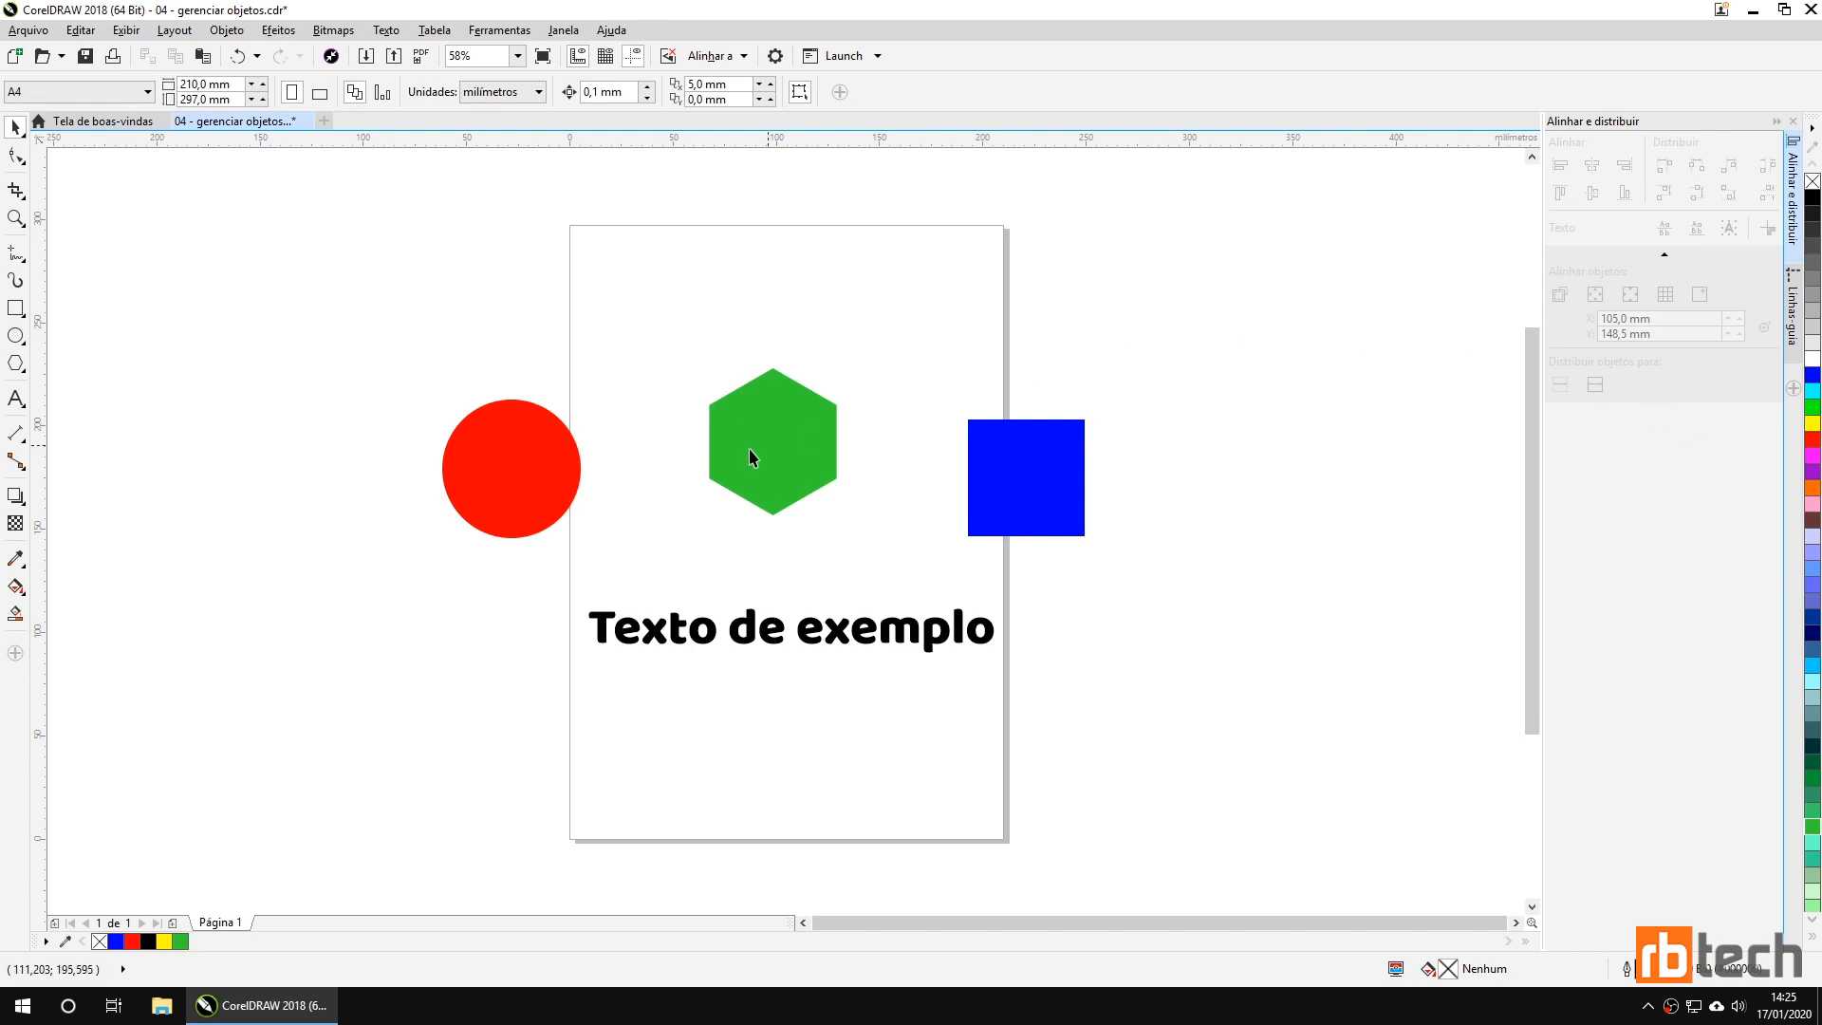
# Select the red circle, green hexagon and blue square, ending with the square, and move them higher on the page.
pyautogui.click(519, 480)
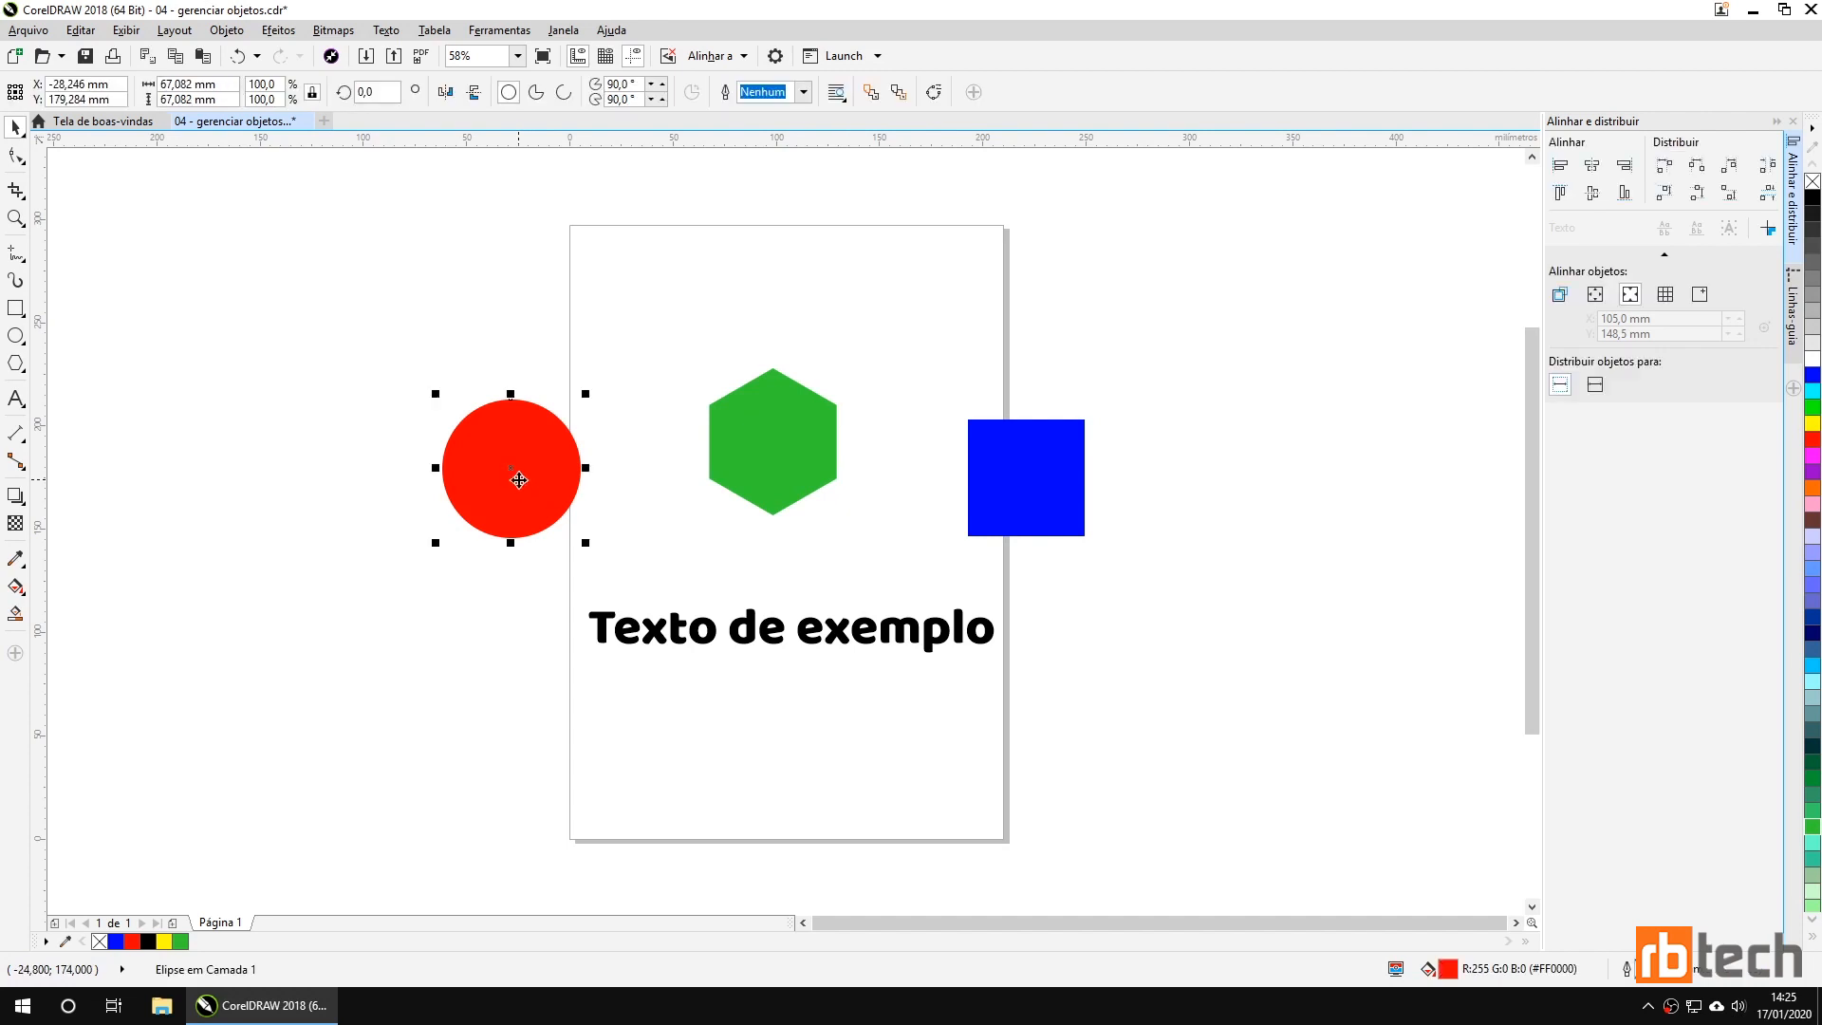
pyautogui.keyDown('shift'); pyautogui.click(783, 459); pyautogui.keyUp('shift')
pyautogui.keyDown('shift'); pyautogui.click(1042, 495); pyautogui.keyUp('shift')
pyautogui.moveTo(1003, 492); pyautogui.dragTo(1011, 427)
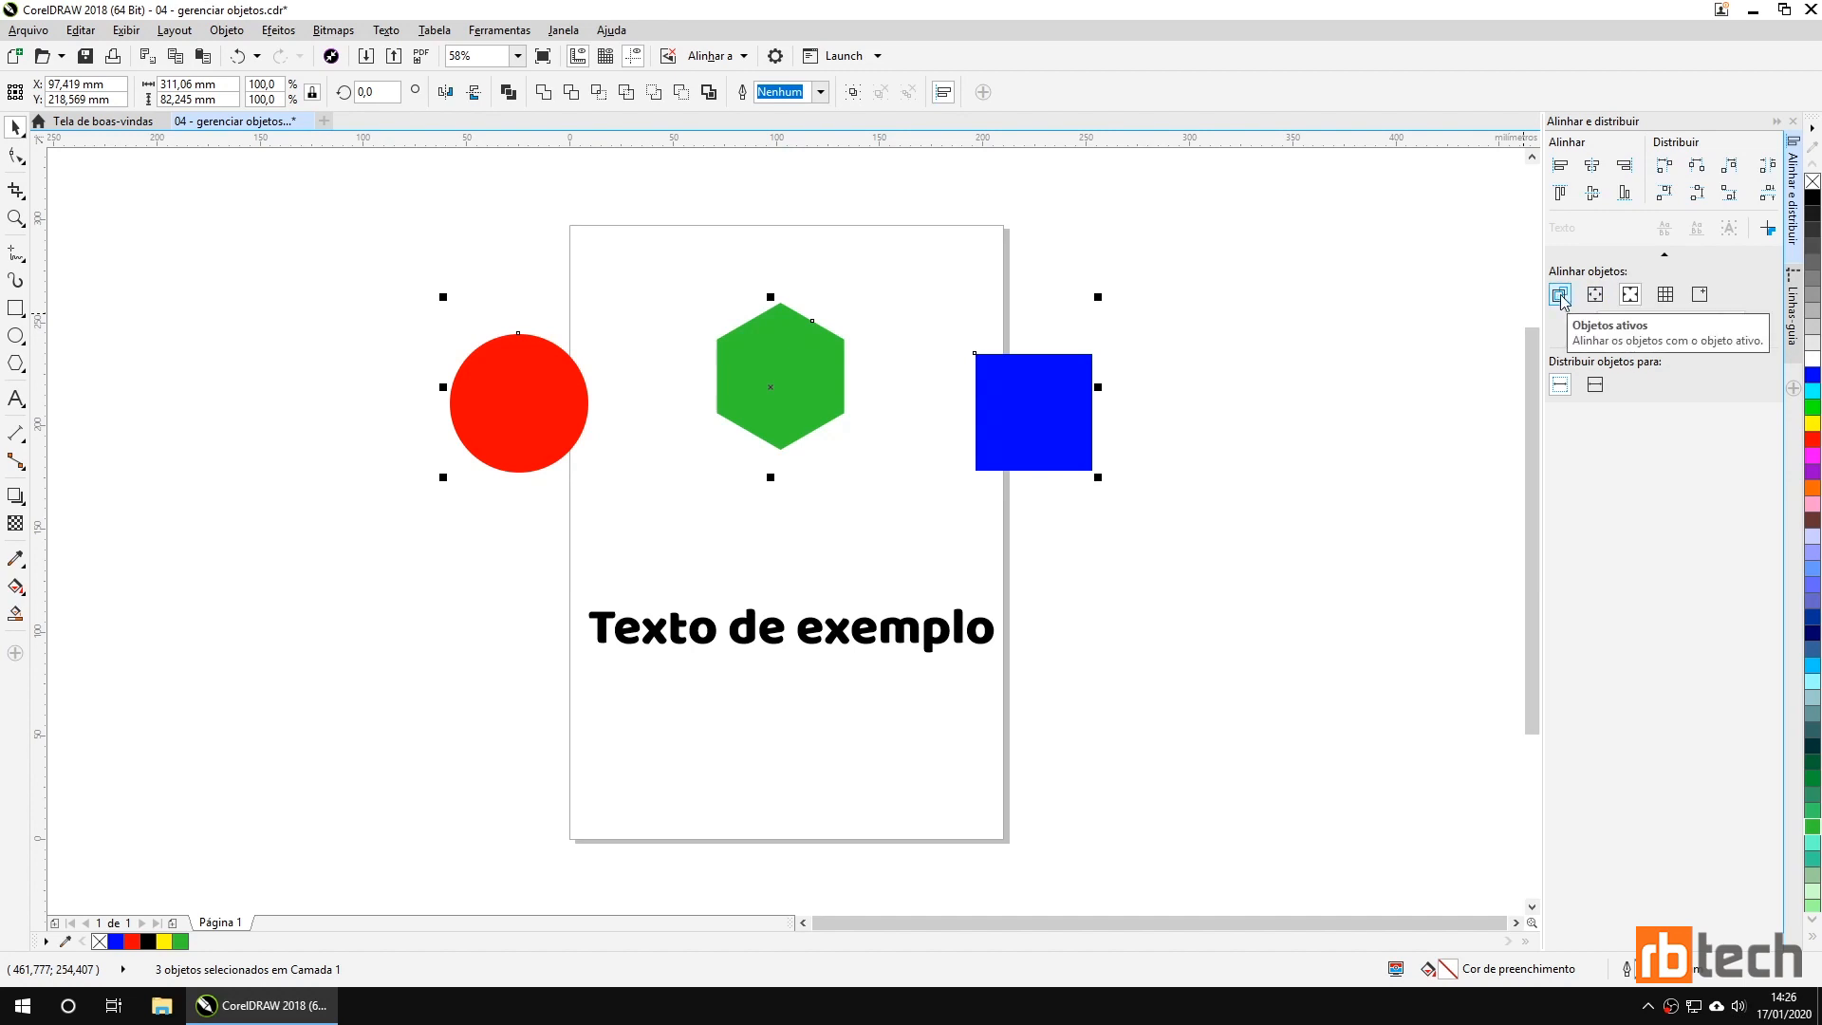
# Align the three selected shapes by their vertical centers, using the active object (Objetos ativos) as the reference.
pyautogui.click(1630, 298)
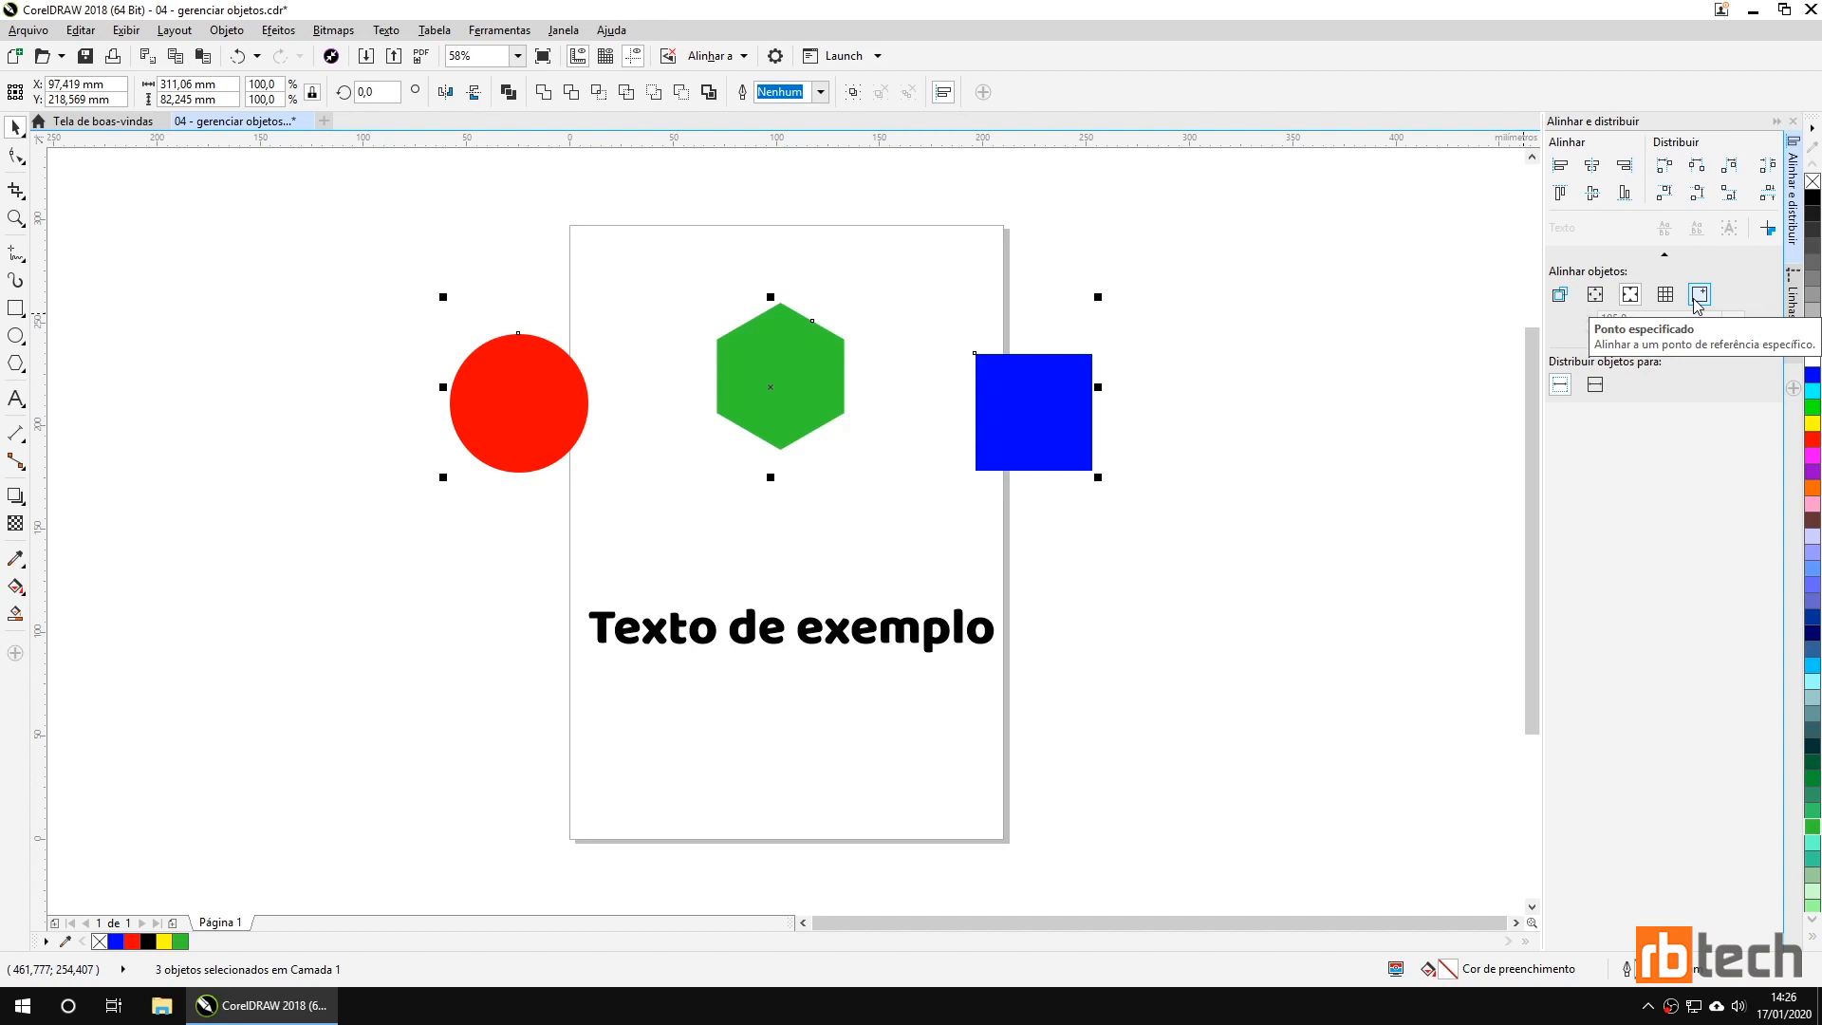
pyautogui.click(1561, 297)
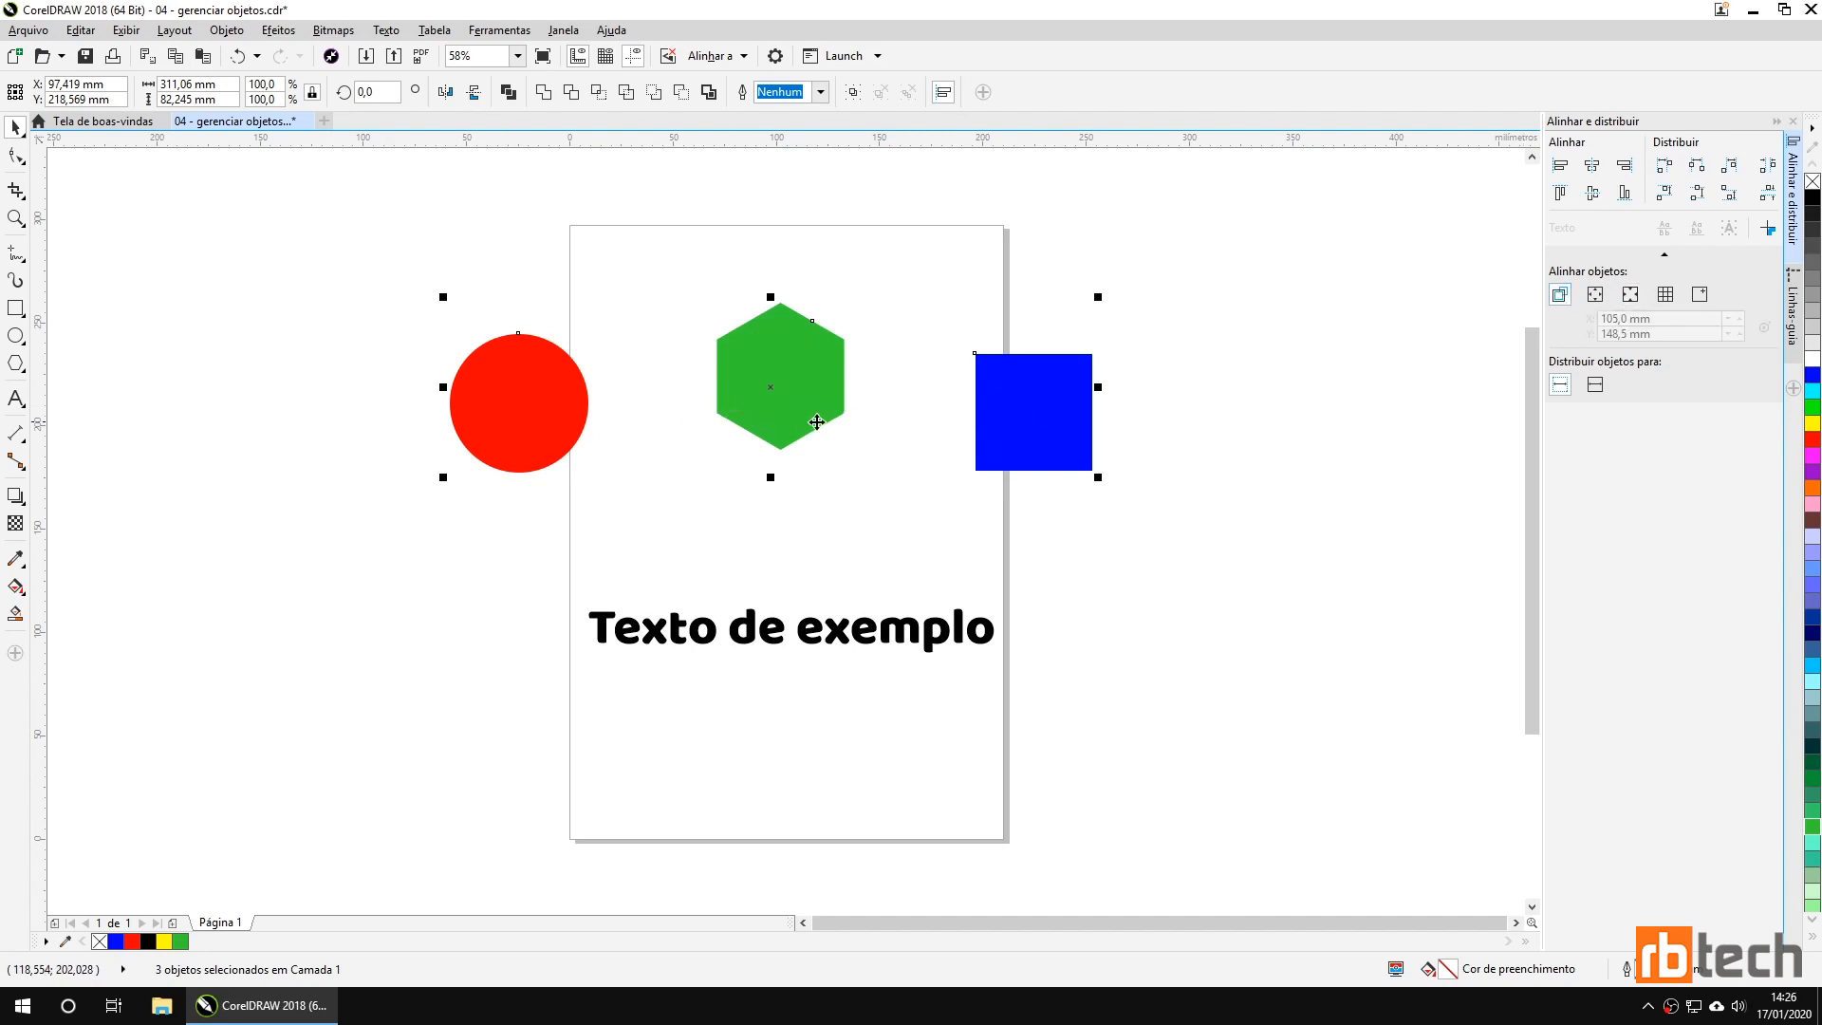
pyautogui.click(1594, 195)
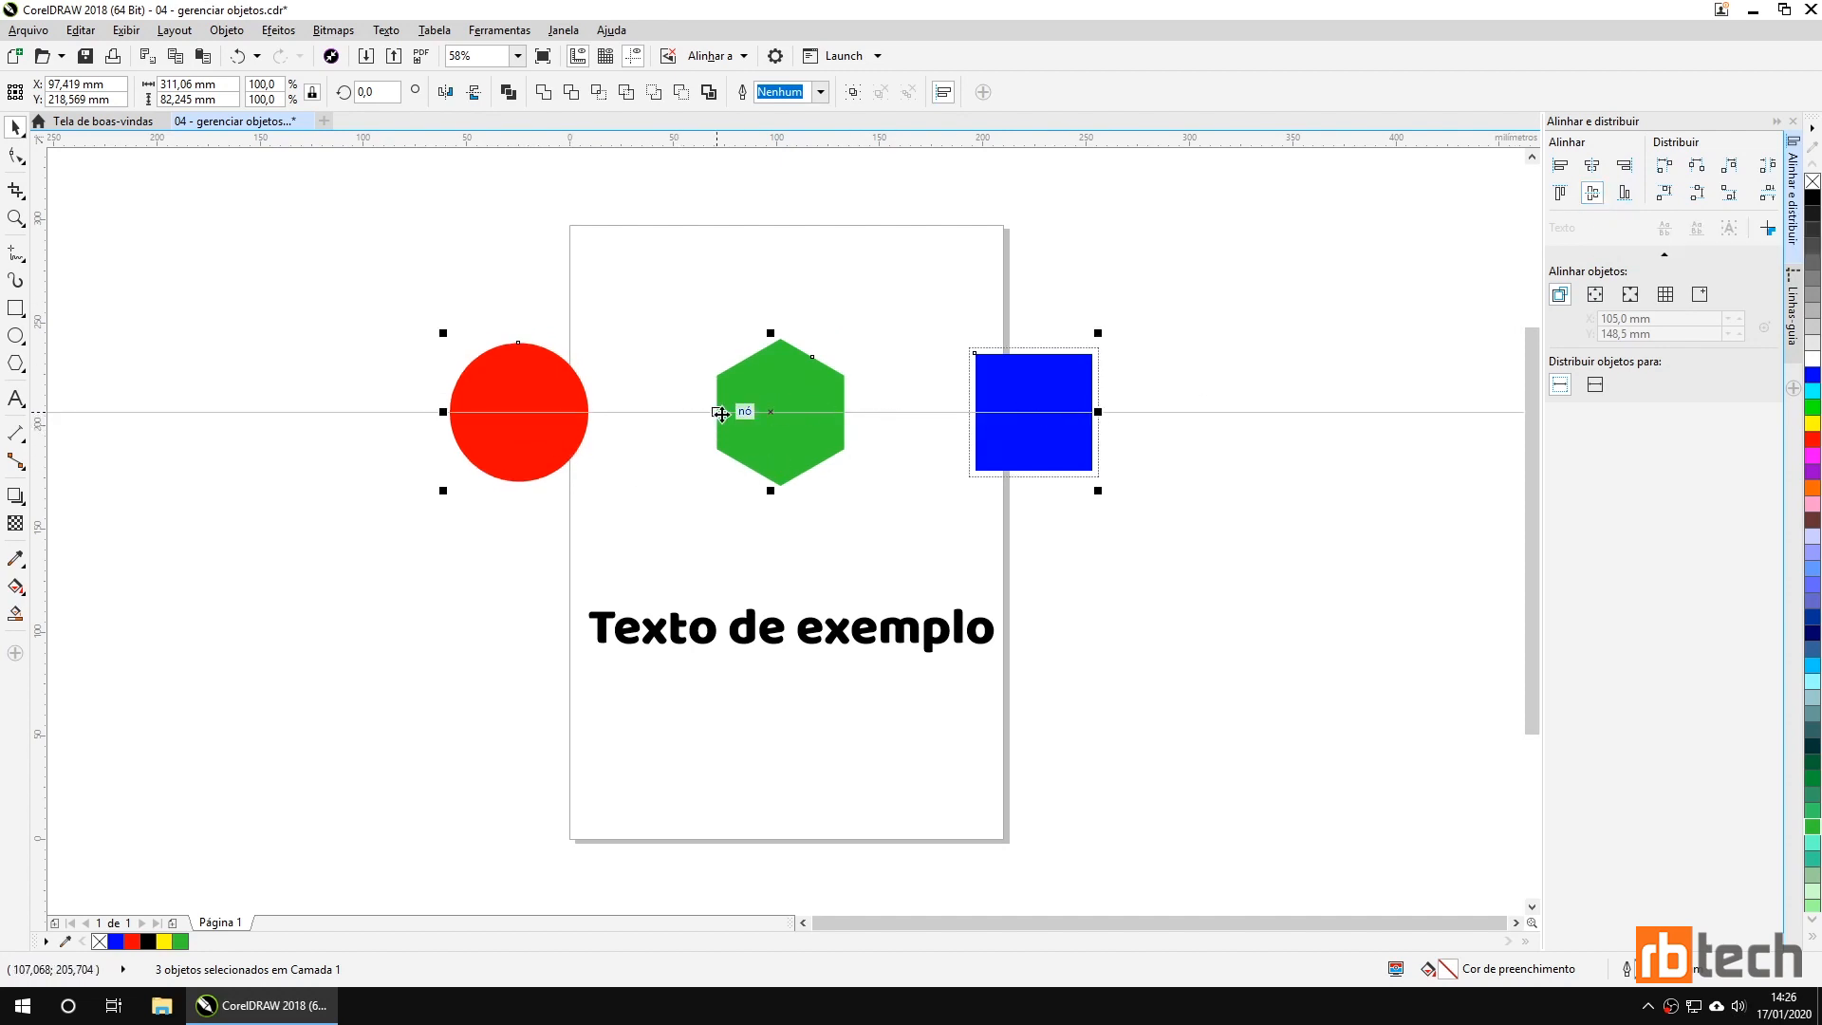
# Try aligning the three shapes by their bottom edges, top edges and horizontal centers, and undo these alignments.
pyautogui.click(1626, 193)
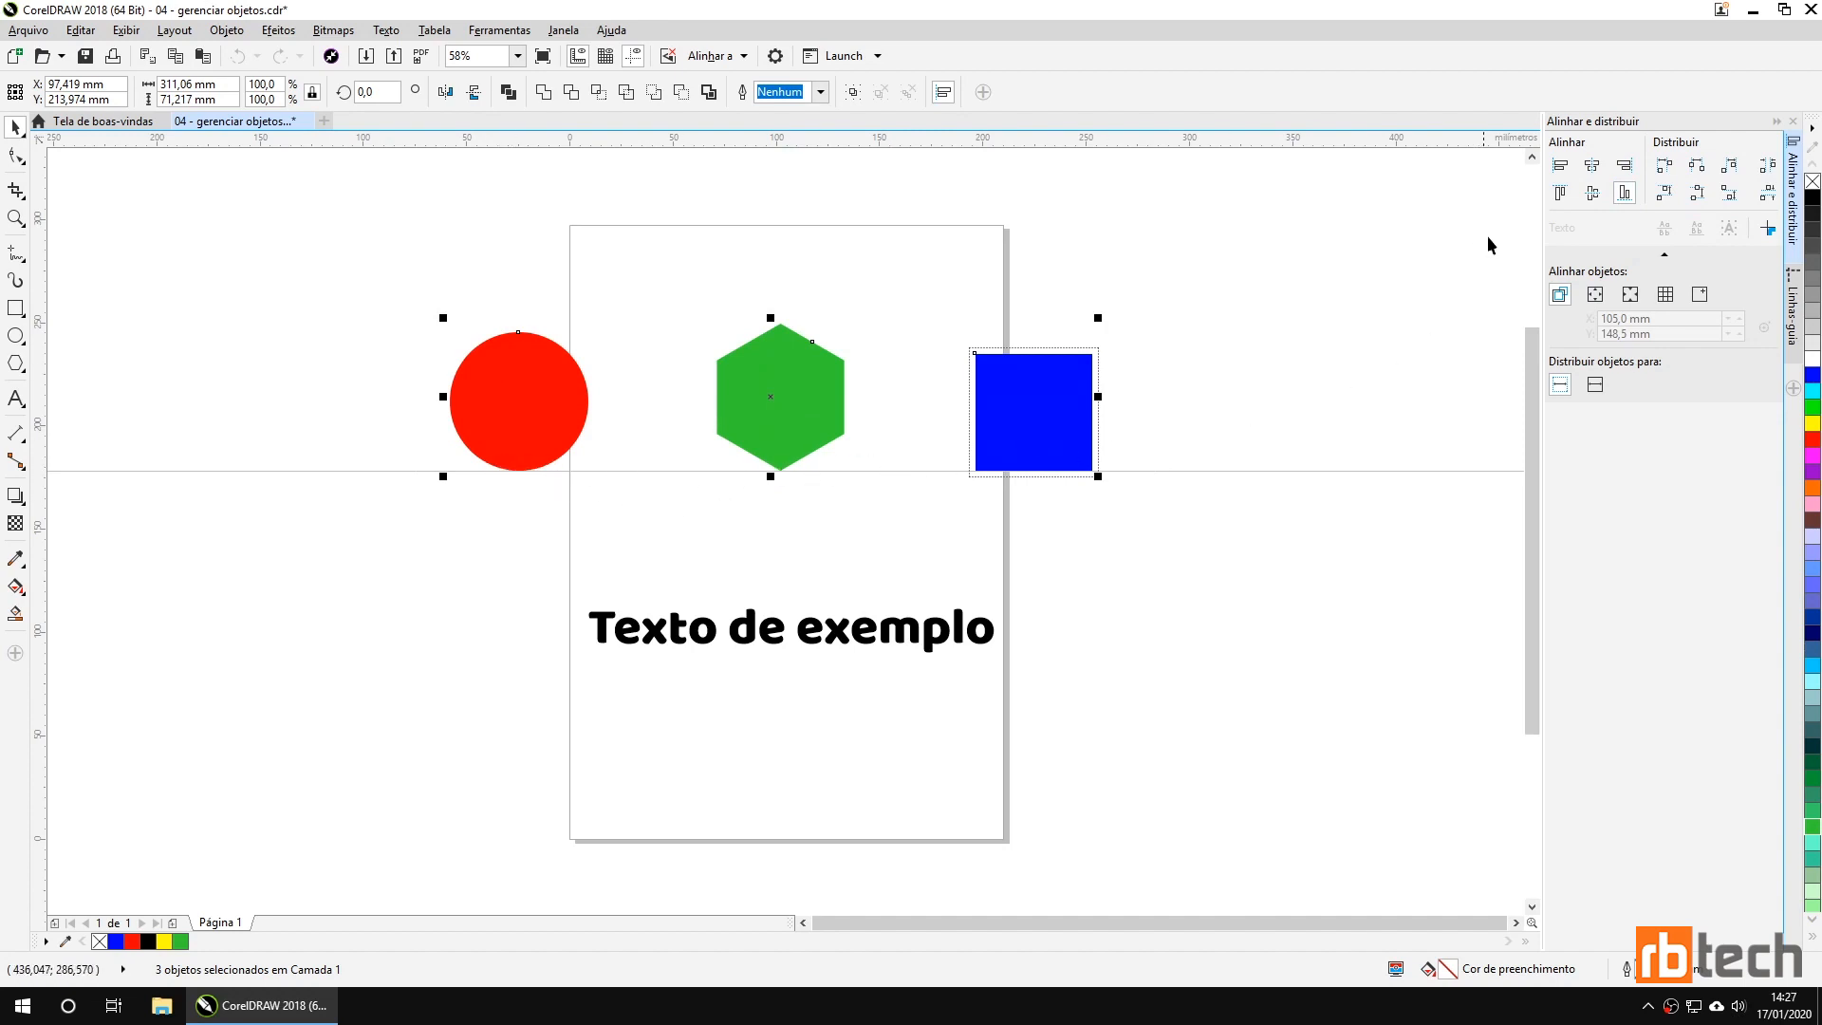
pyautogui.click(1560, 194)
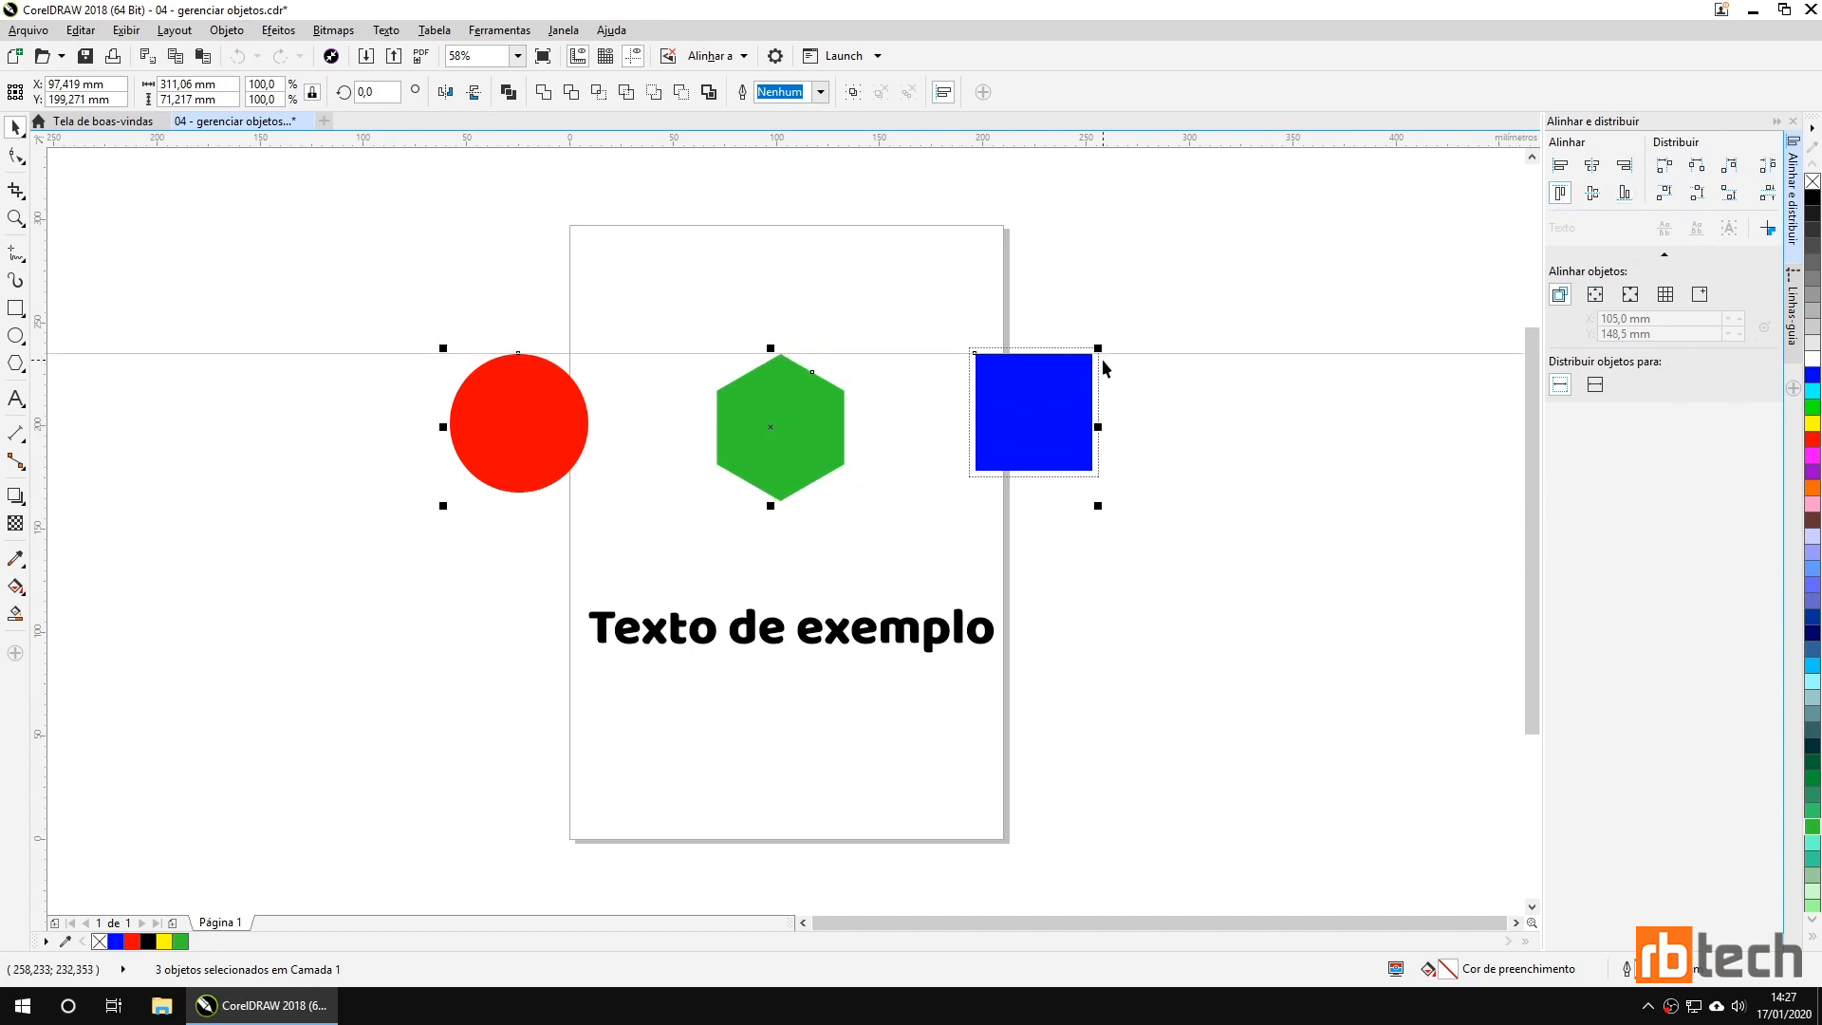
pyautogui.click(1591, 168)
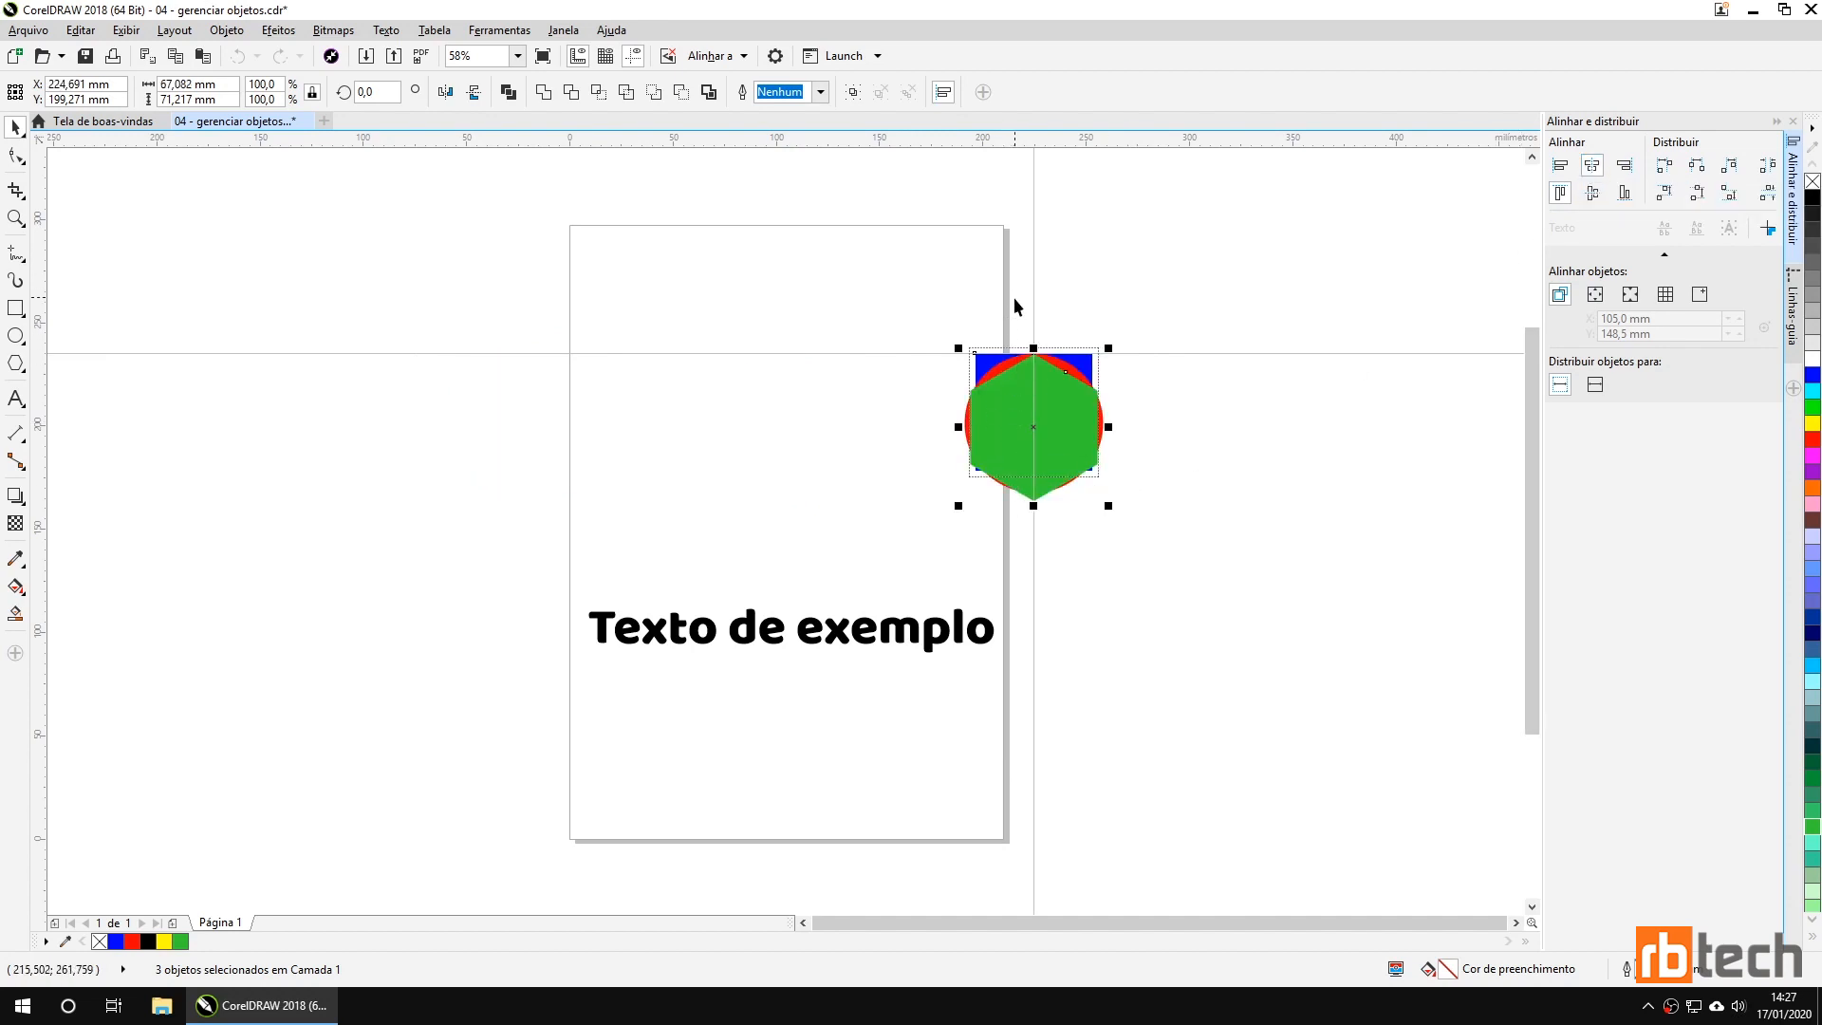
pyautogui.hotkey('ctrl', 'z')
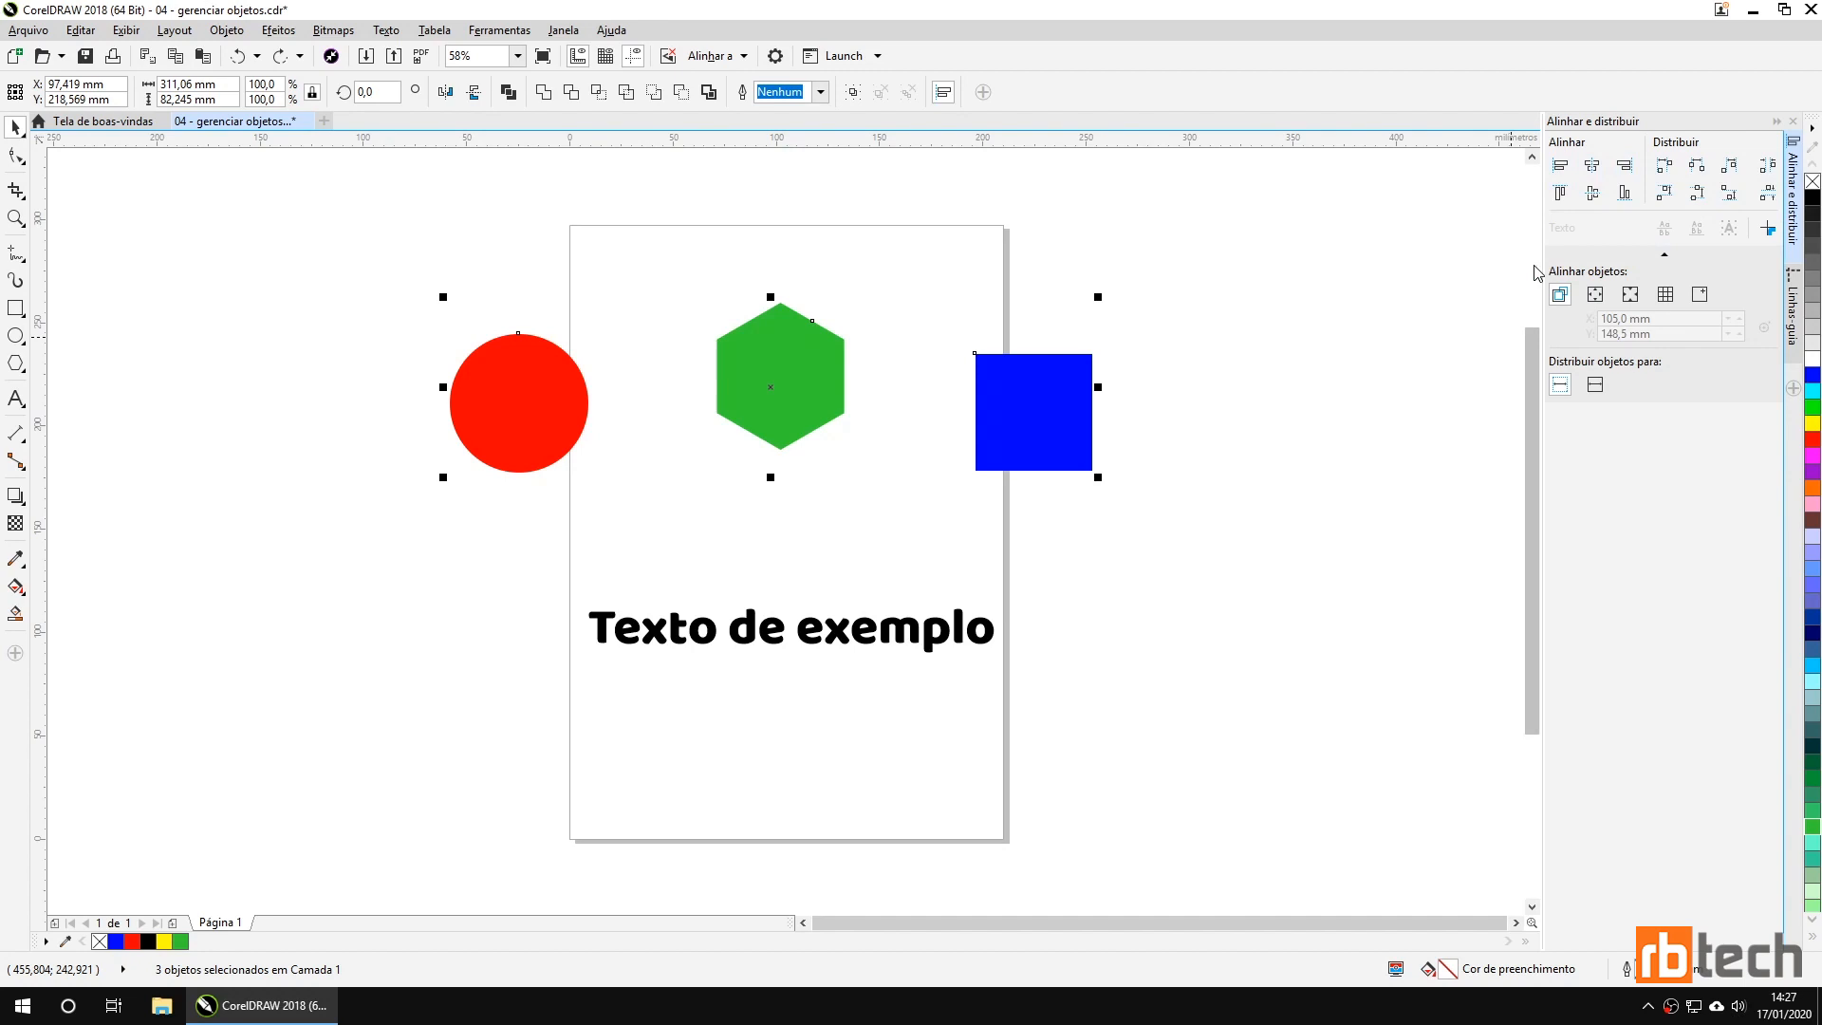
# Try aligning the three shapes' vertical centers to the page center, and undo that alignment.
pyautogui.click(1634, 306)
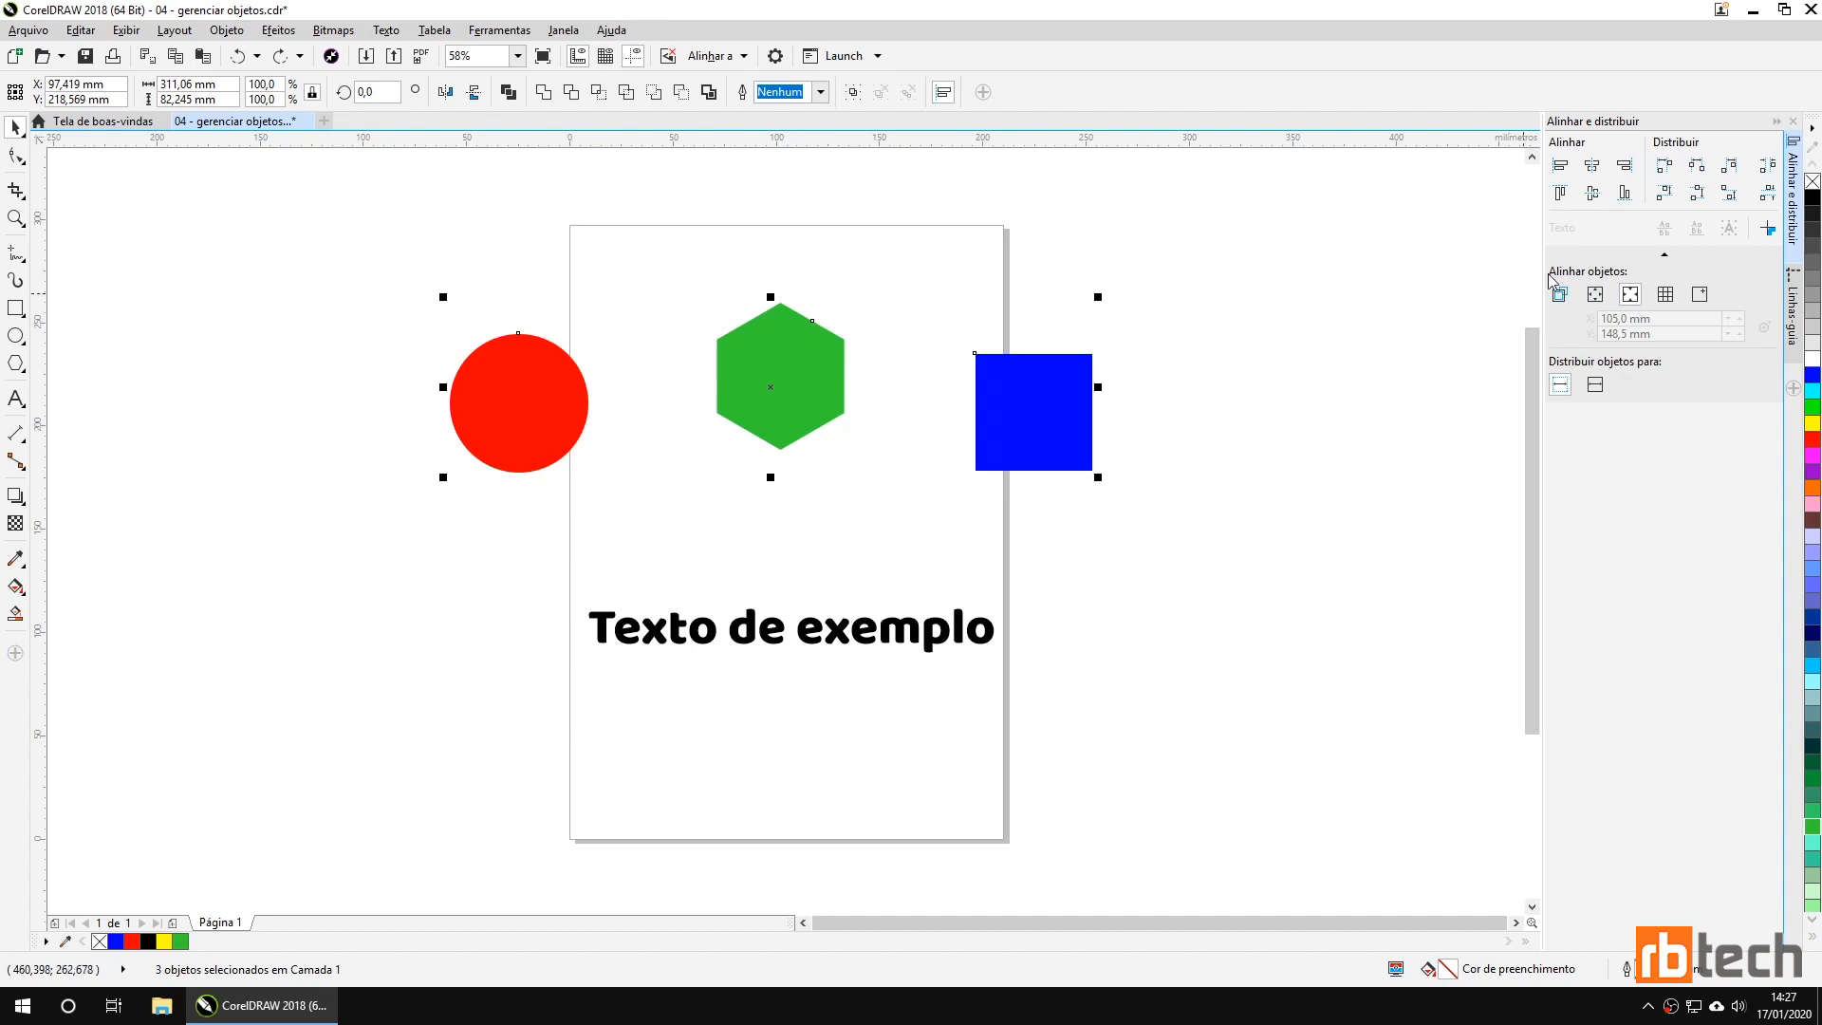
pyautogui.click(1594, 195)
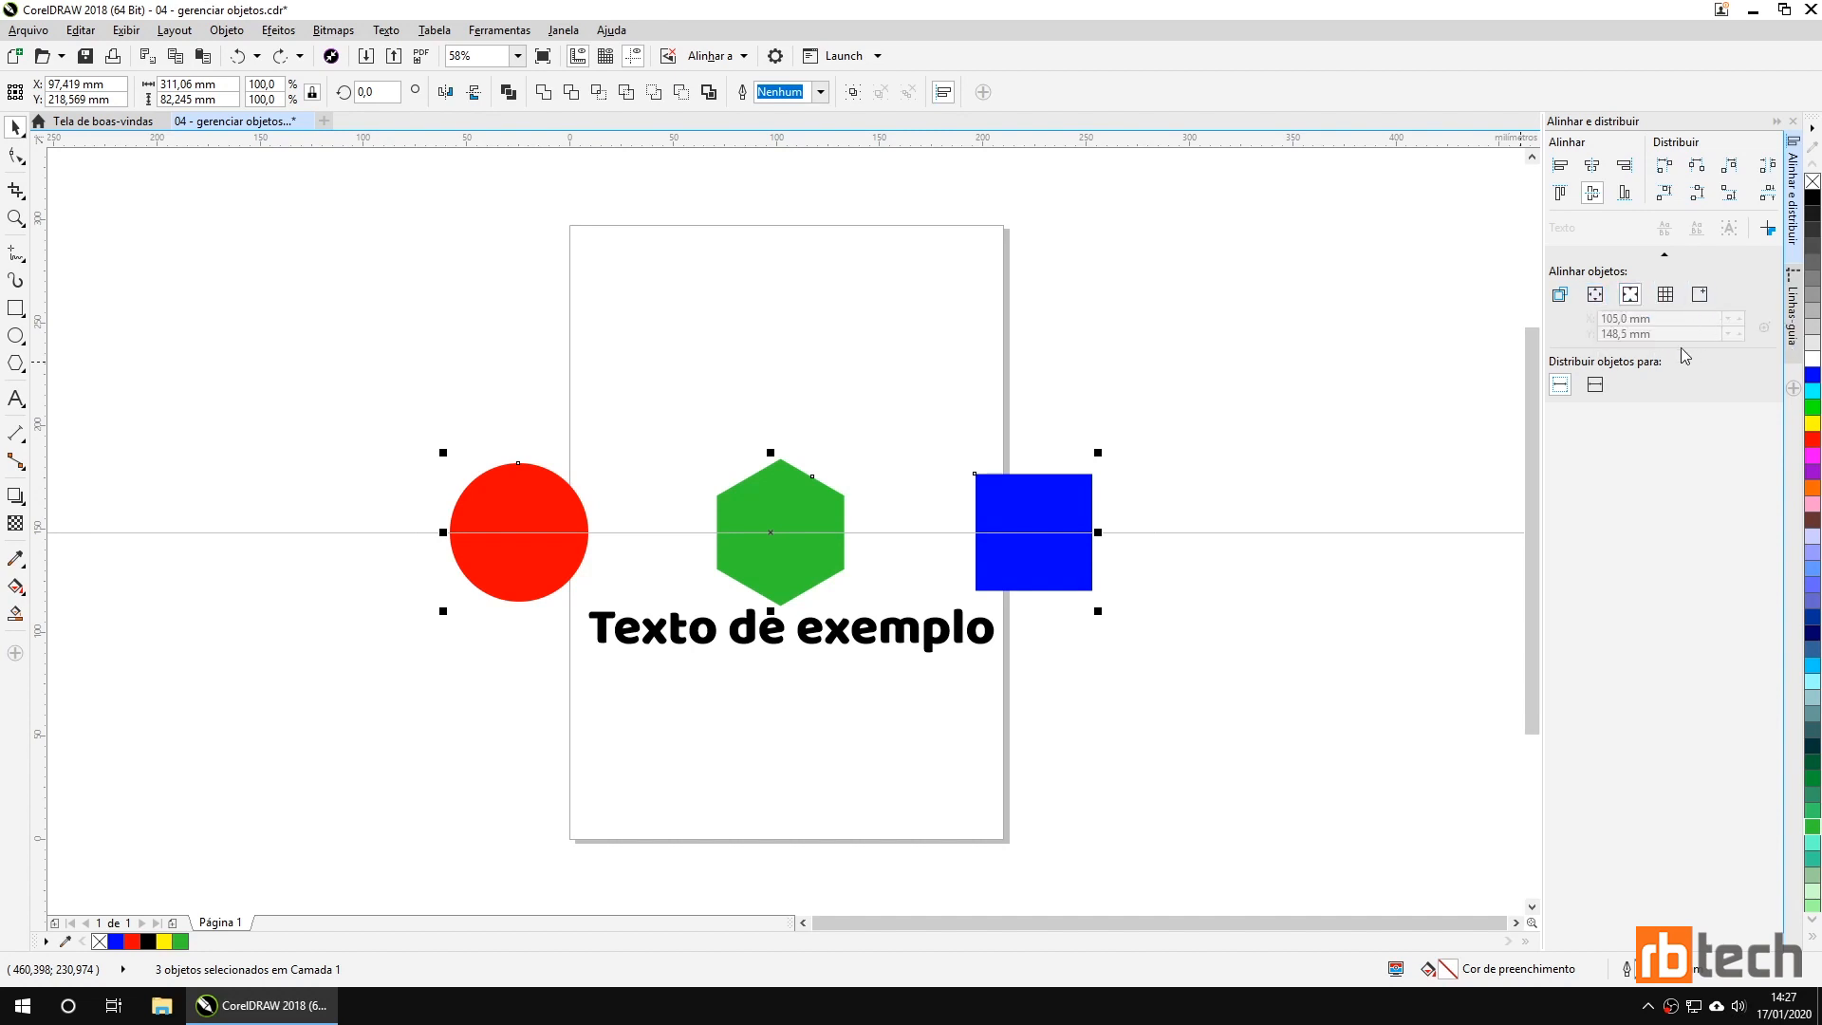
pyautogui.hotkey('ctrl', 'z')
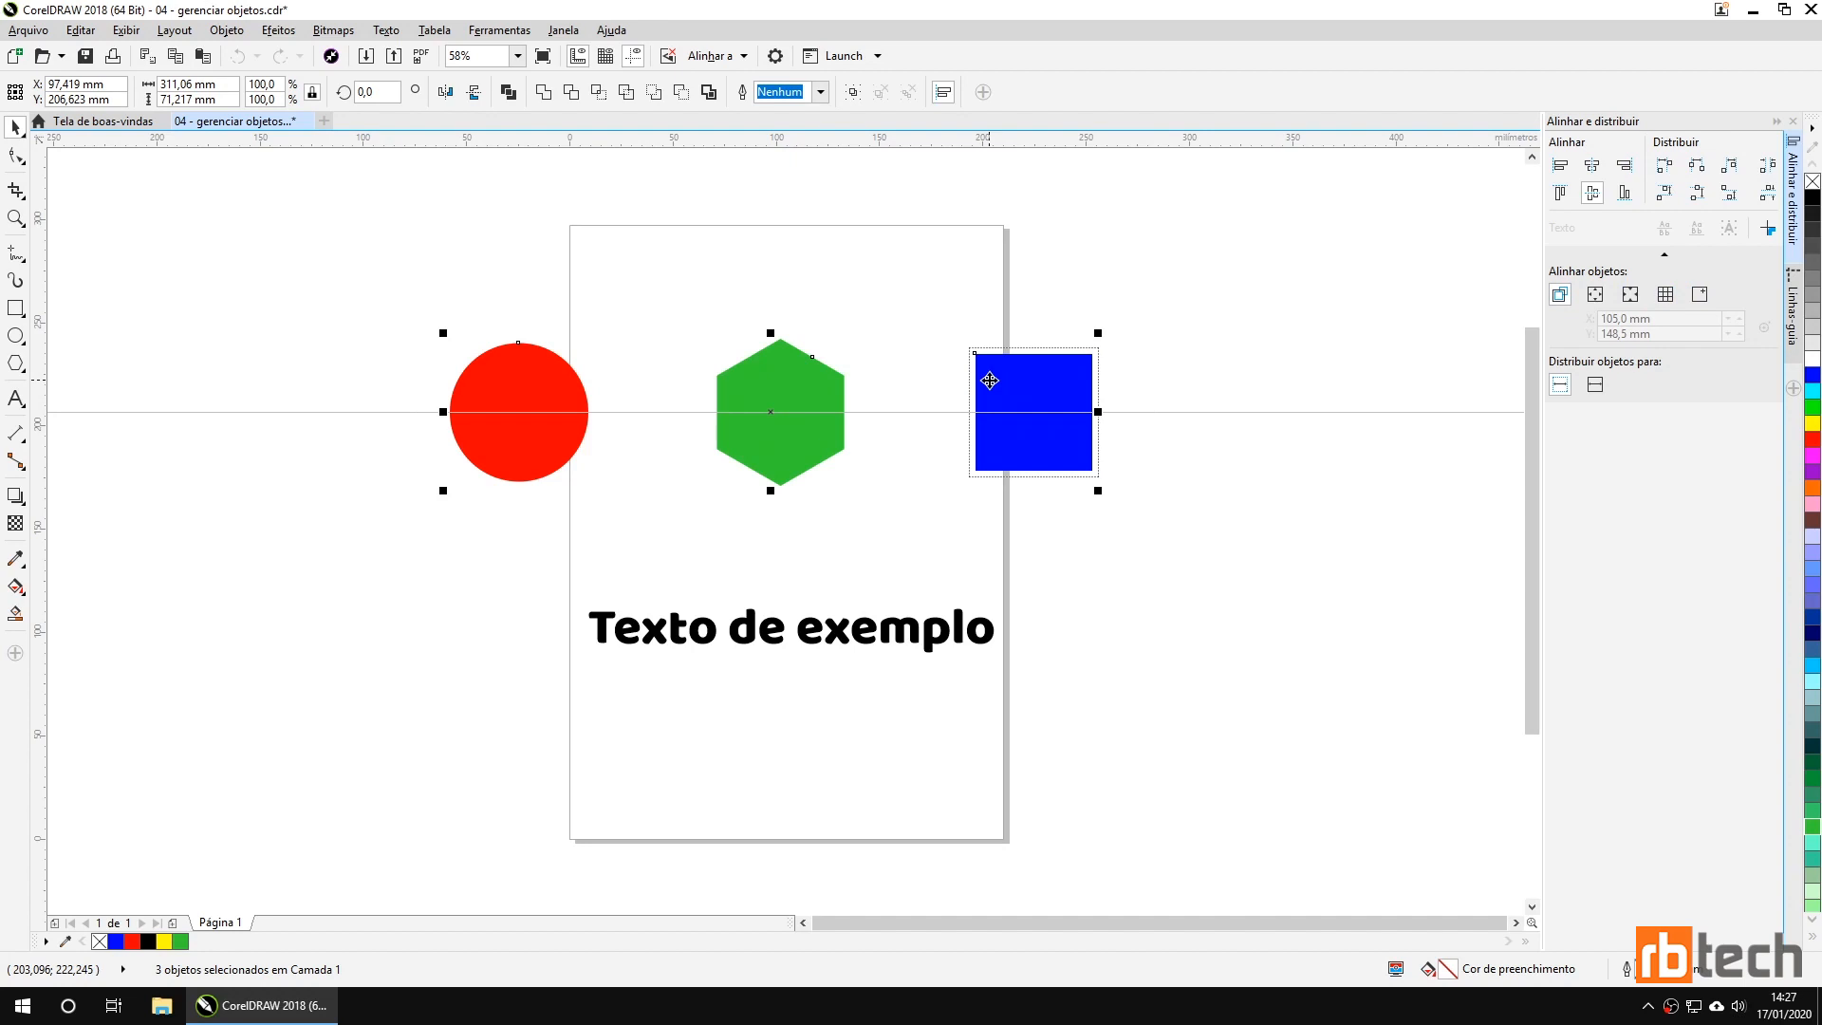
# Move the green hexagon and the blue square inside the page, side by side just above the text.
pyautogui.click(1250, 415)
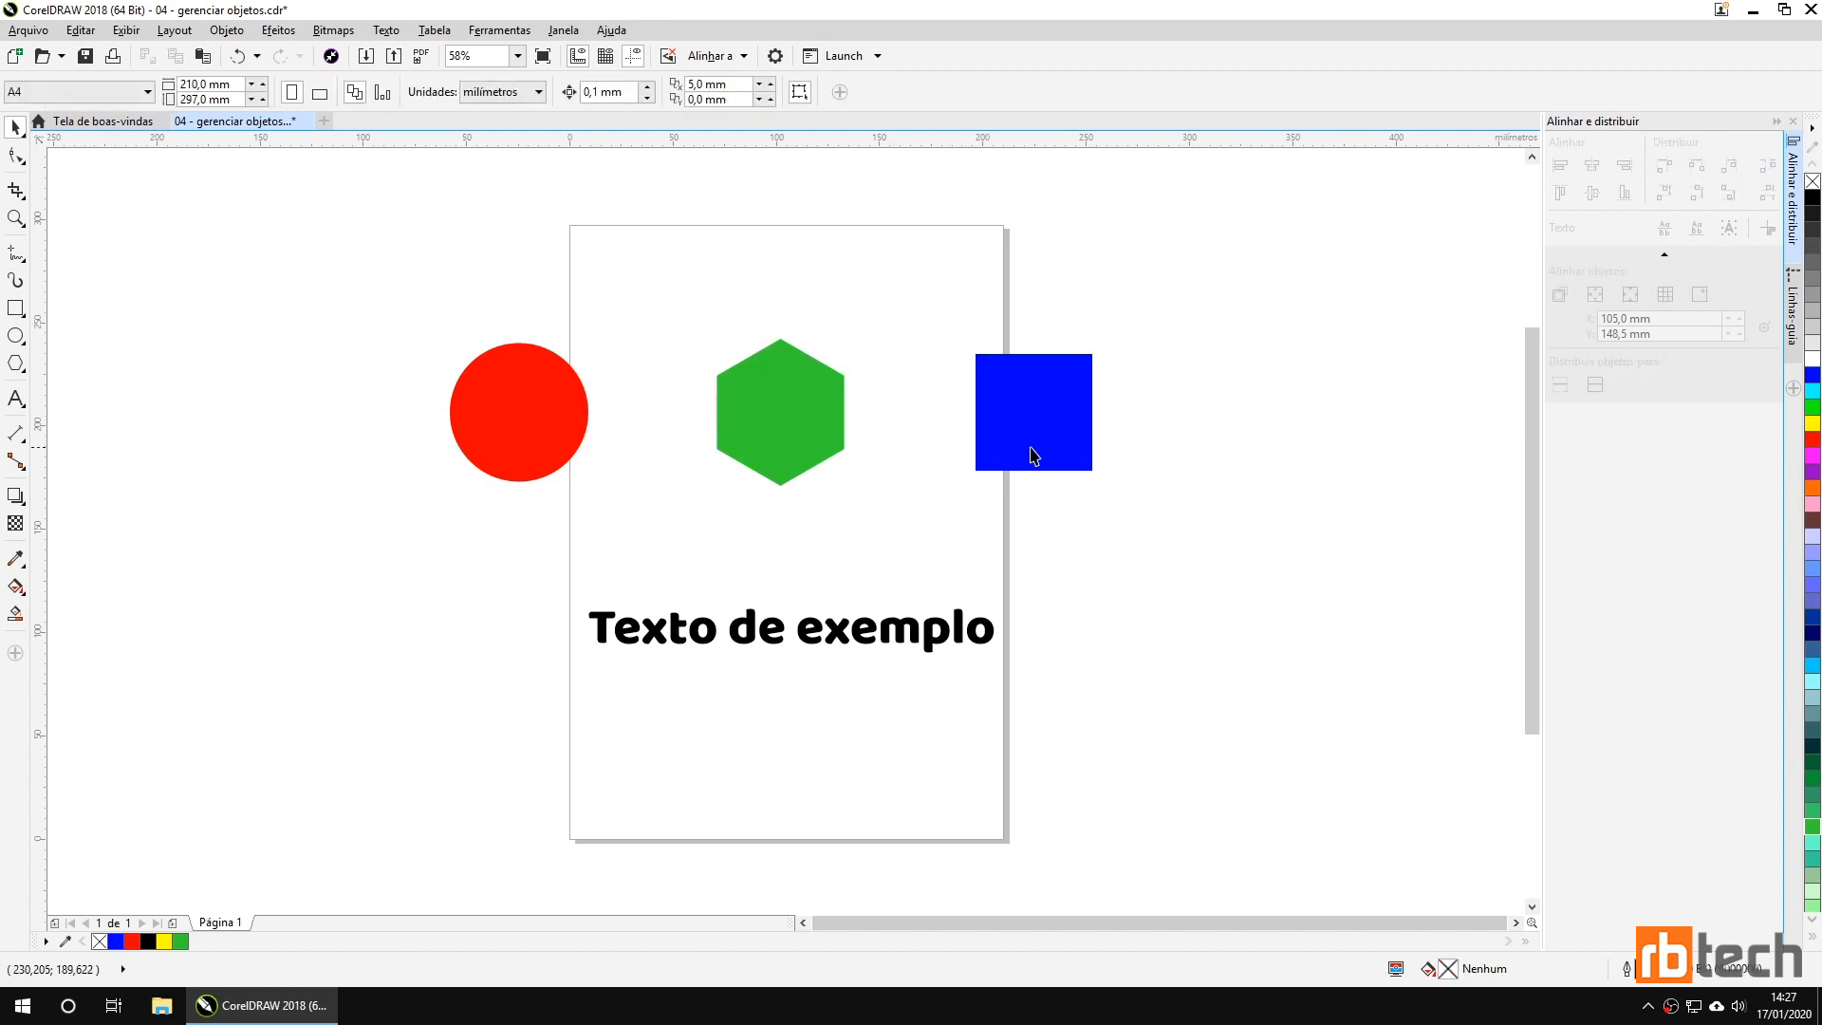
pyautogui.moveTo(784, 420); pyautogui.dragTo(739, 418)
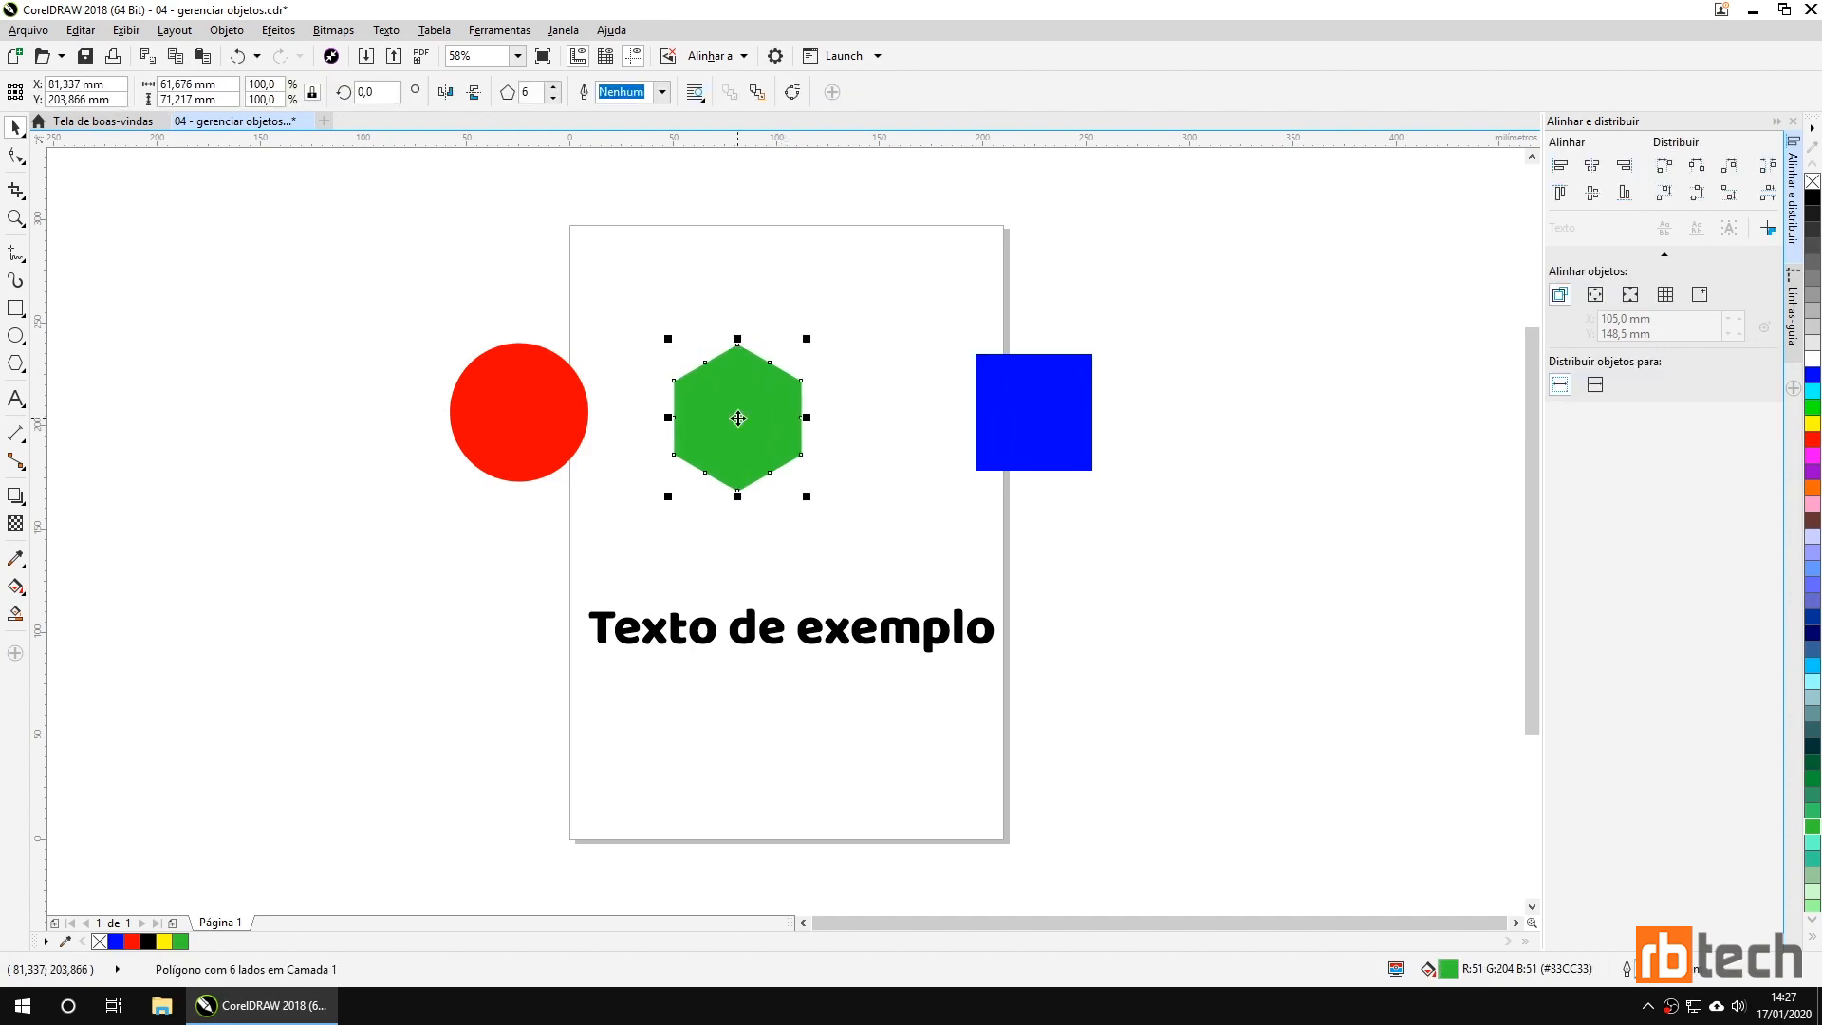
pyautogui.moveTo(1024, 418); pyautogui.dragTo(916, 438)
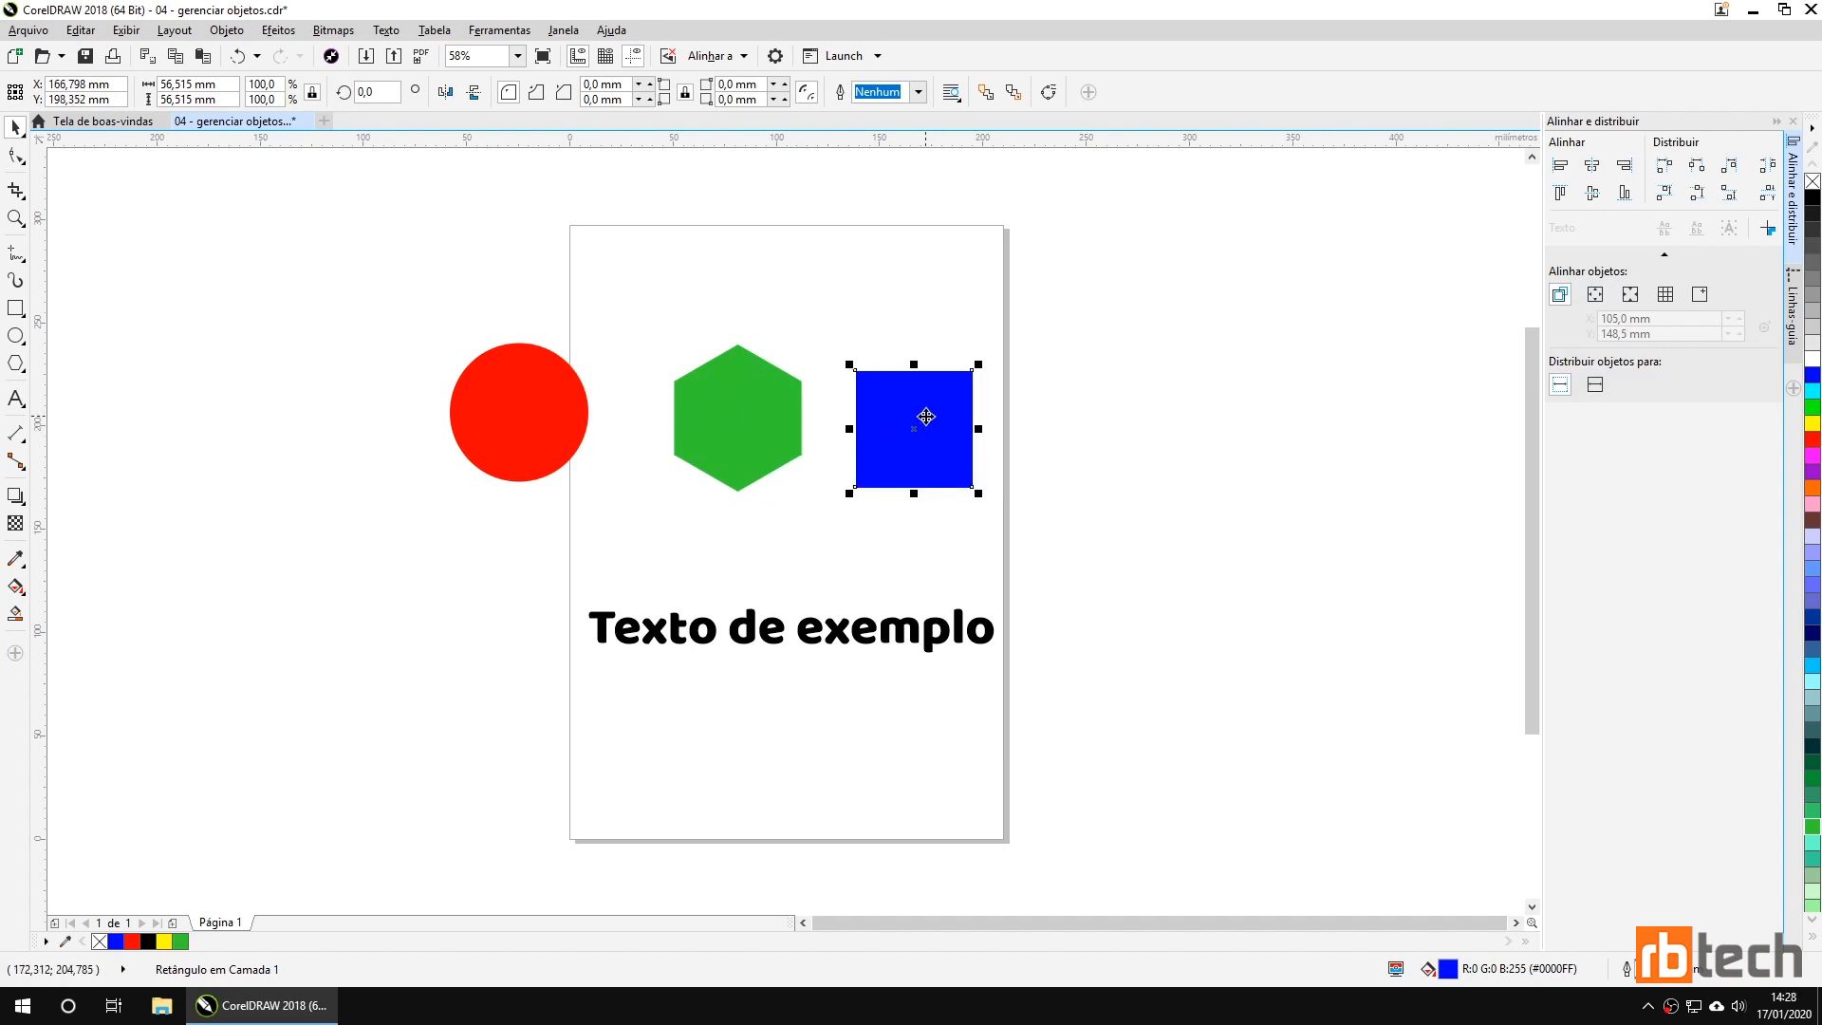
pyautogui.moveTo(757, 432); pyautogui.dragTo(737, 510)
pyautogui.moveTo(875, 452); pyautogui.dragTo(879, 526)
# Place the red circle near the page's top-left corner and duplicate it twice to form a row of three circles.
pyautogui.click(523, 412)
pyautogui.moveTo(523, 412); pyautogui.dragTo(666, 322)
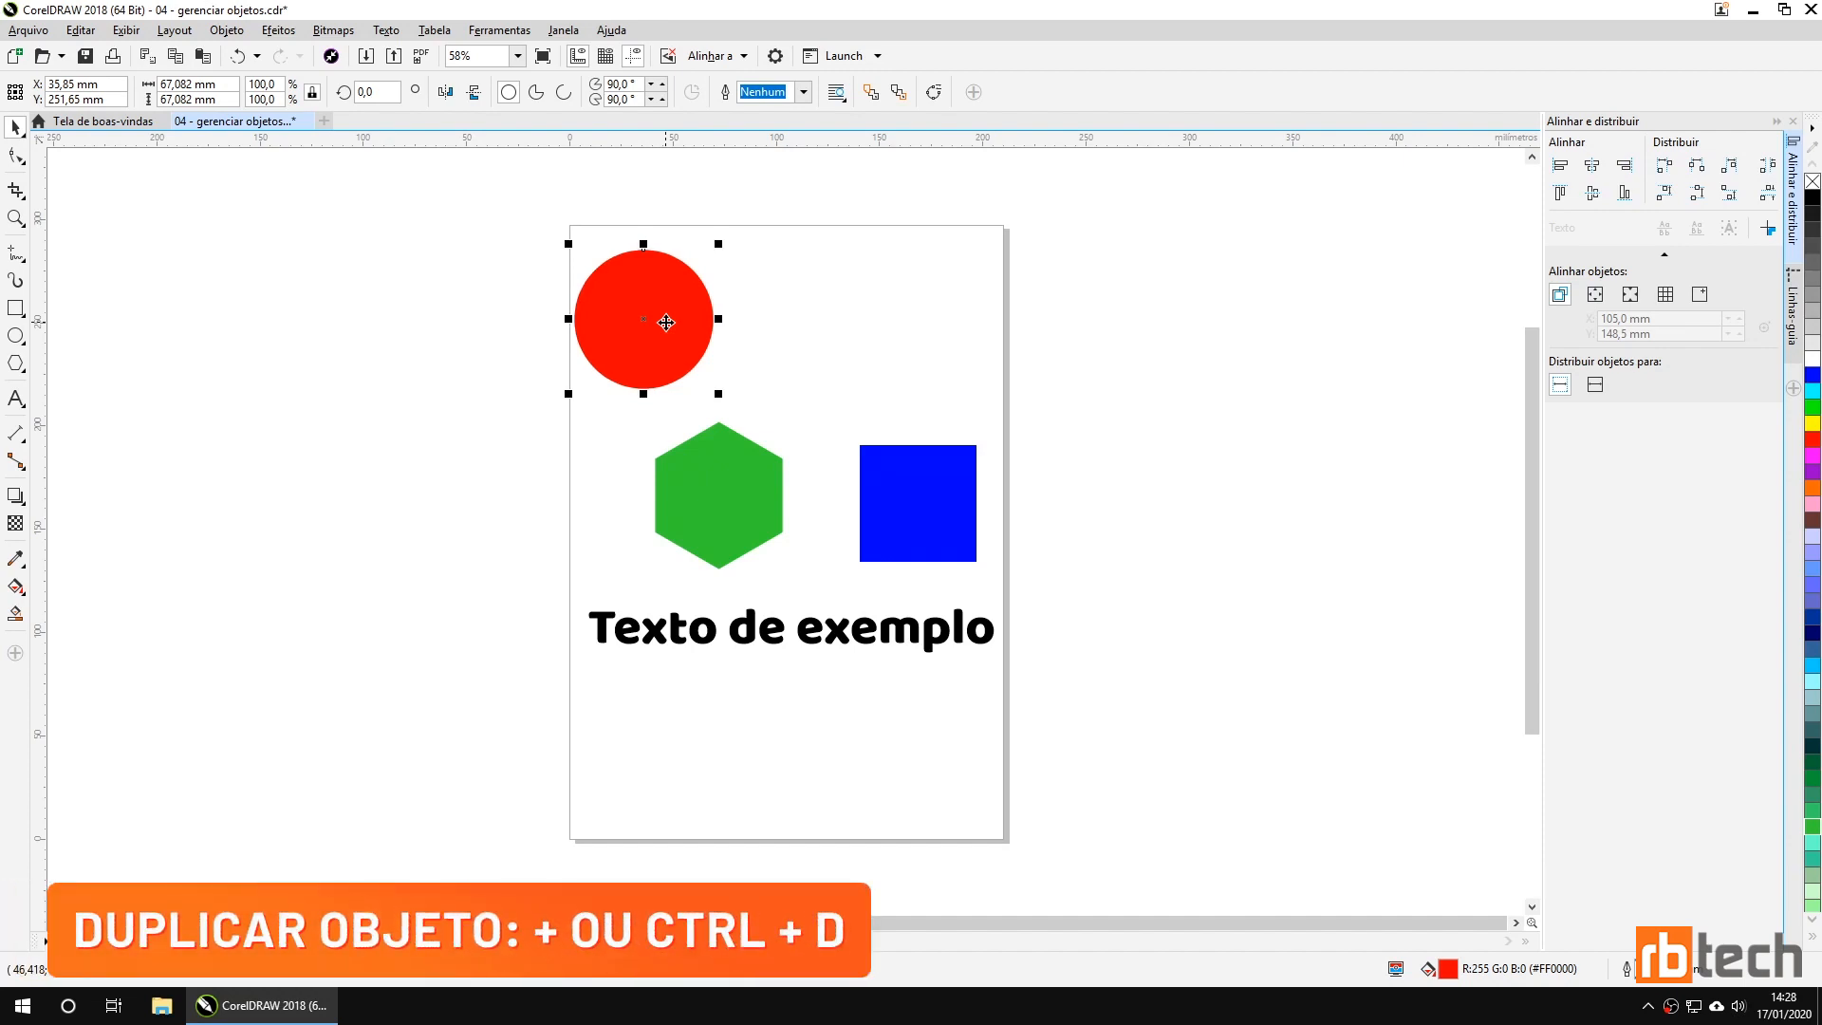
pyautogui.press('KP_Add')
pyautogui.moveTo(665, 318); pyautogui.dragTo(1016, 307)
pyautogui.press('KP_Add')
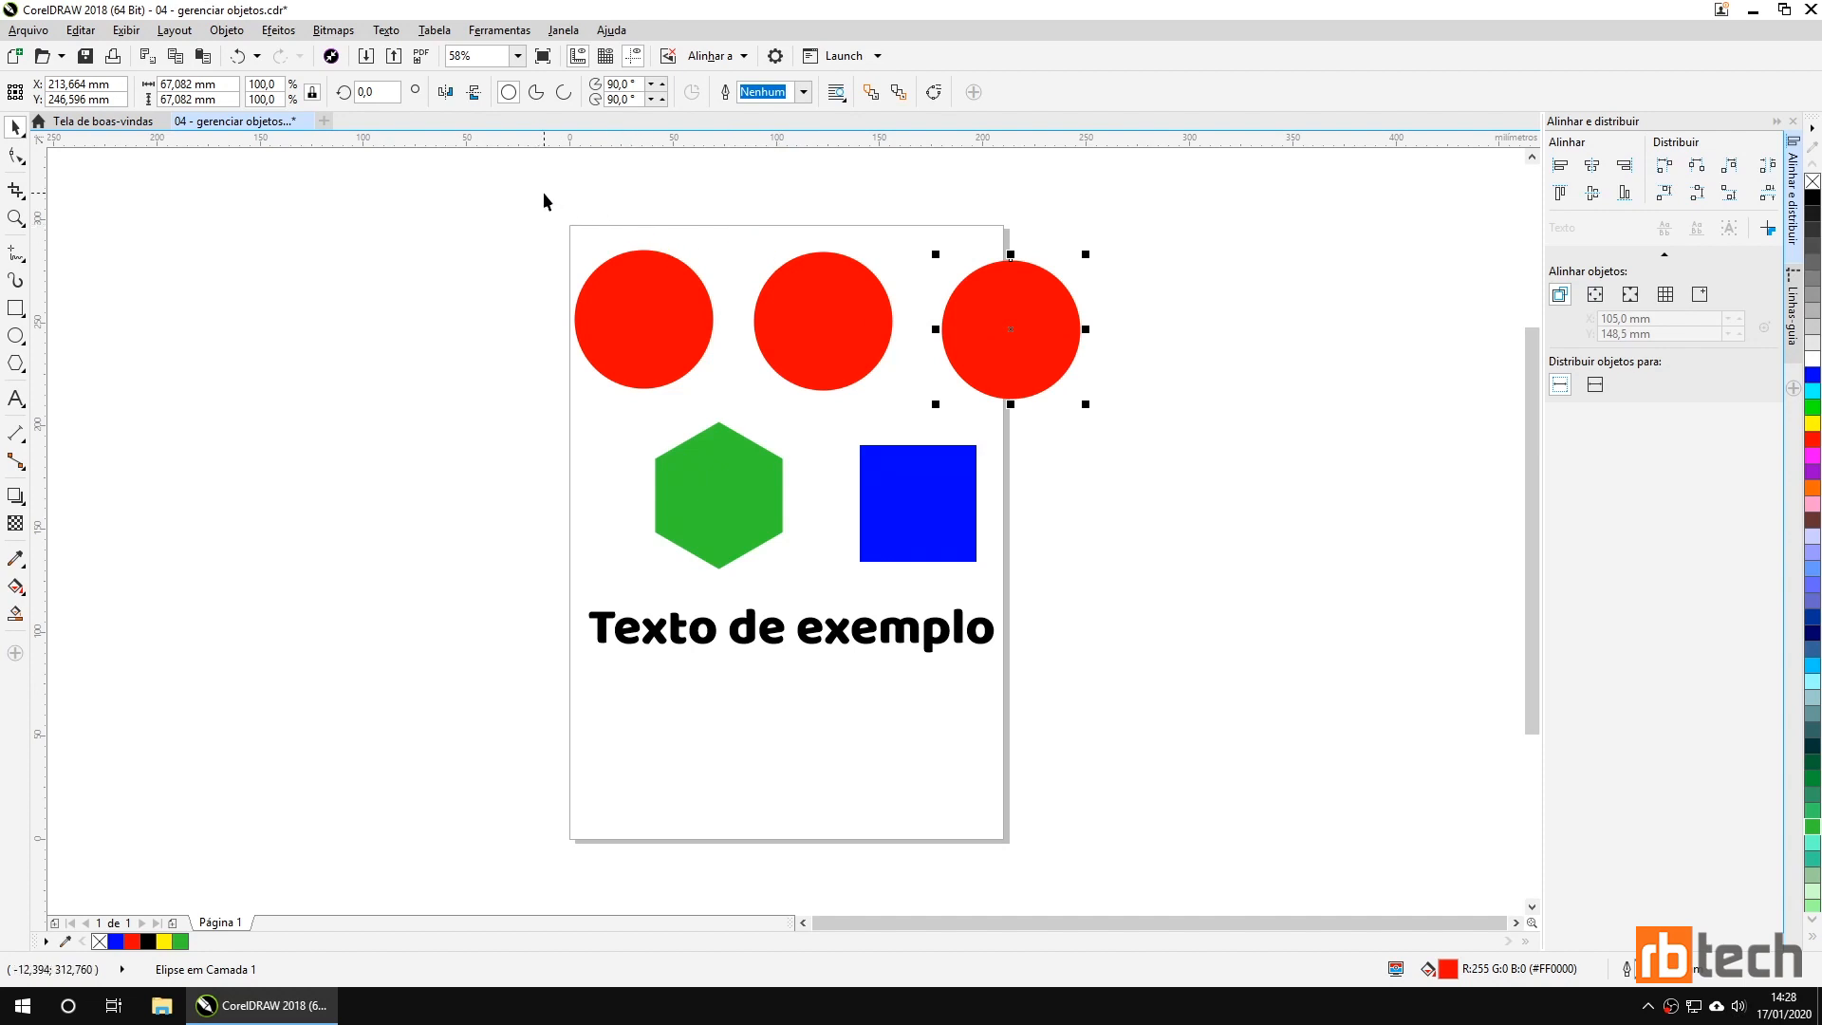
# Align the three red circles by their vertical centers and distribute them by their centers horizontally and vertically.
pyautogui.click(583, 198)
pyautogui.moveTo(525, 181); pyautogui.dragTo(1156, 491)
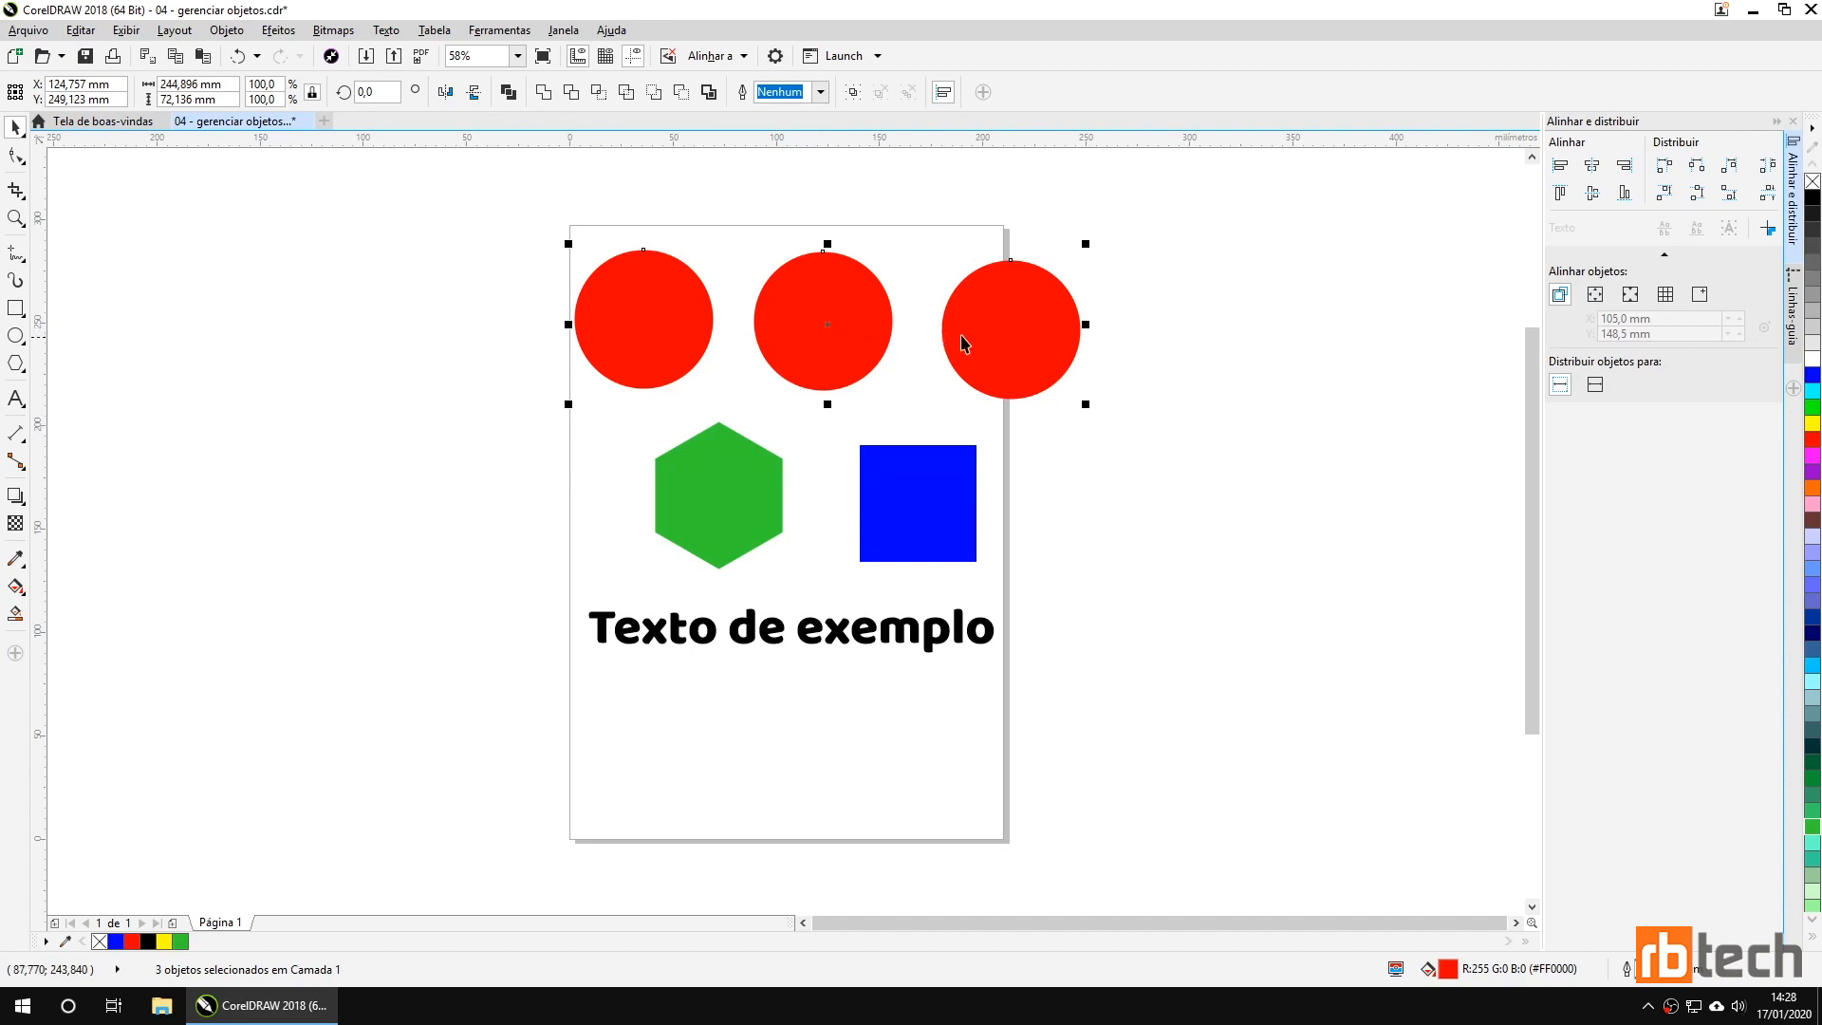
pyautogui.click(1593, 193)
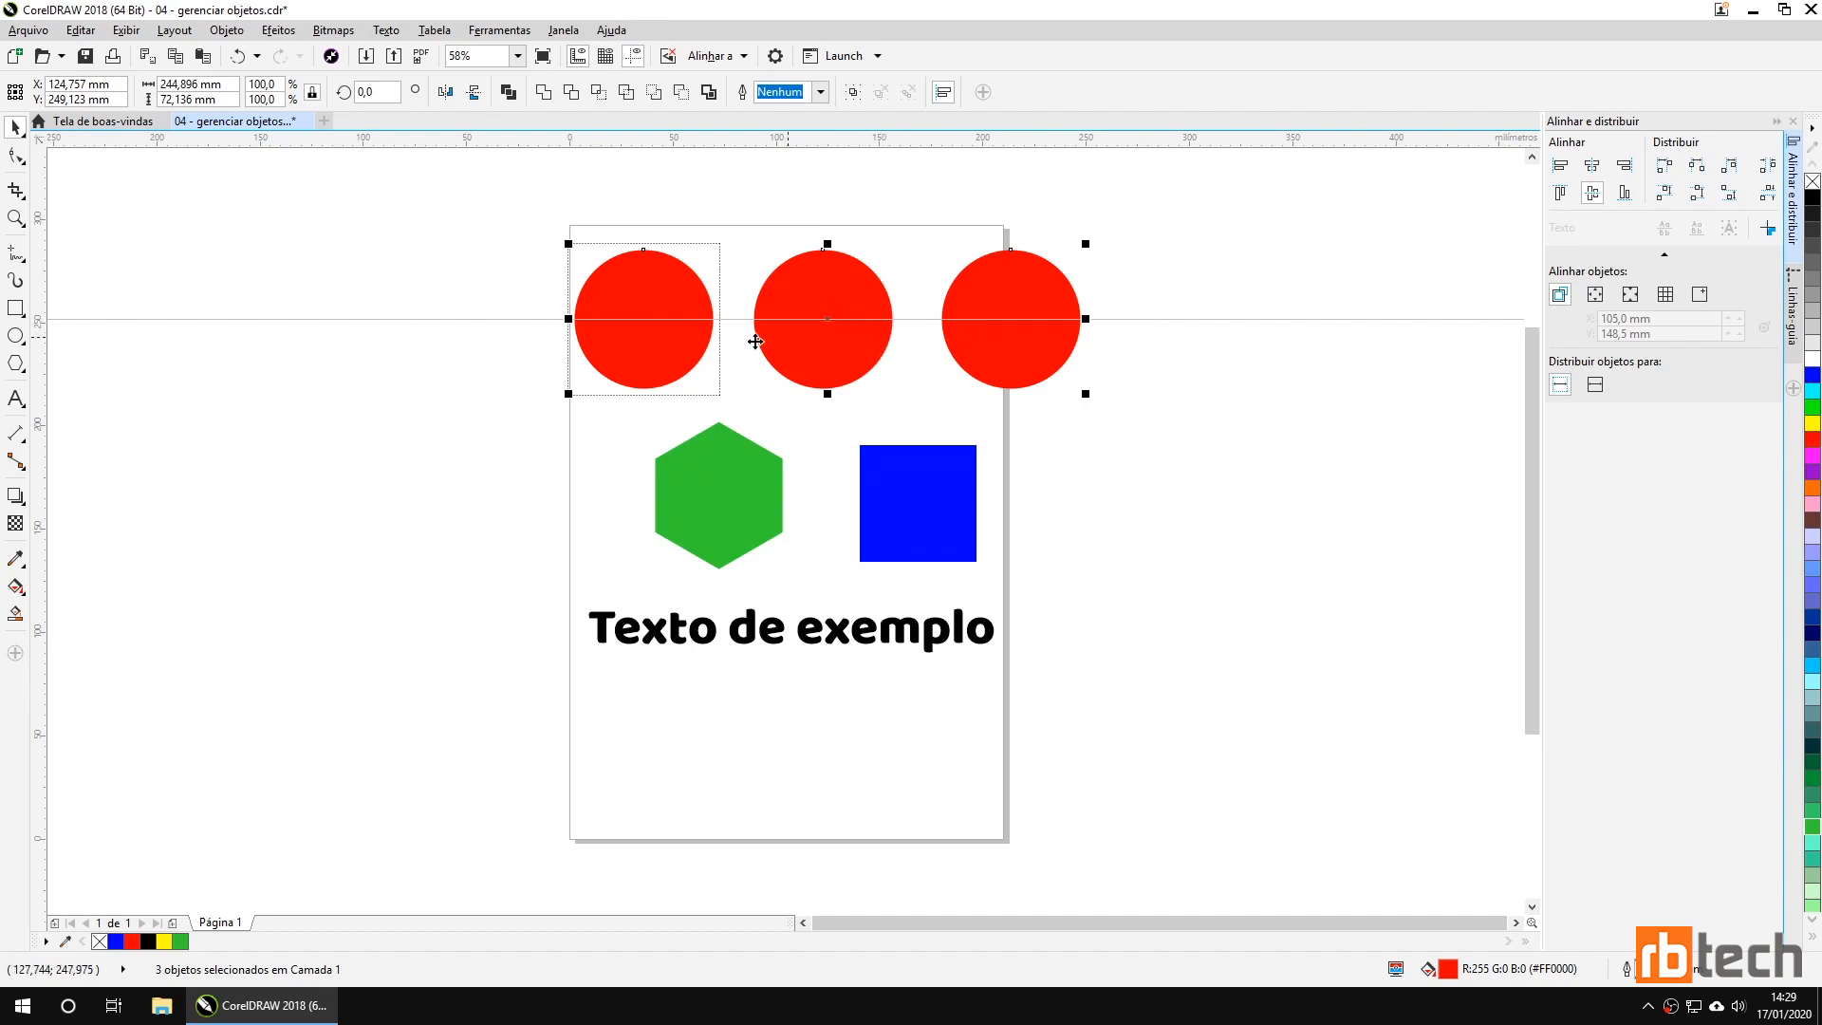
pyautogui.click(1697, 167)
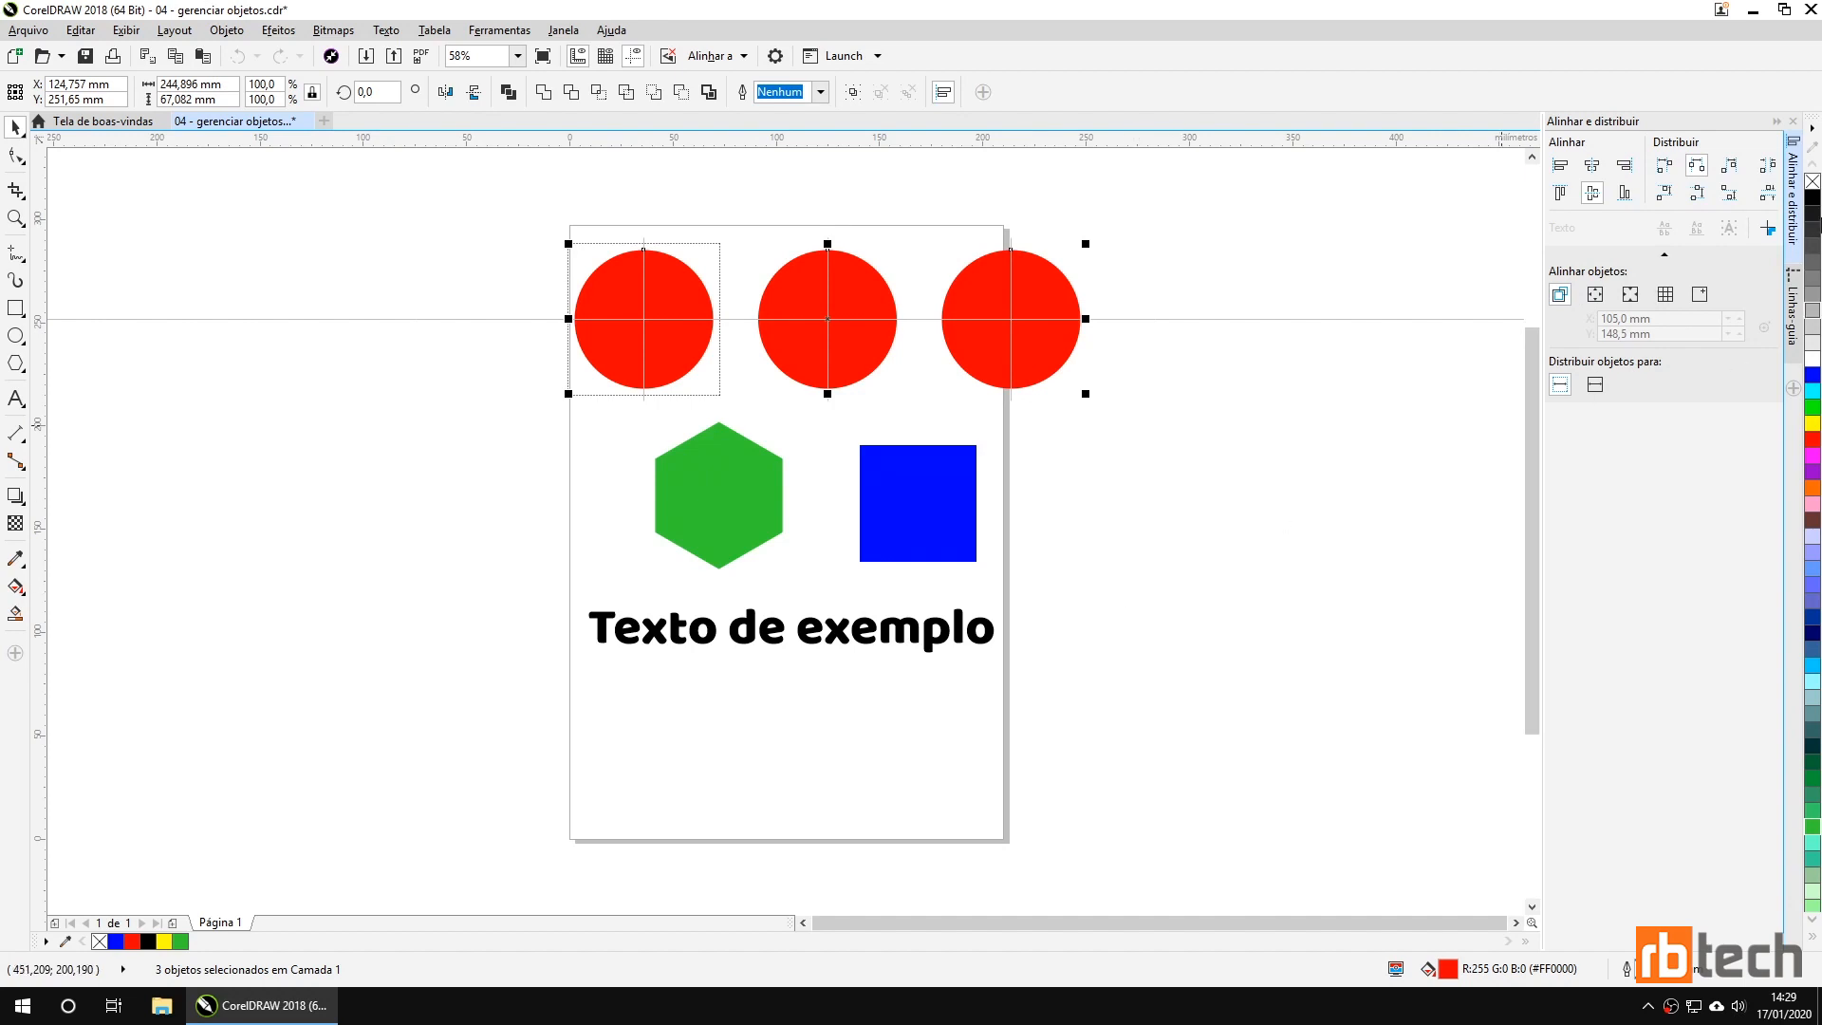
pyautogui.click(1698, 196)
pyautogui.click(1155, 497)
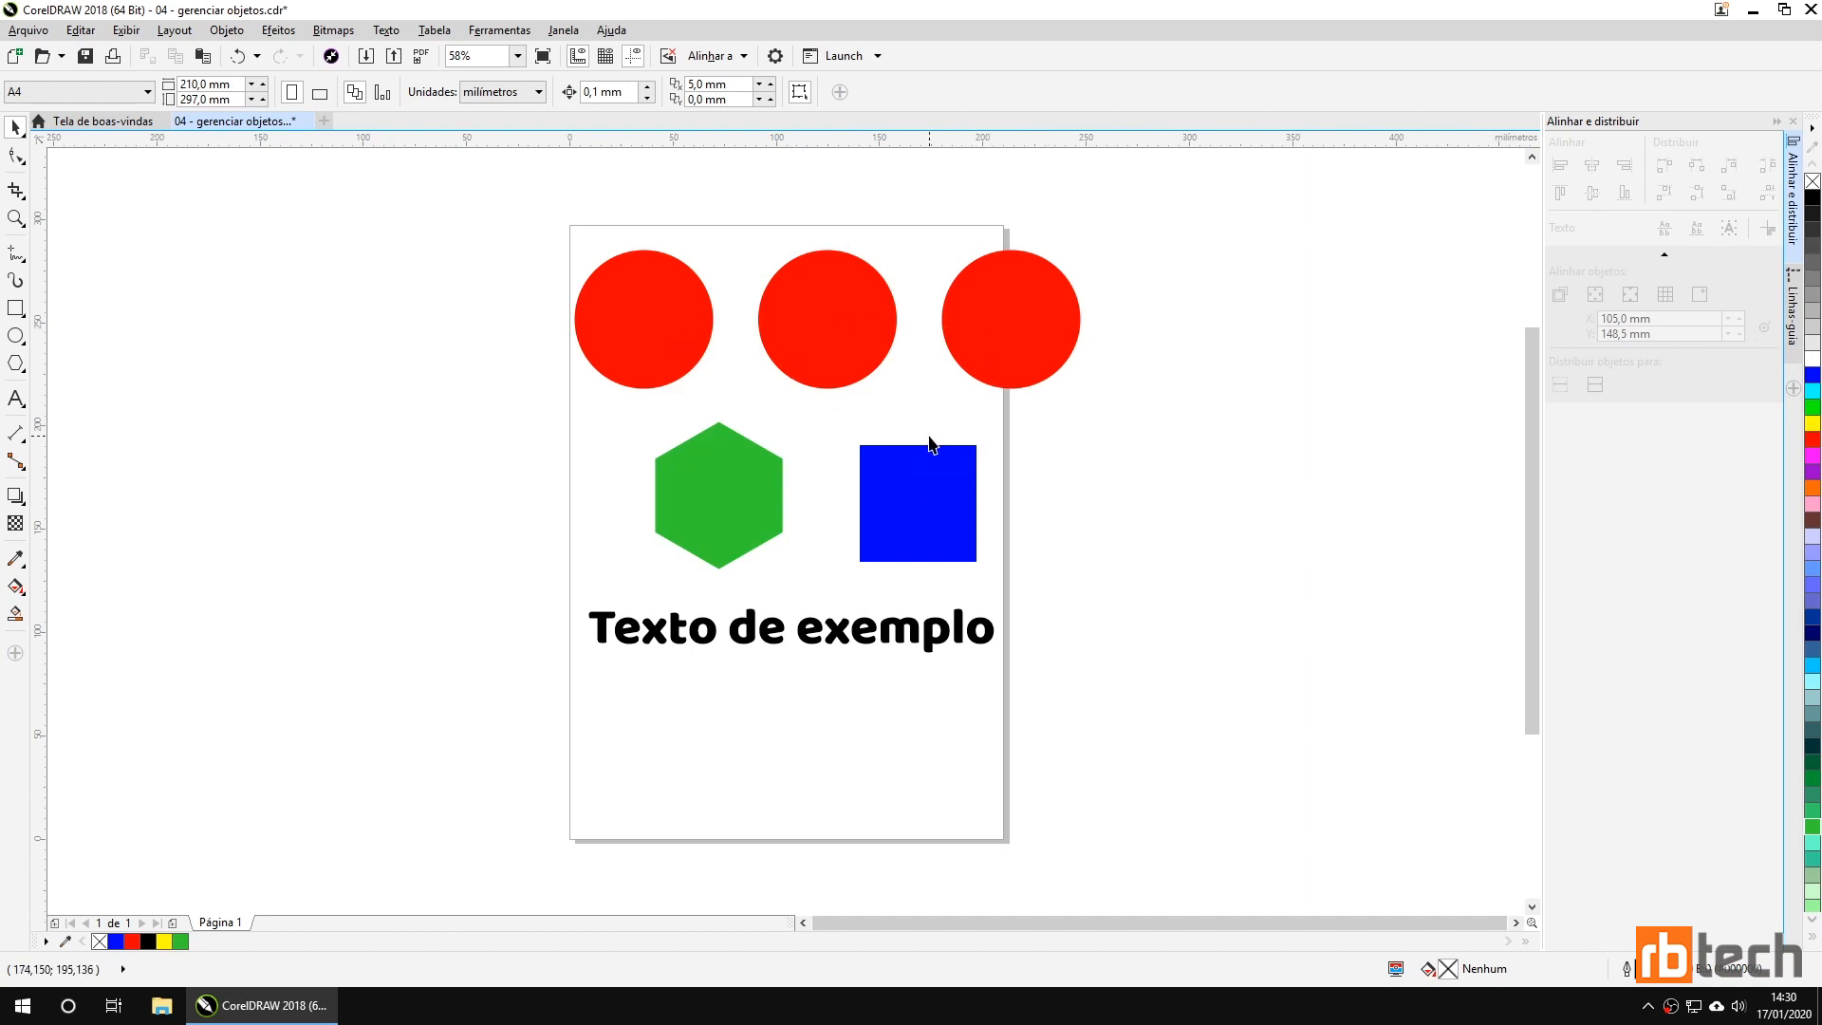
# Fill the middle circle with purple and the rightmost circle with yellow.
pyautogui.click(826, 365)
pyautogui.click(1813, 471)
pyautogui.click(1053, 334)
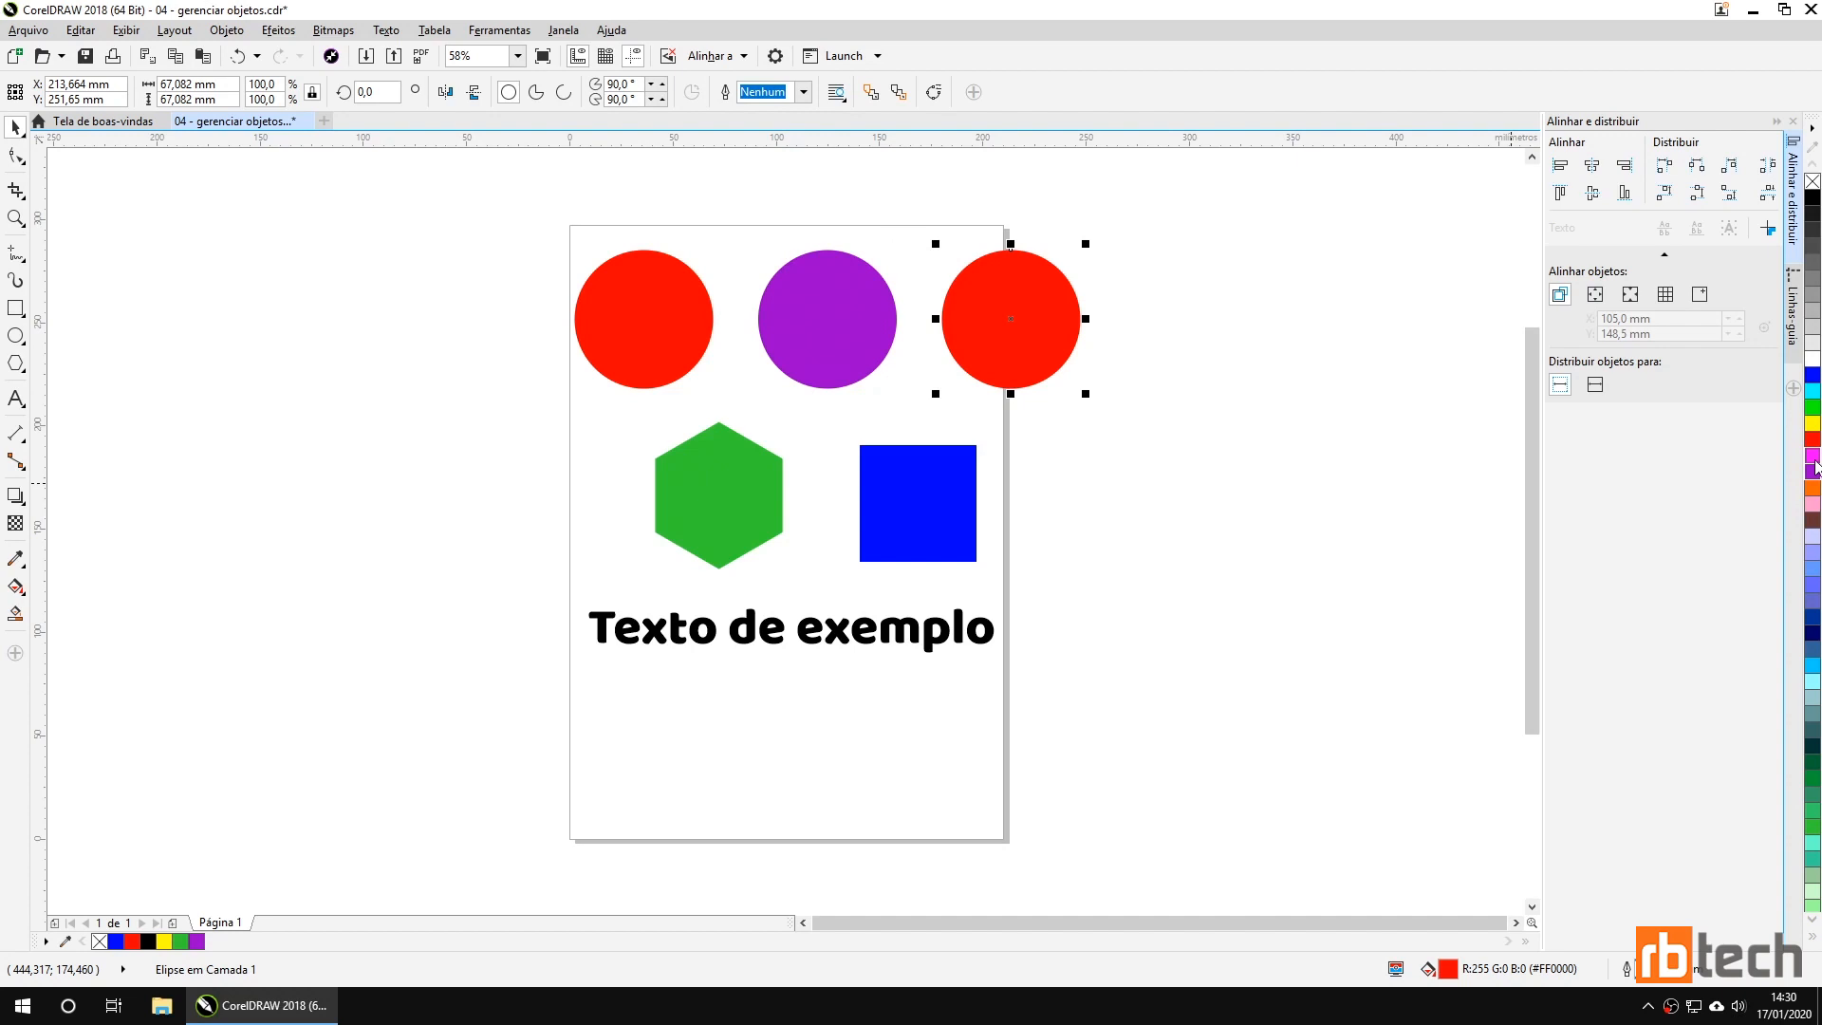
pyautogui.click(1813, 423)
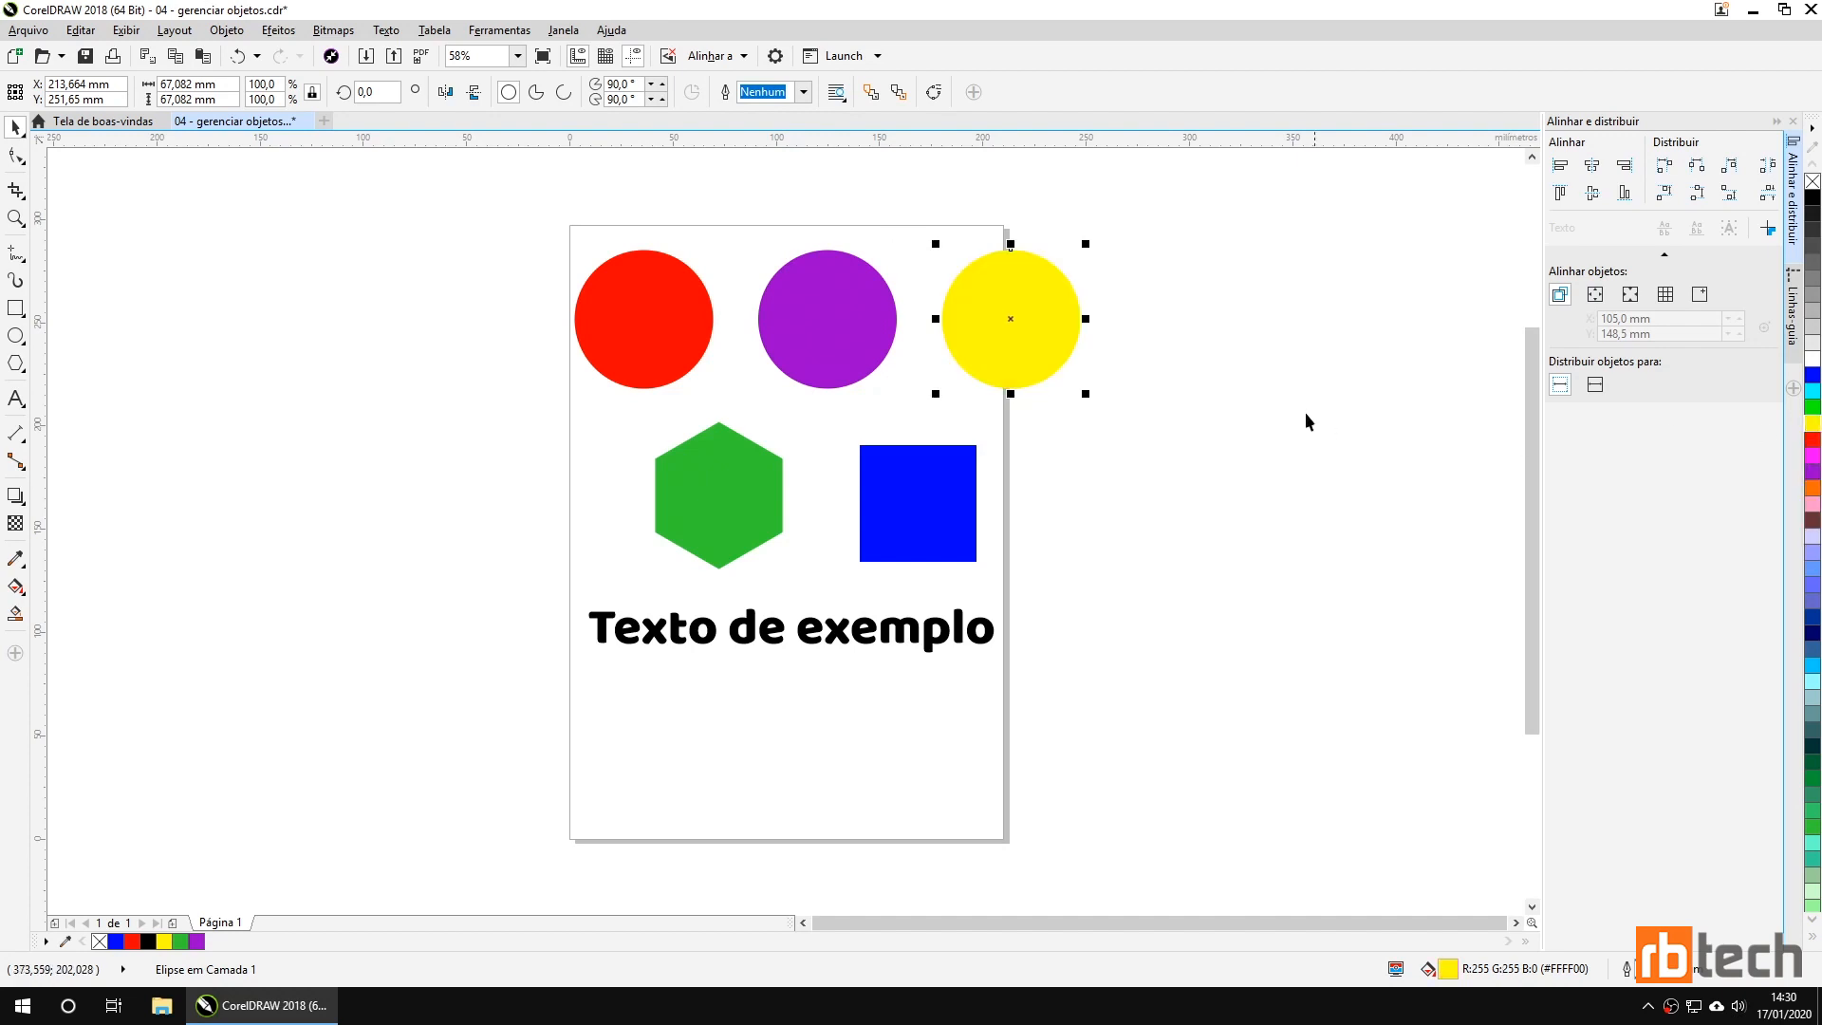
# Move the red, purple and yellow circles close together so they overlap in a row near the page's top-left corner.
pyautogui.click(935, 391)
pyautogui.click(665, 323)
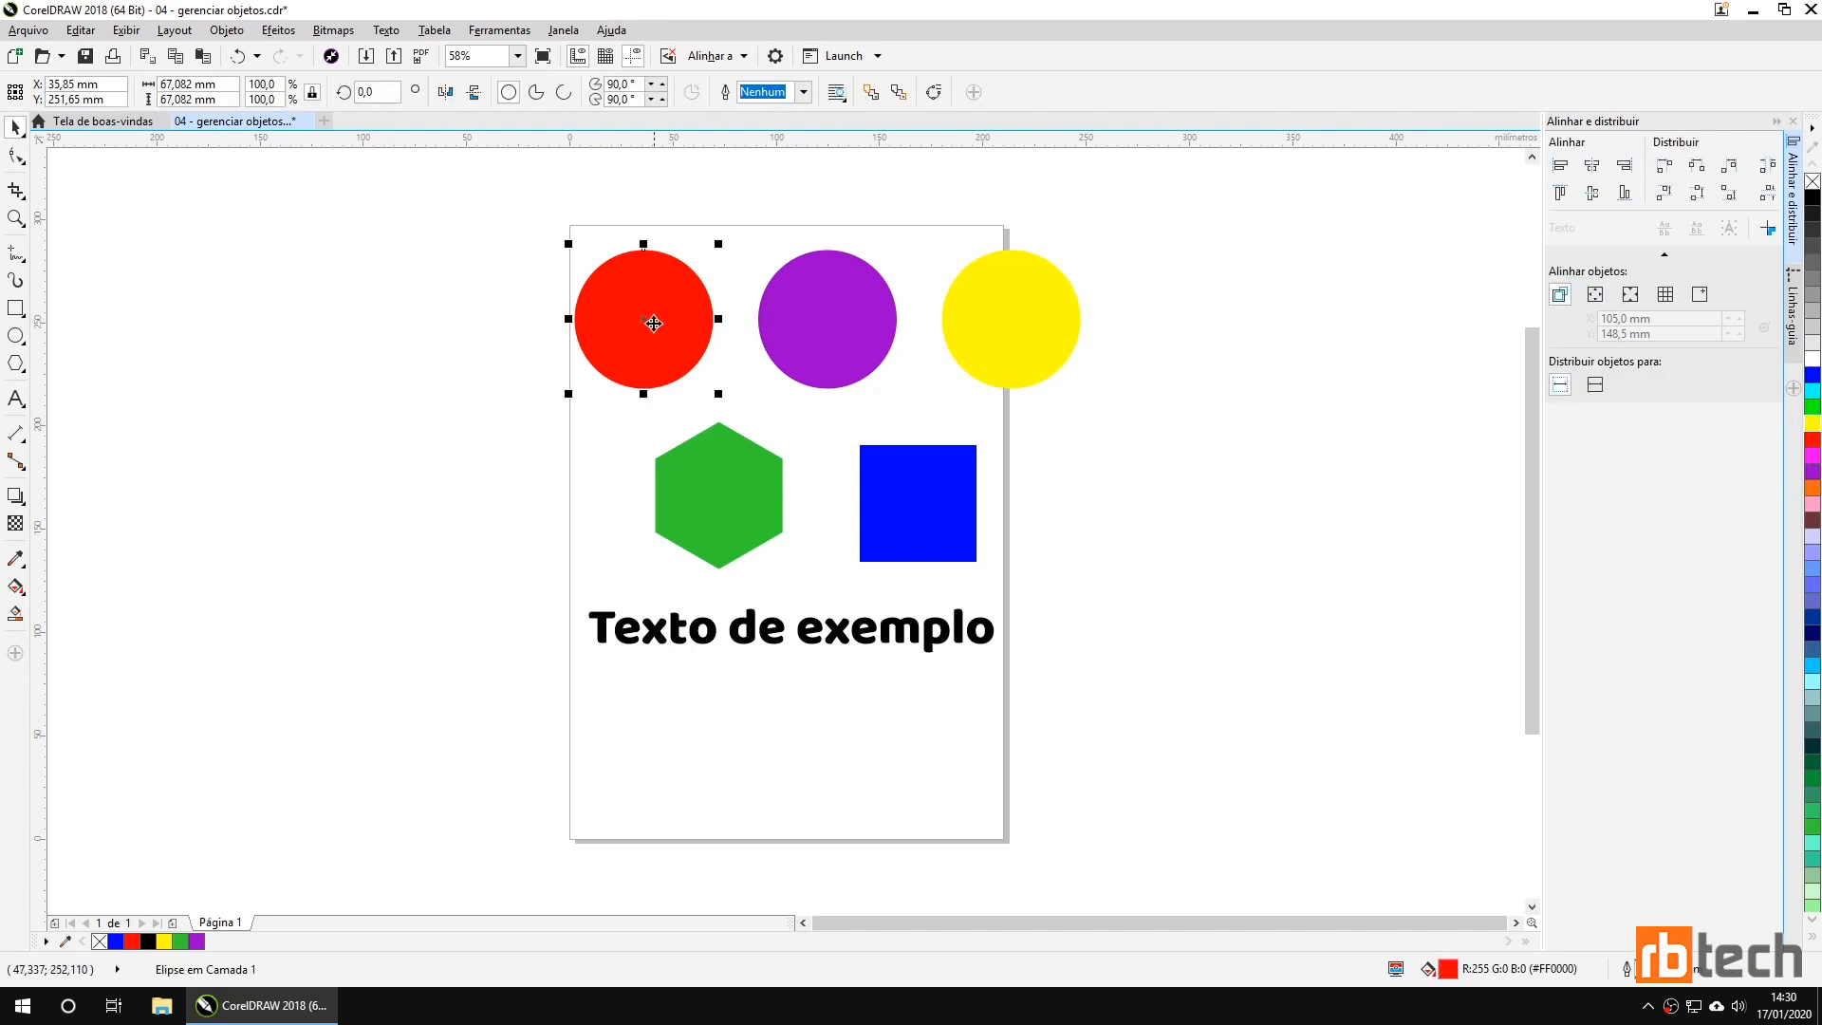
pyautogui.moveTo(638, 293); pyautogui.dragTo(616, 301)
pyautogui.click(838, 303)
pyautogui.moveTo(839, 304); pyautogui.dragTo(706, 317)
pyautogui.click(1012, 313)
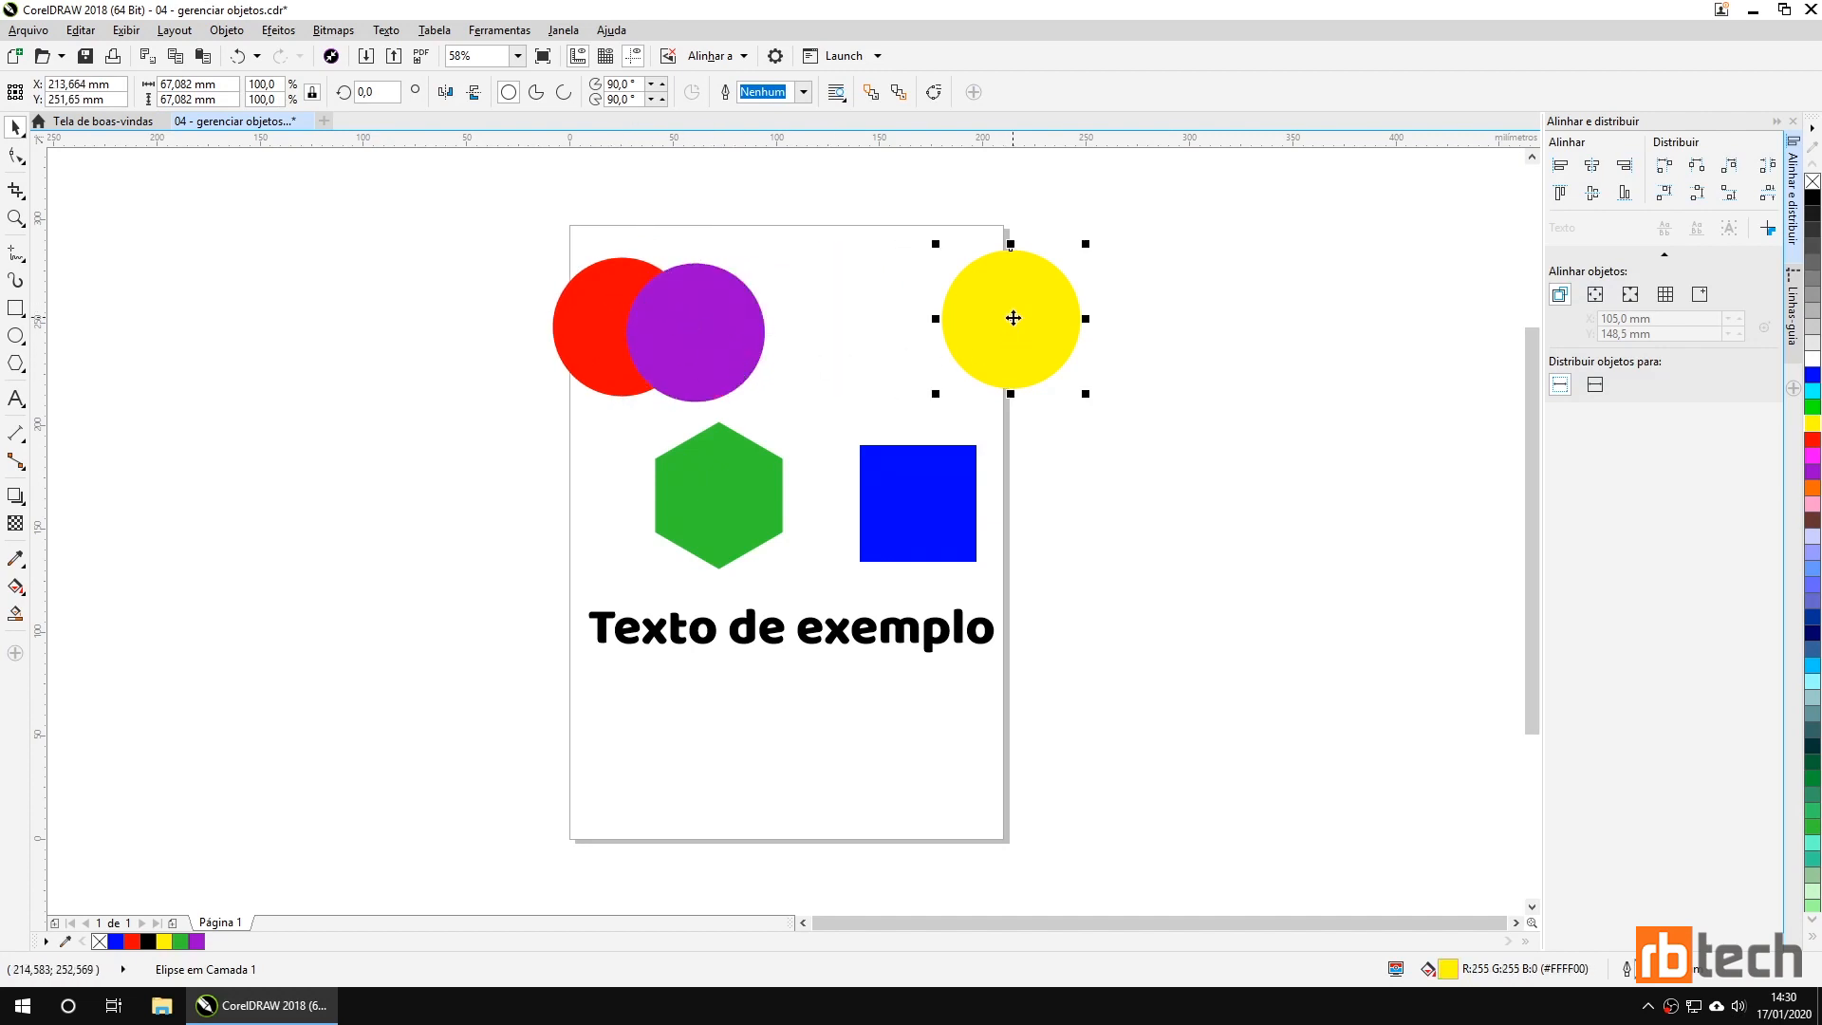
pyautogui.moveTo(1018, 296); pyautogui.dragTo(784, 316)
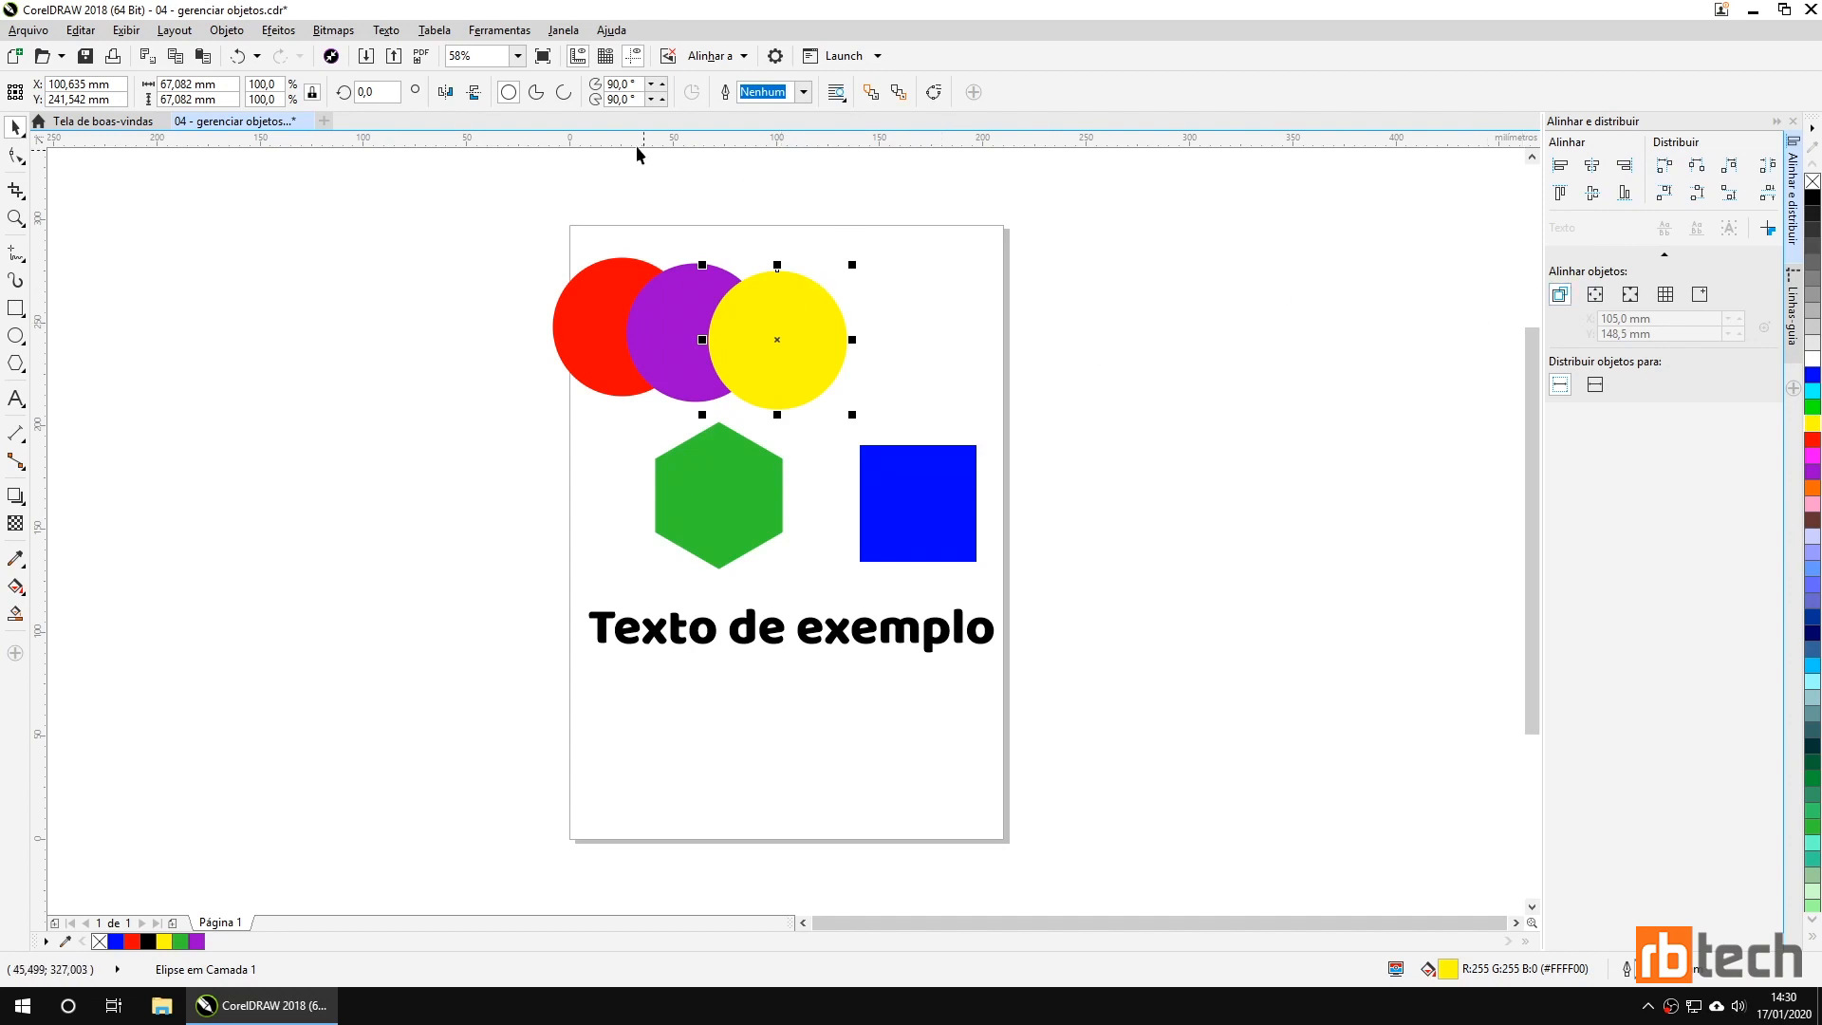
# Open the Gerenciador de objetos docker.
pyautogui.click(573, 36)
pyautogui.moveTo(691, 285)
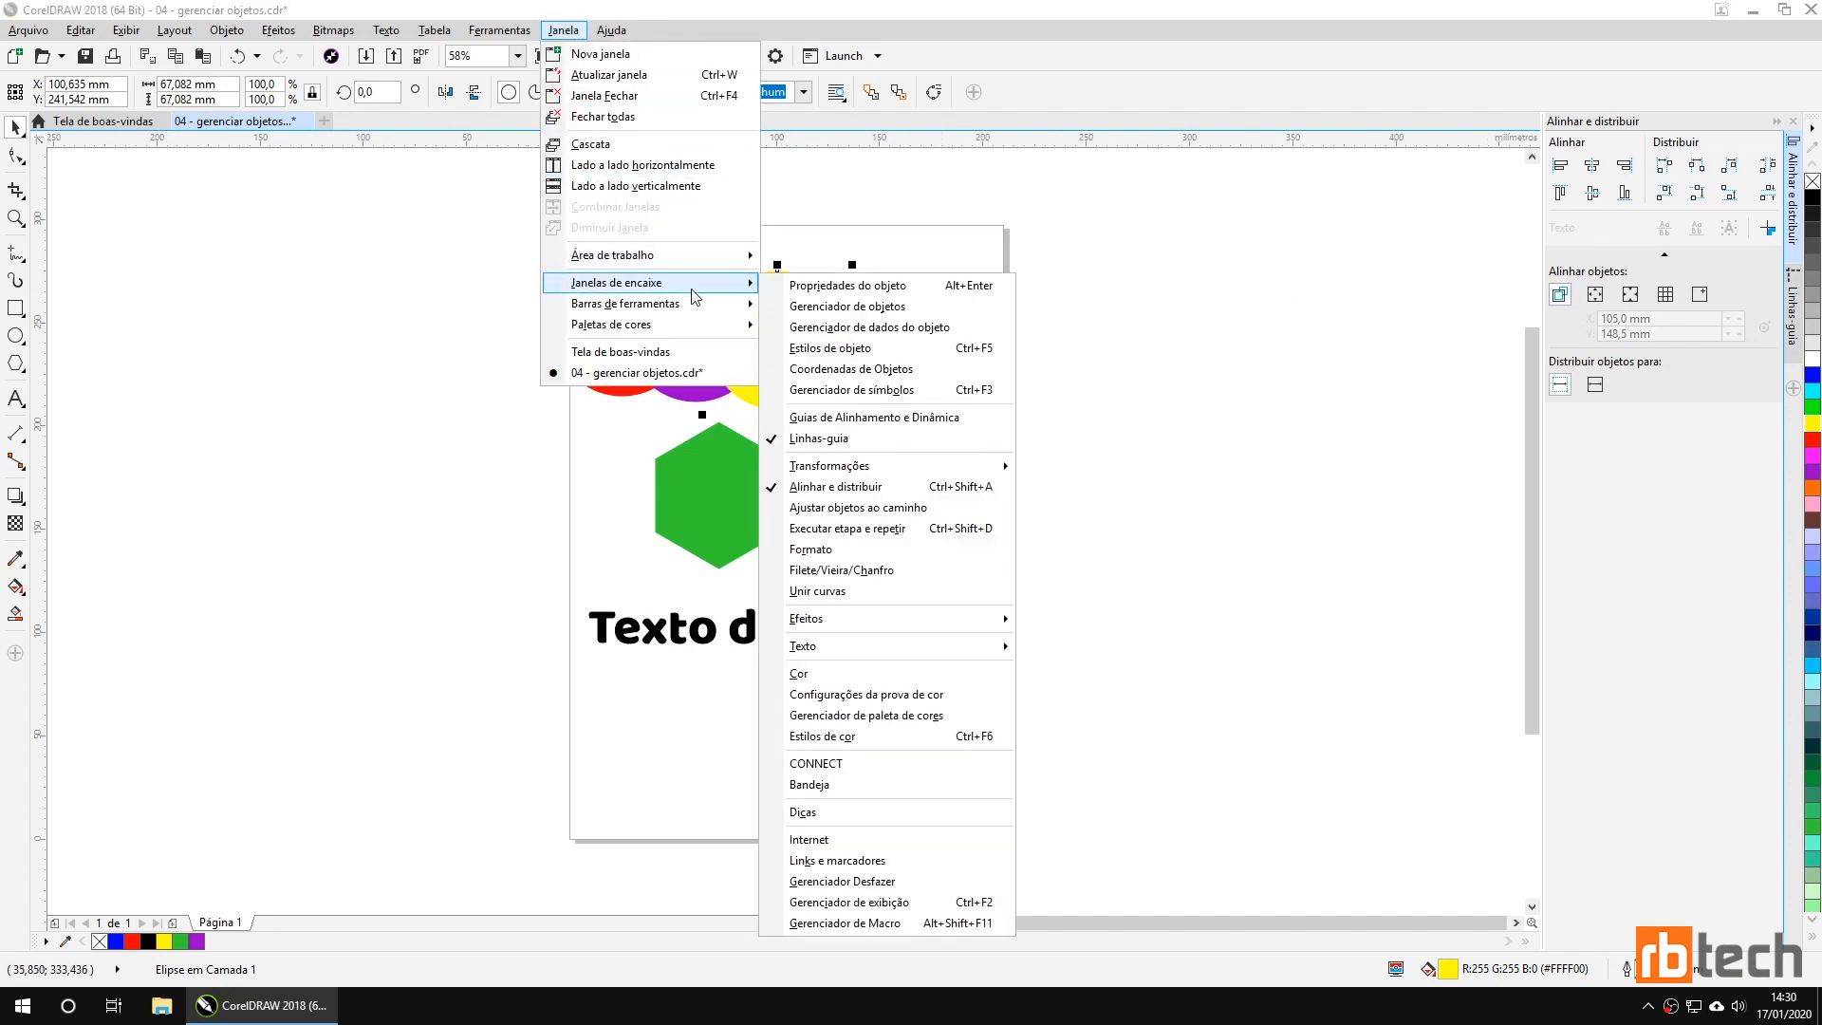
pyautogui.click(852, 316)
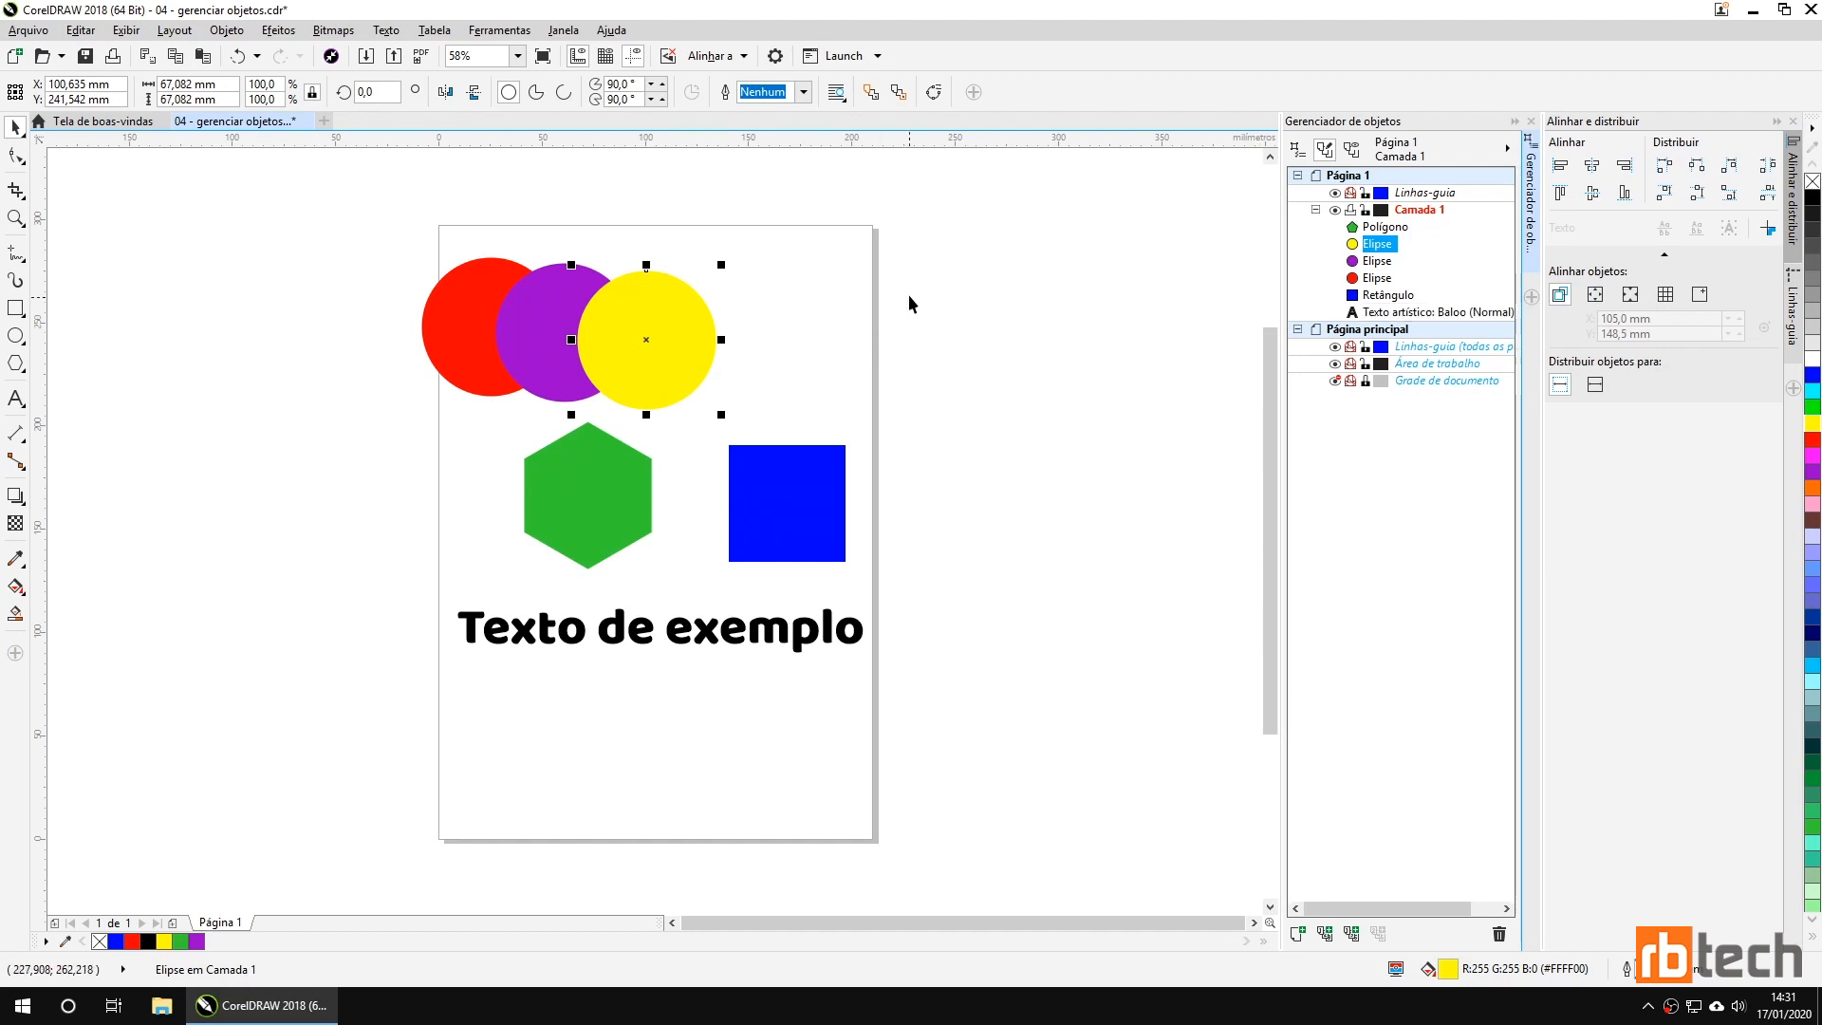
# Reorder the purple circle above the yellow one in the object list, and return it below the yellow one.
pyautogui.click(537, 326)
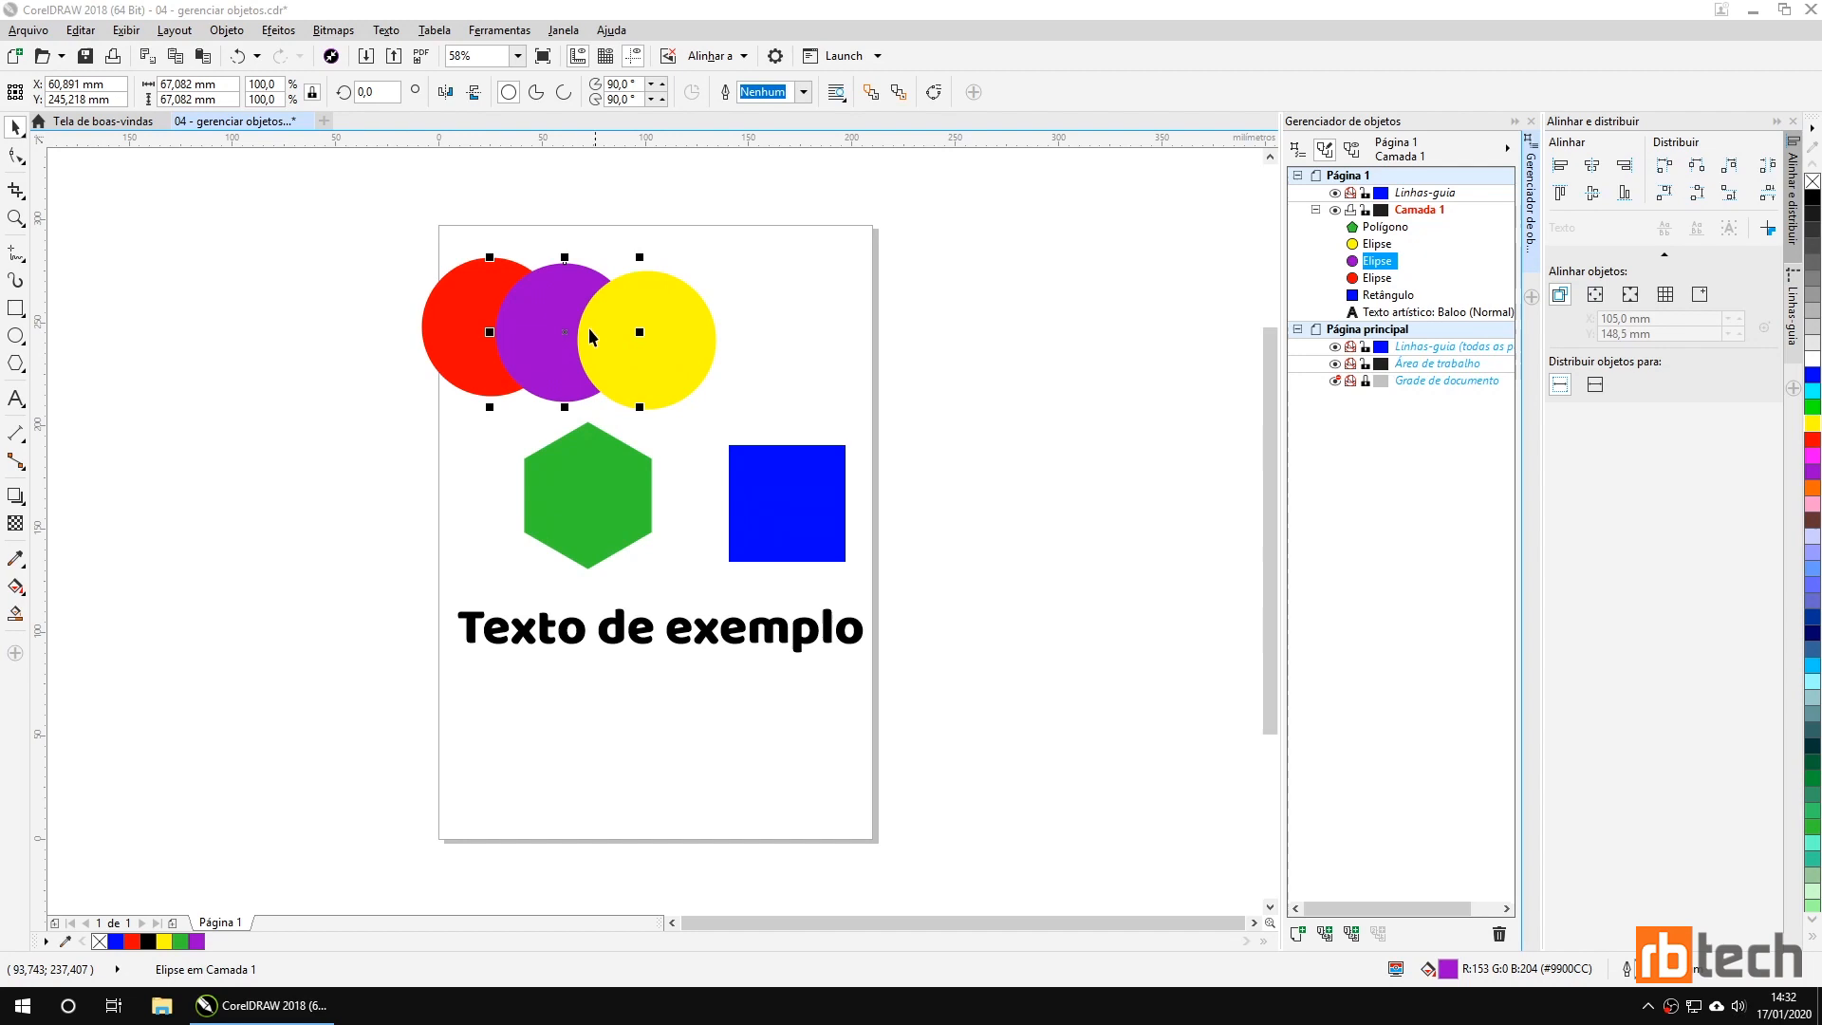
pyautogui.moveTo(559, 313); pyautogui.dragTo(1386, 244)
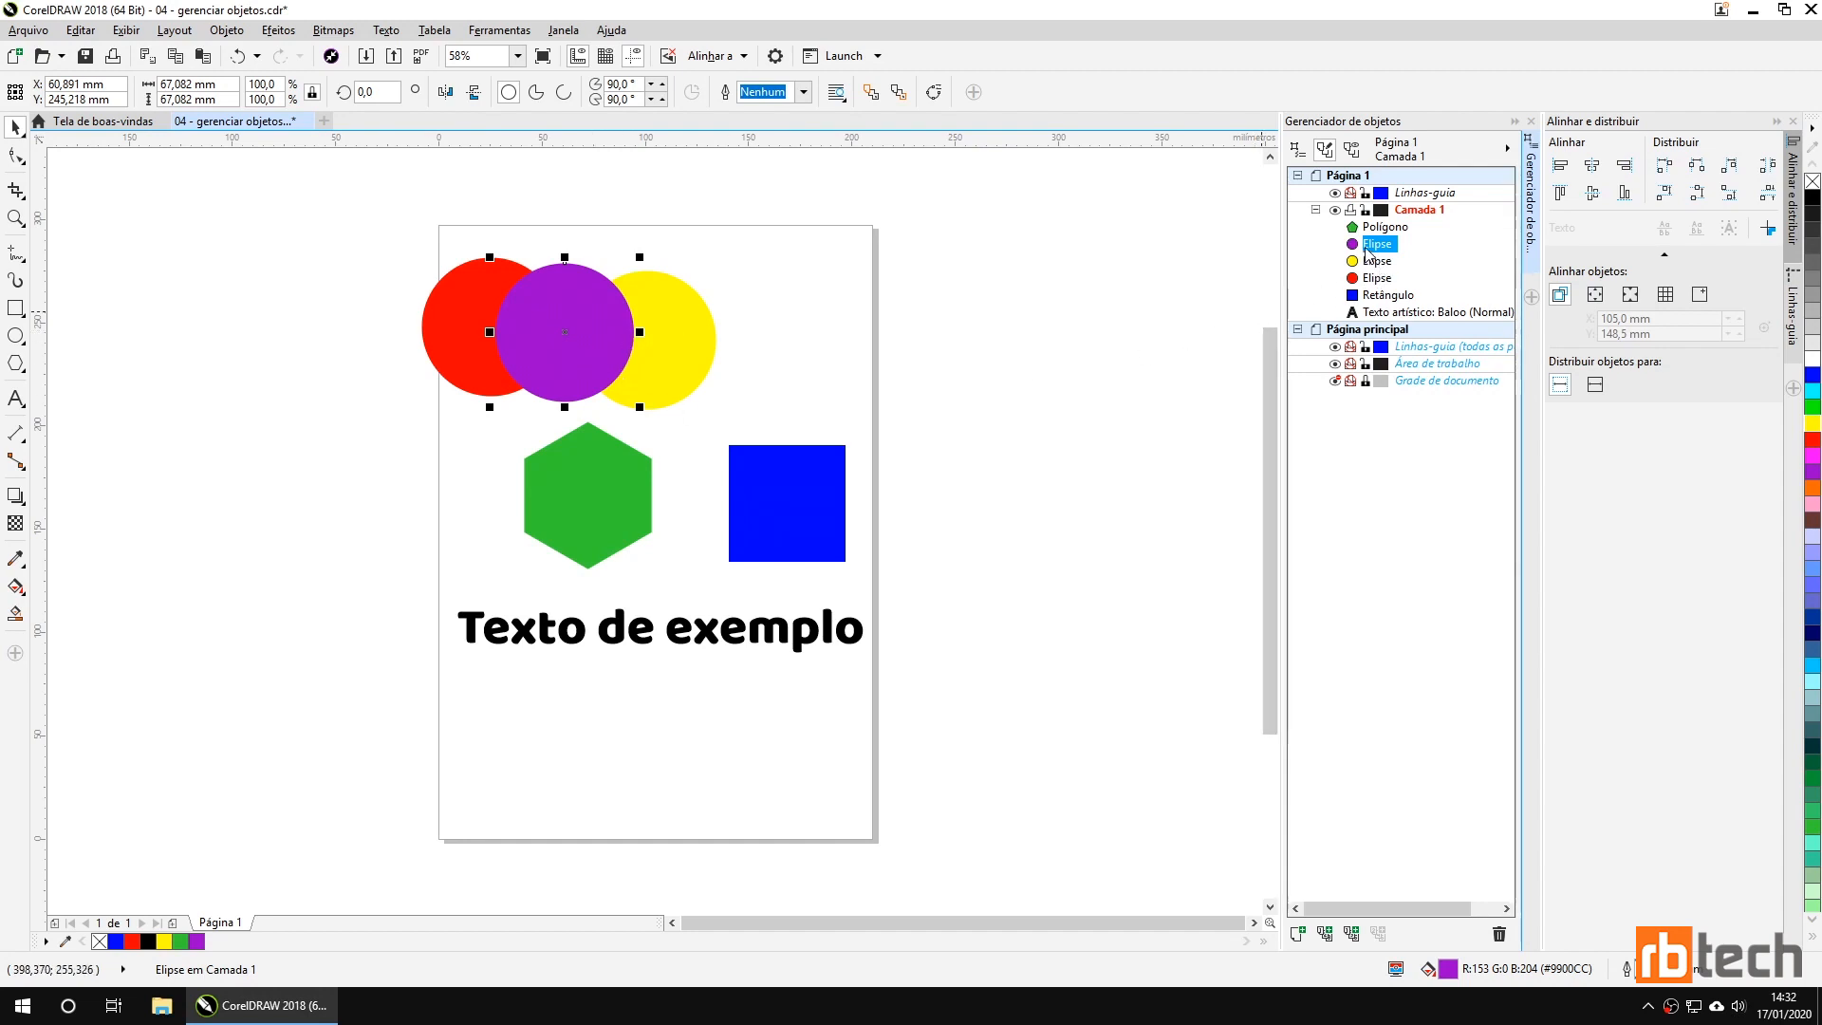
pyautogui.moveTo(1378, 249); pyautogui.dragTo(1383, 279)
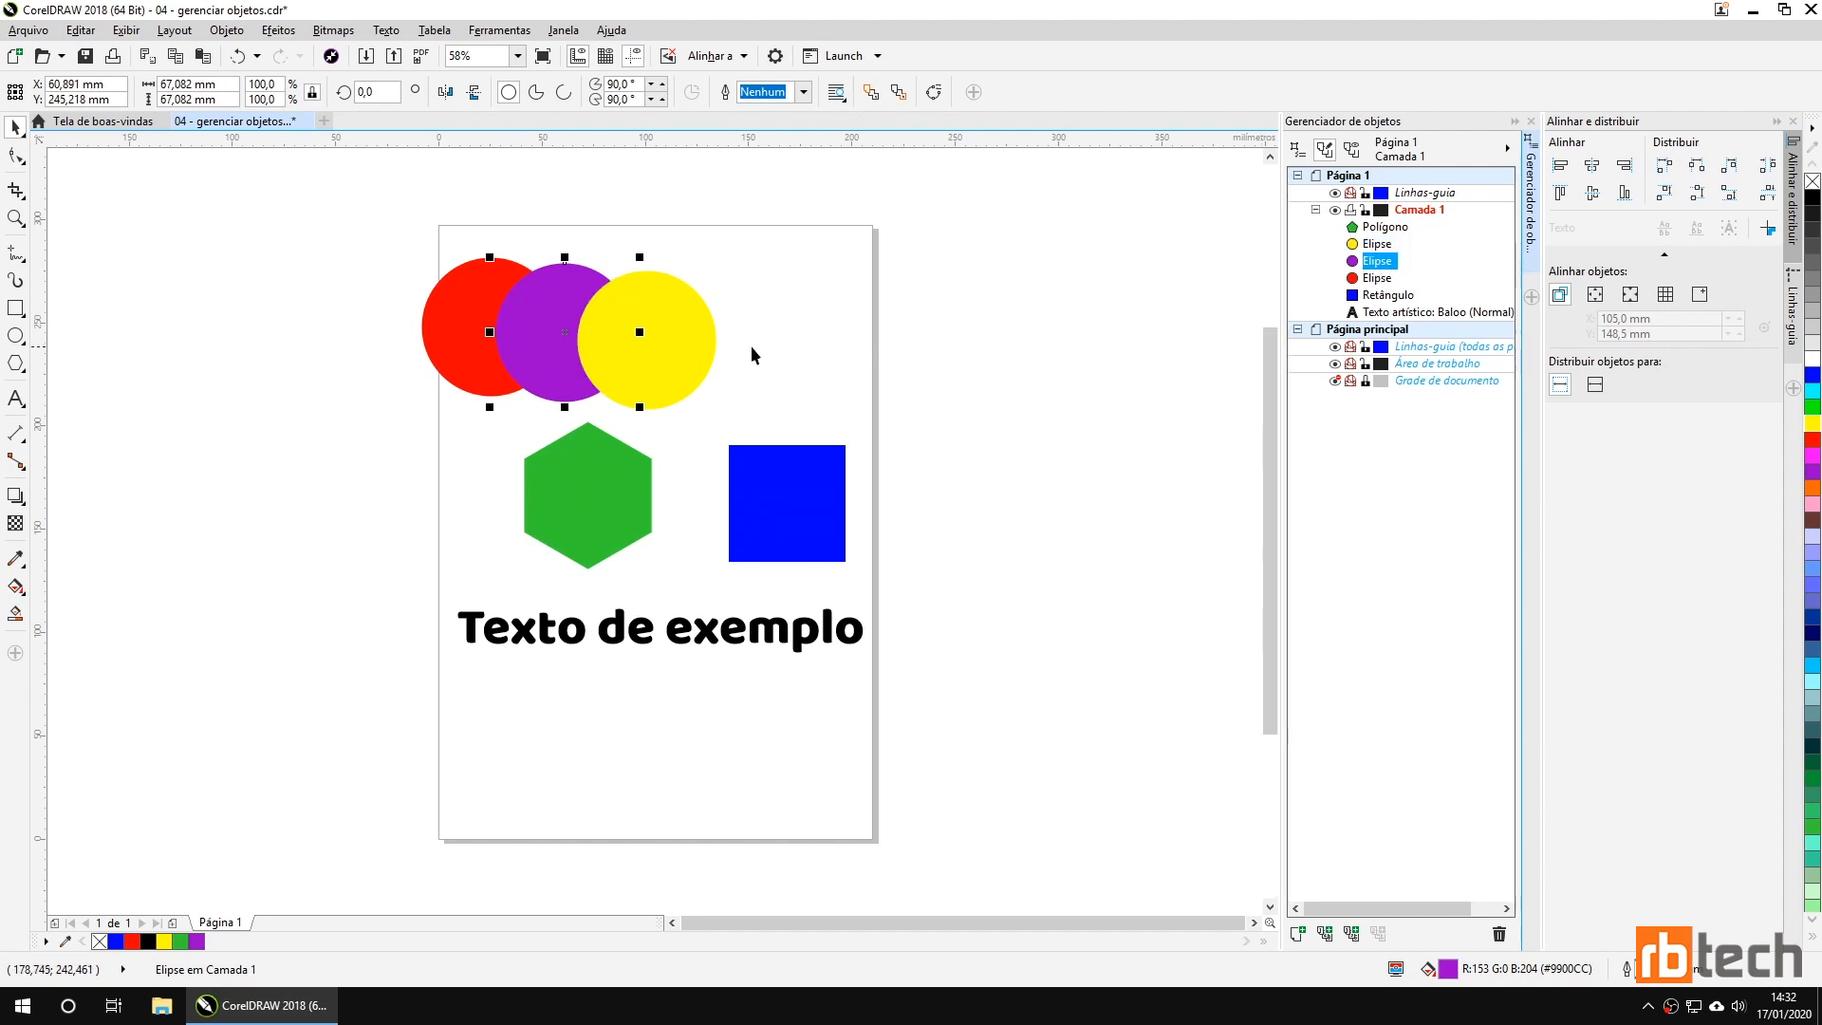
# Reorder the object list by moving the red circle above the purple one, and the purple circle above the yellow one.
pyautogui.click(1375, 278)
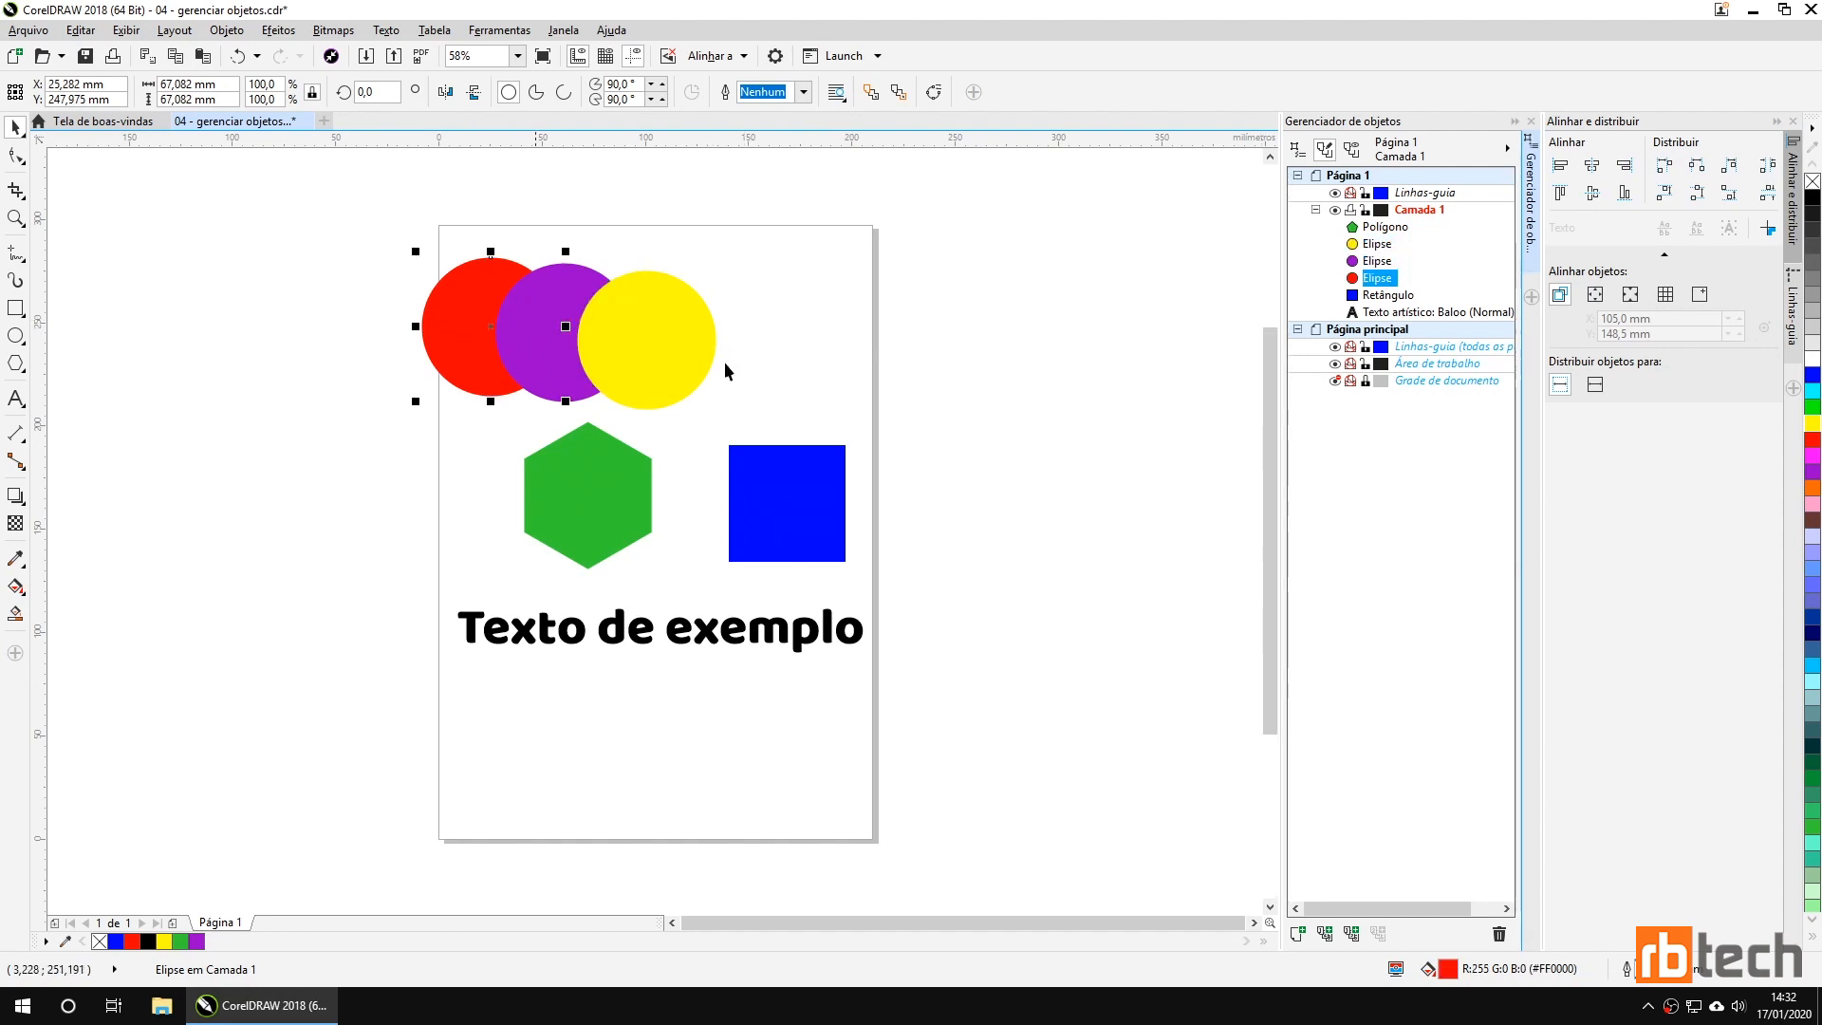
pyautogui.moveTo(1373, 282); pyautogui.dragTo(1384, 259)
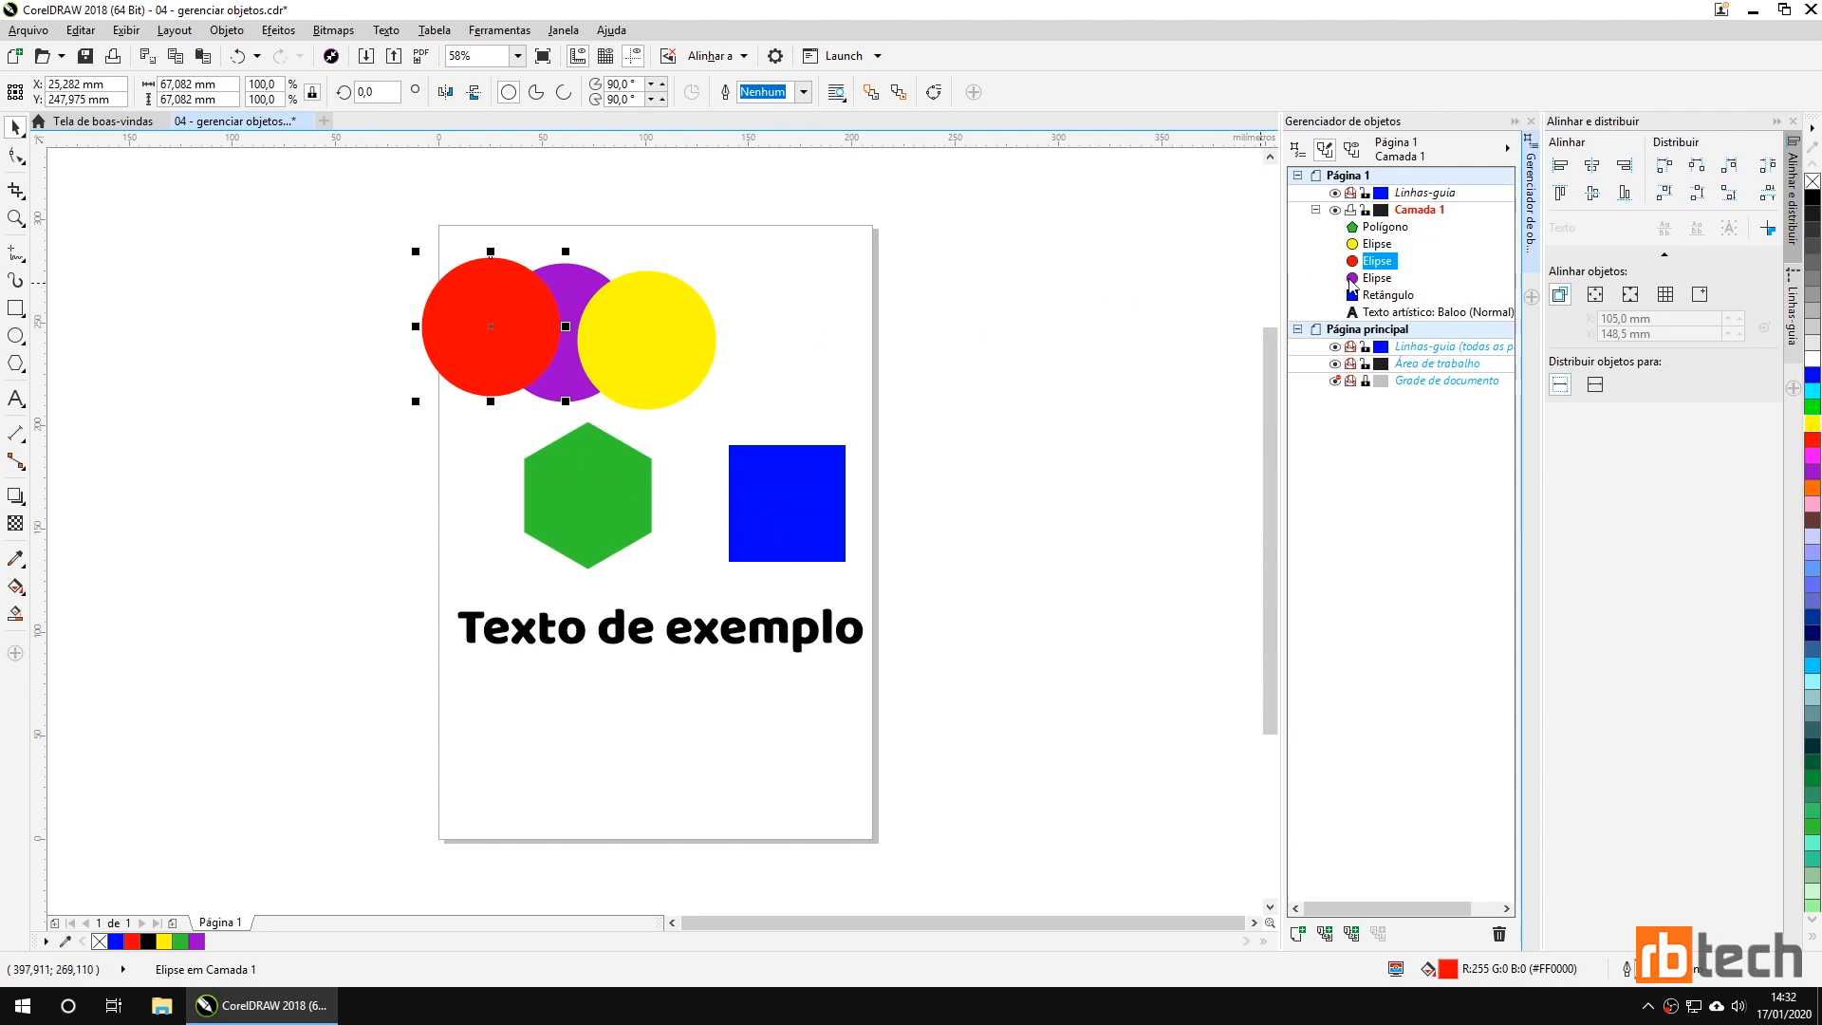
pyautogui.moveTo(1375, 278); pyautogui.dragTo(1377, 237)
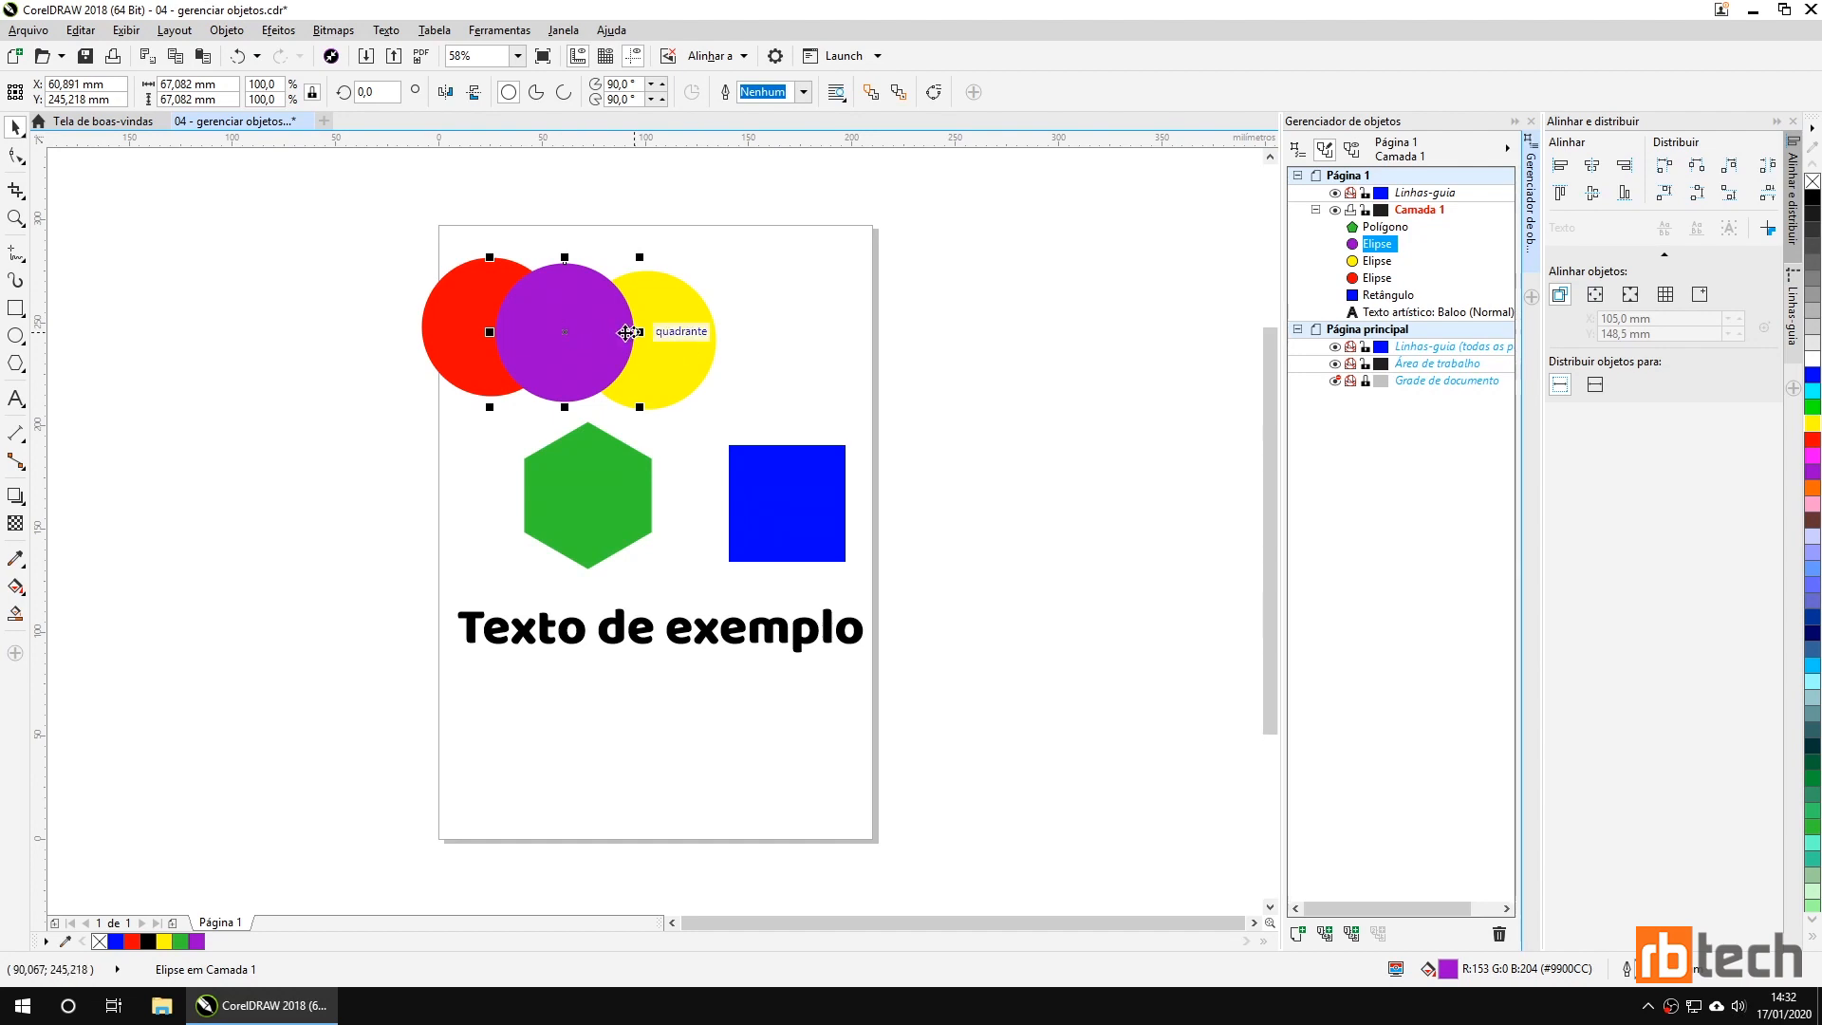
# Bring the yellow circle to the front of the page, and send it to the back of its layer (Para trás da camada).
pyautogui.click(686, 327)
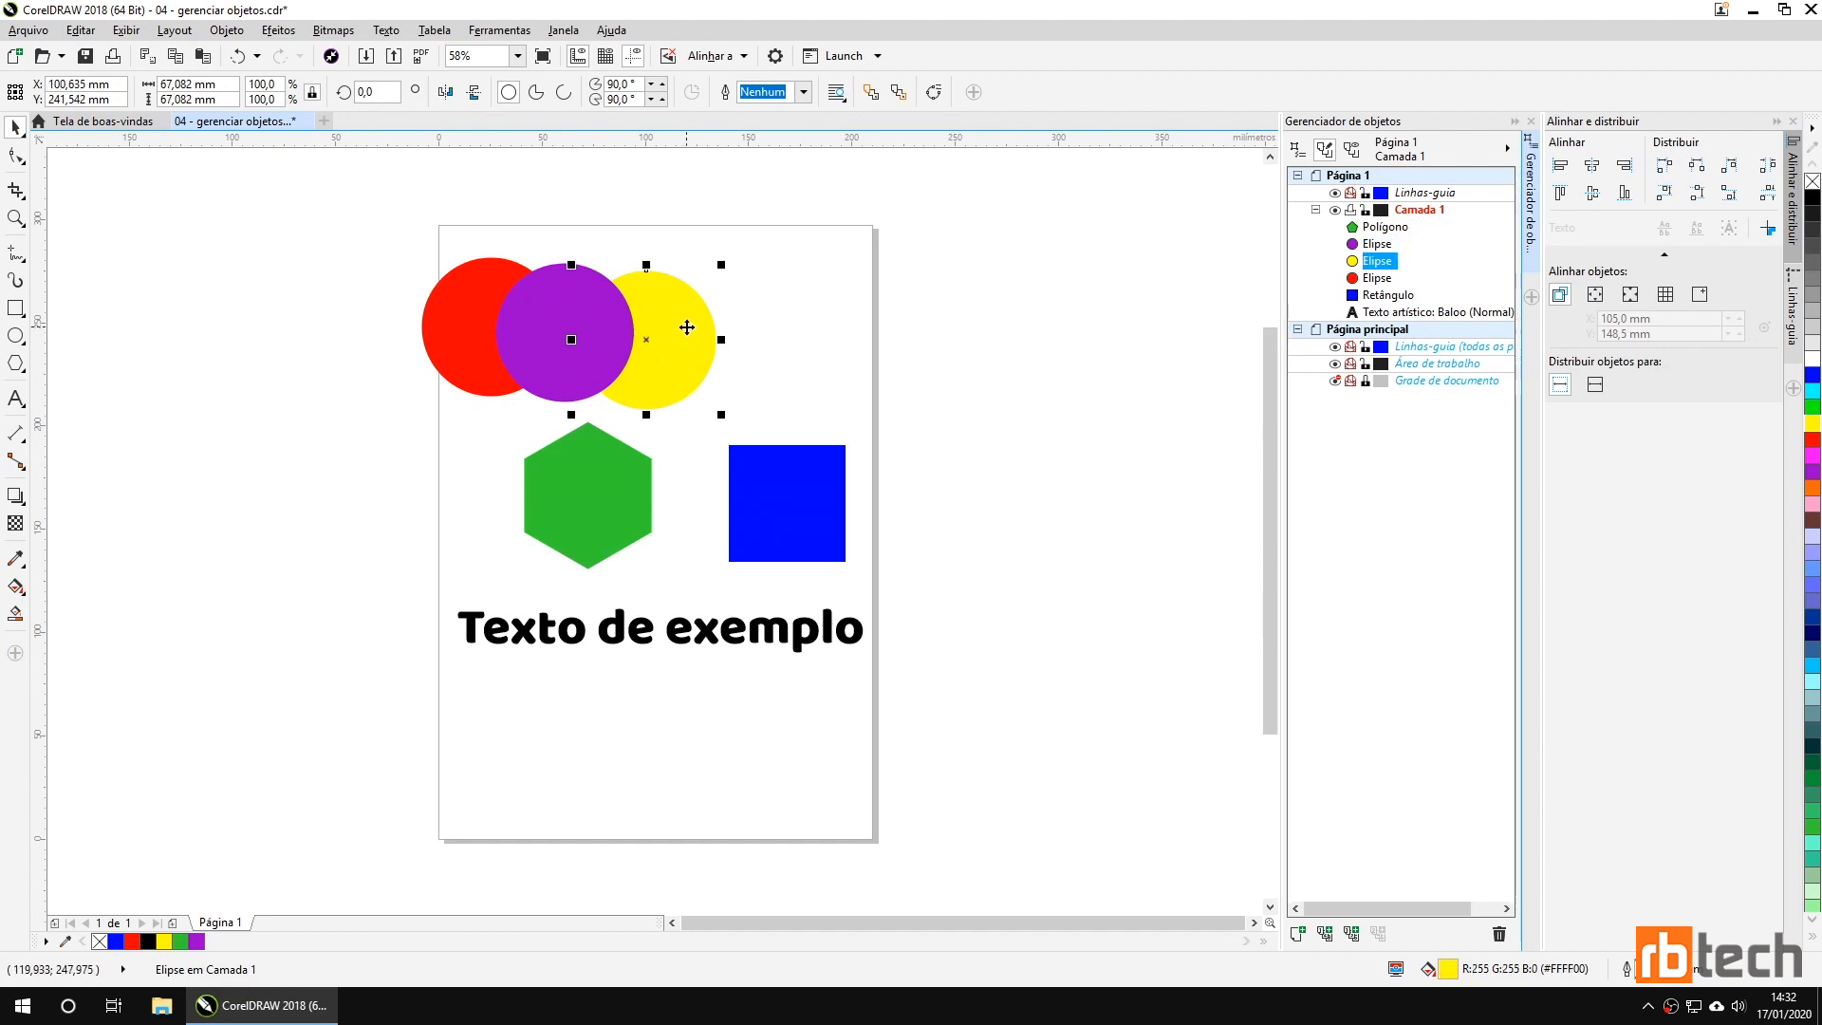
pyautogui.rightClick(687, 328)
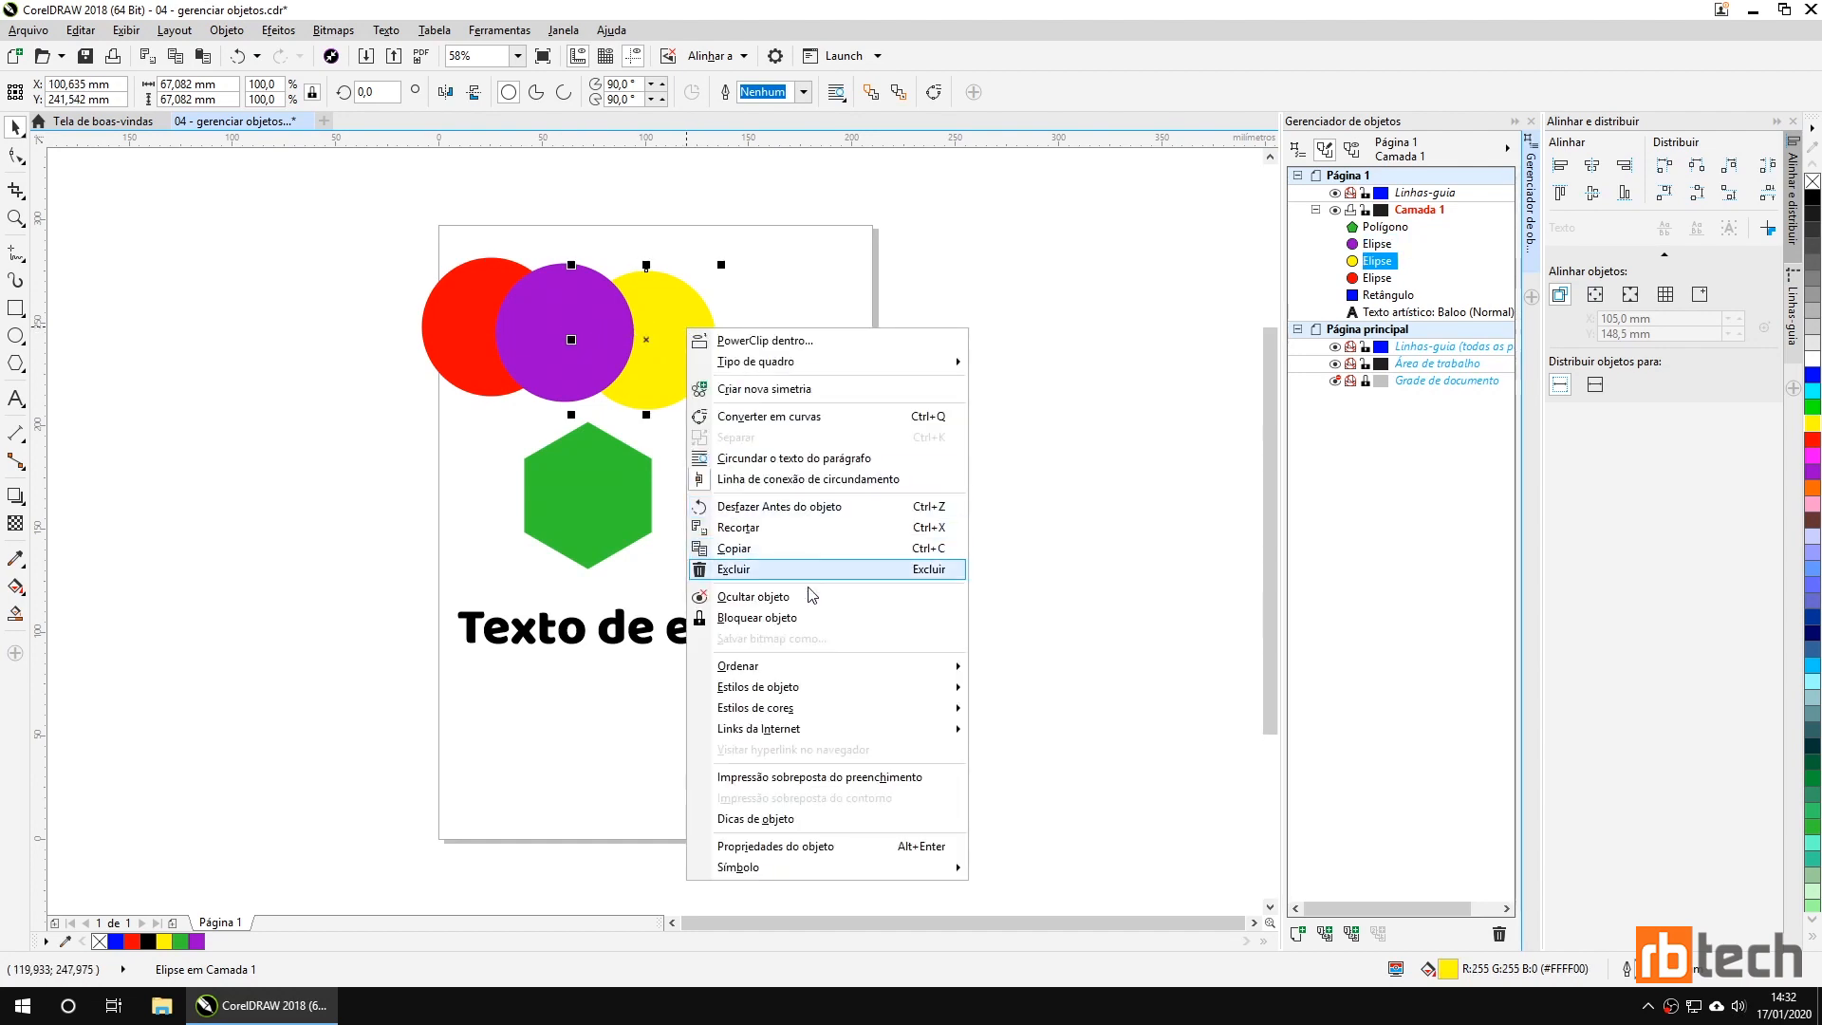
pyautogui.moveTo(814, 667)
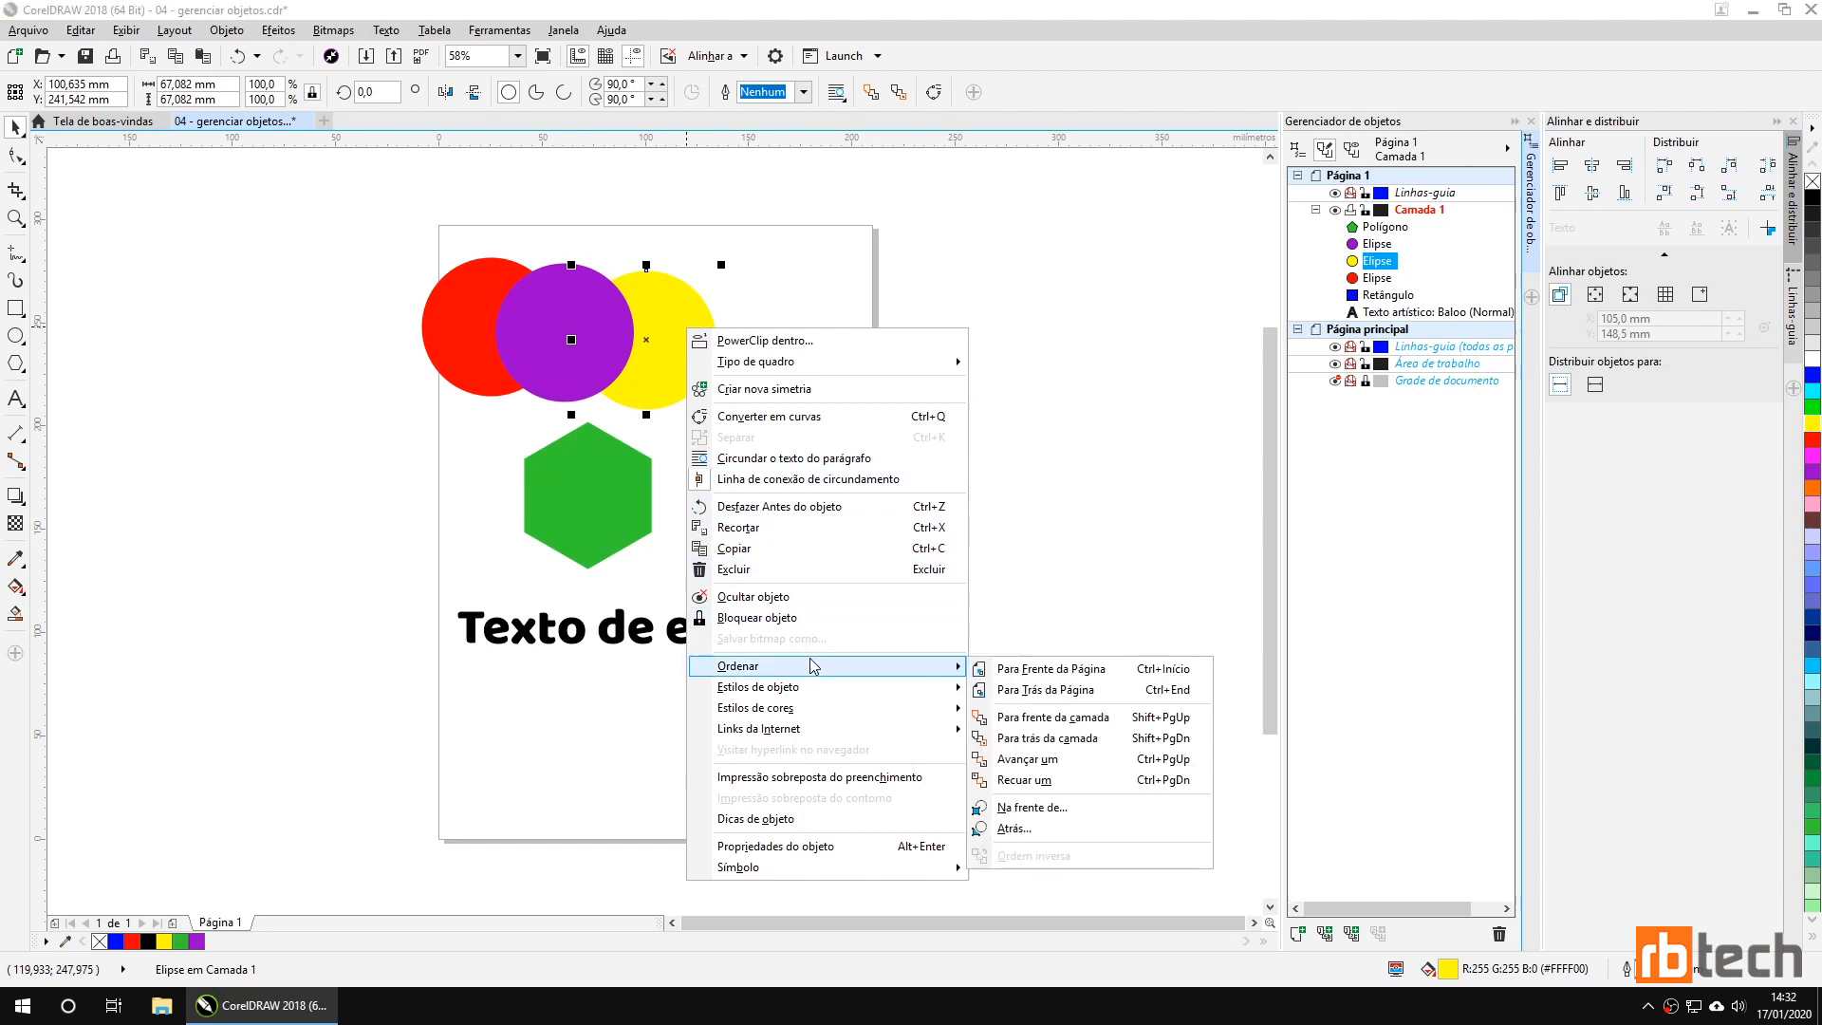
pyautogui.click(1073, 672)
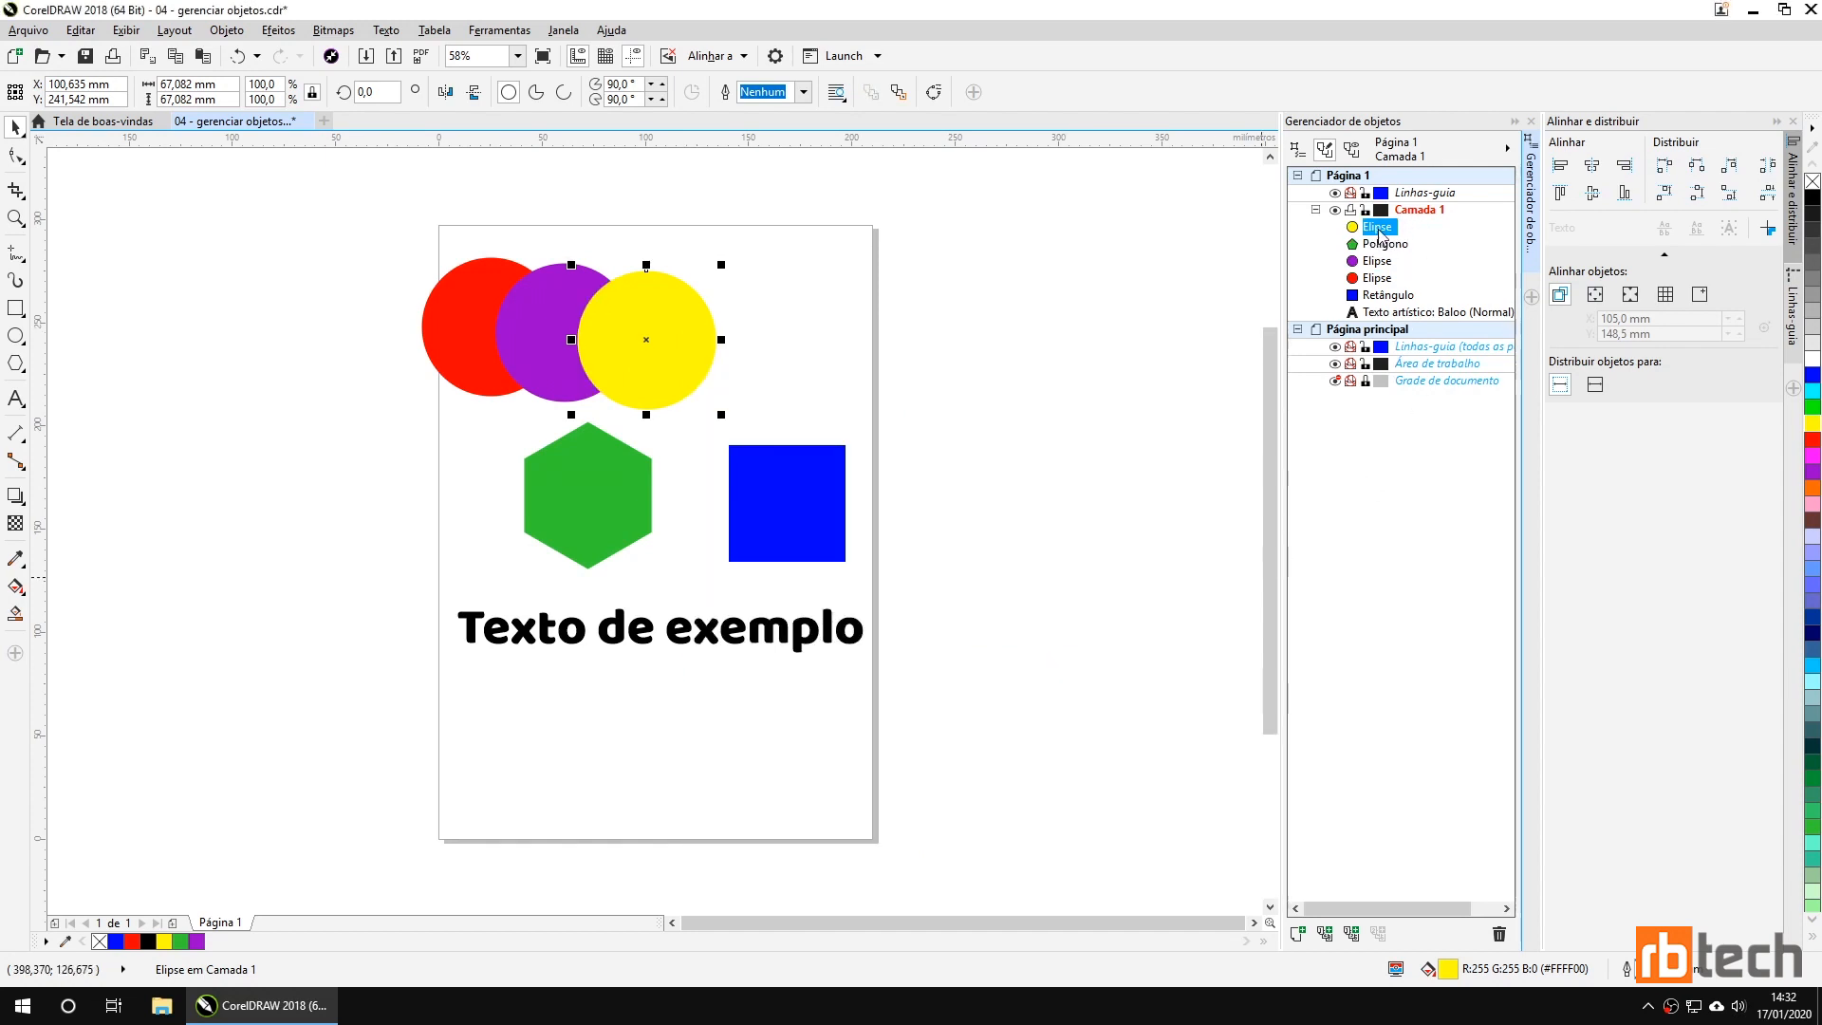
pyautogui.rightClick(659, 328)
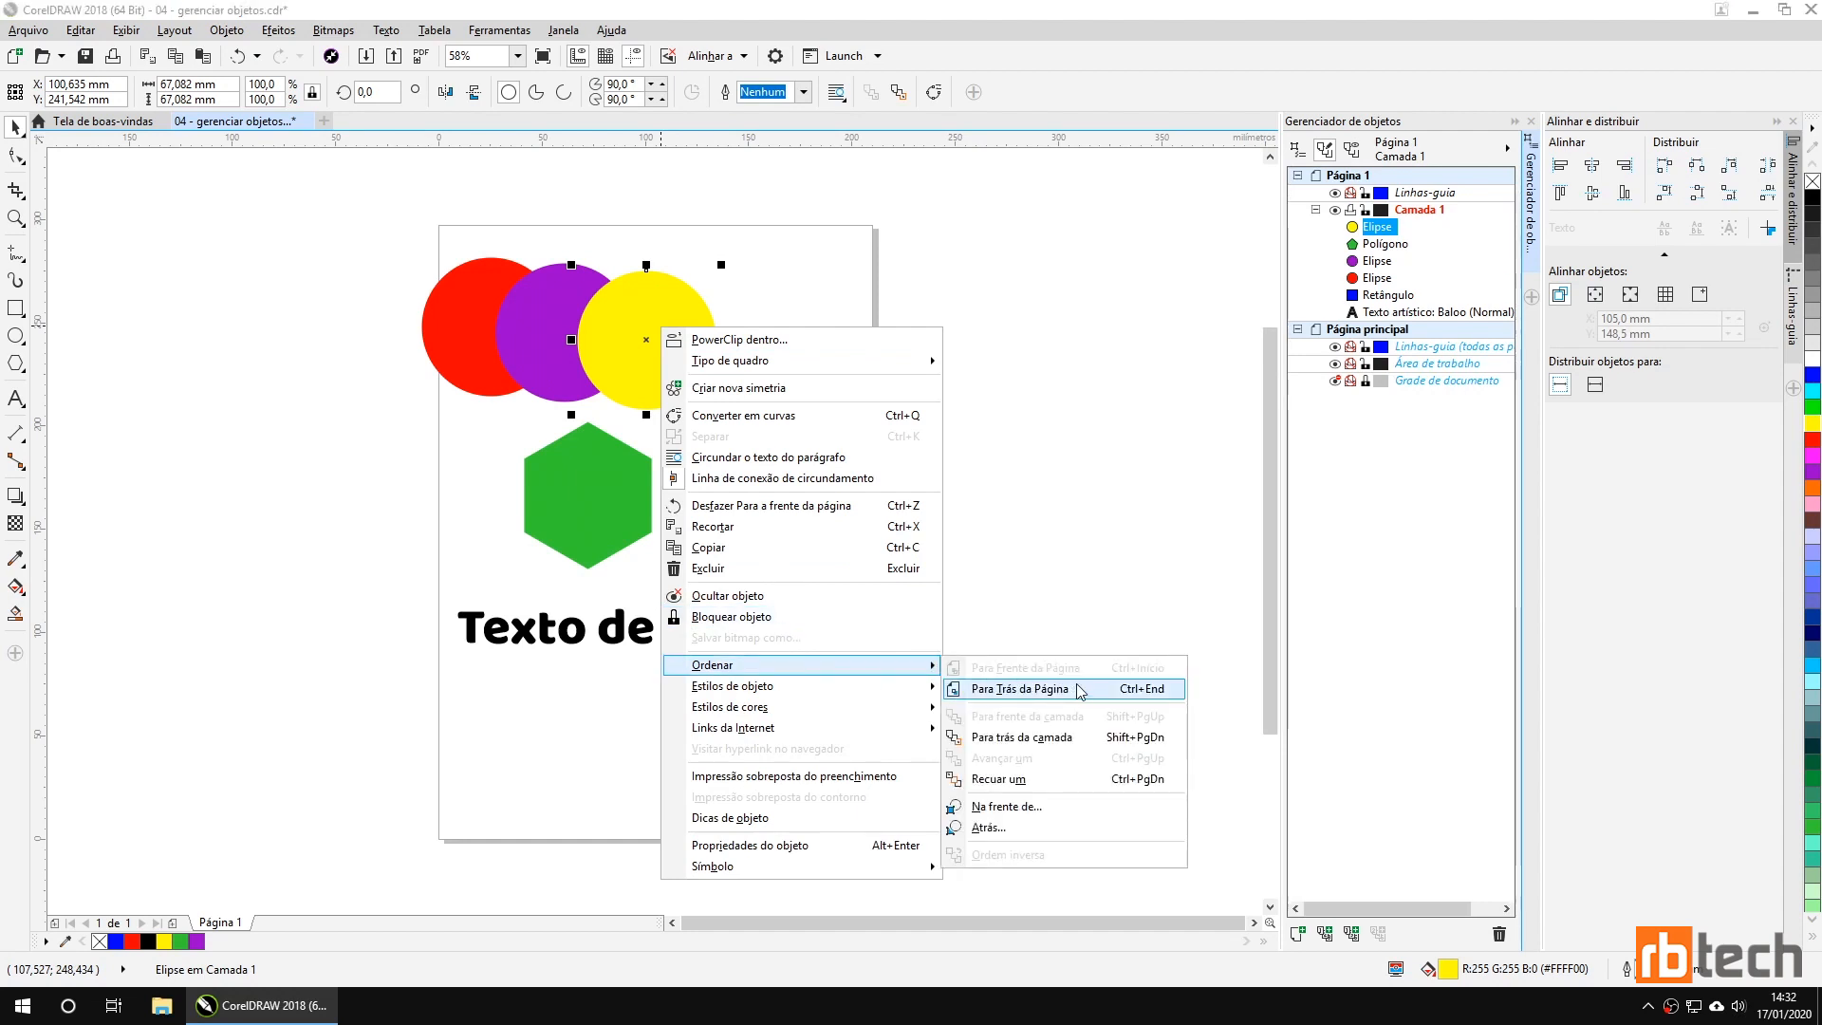
pyautogui.click(1070, 738)
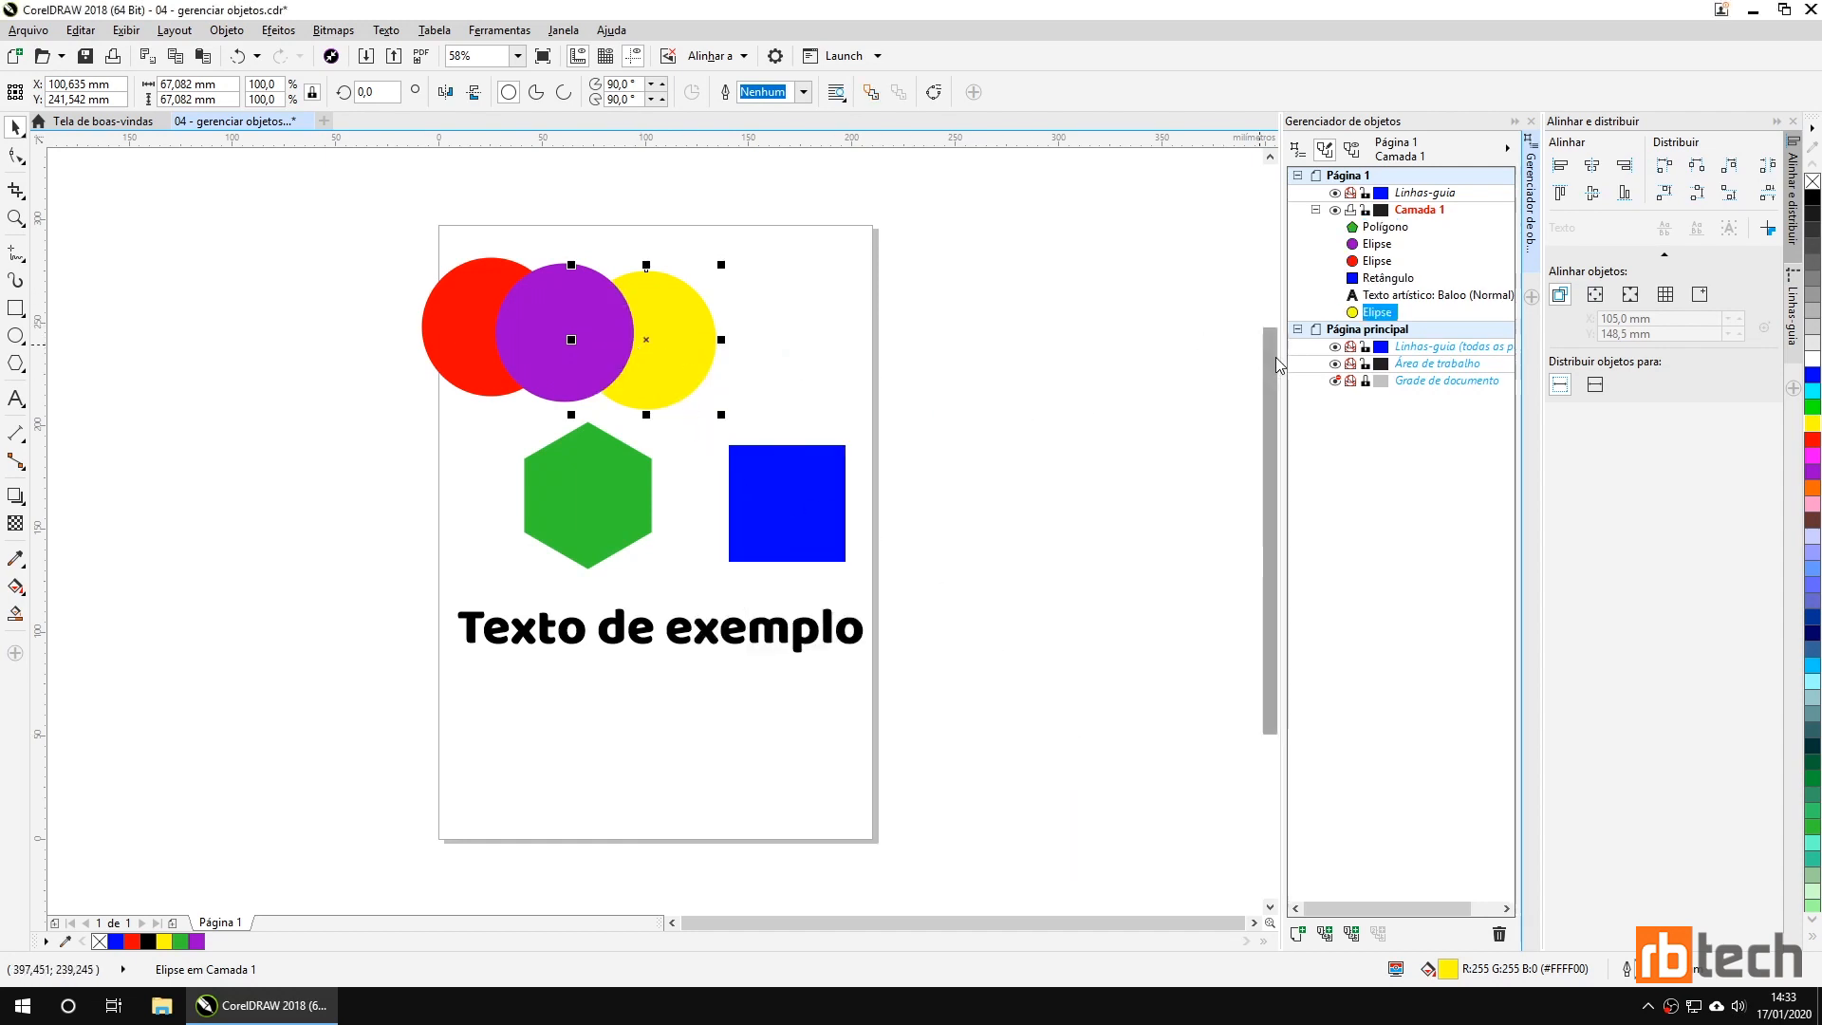
# Move the yellow circle forward one level with Avançar um, and place it directly in front of the purple circle with Na frente de.
pyautogui.rightClick(692, 334)
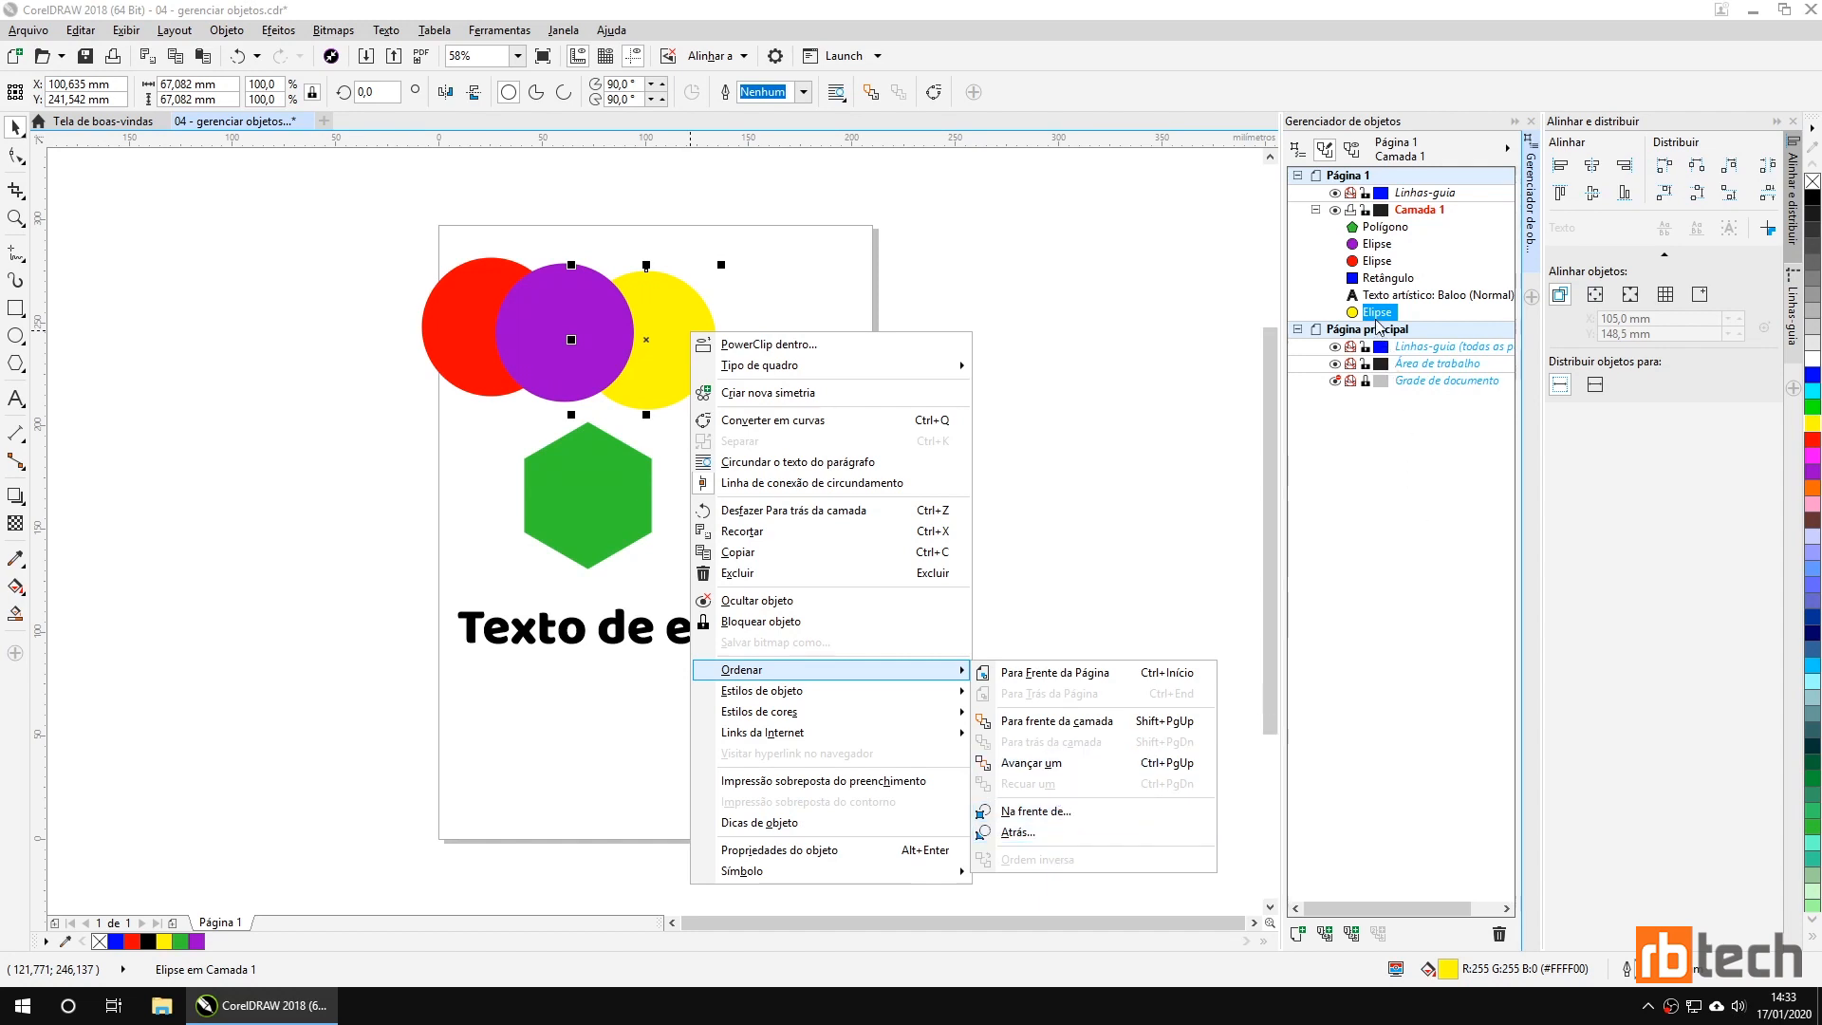
pyautogui.click(1110, 763)
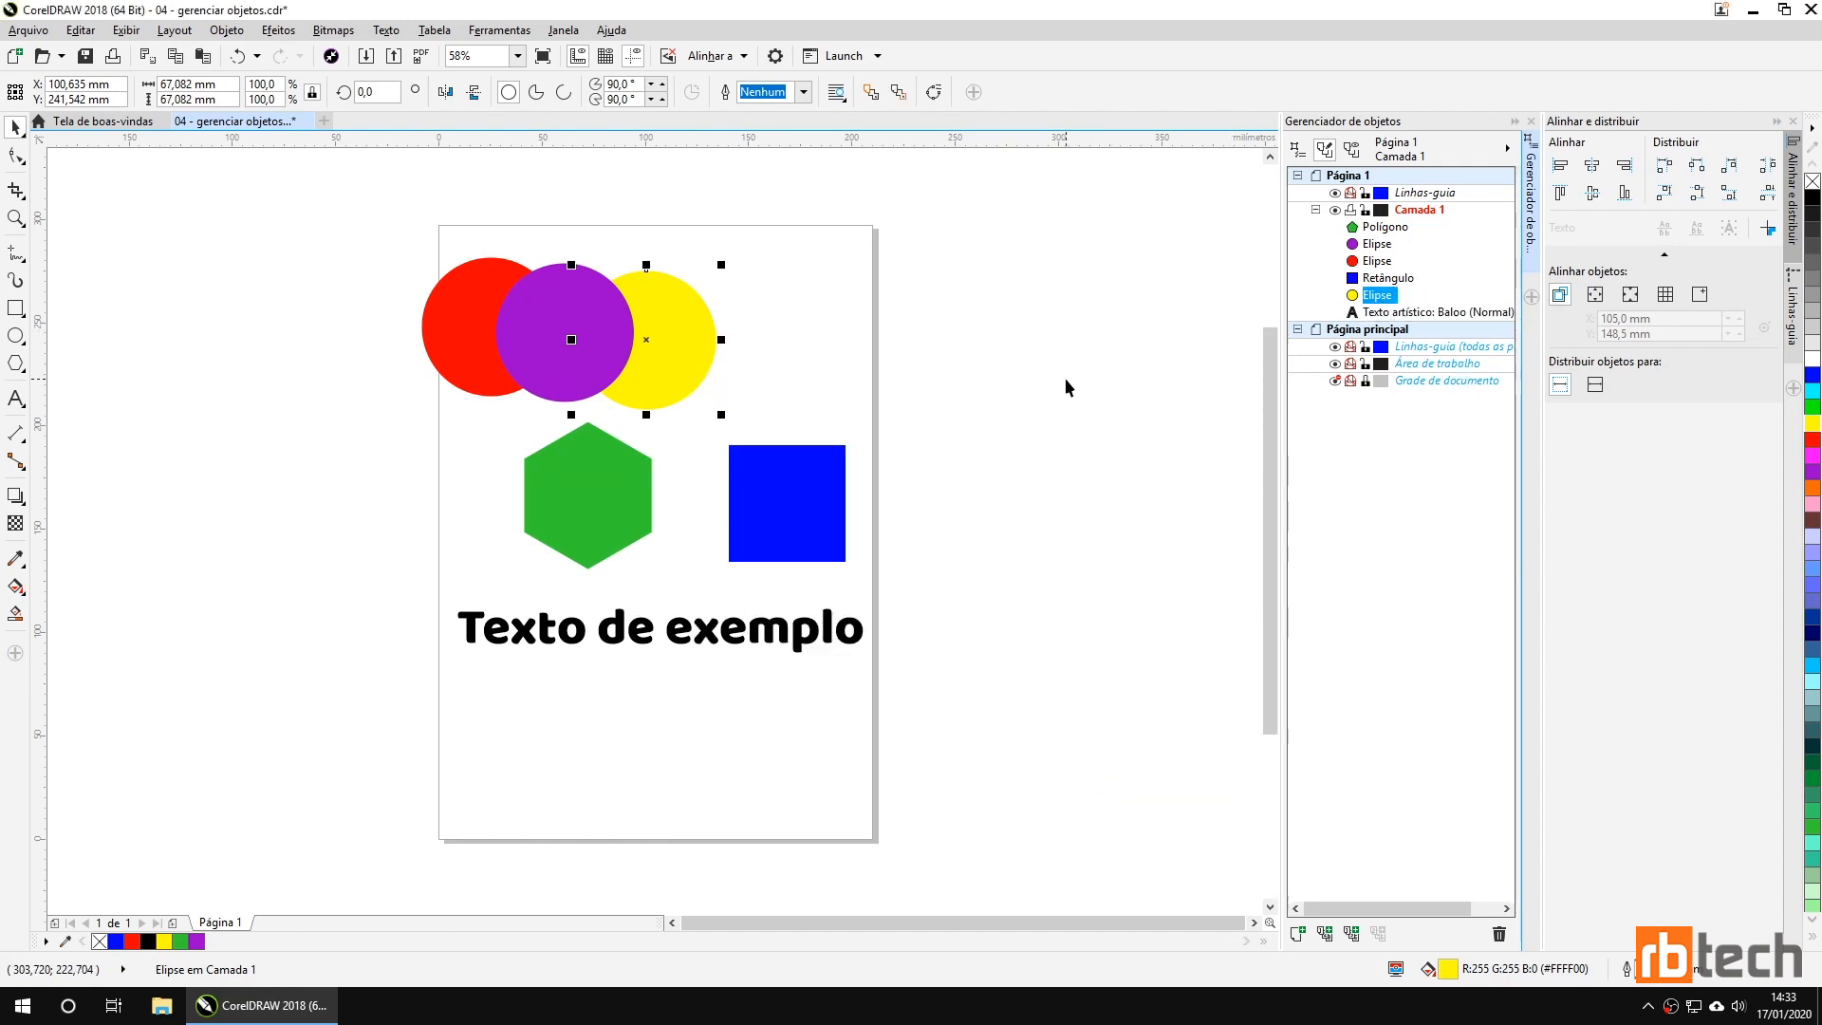
pyautogui.rightClick(694, 335)
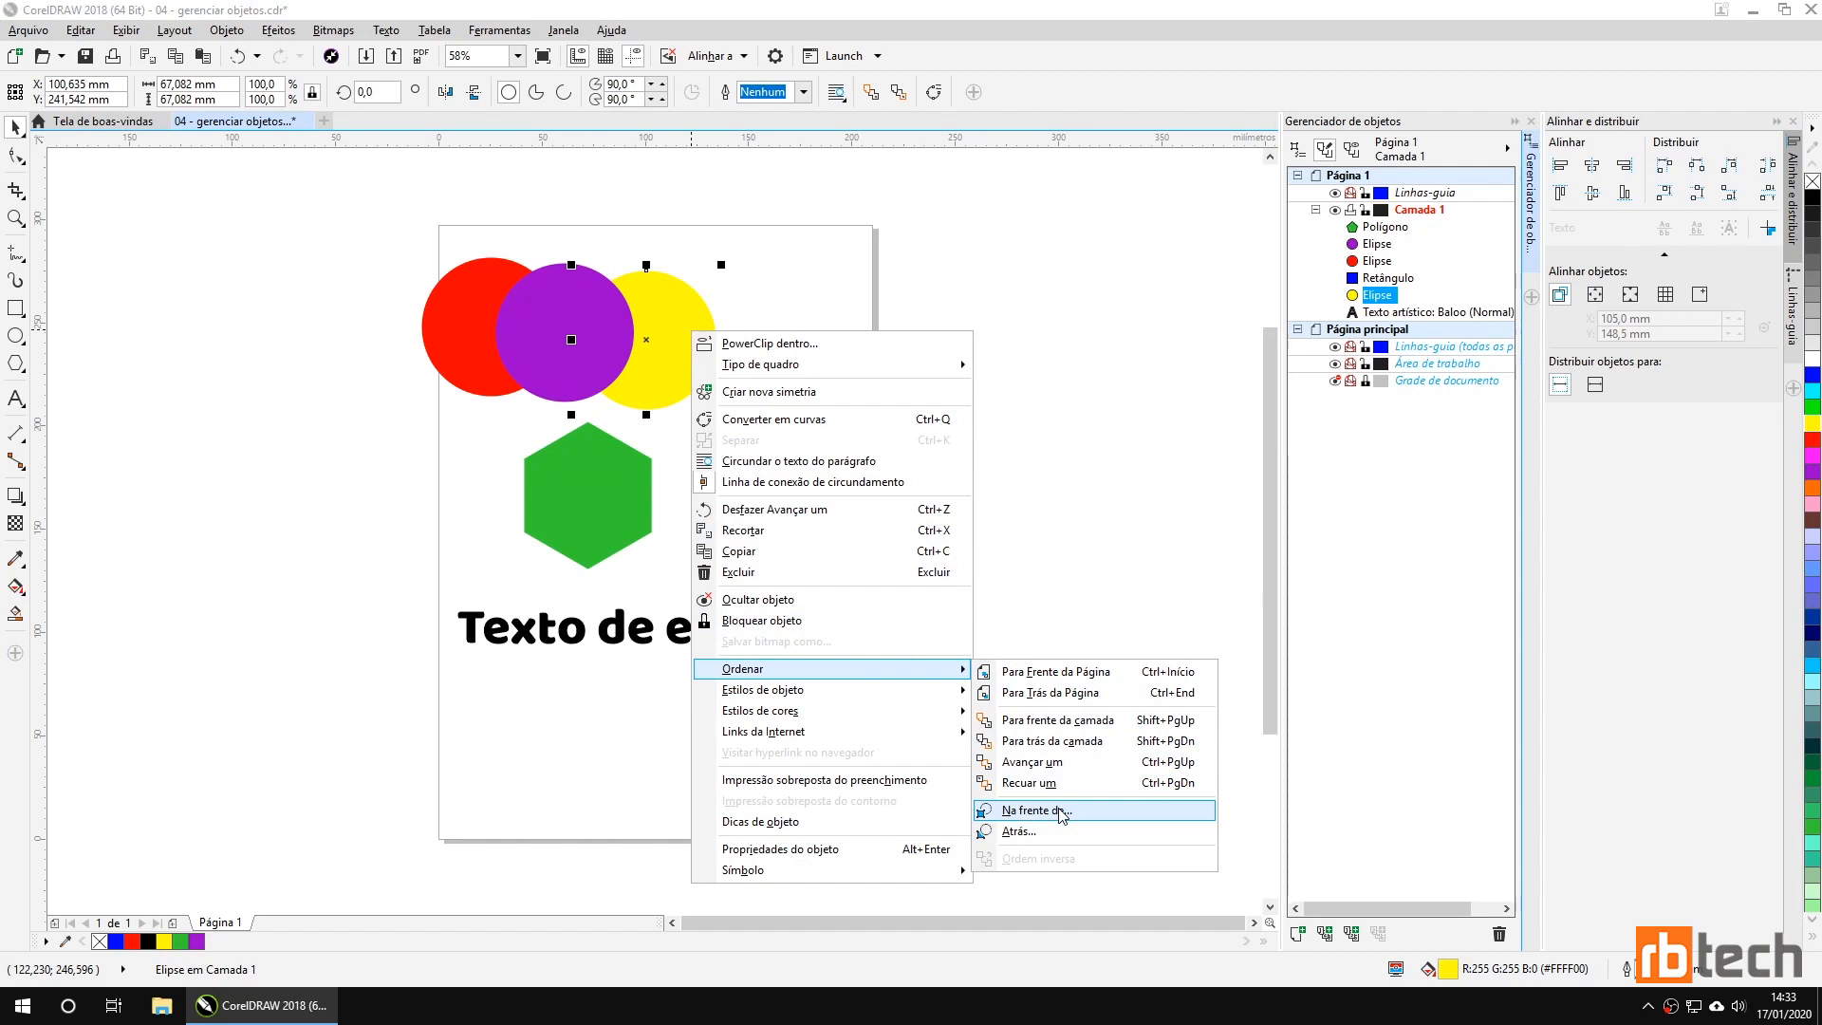
pyautogui.click(1055, 811)
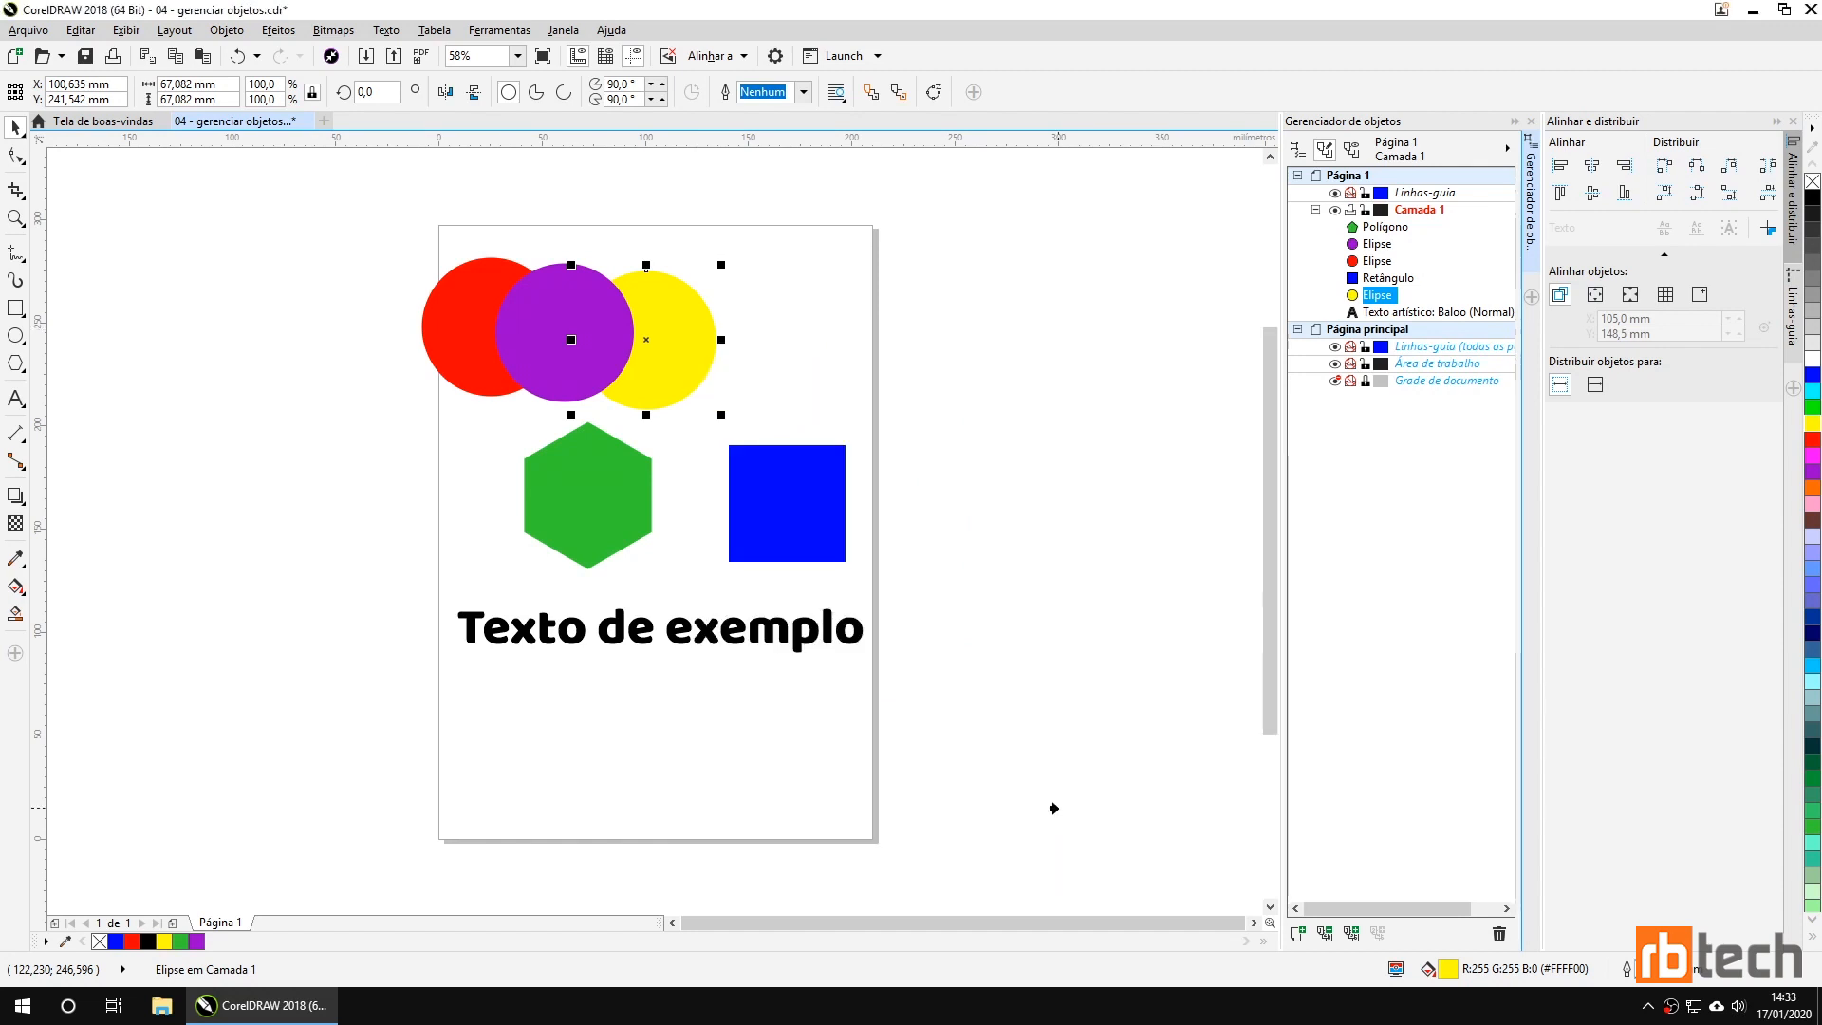
pyautogui.click(560, 303)
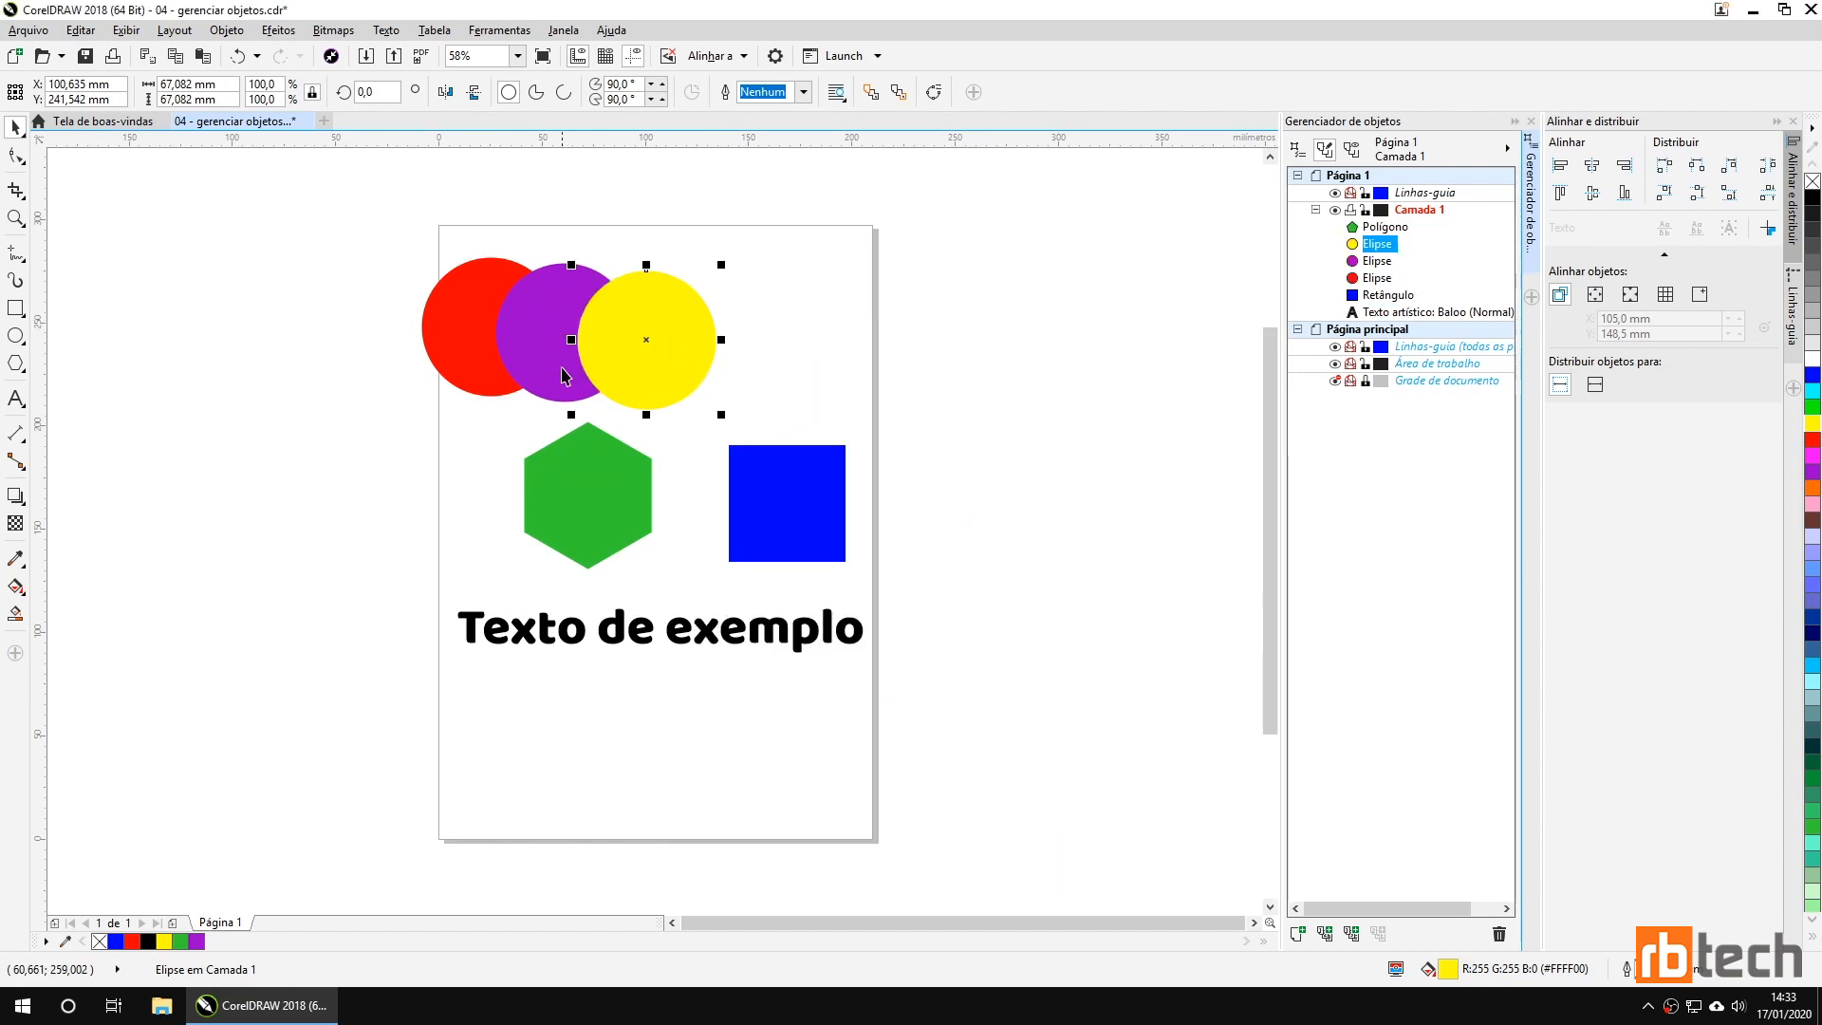
# Place the yellow circle directly behind the purple circle with the Ordenar command Atrás.
pyautogui.rightClick(694, 347)
pyautogui.moveTo(809, 687)
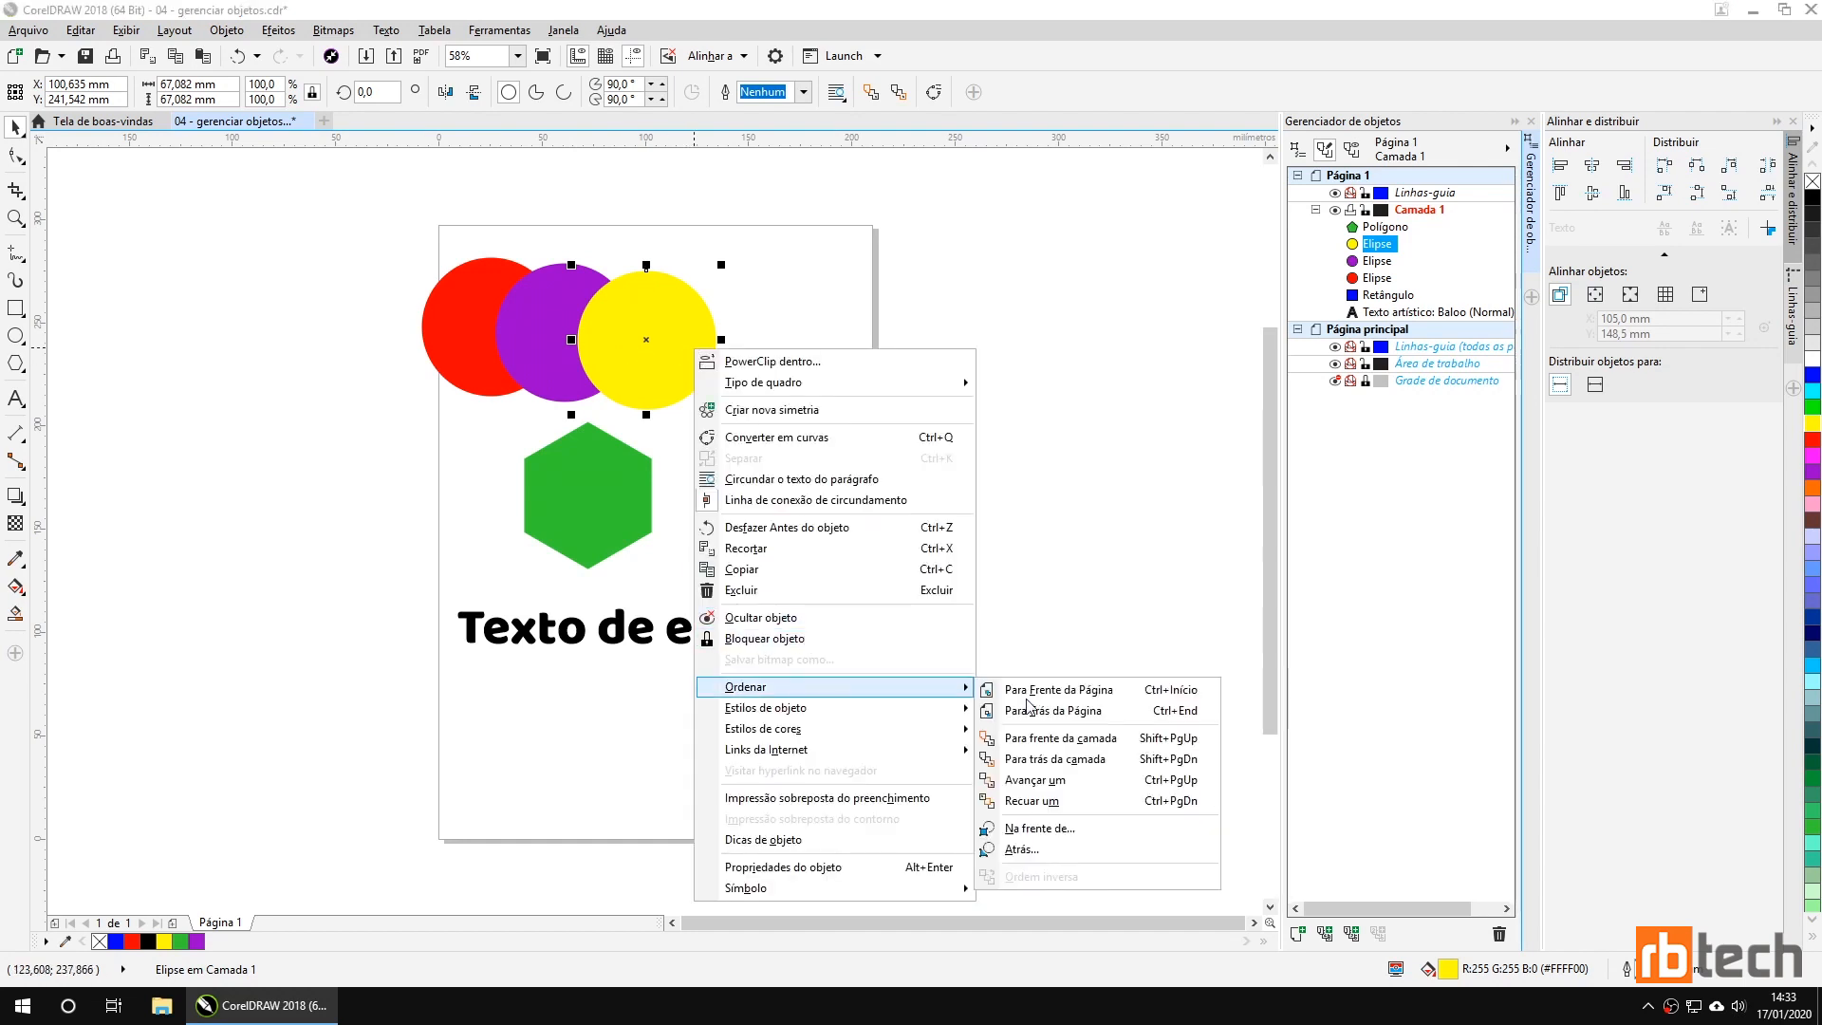
pyautogui.click(1041, 850)
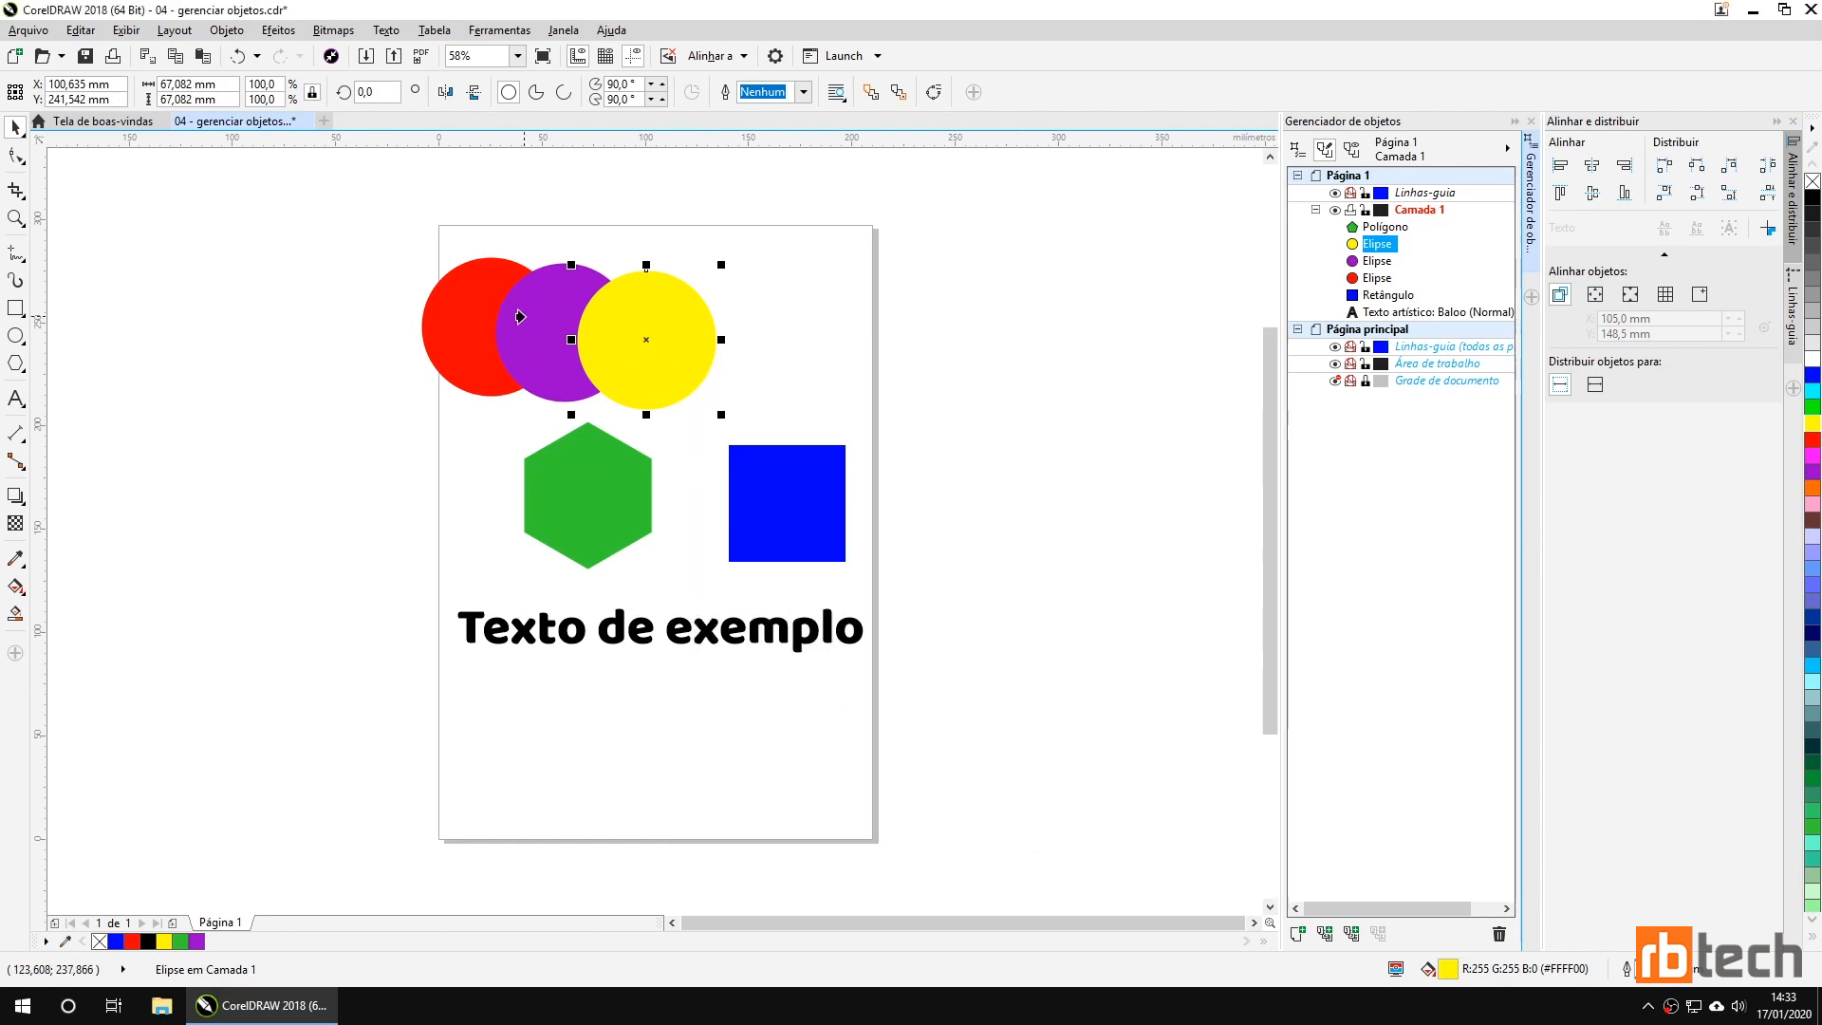
pyautogui.click(536, 384)
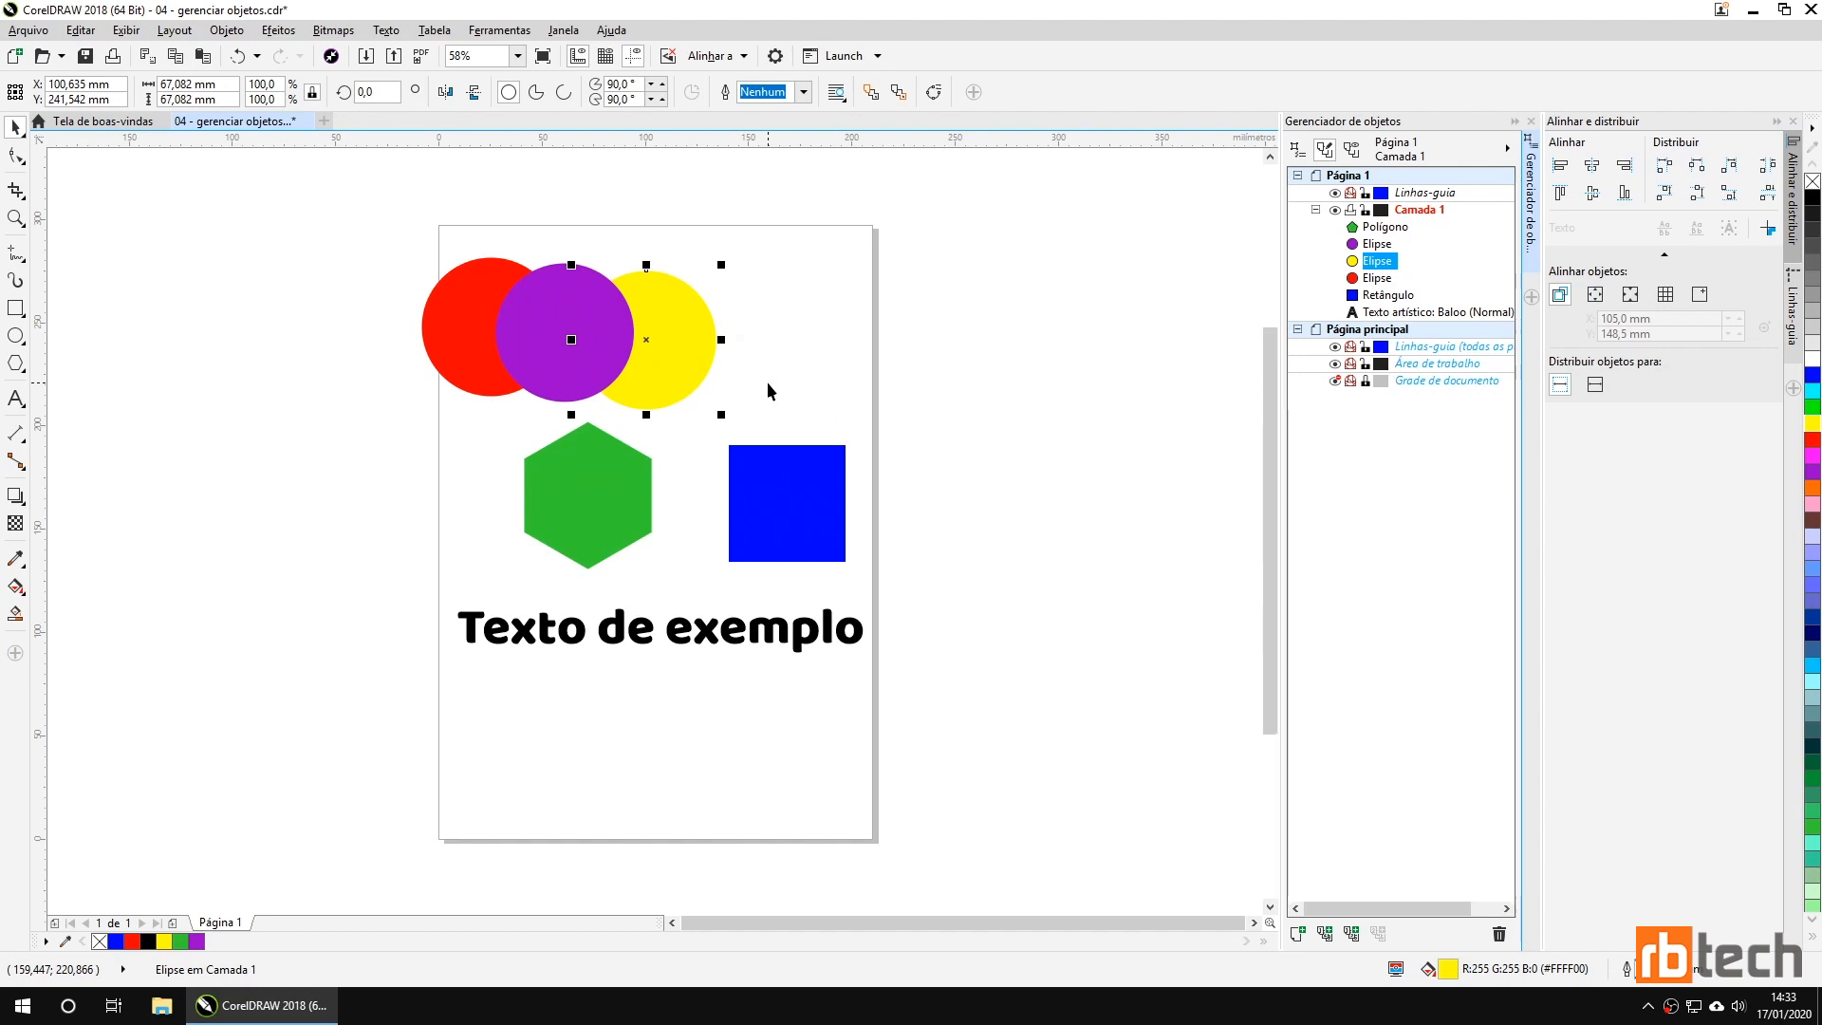
pyautogui.click(227, 29)
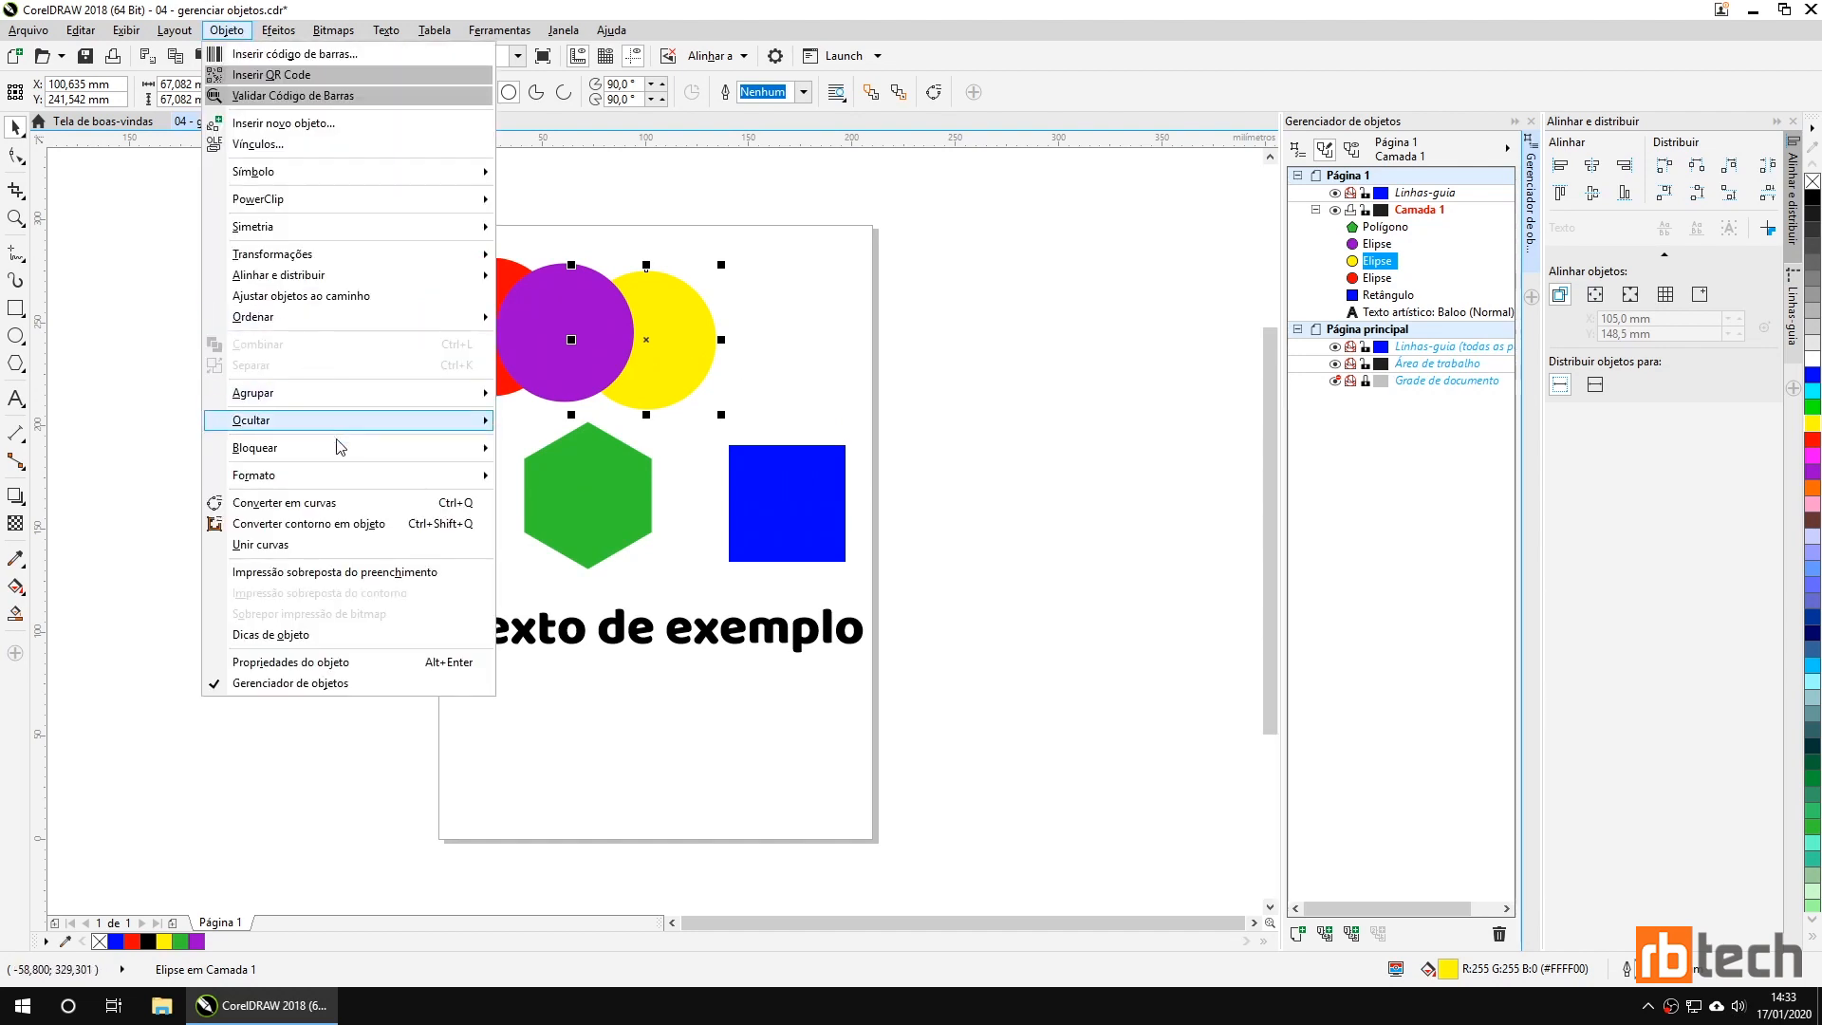
pyautogui.moveTo(346, 321)
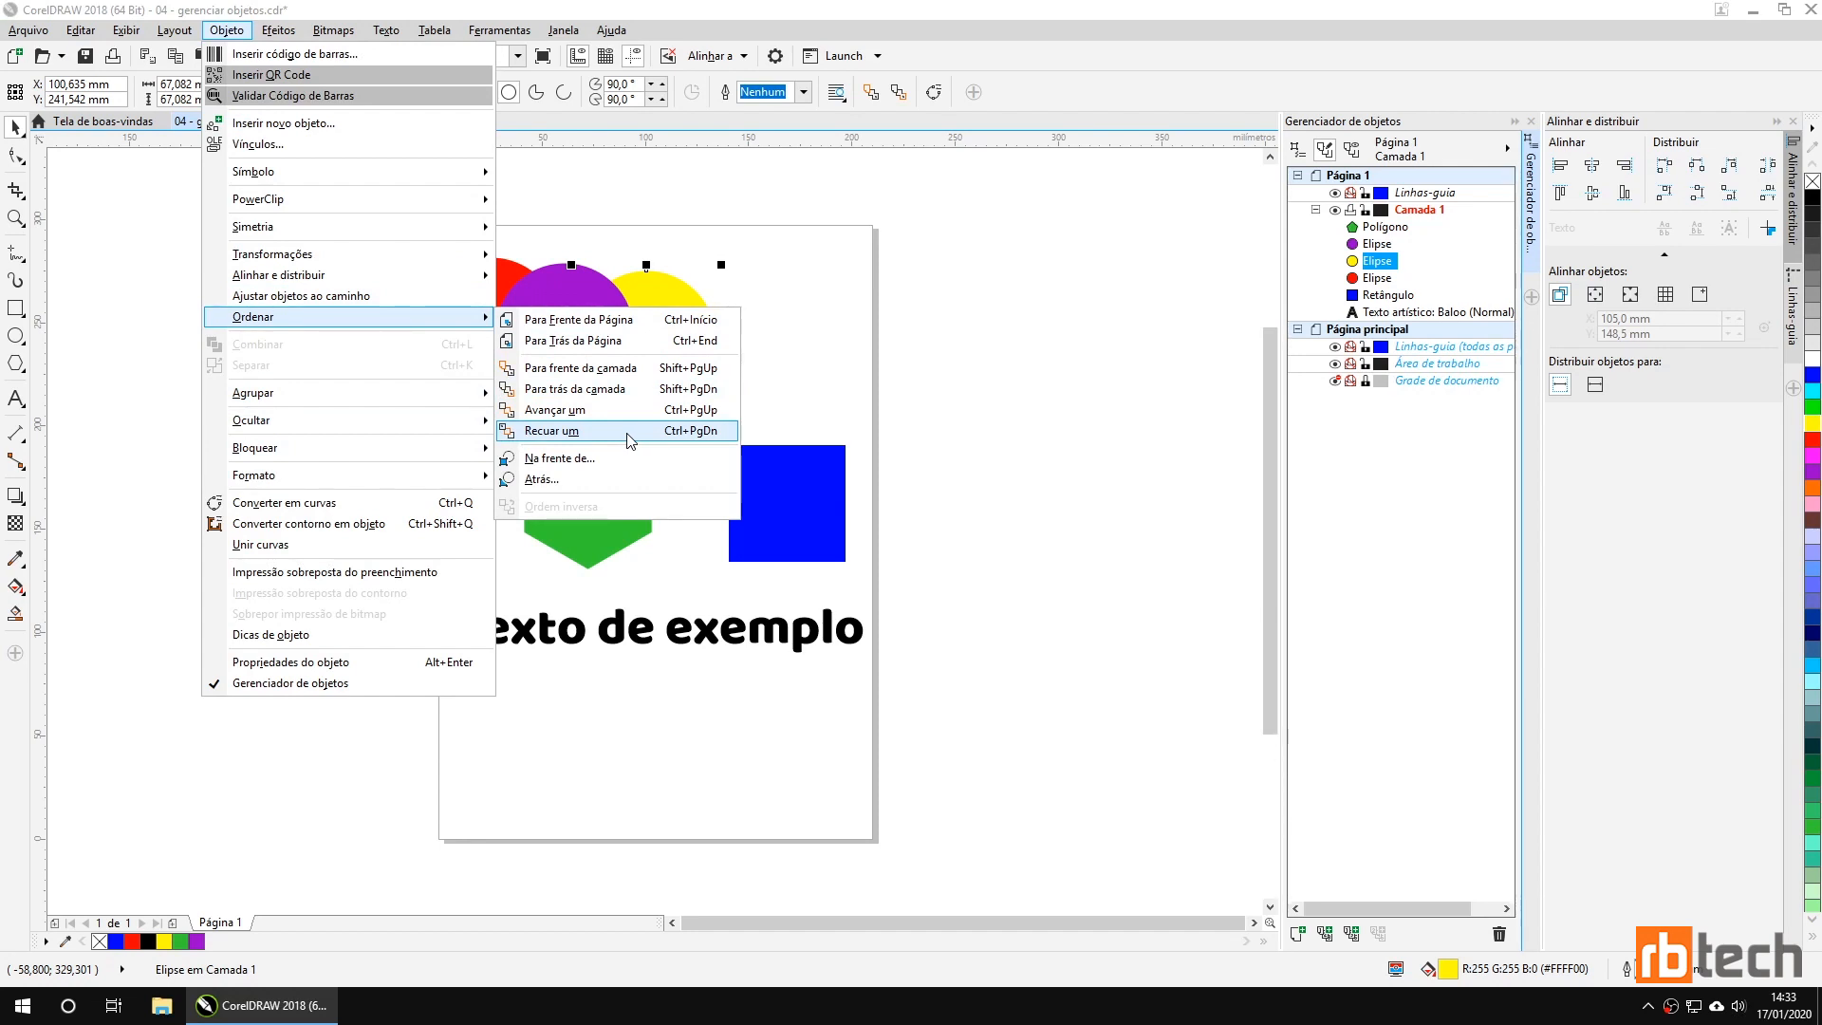
pyautogui.click(903, 364)
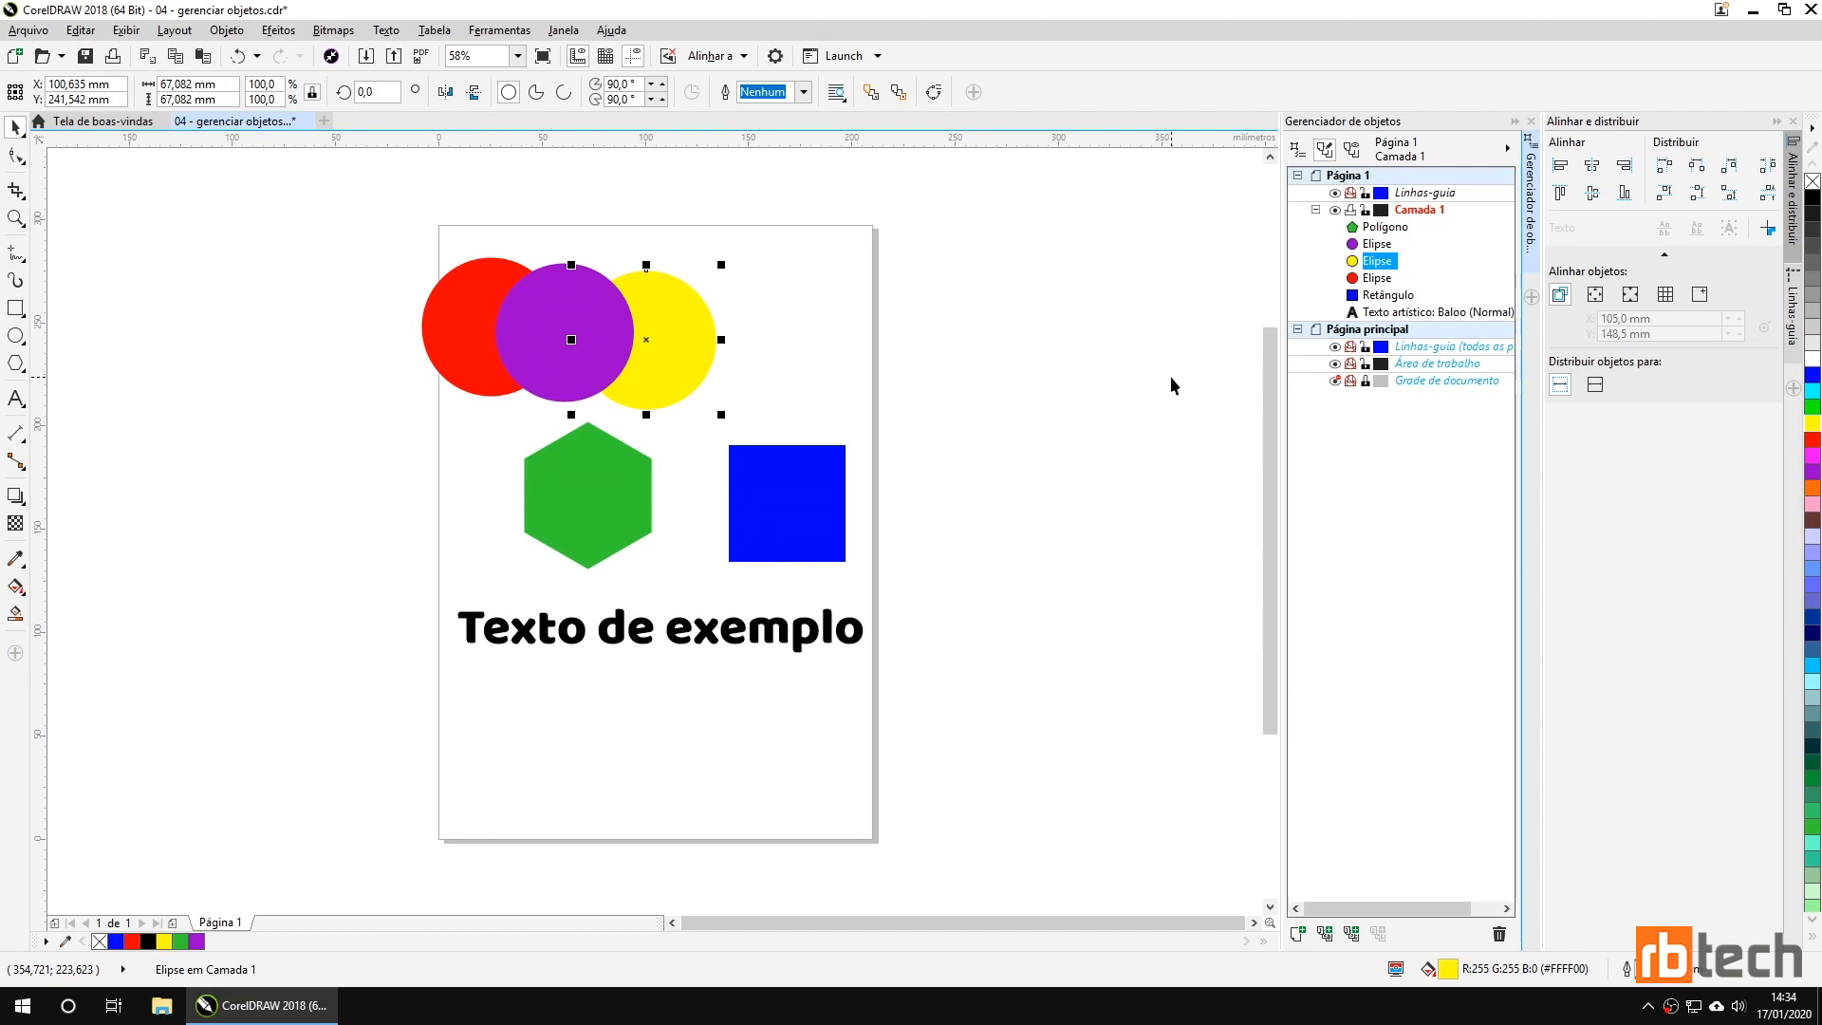
# Hide the yellow circle from its entry in the object list, and show it again from the same entry.
pyautogui.rightClick(1384, 271)
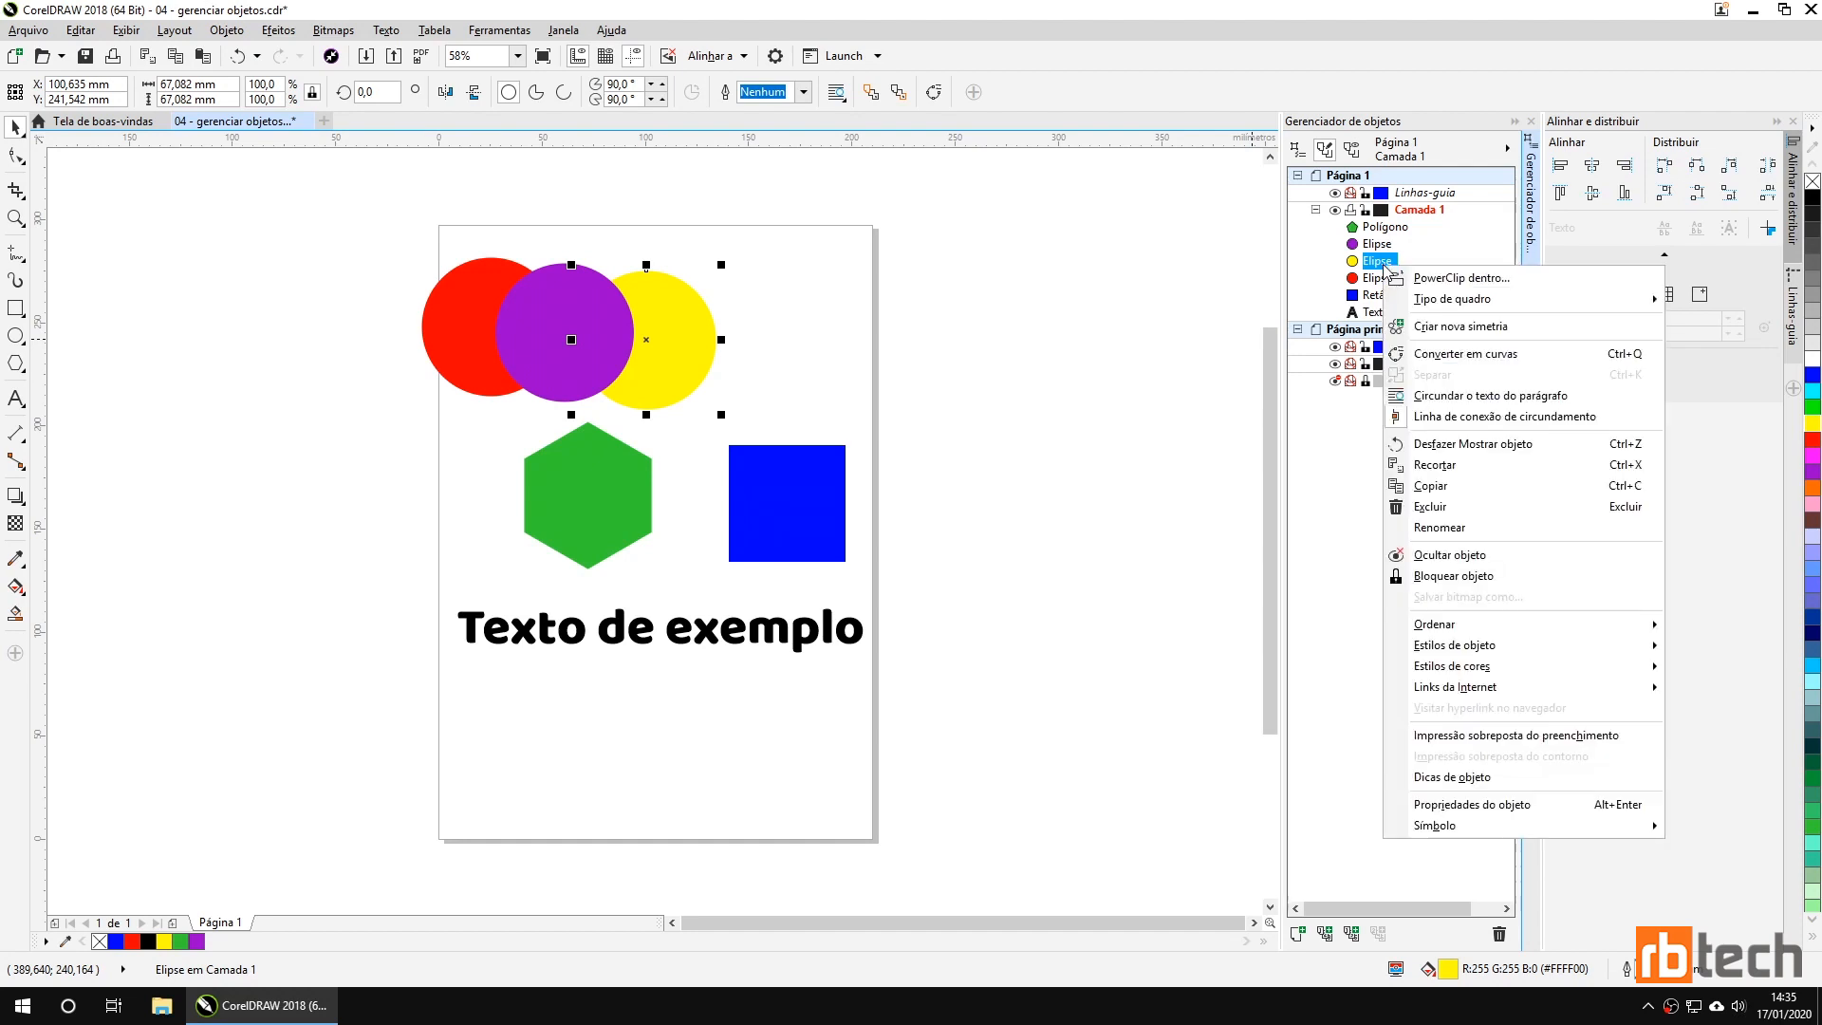
pyautogui.click(1470, 557)
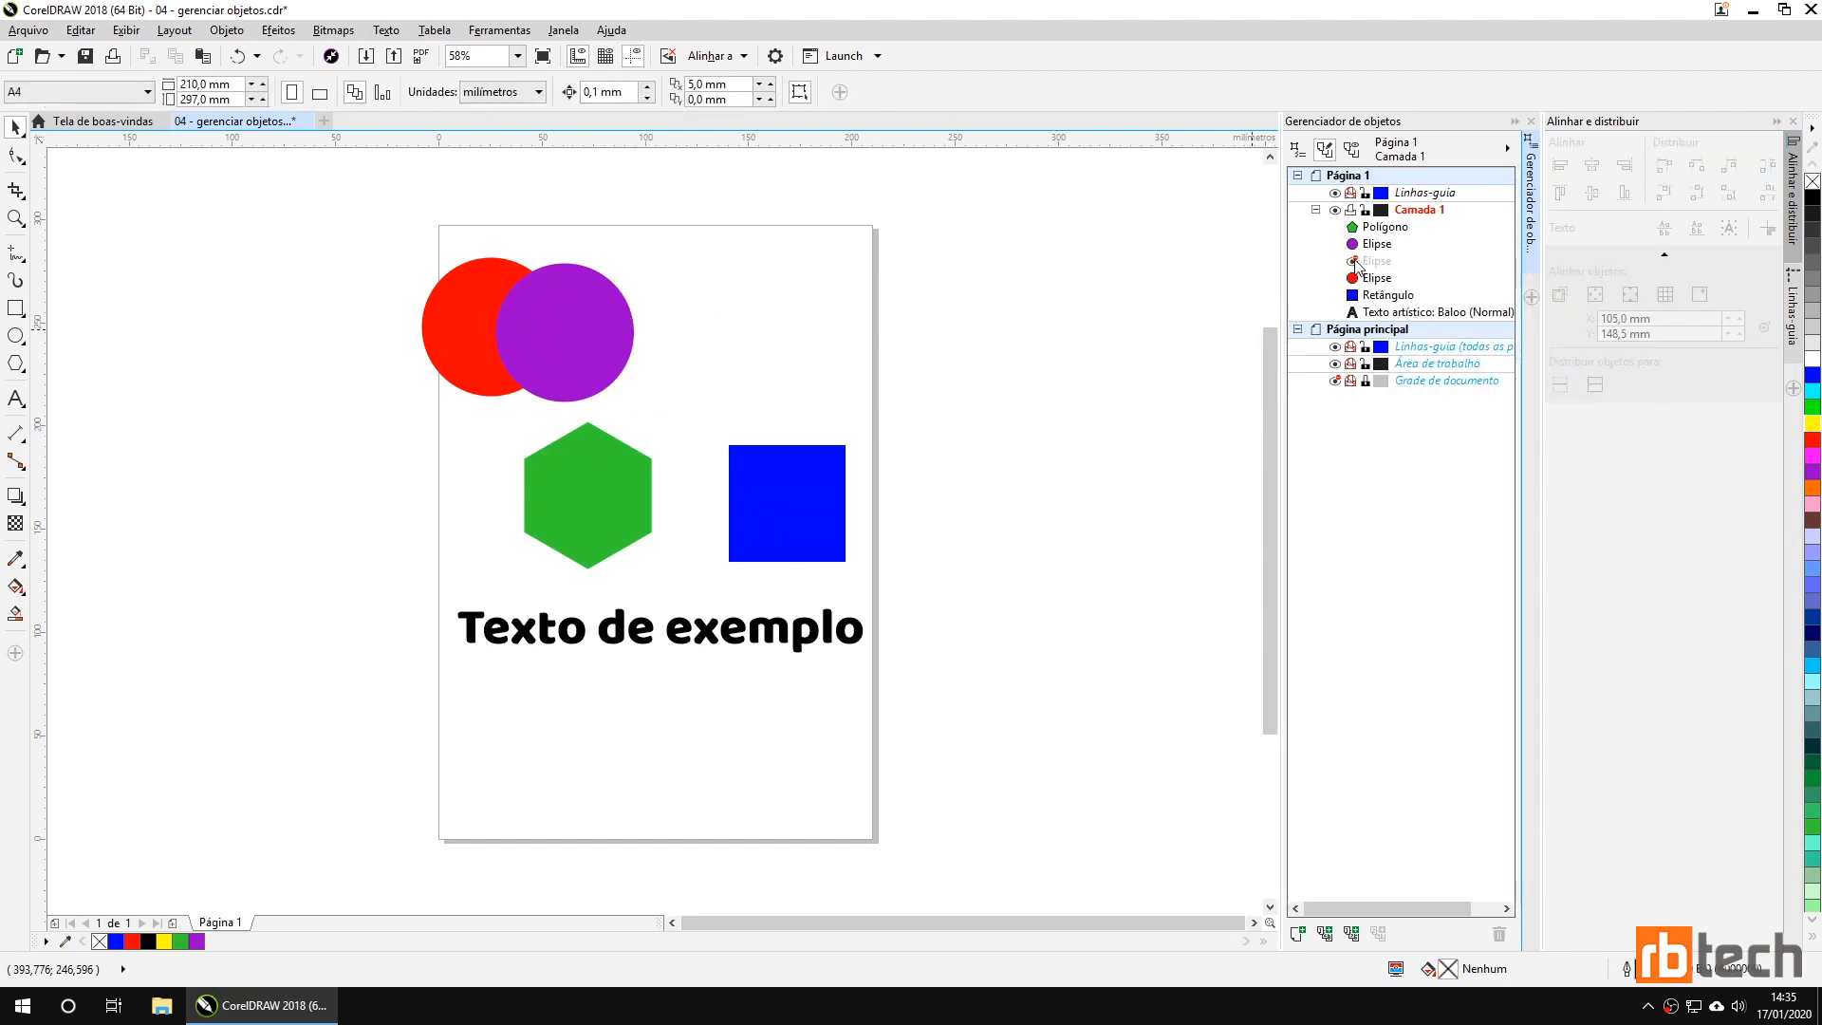
pyautogui.click(1373, 262)
pyautogui.rightClick(1372, 264)
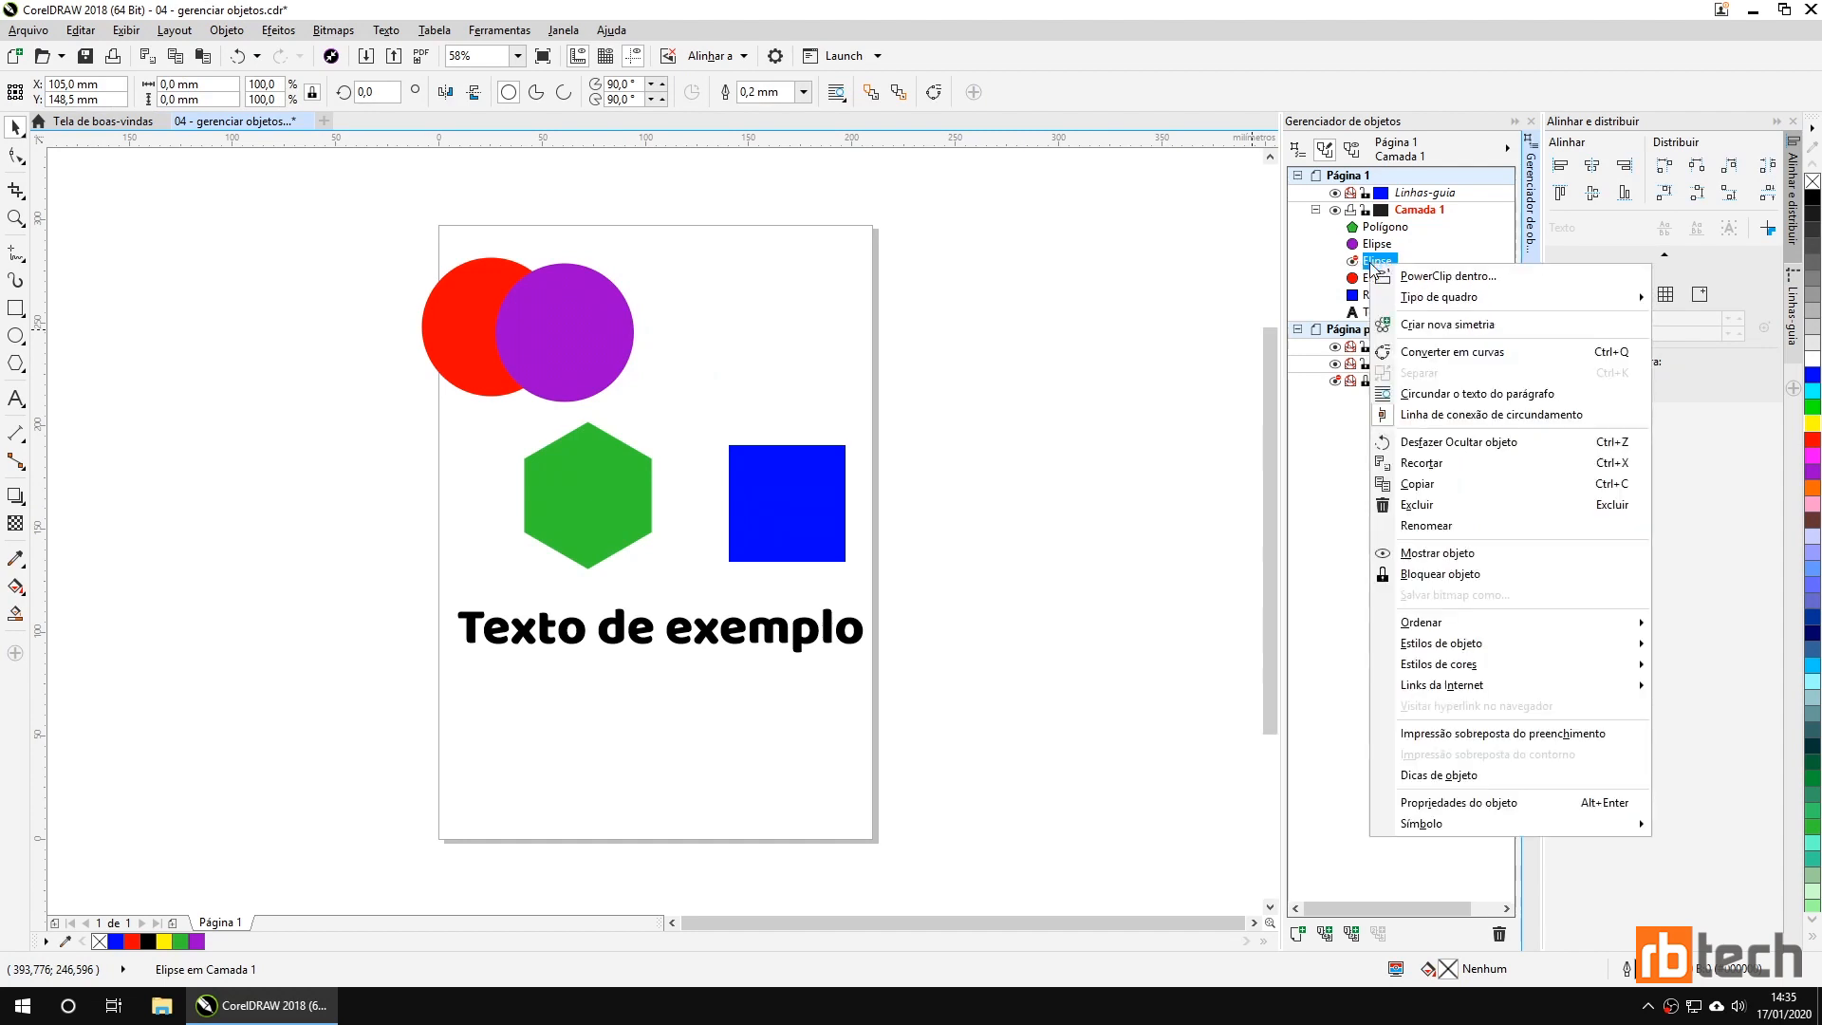
pyautogui.click(1449, 553)
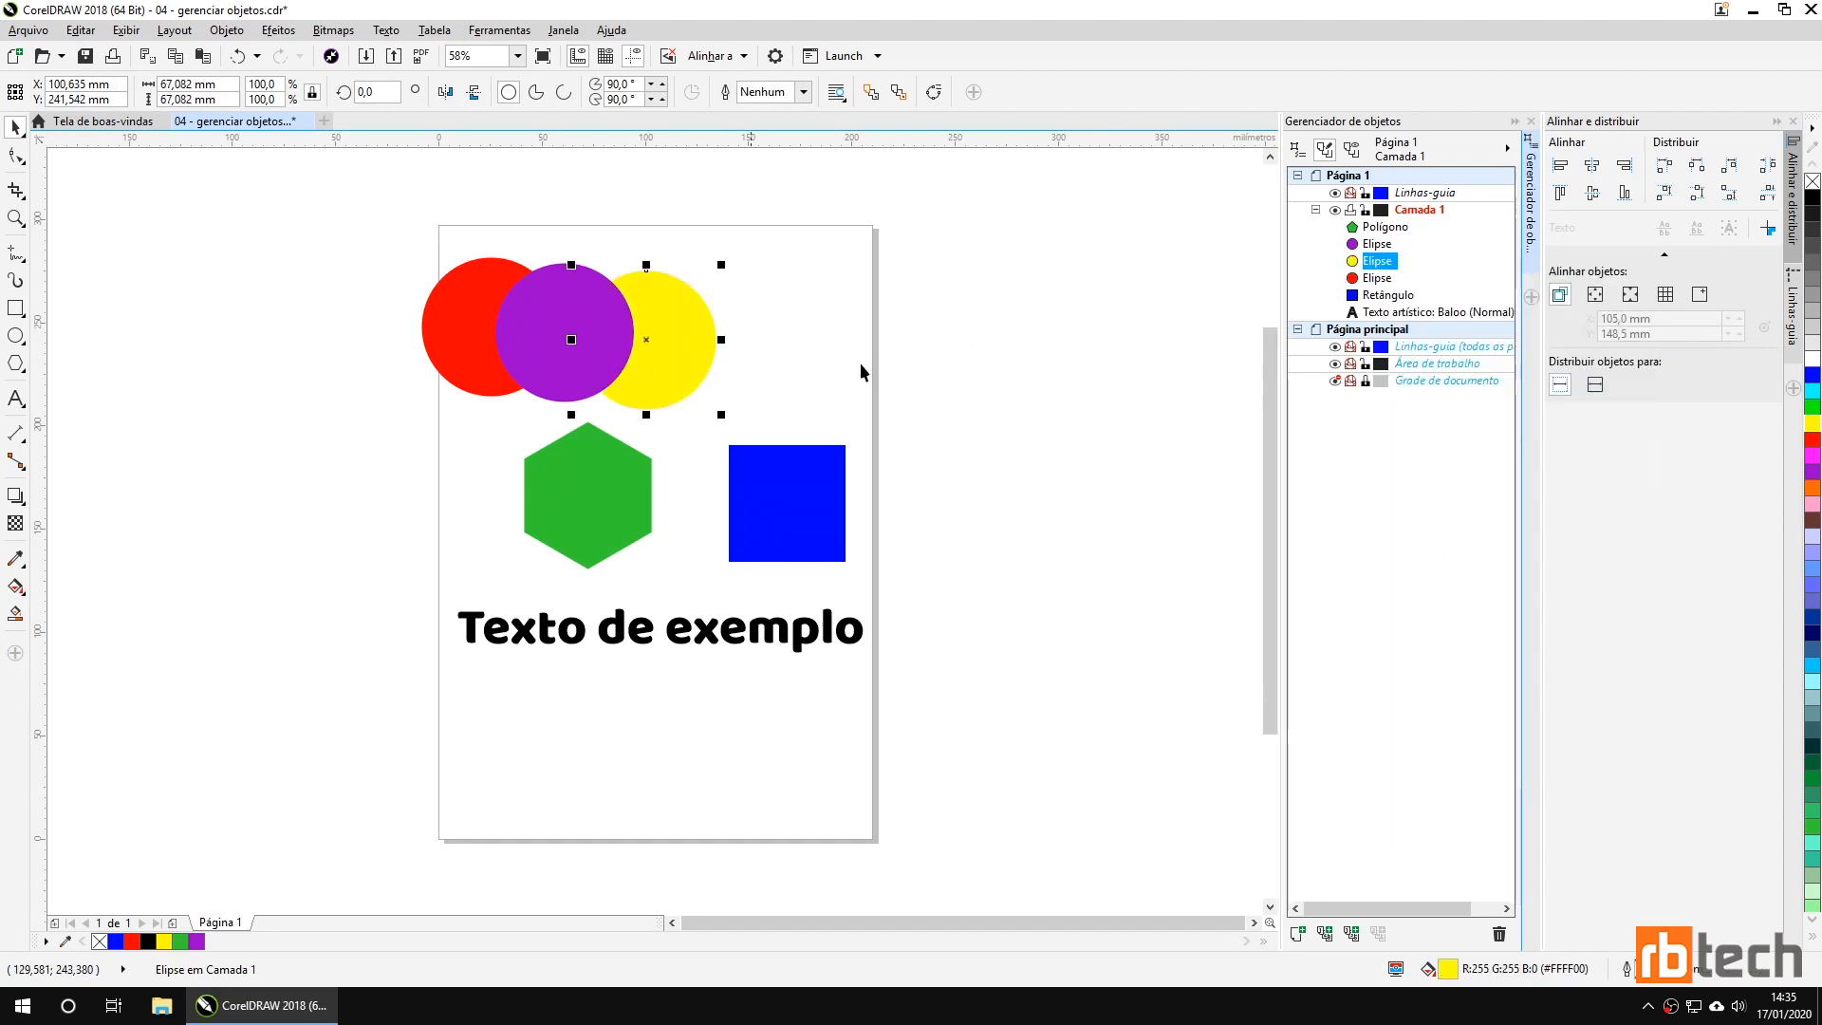
# Lock the yellow circle on the page, and unlock it again.
pyautogui.rightClick(676, 315)
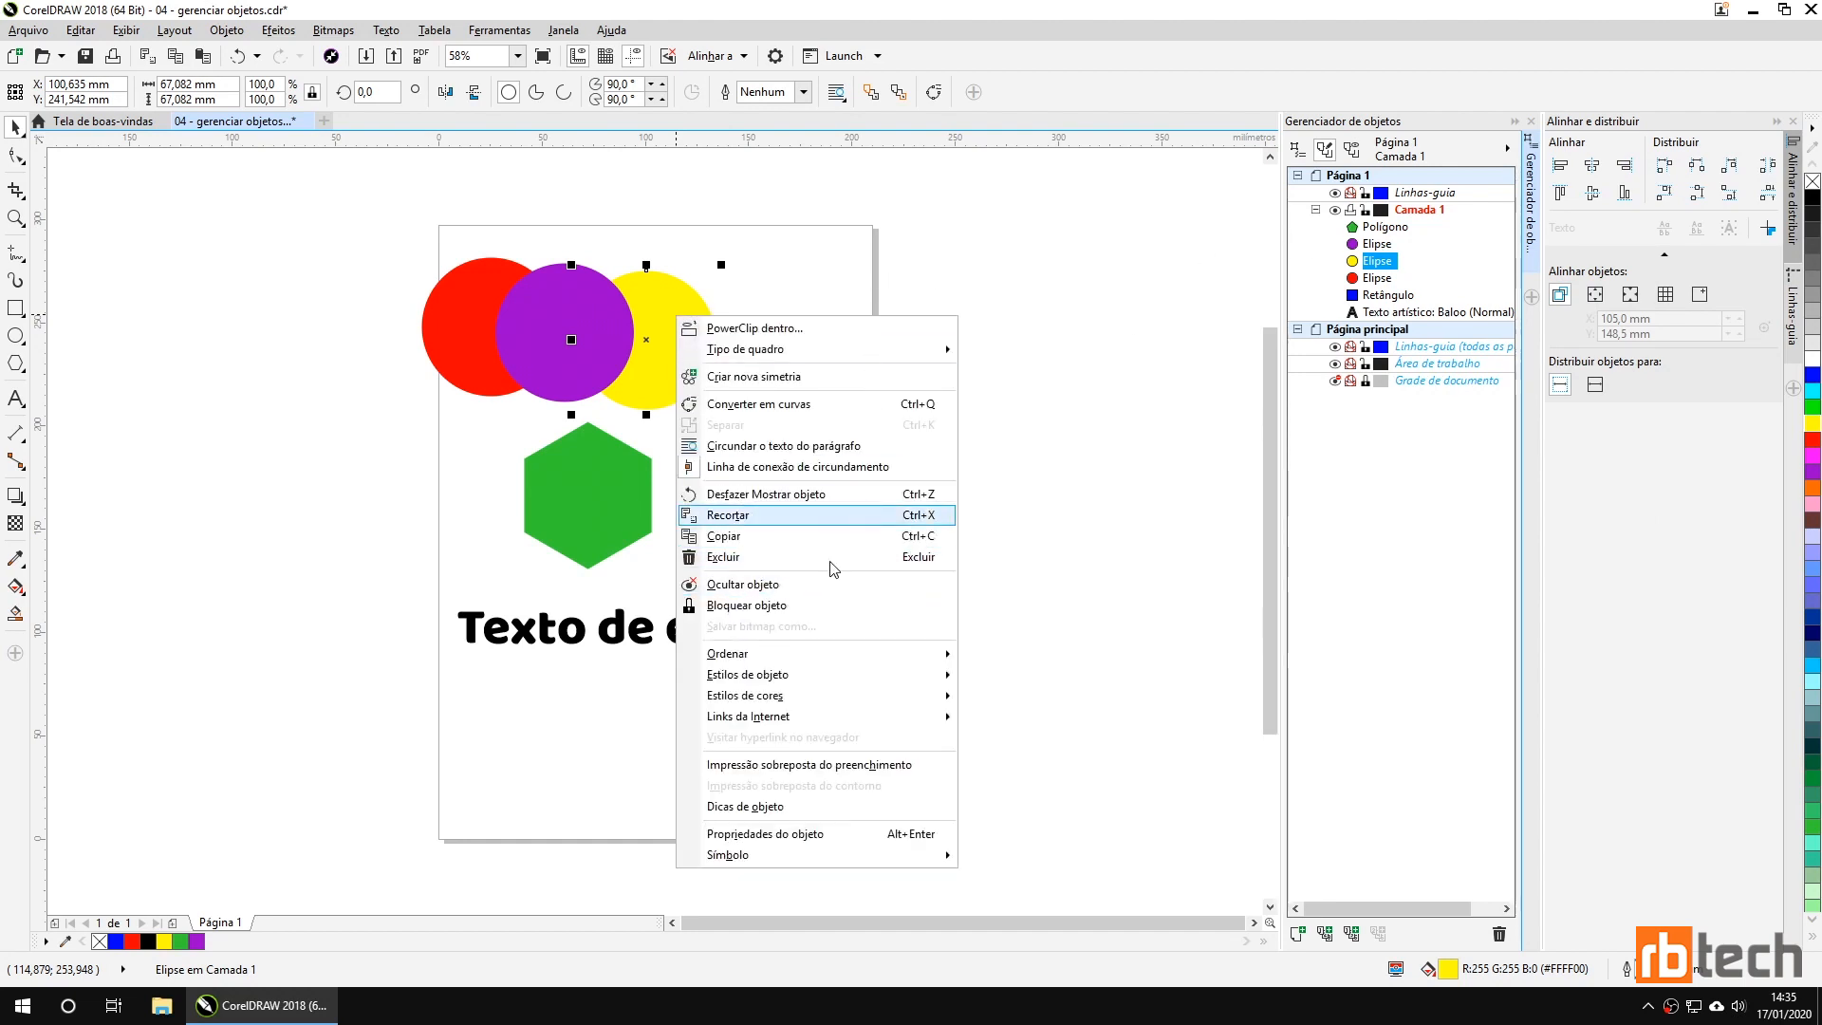
pyautogui.click(787, 607)
pyautogui.click(1011, 513)
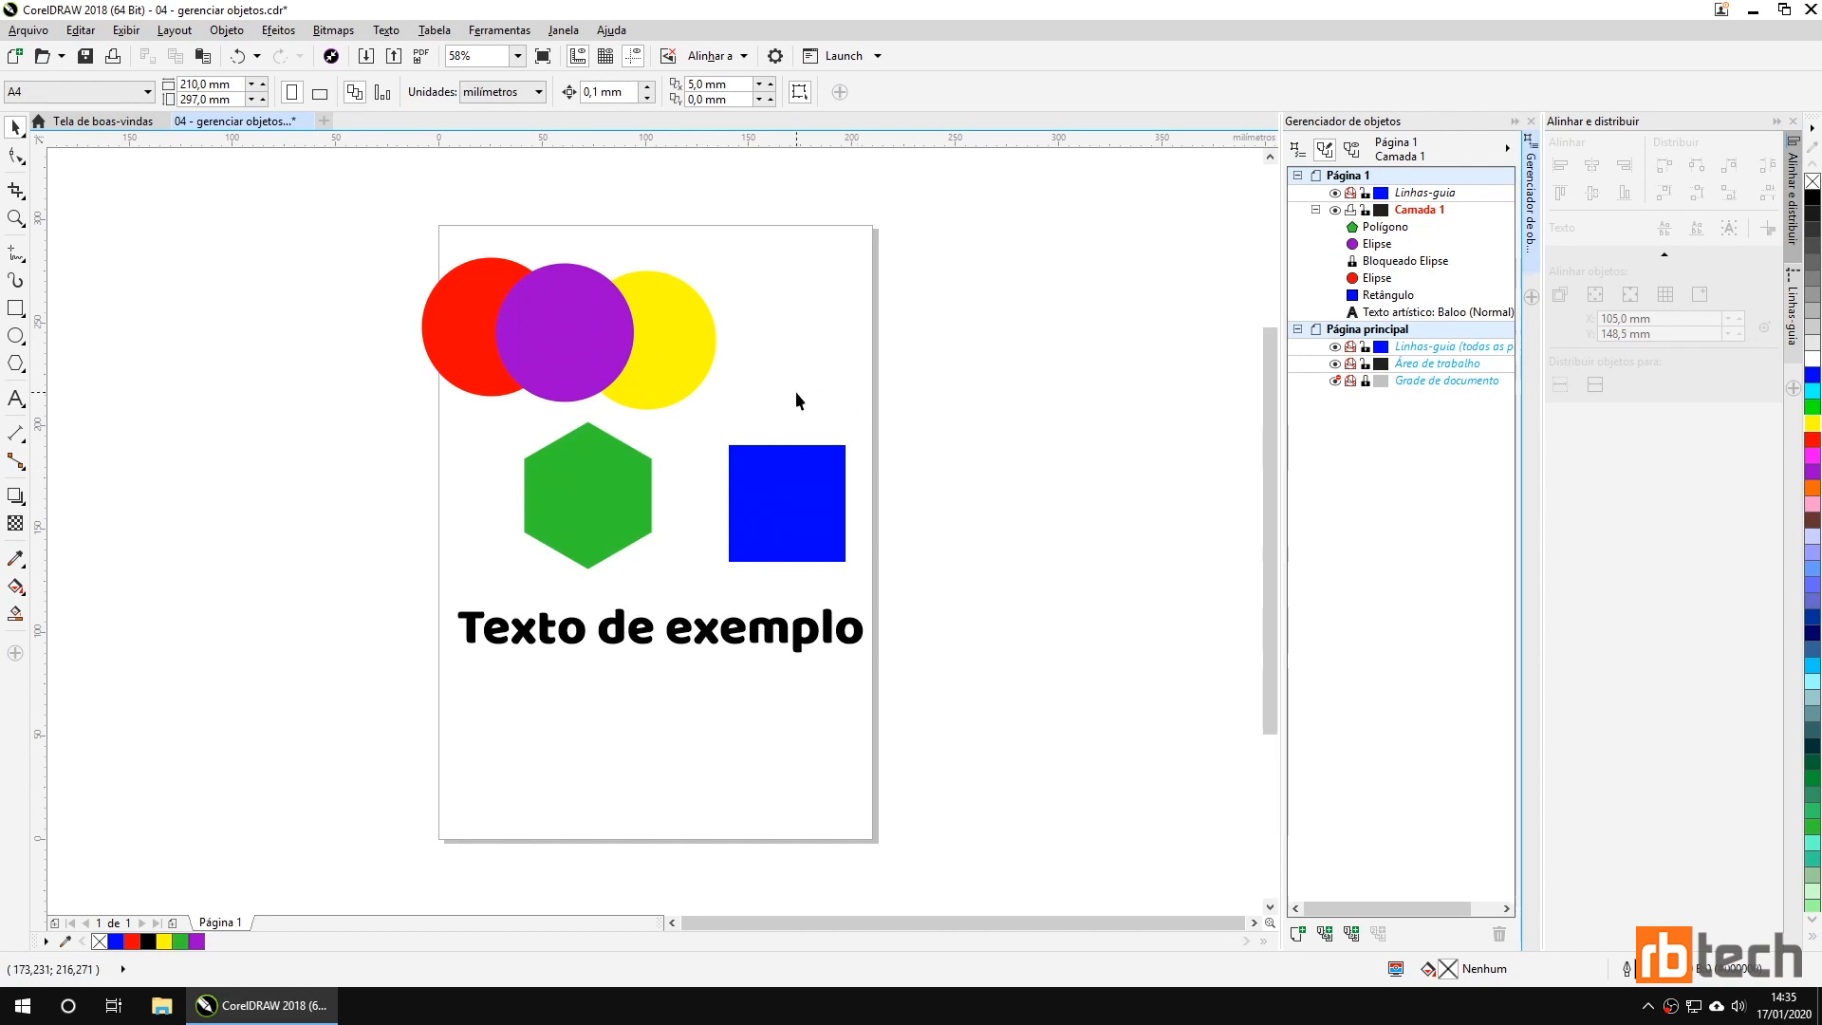
pyautogui.rightClick(670, 340)
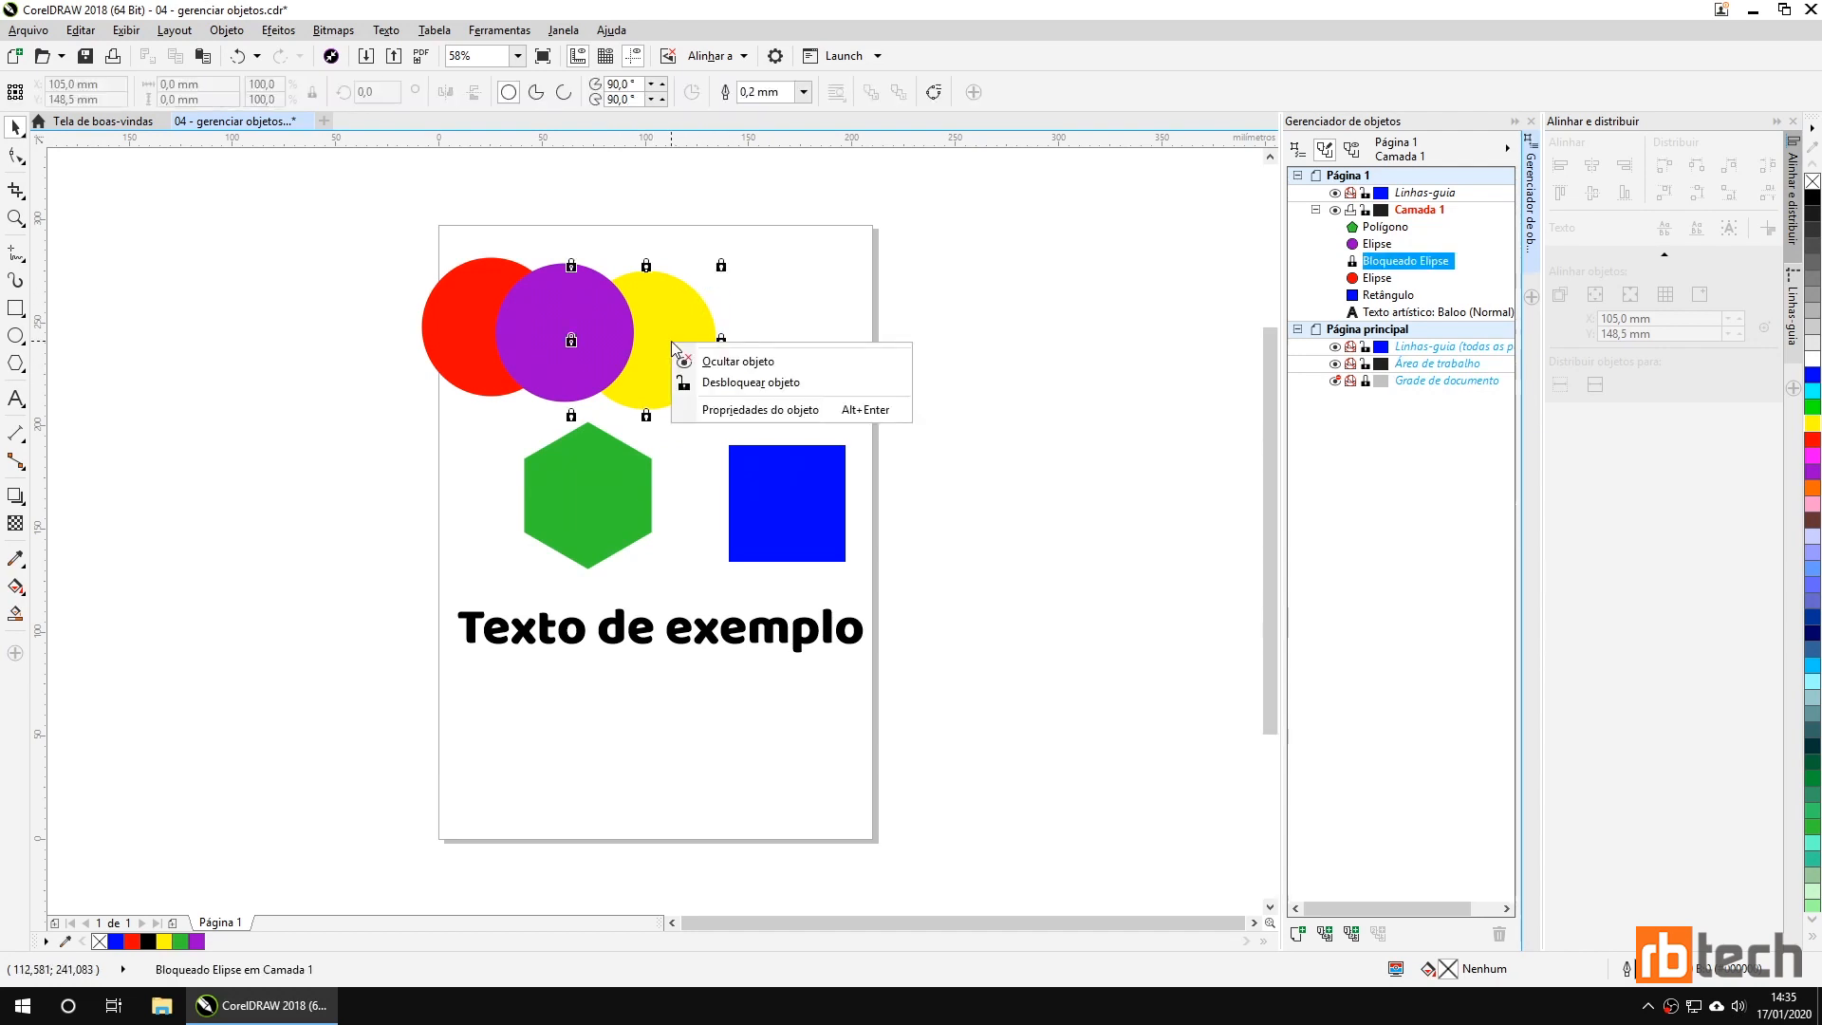
pyautogui.click(733, 383)
pyautogui.click(784, 365)
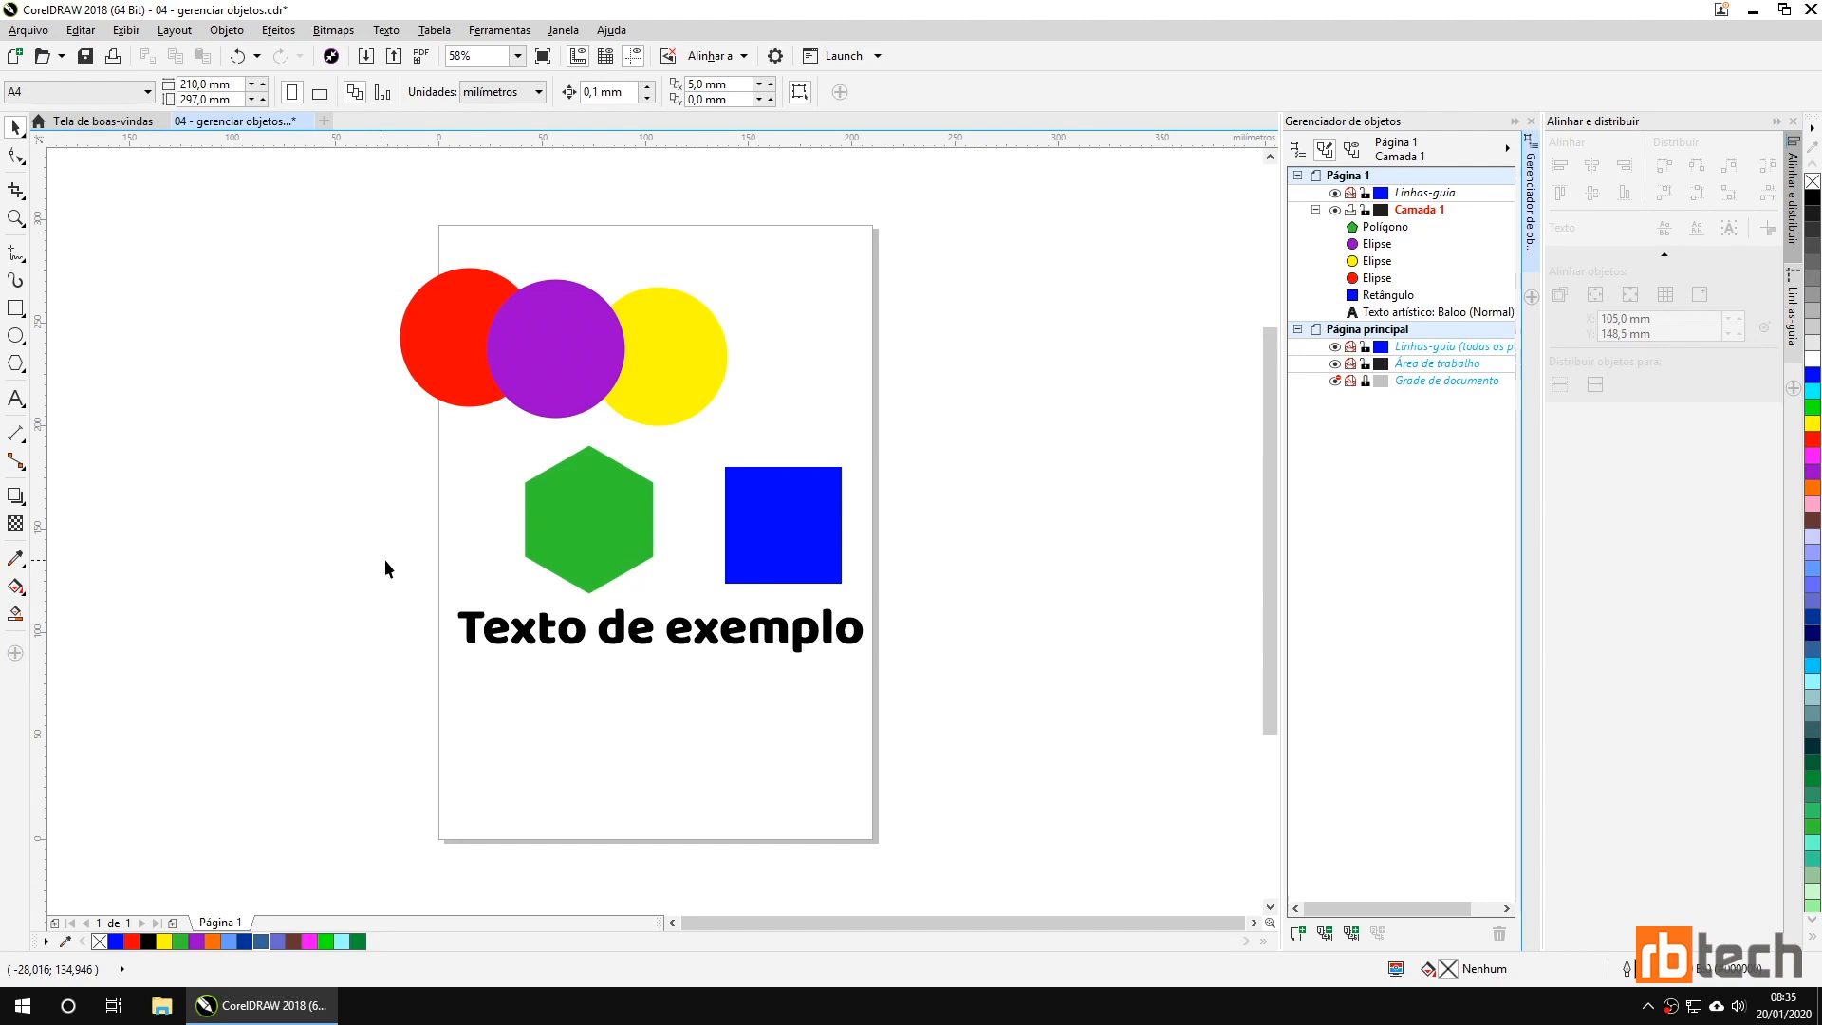
# Move the yellow circle up and away from the purple one, to about X 147 mm, Y 246 mm.
pyautogui.click(676, 368)
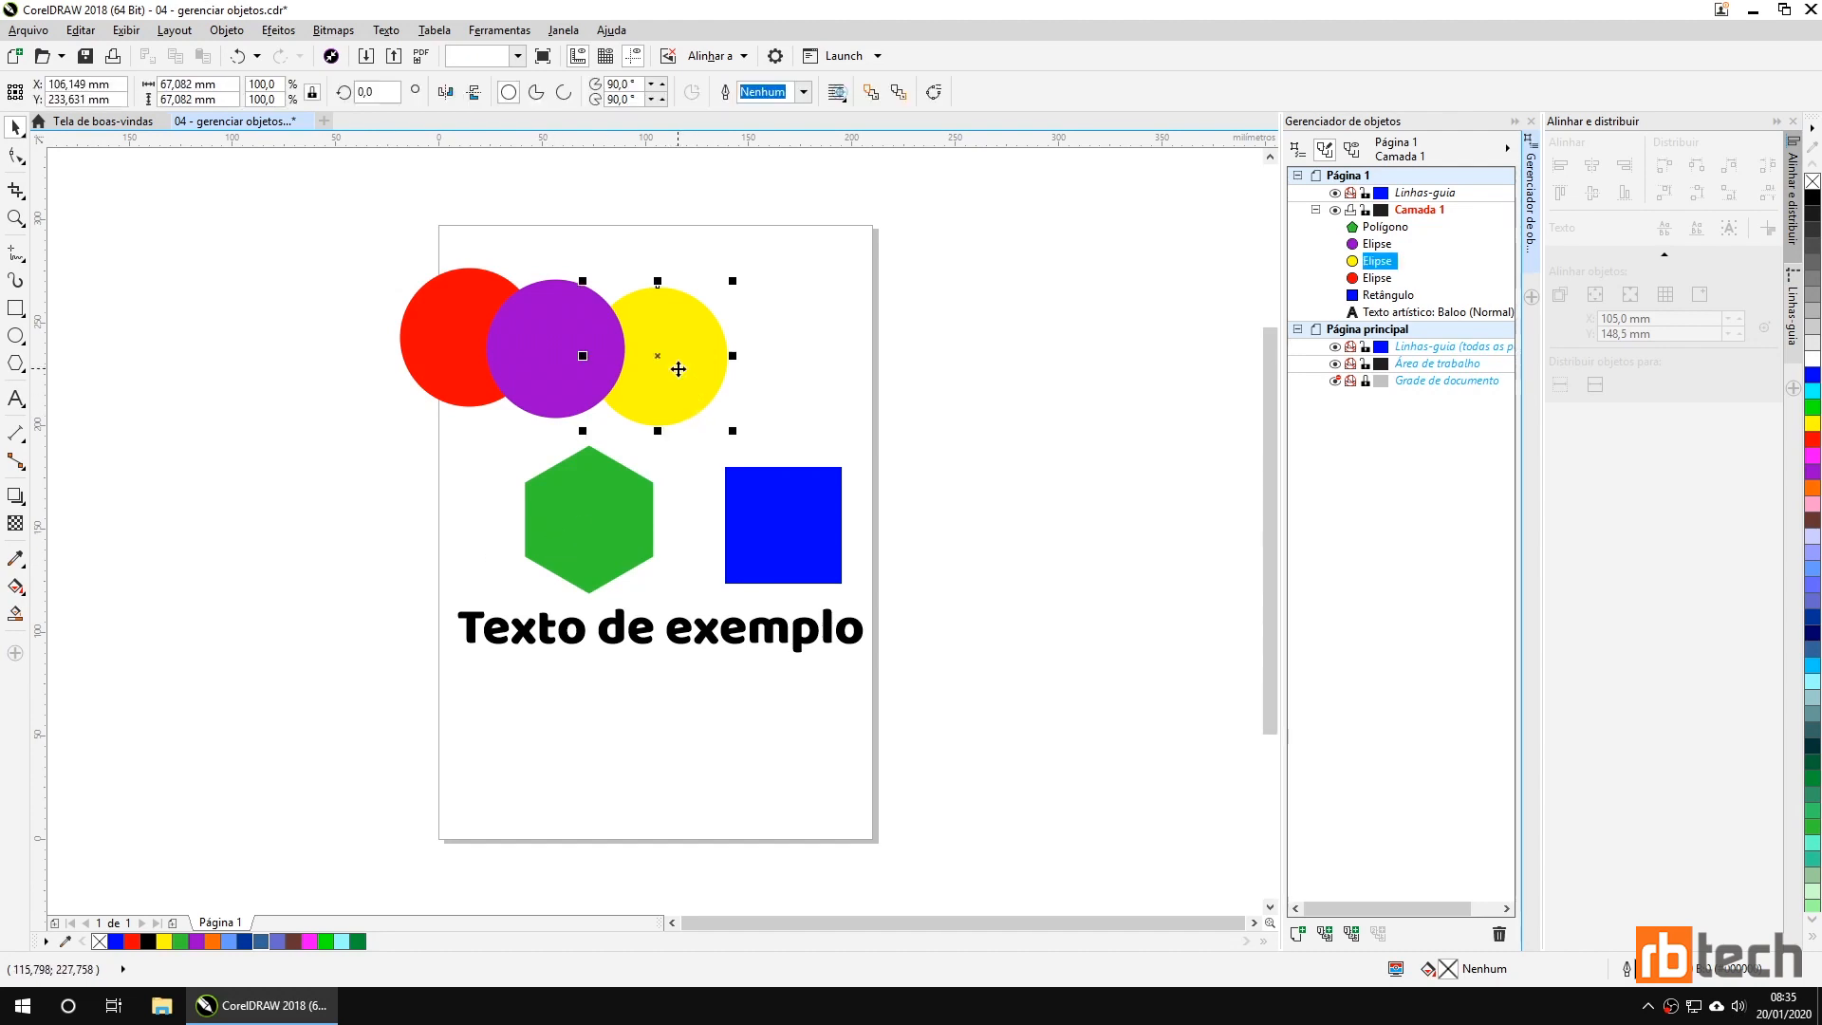
pyautogui.moveTo(672, 345); pyautogui.dragTo(750, 313)
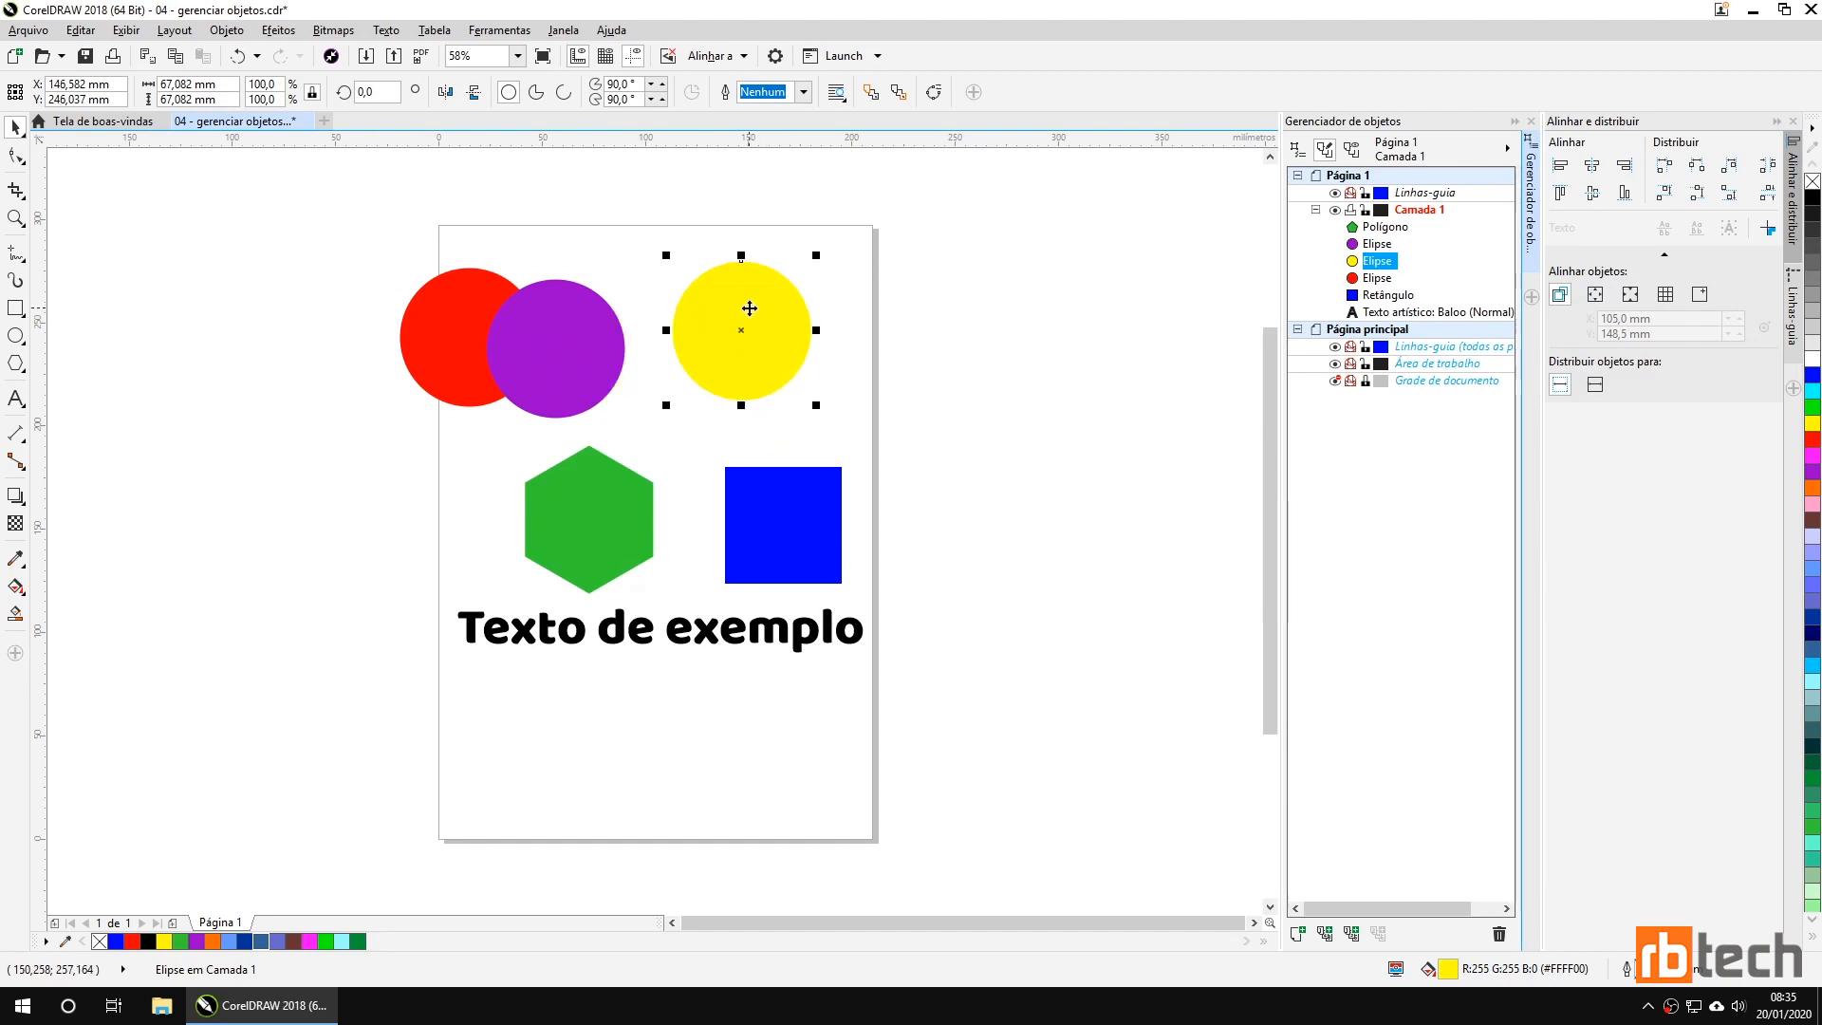
# Duplicate the yellow circle in place, move the copy to about X 221 mm, Y 233 mm, and delete that copy.
pyautogui.press('KP_Add')
pyautogui.moveTo(750, 309); pyautogui.dragTo(892, 335)
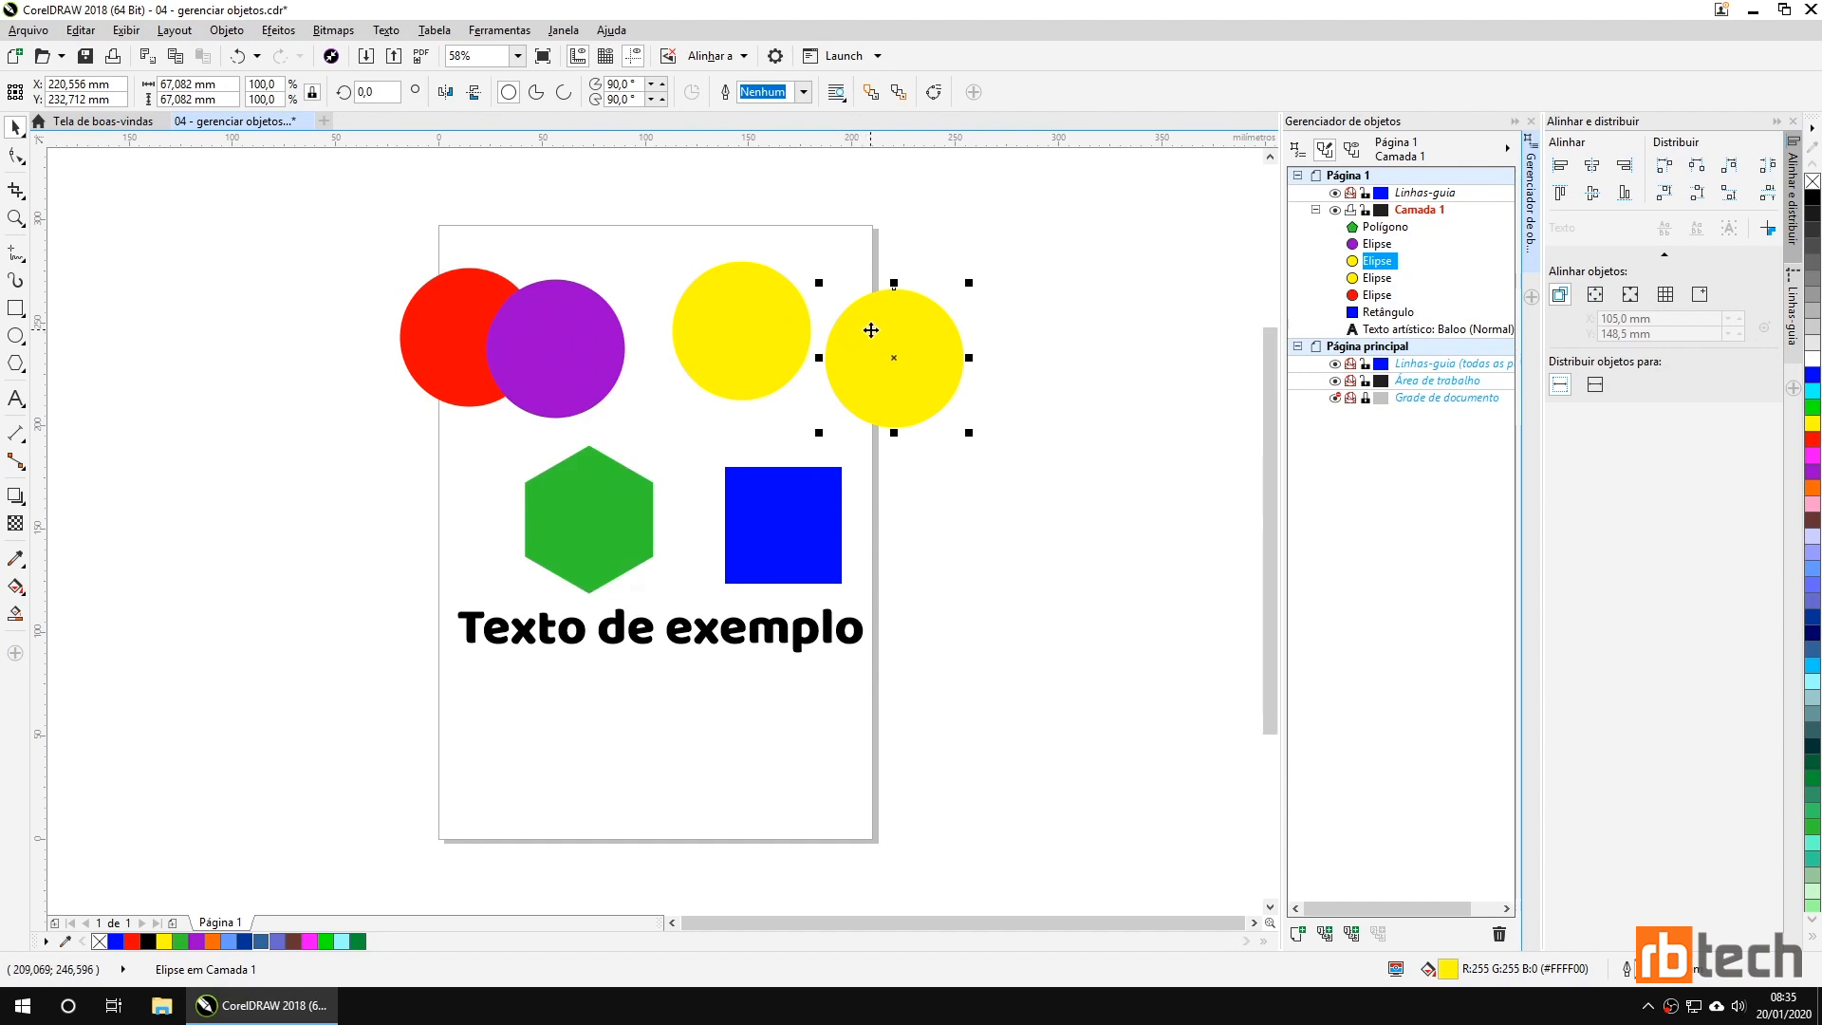
pyautogui.press('Delete')
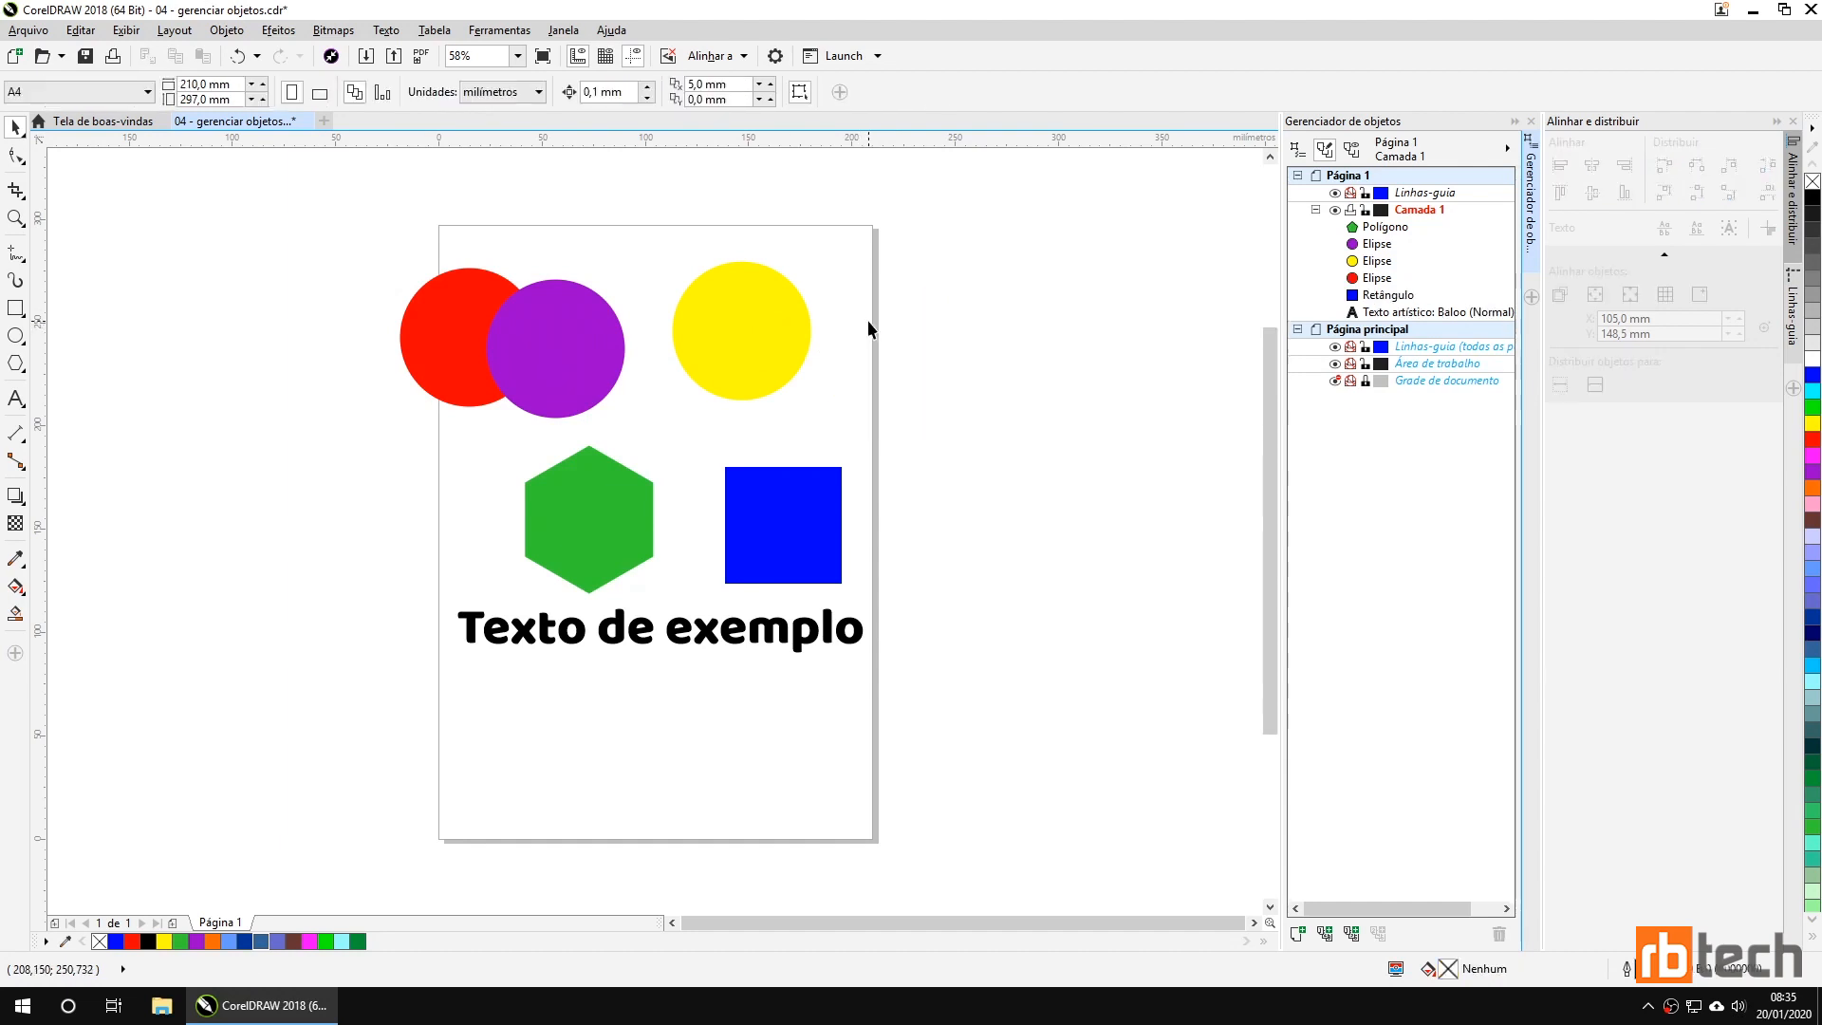
# Duplicate the yellow circle with Duplicar, move the copy to about X 191 mm, Y 242 mm, and undo the duplication.
pyautogui.click(725, 308)
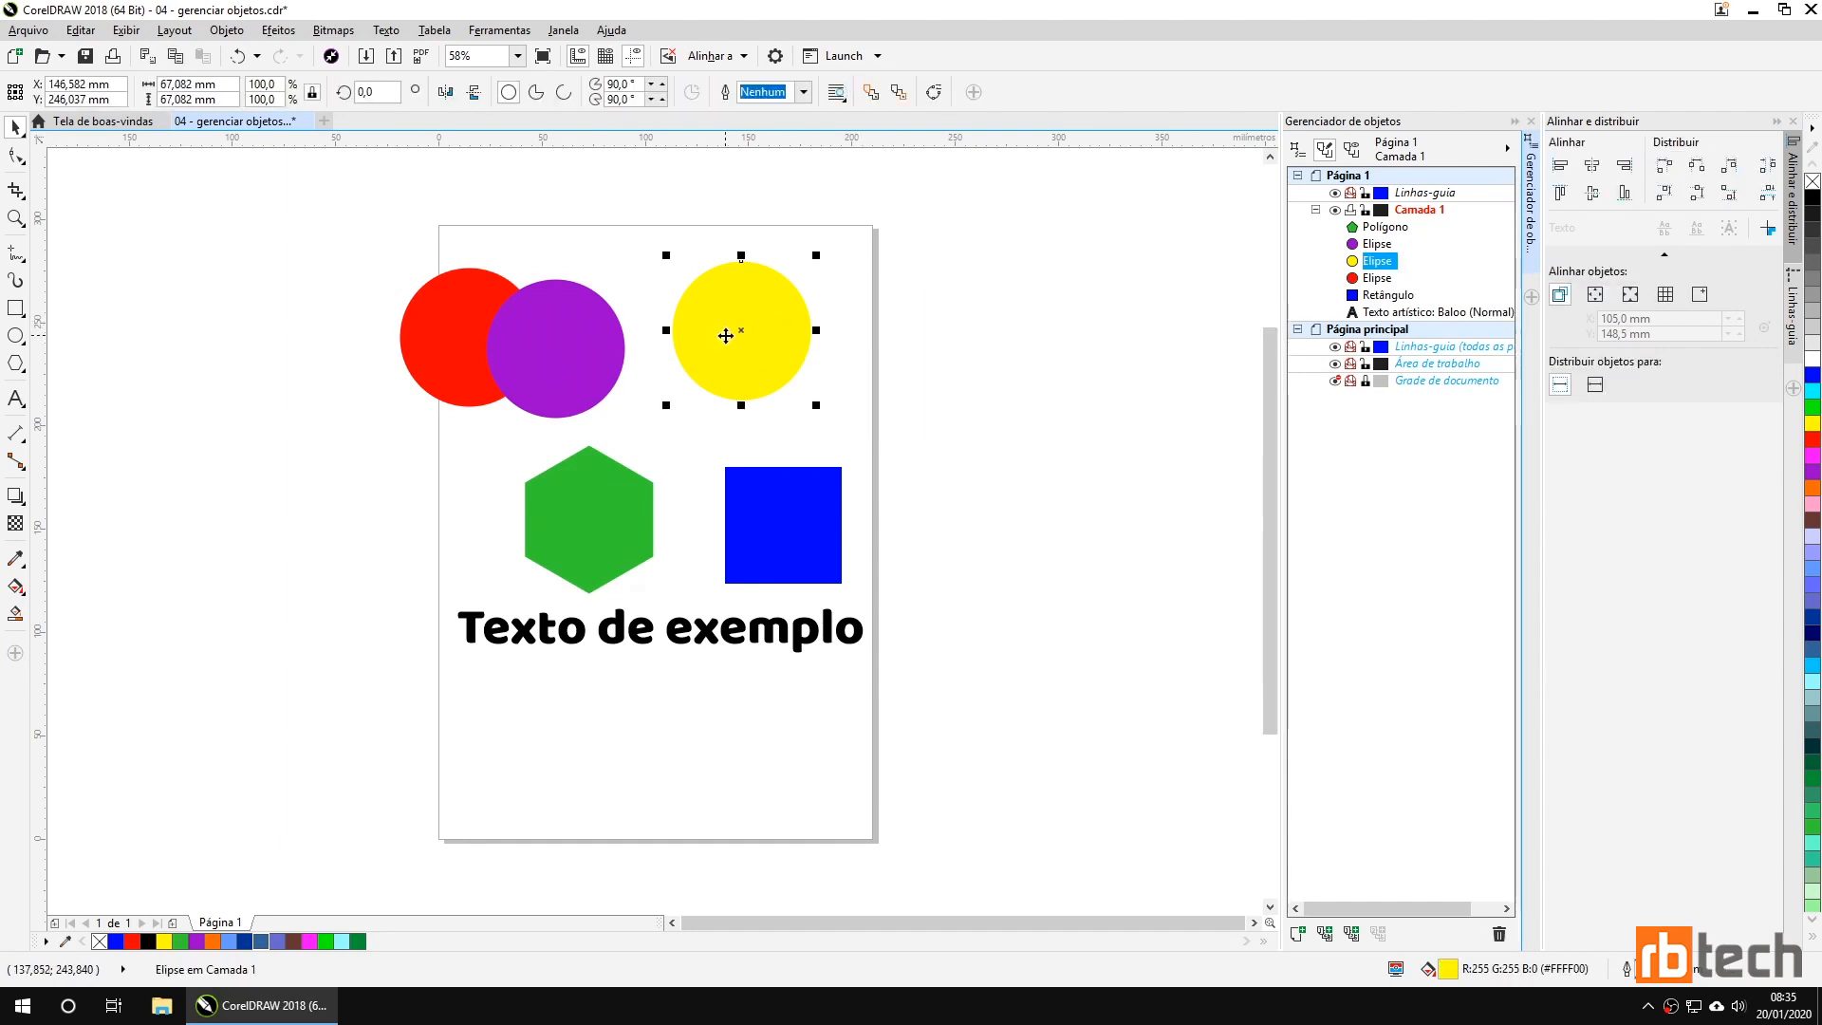
pyautogui.click(80, 30)
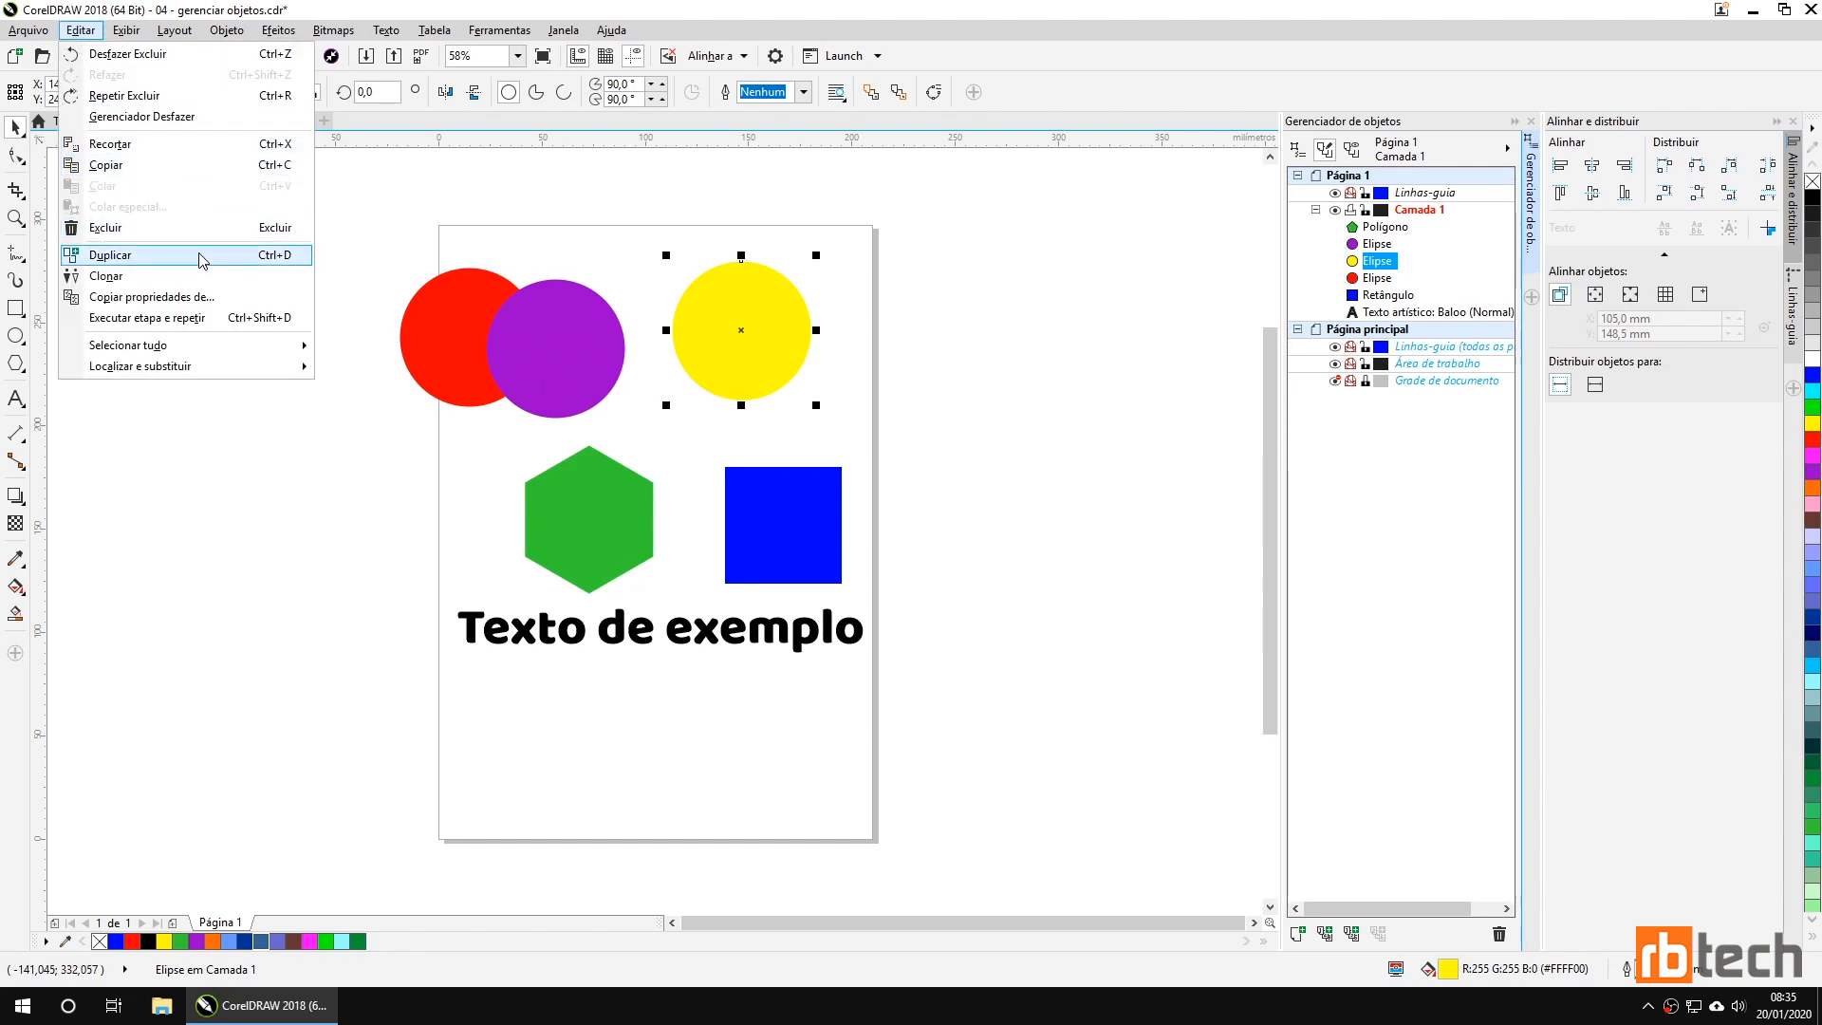
pyautogui.click(267, 256)
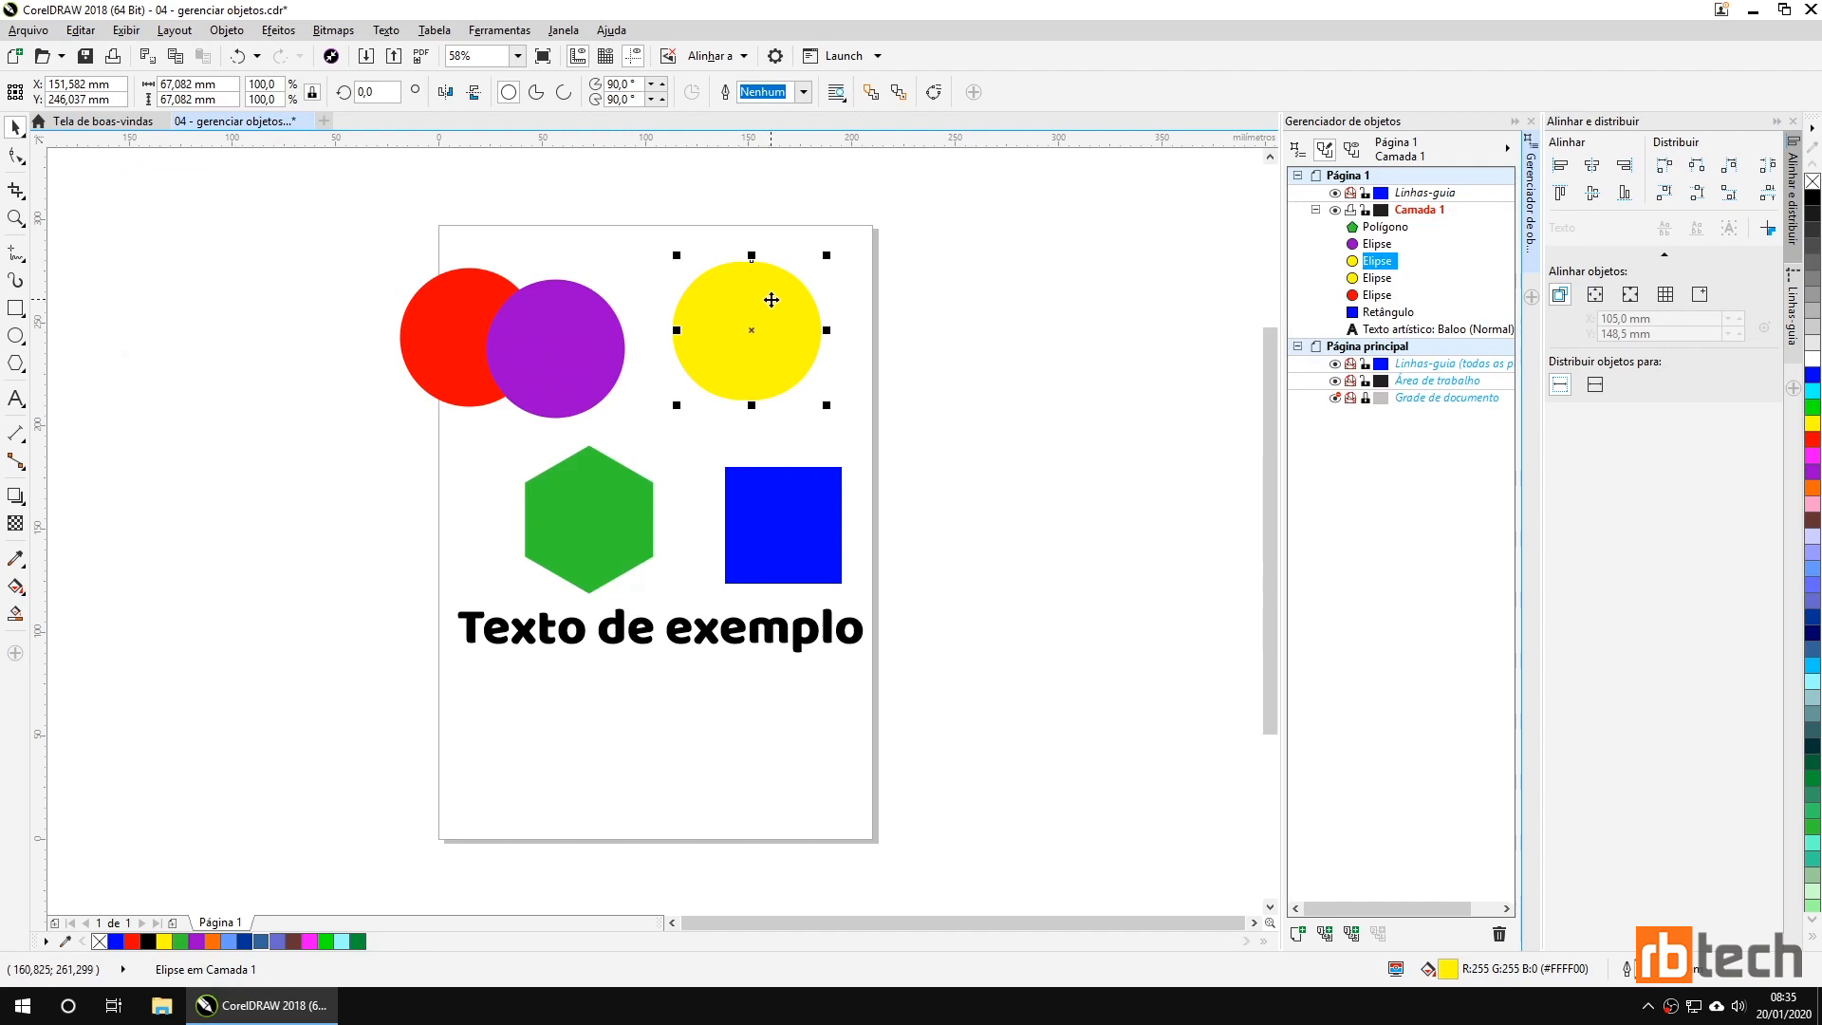
pyautogui.moveTo(772, 300); pyautogui.dragTo(853, 309)
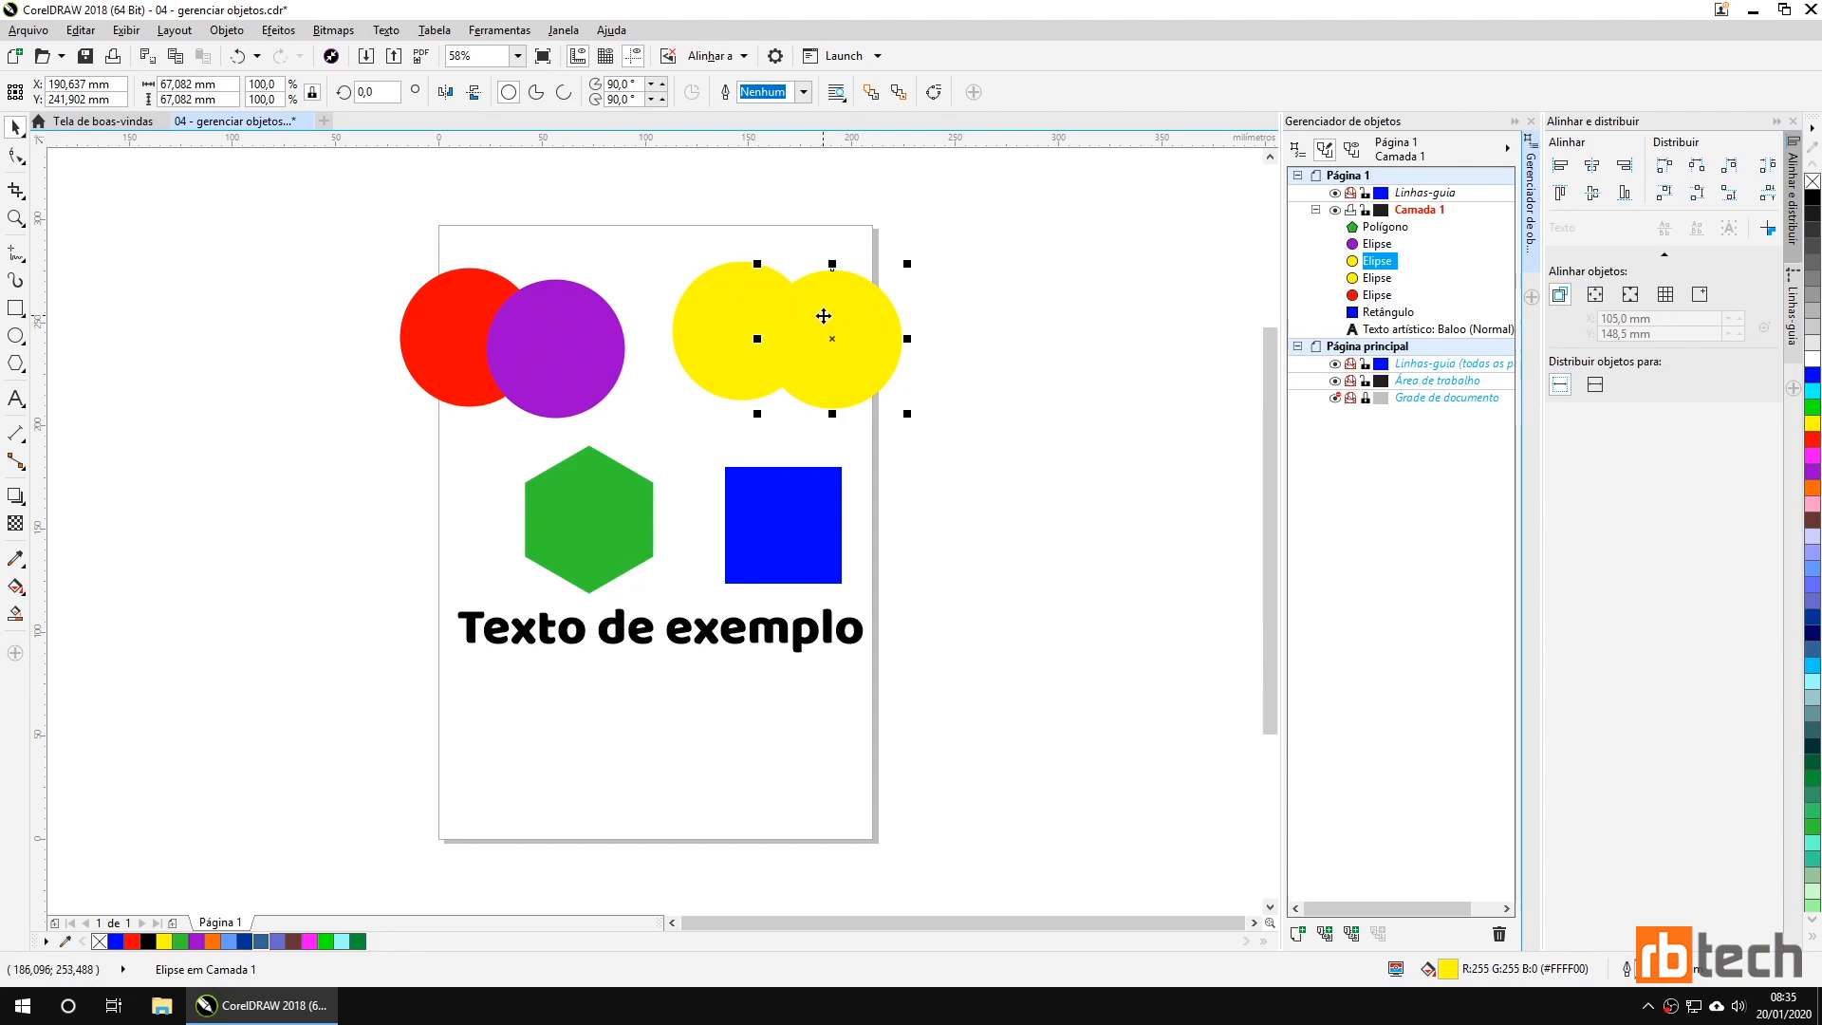
pyautogui.hotkey('ctrl', 'z')
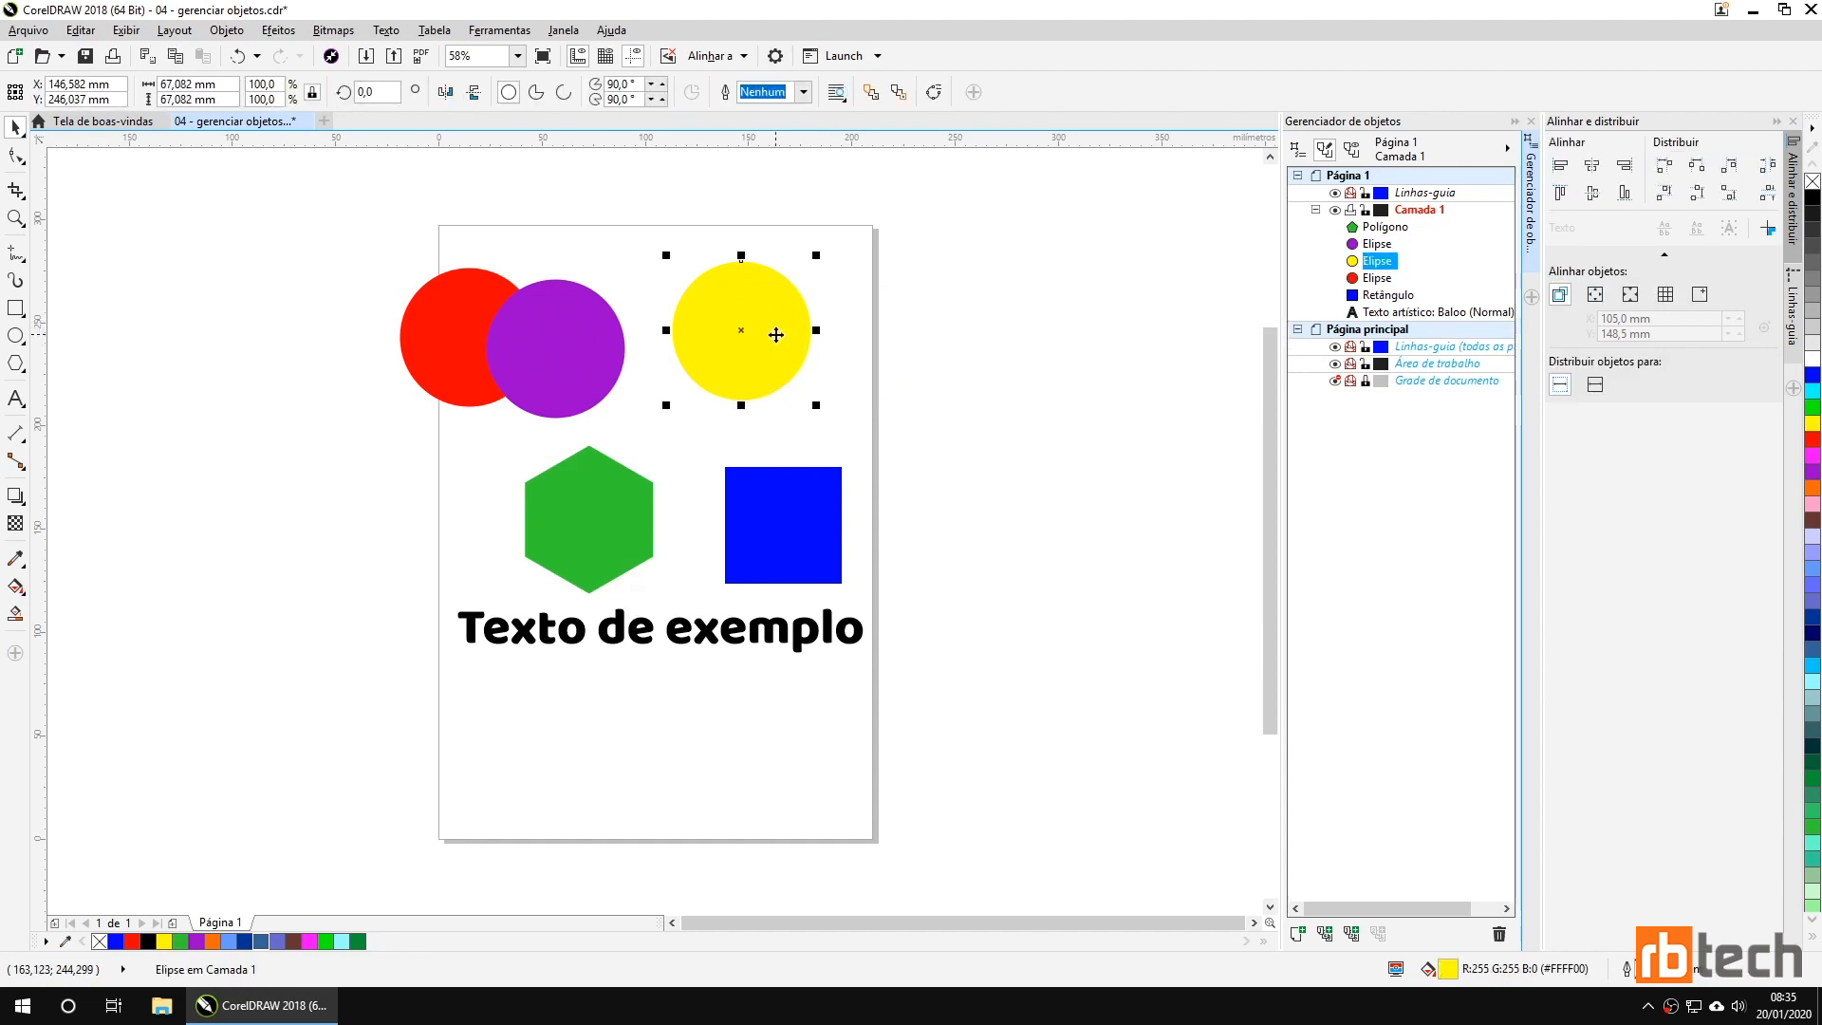
# Move the blue square off the page to about X 274 mm, Y 227 mm, and copy and paste it, deleting the pasted copy.
pyautogui.moveTo(760, 501); pyautogui.dragTo(983, 345)
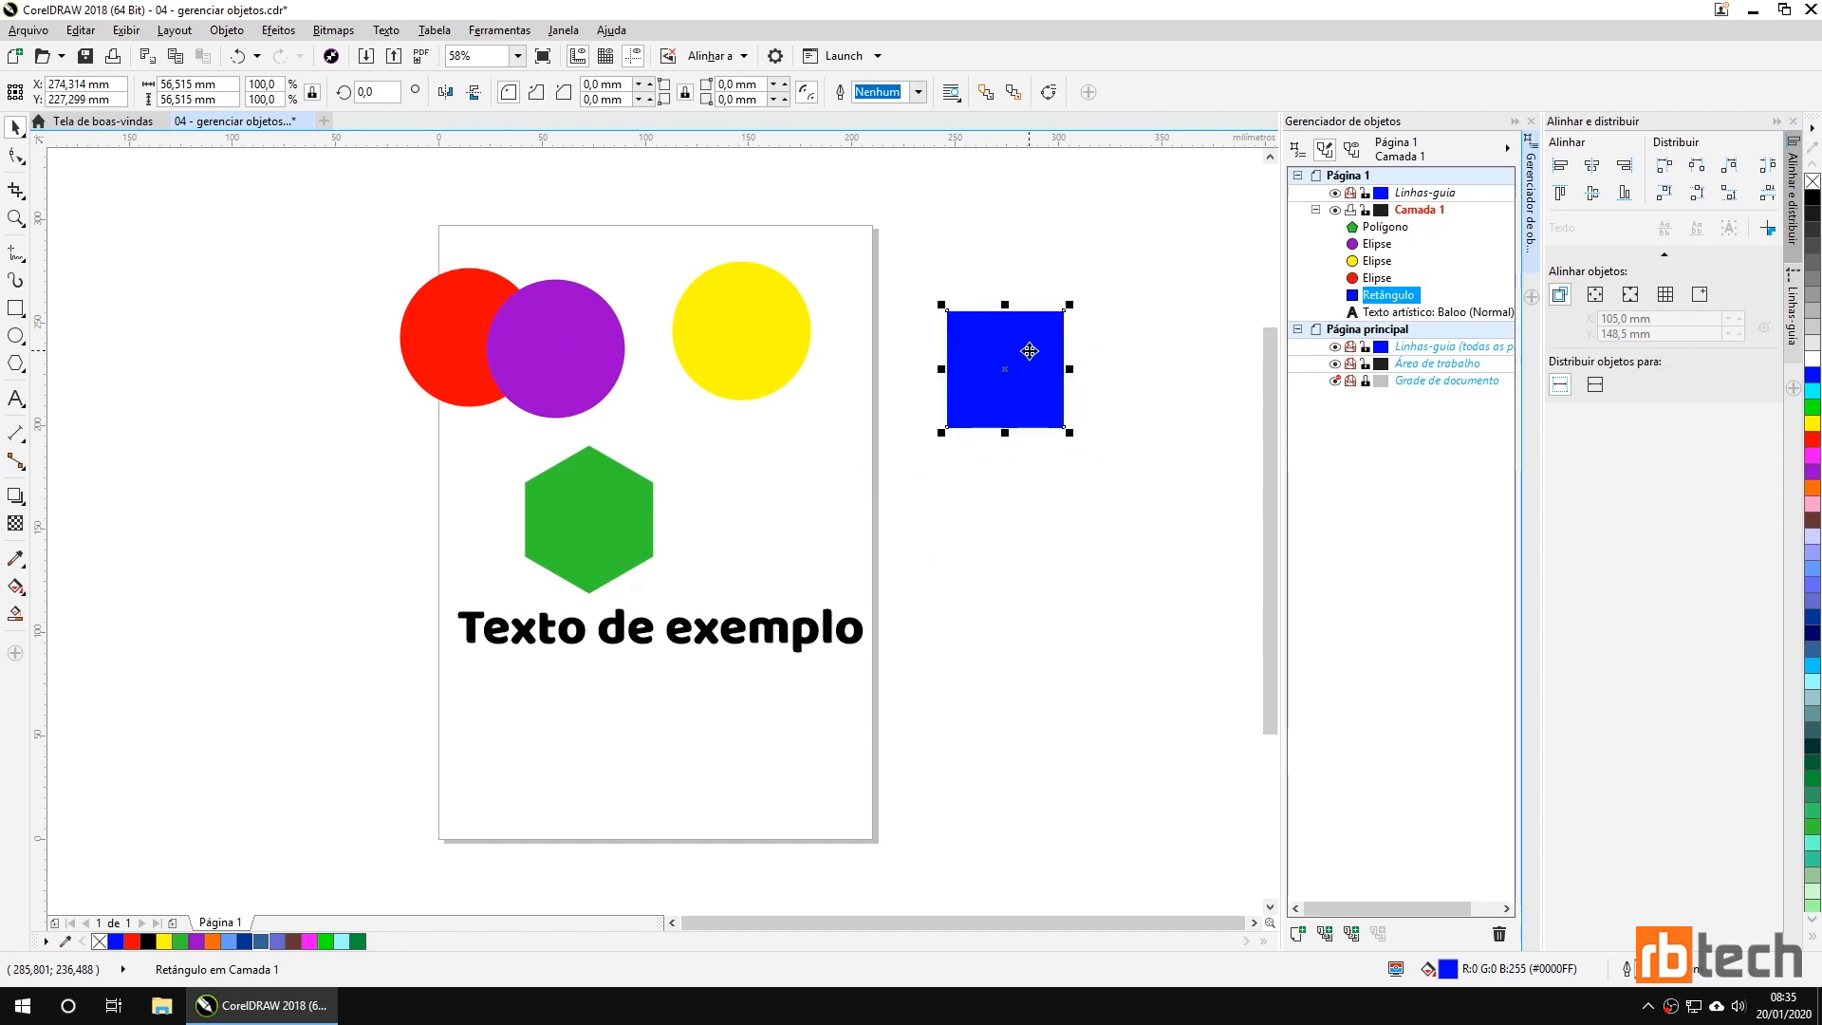
pyautogui.hotkey('ctrl', 'c')
pyautogui.hotkey('ctrl', 'v')
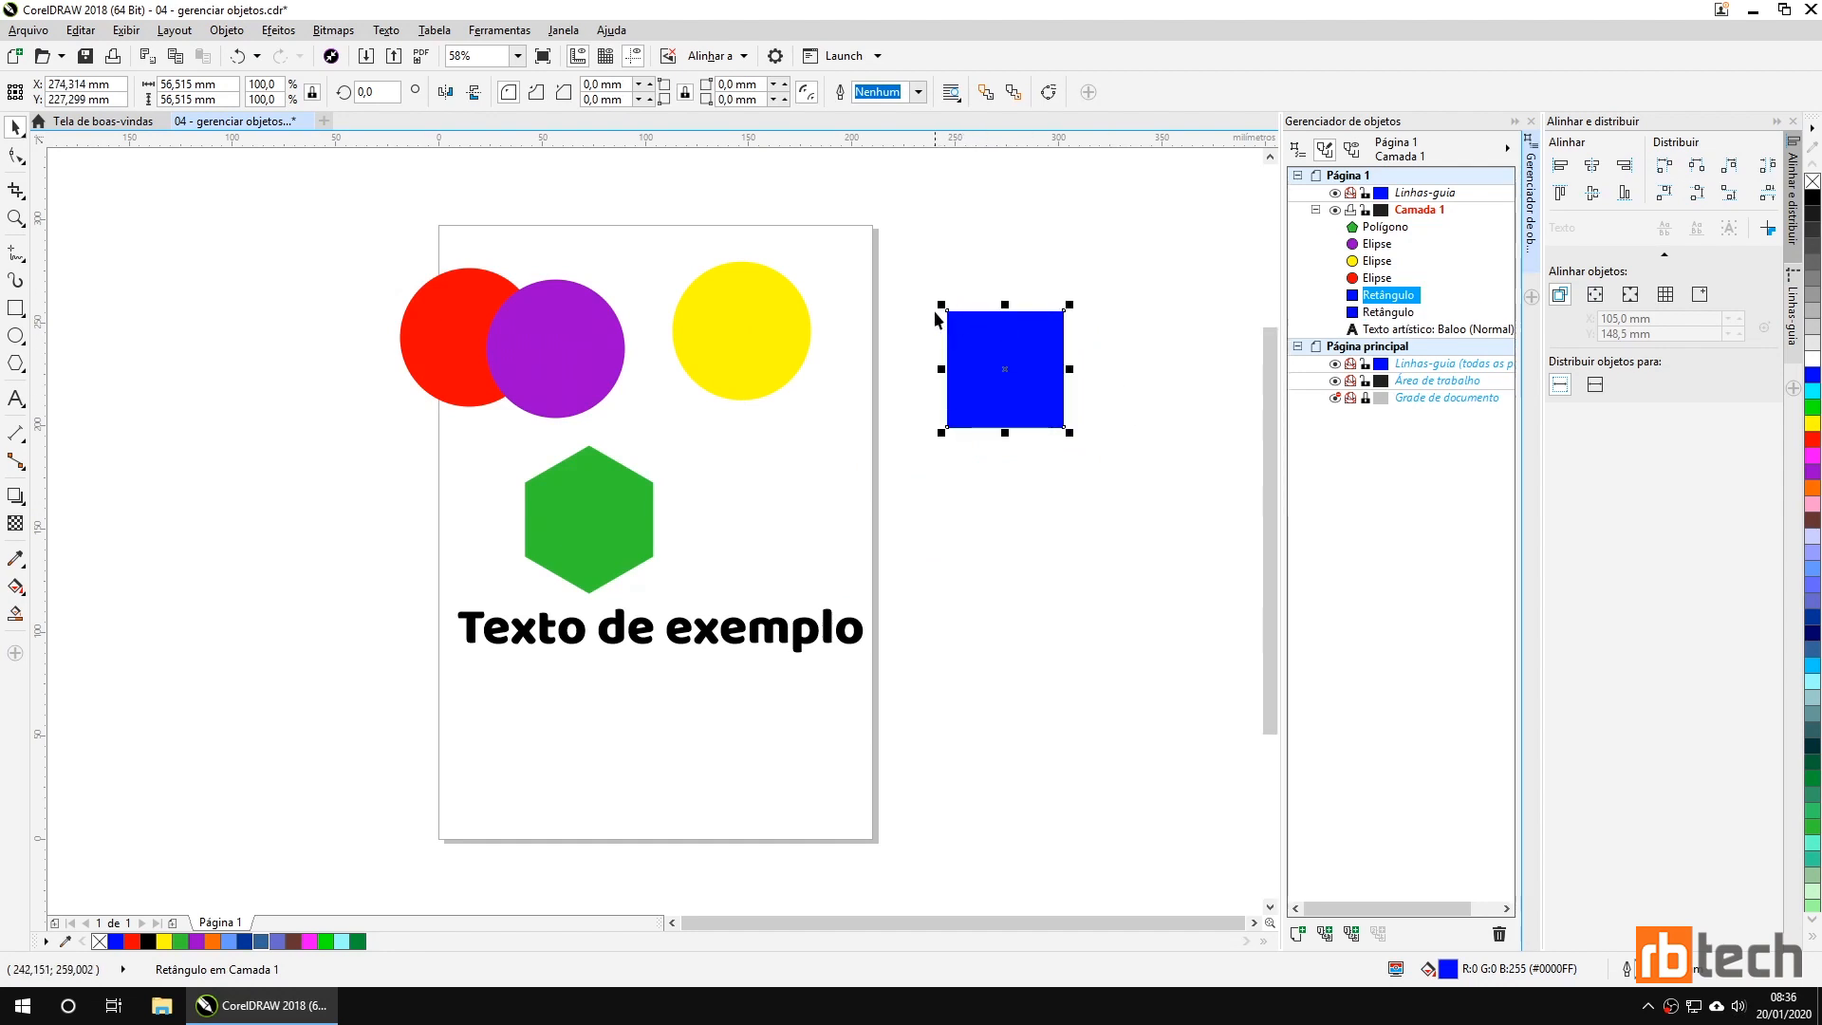
pyautogui.moveTo(1039, 353); pyautogui.dragTo(1042, 465)
pyautogui.press('Delete')
# Duplicate the blue square with Duplicar, move the copy to about X 325 mm, Y 168 mm, and delete that copy.
pyautogui.click(1014, 379)
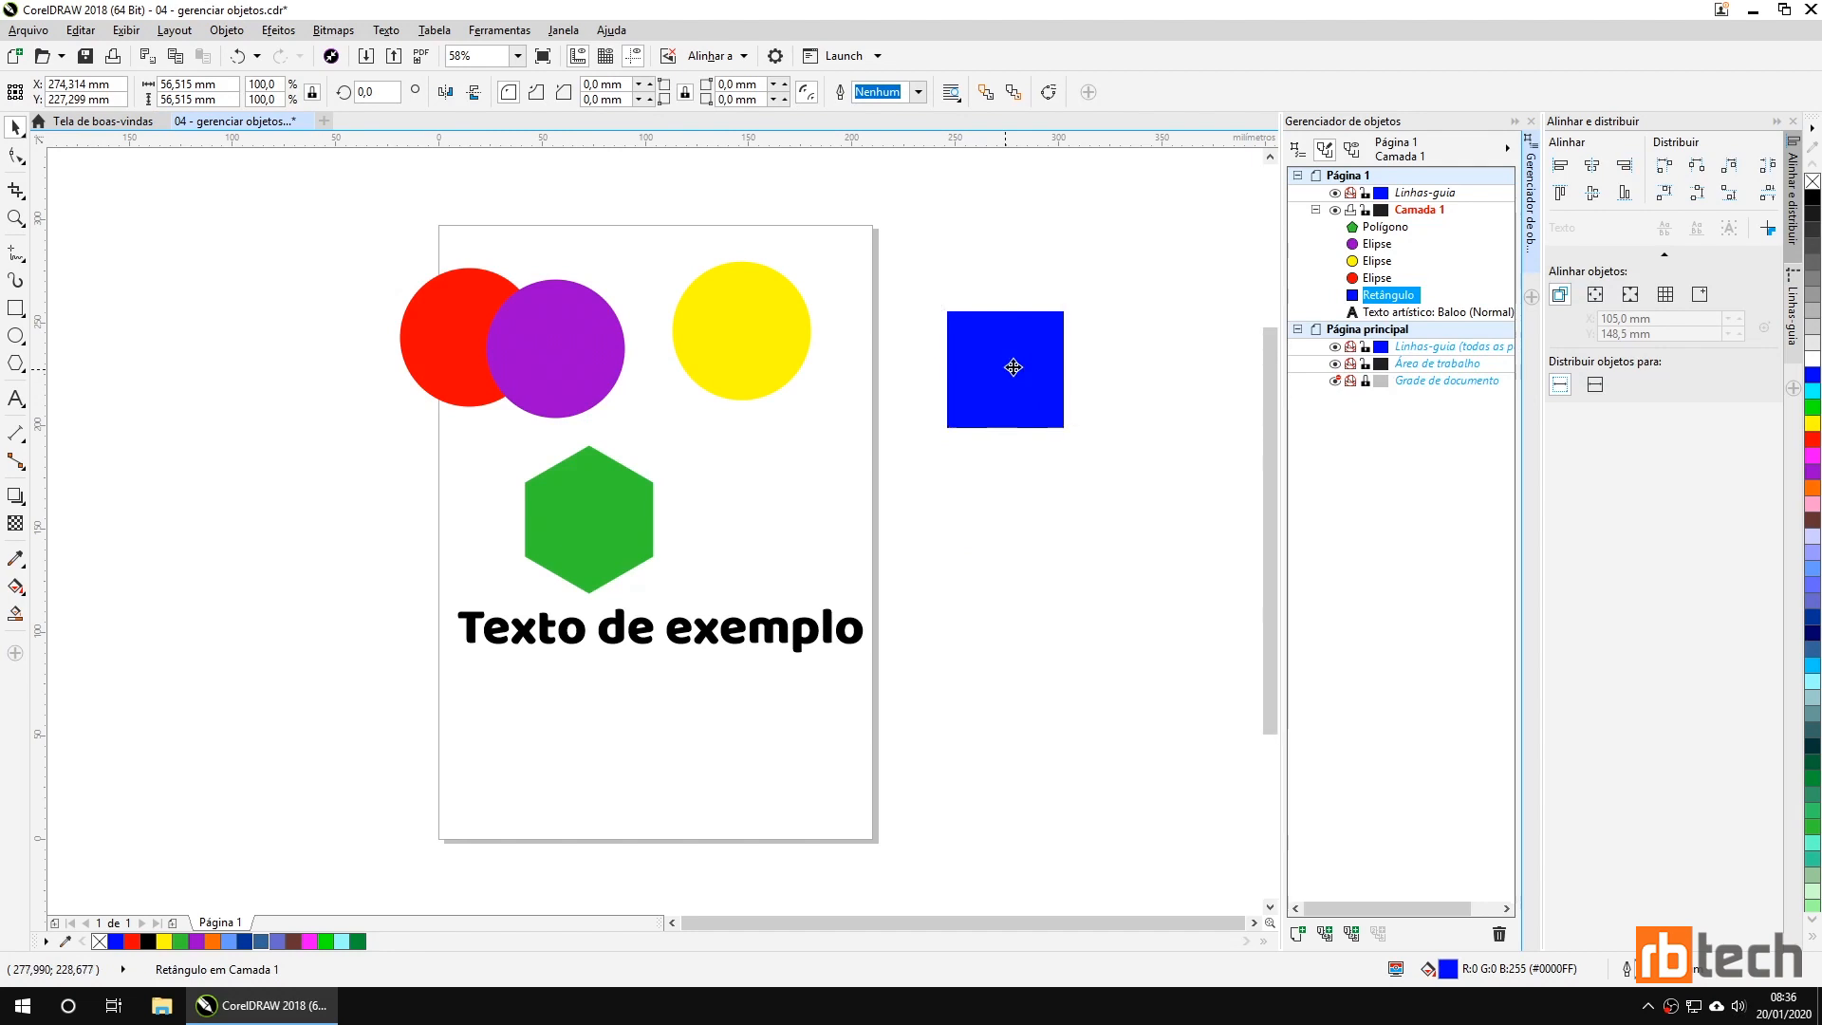
pyautogui.hotkey('ctrl', 'd')
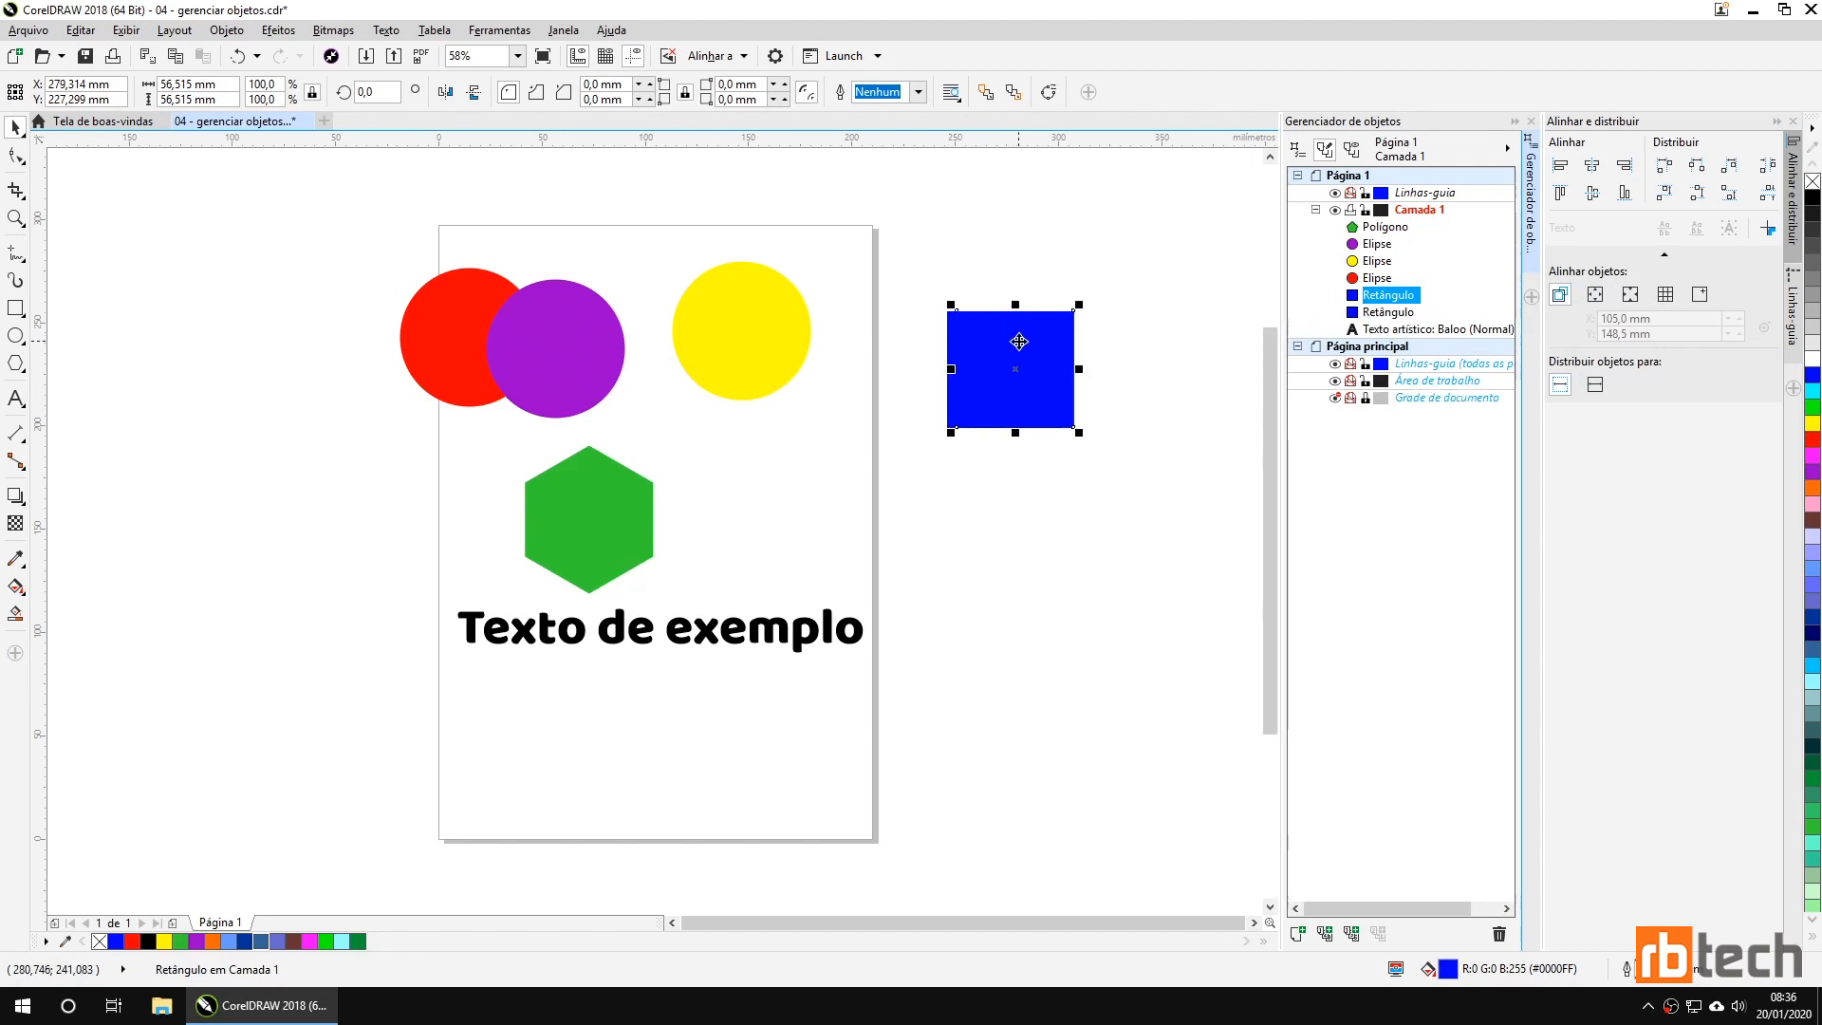
pyautogui.moveTo(1009, 341); pyautogui.dragTo(1104, 466)
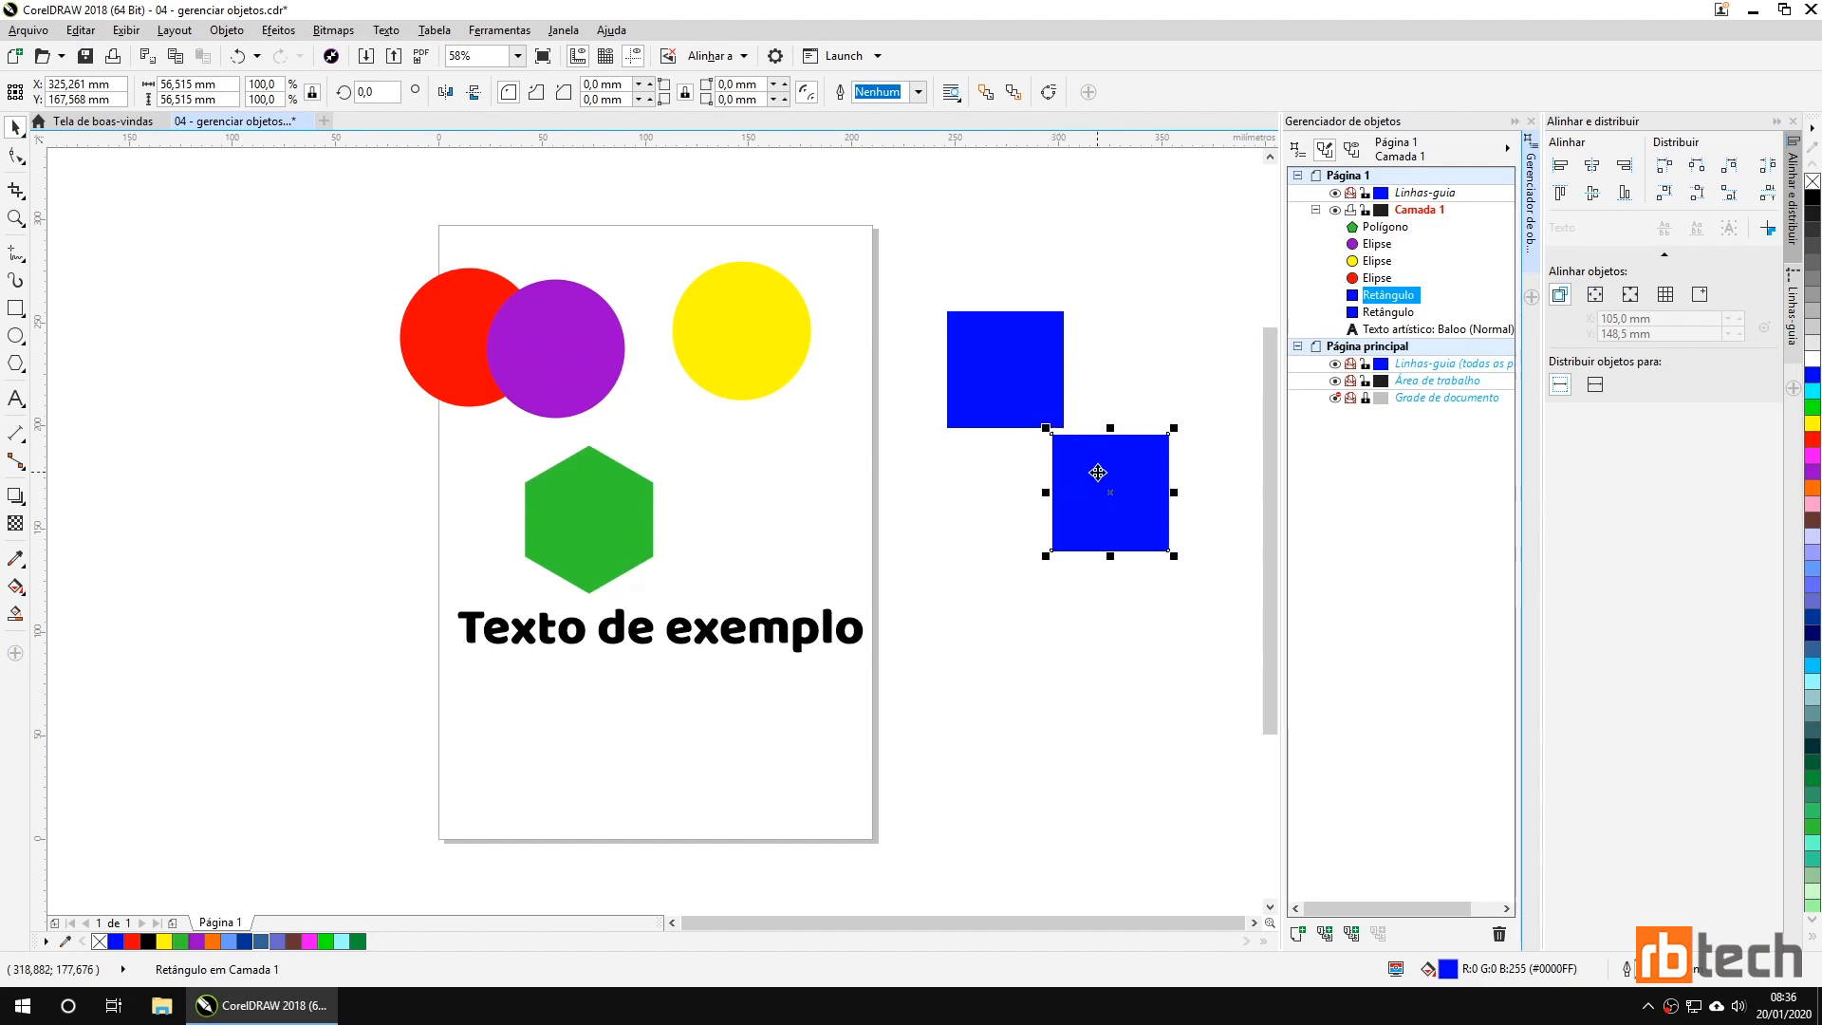
pyautogui.press('Delete')
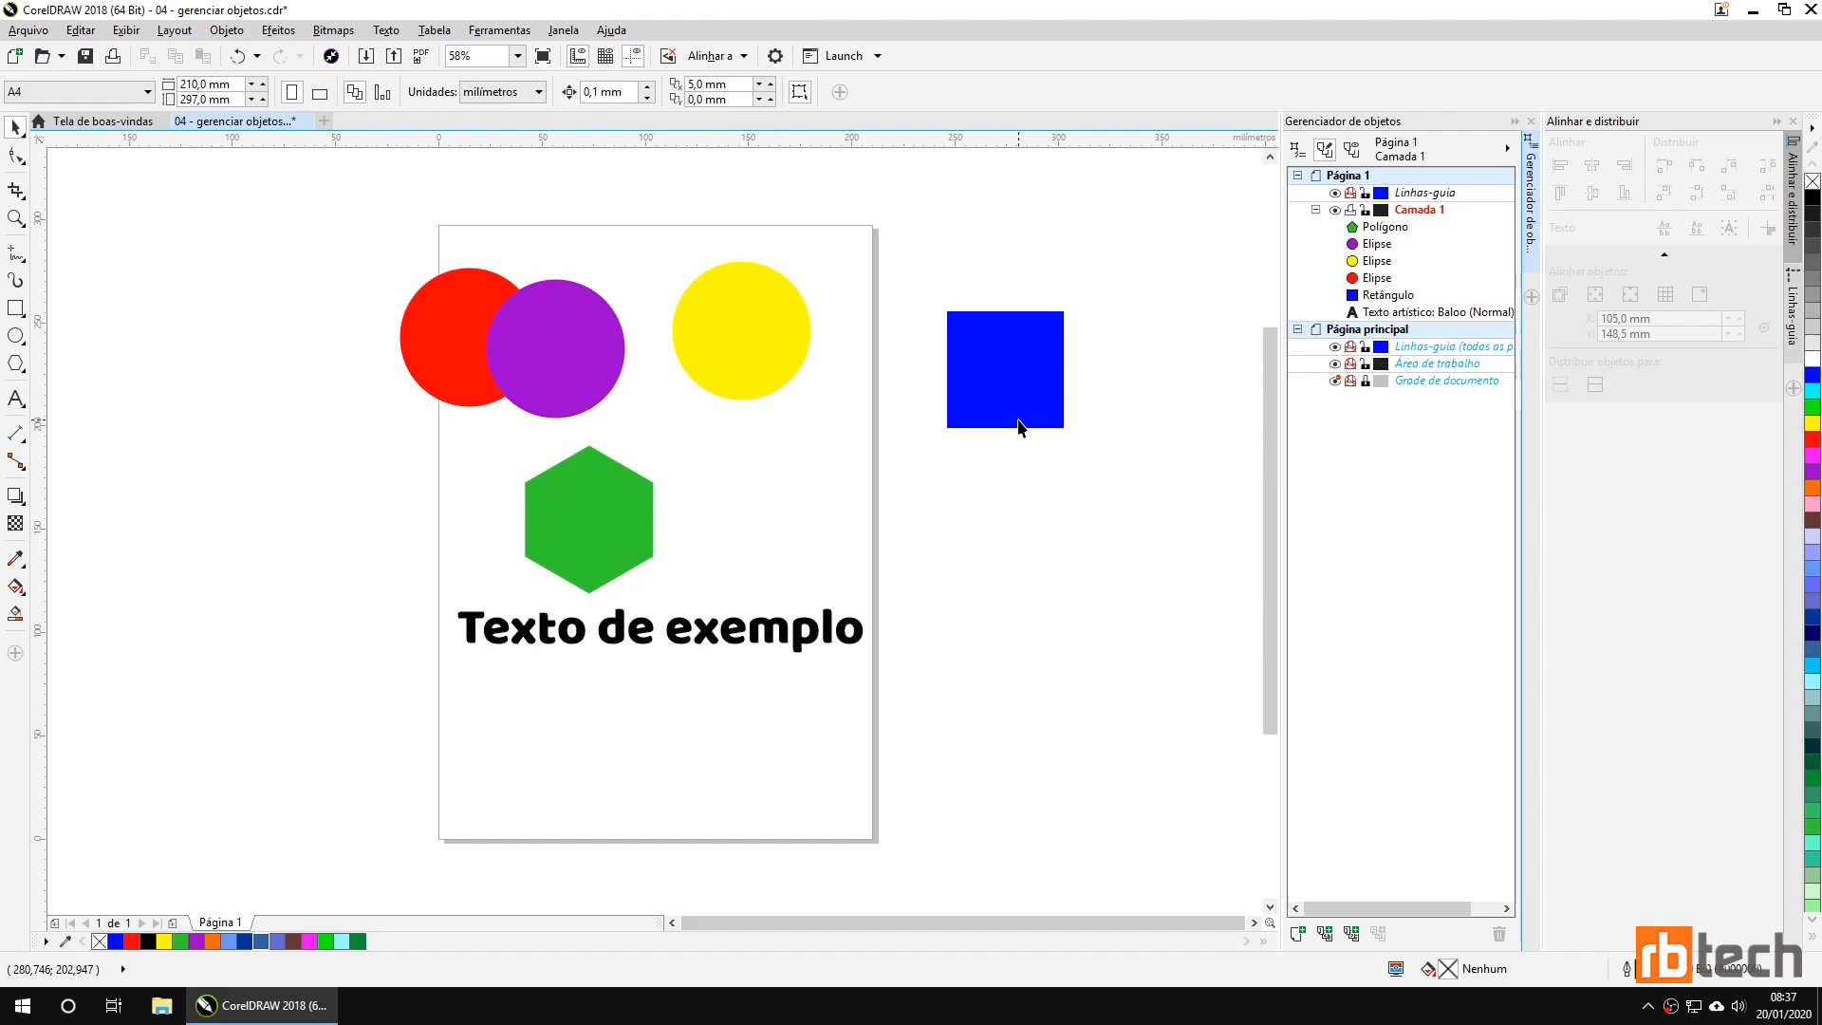
# Move the blue square slightly closer to the page, to about X 259 mm, Y 222 mm.
pyautogui.click(1009, 380)
pyautogui.moveTo(996, 345)
pyautogui.mouseDown()
pyautogui.moveTo(953, 322)
pyautogui.moveTo(964, 356)
pyautogui.mouseUp()
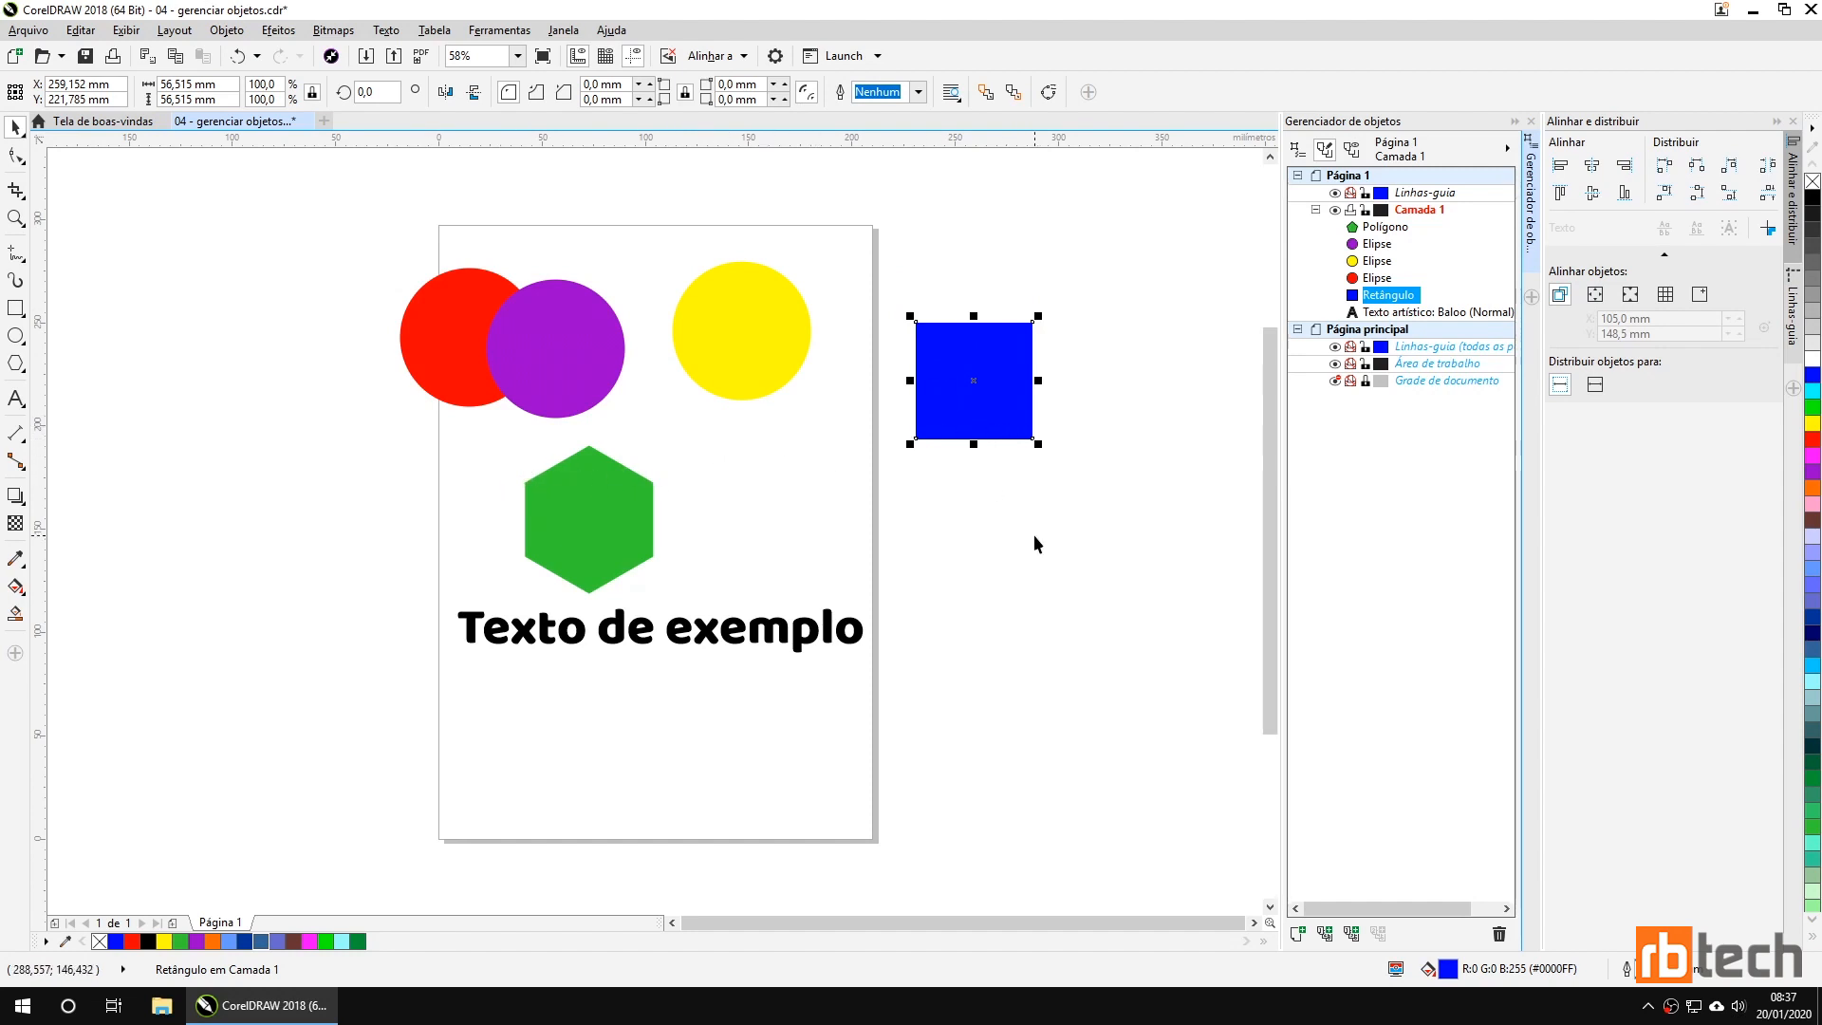
# Set the duplicate distance to 10 mm horizontally and 10 mm vertically, with no object selected.
pyautogui.click(970, 533)
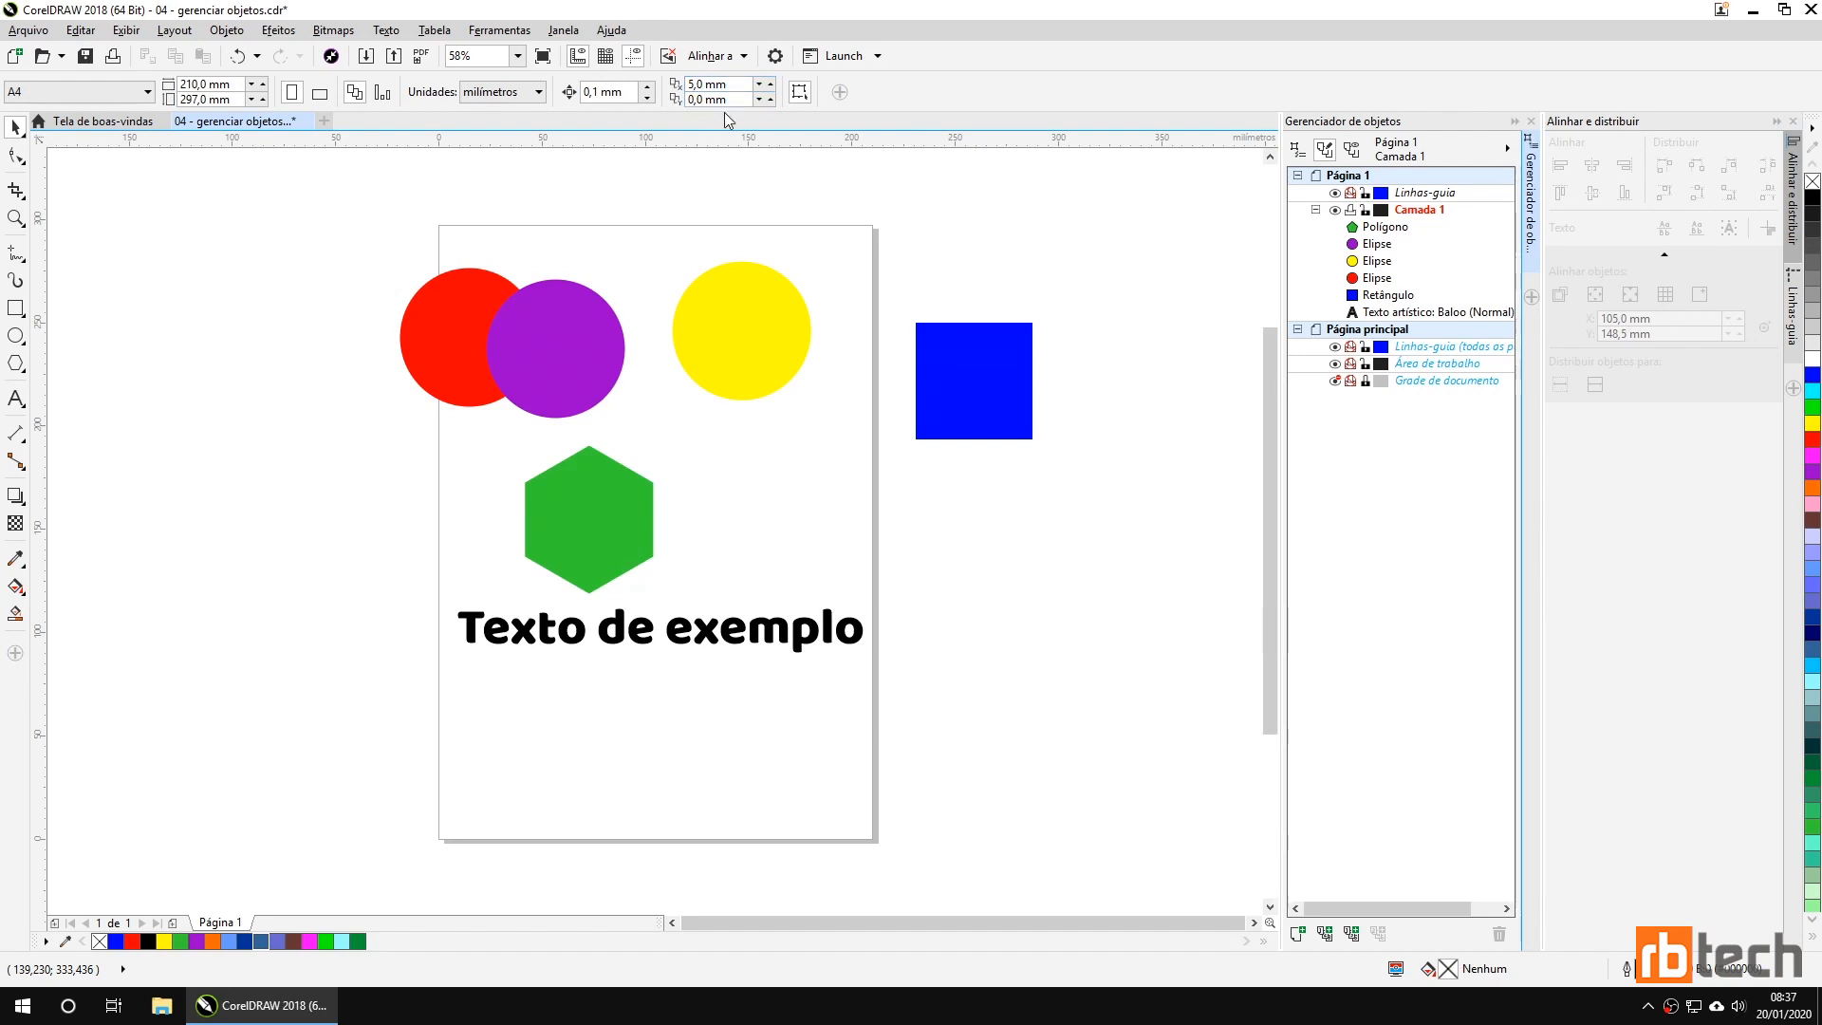
pyautogui.moveTo(703, 85); pyautogui.dragTo(662, 93)
pyautogui.write('10')
pyautogui.press('Tab')
pyautogui.write('10')
# Duplicate the blue square five times in a row with Duplicar and undo all the duplicates.
pyautogui.click(992, 382)
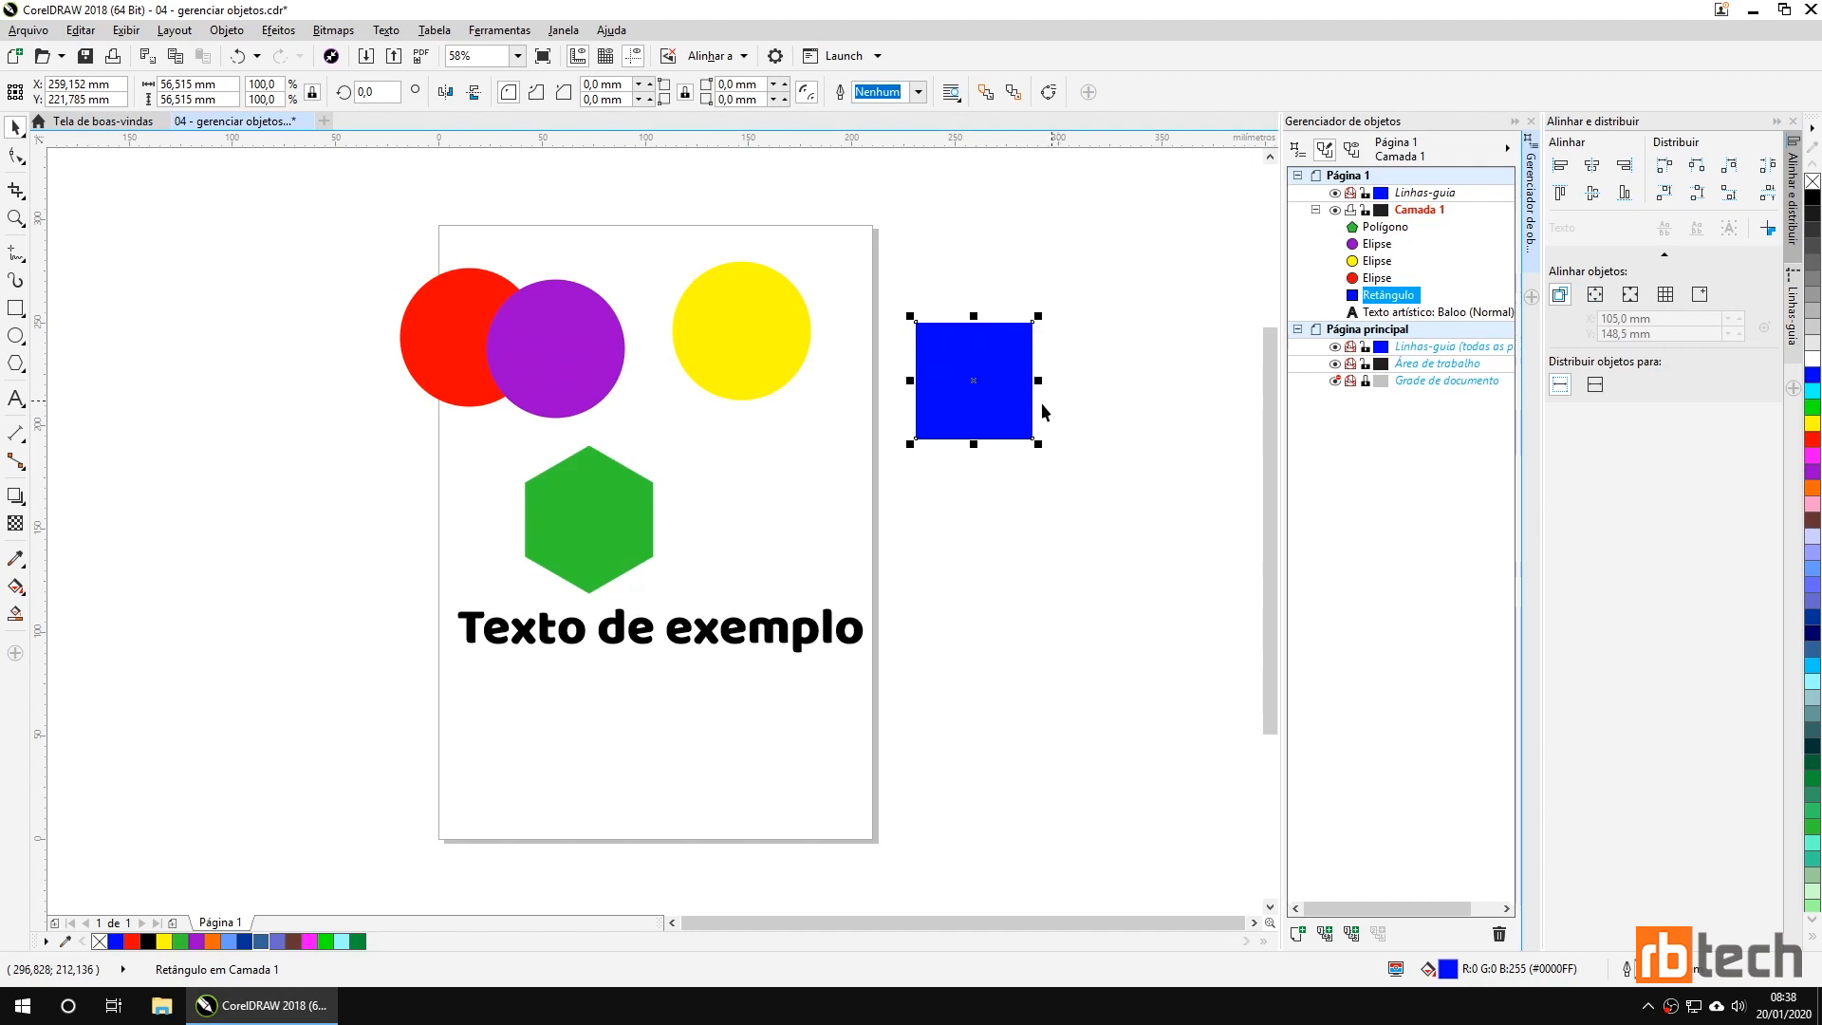
pyautogui.hotkey('ctrl', 'd')
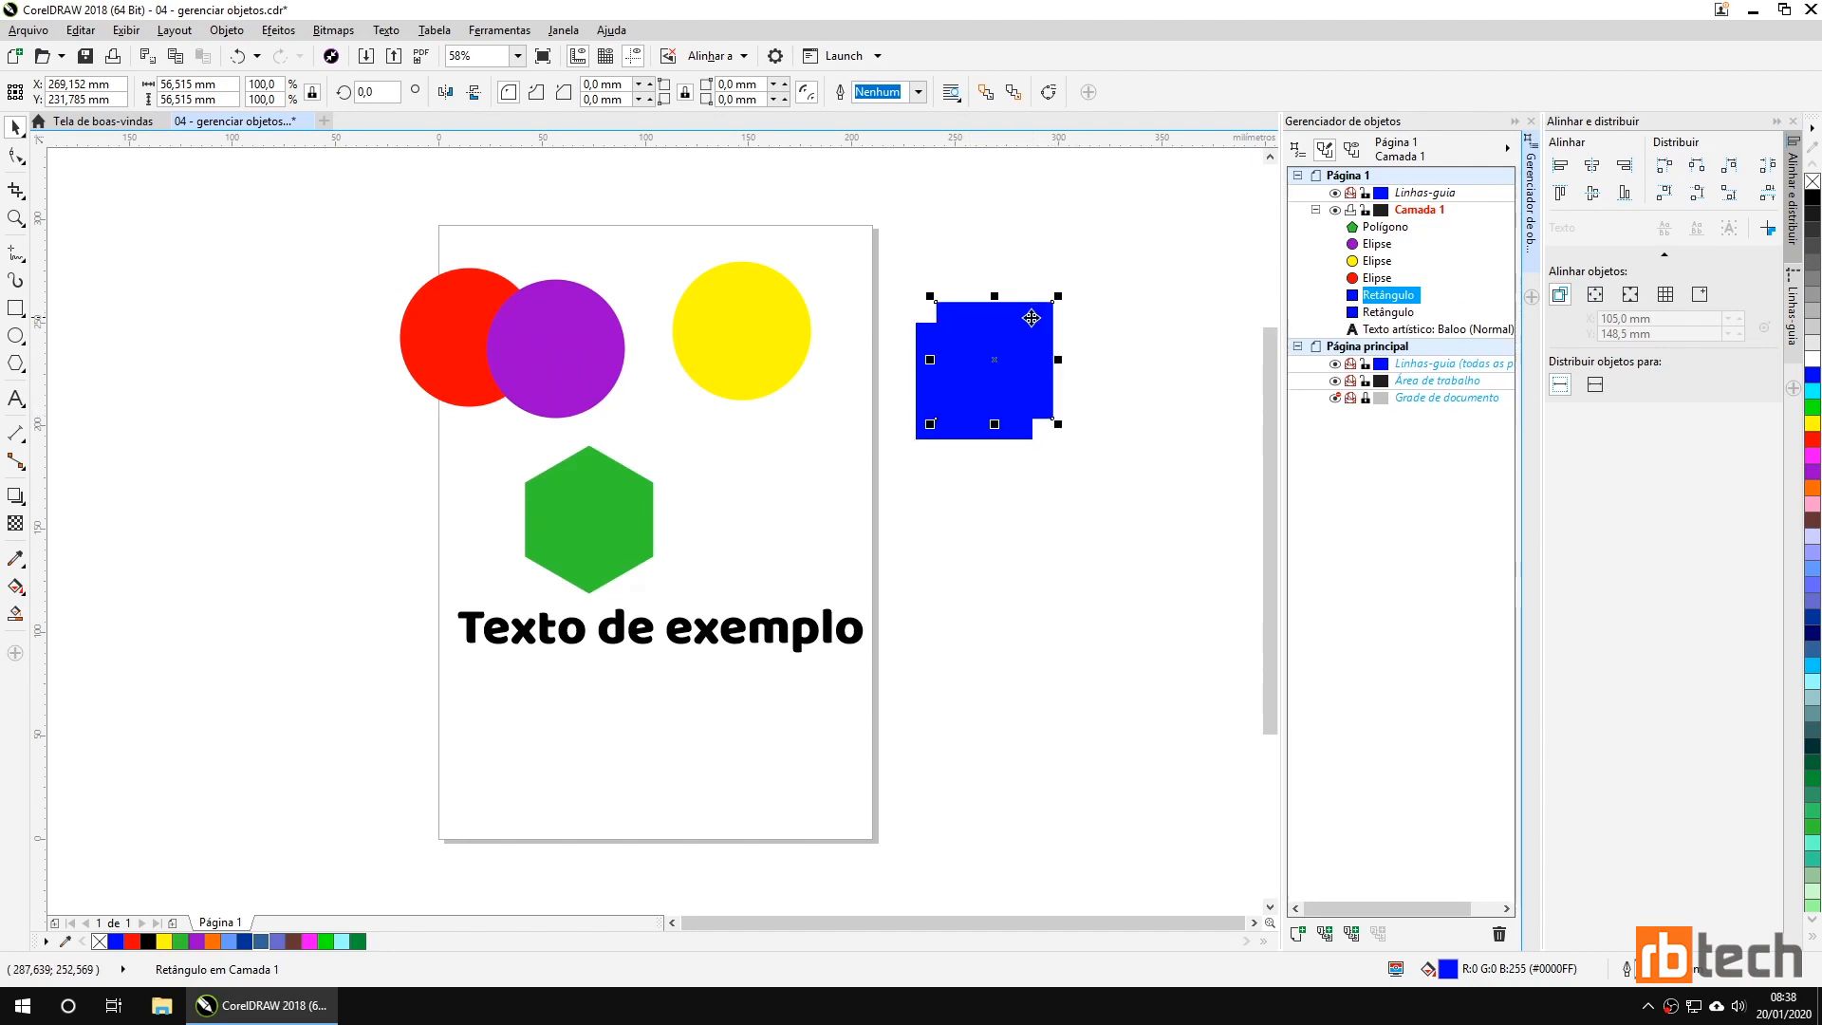
pyautogui.hotkey('ctrl', 'd')
pyautogui.hotkey('ctrl', 'd')
pyautogui.hotkey('ctrl', 'd')
pyautogui.hotkey('ctrl', 'd')
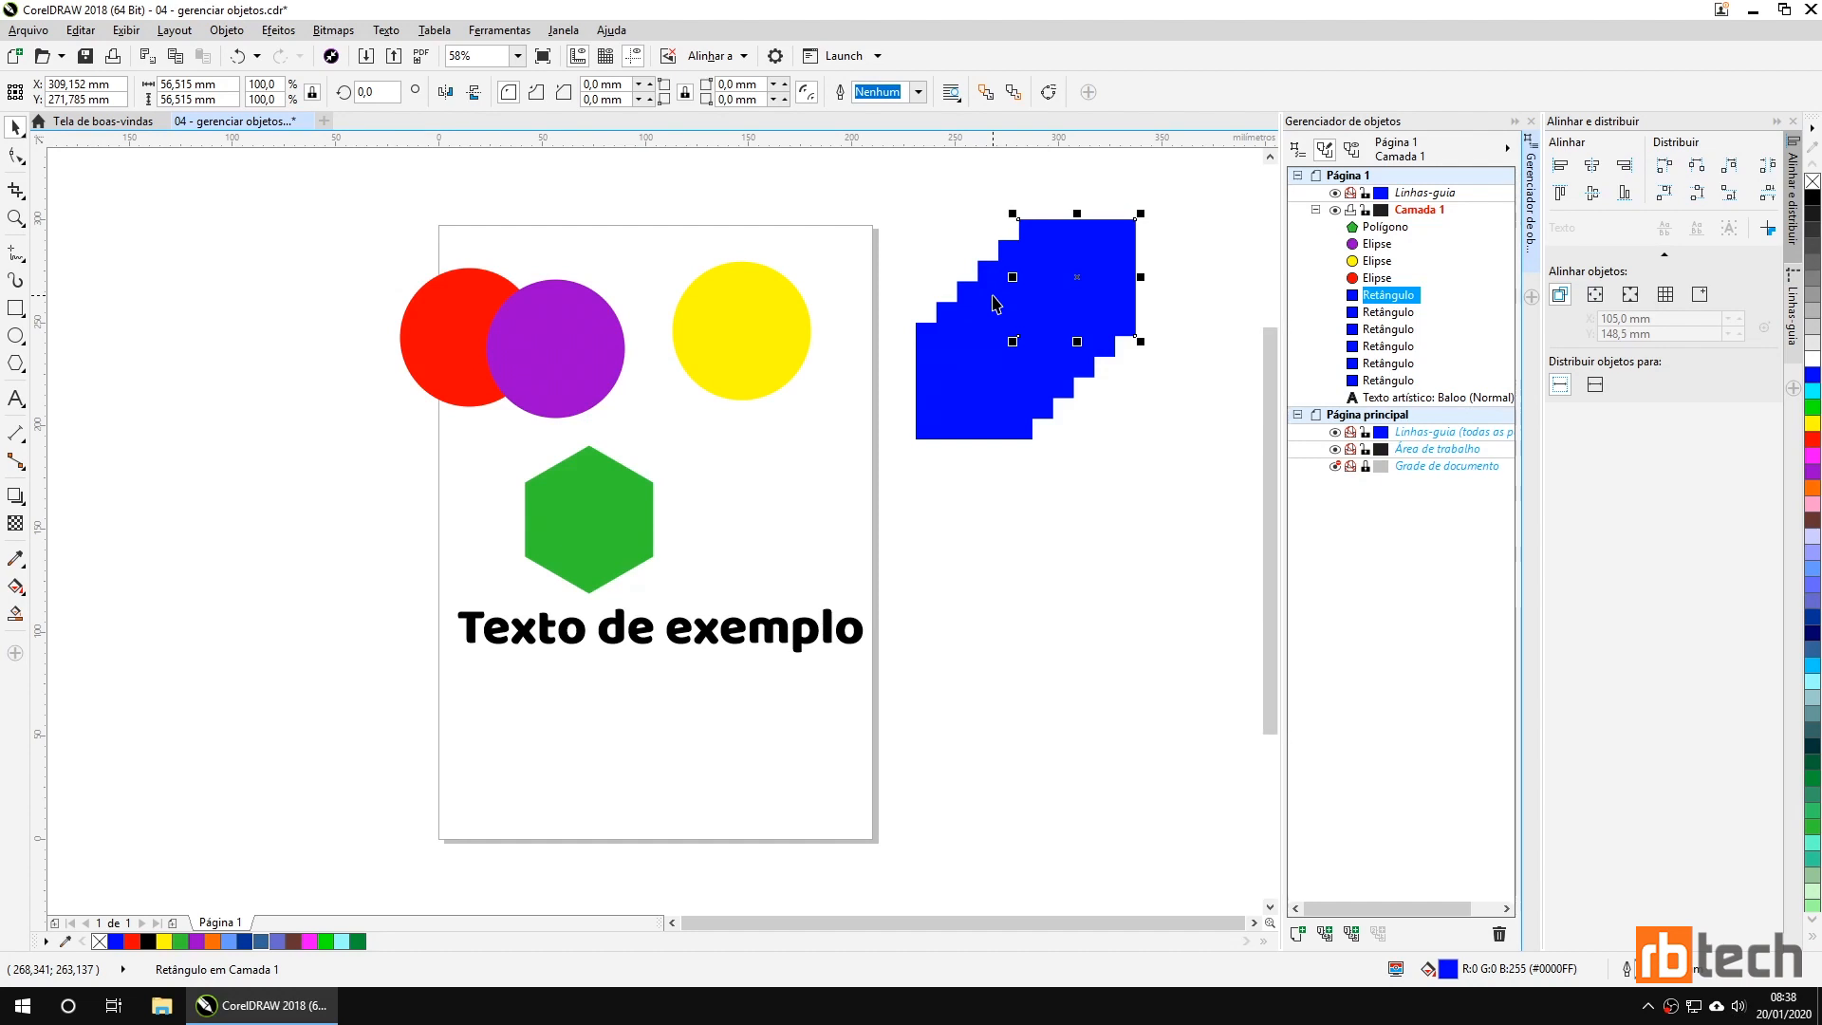
pyautogui.hotkey('ctrl', 'z')
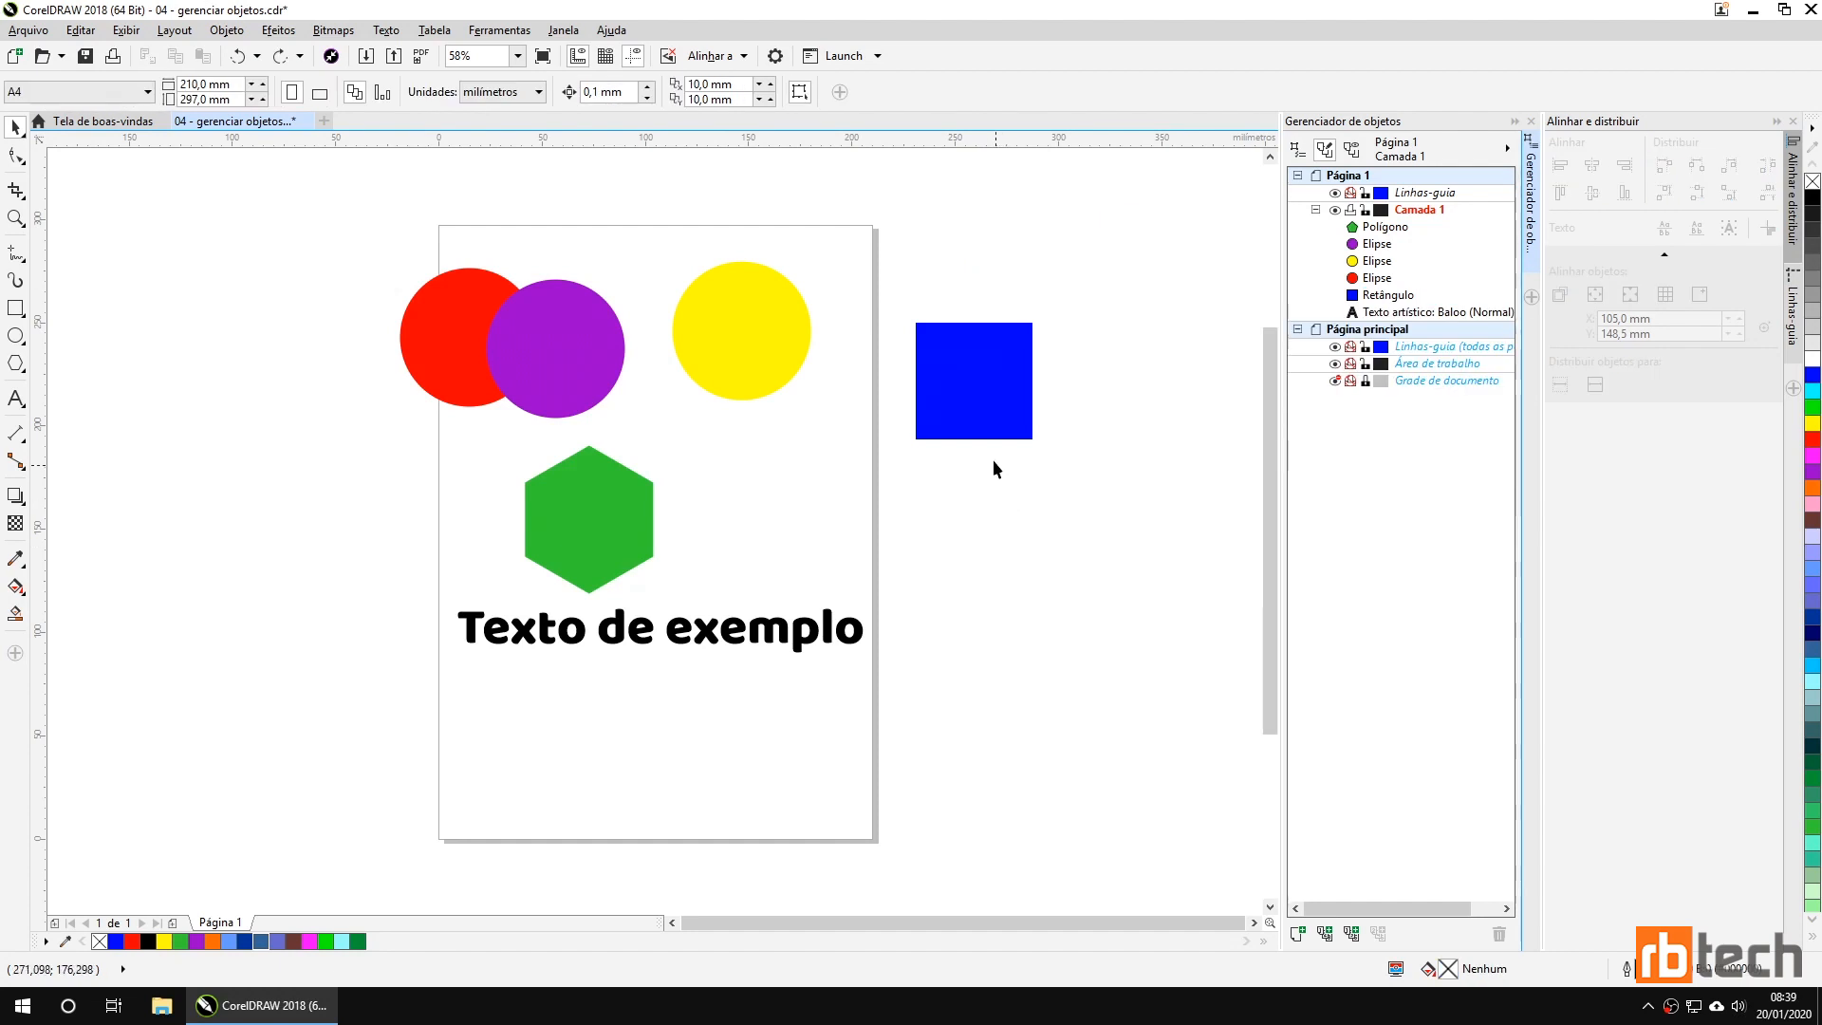
# Place a copy of the blue square at about X 292 mm, Y 146 mm, and fill the copy purple (#9900CC).
pyautogui.click(961, 418)
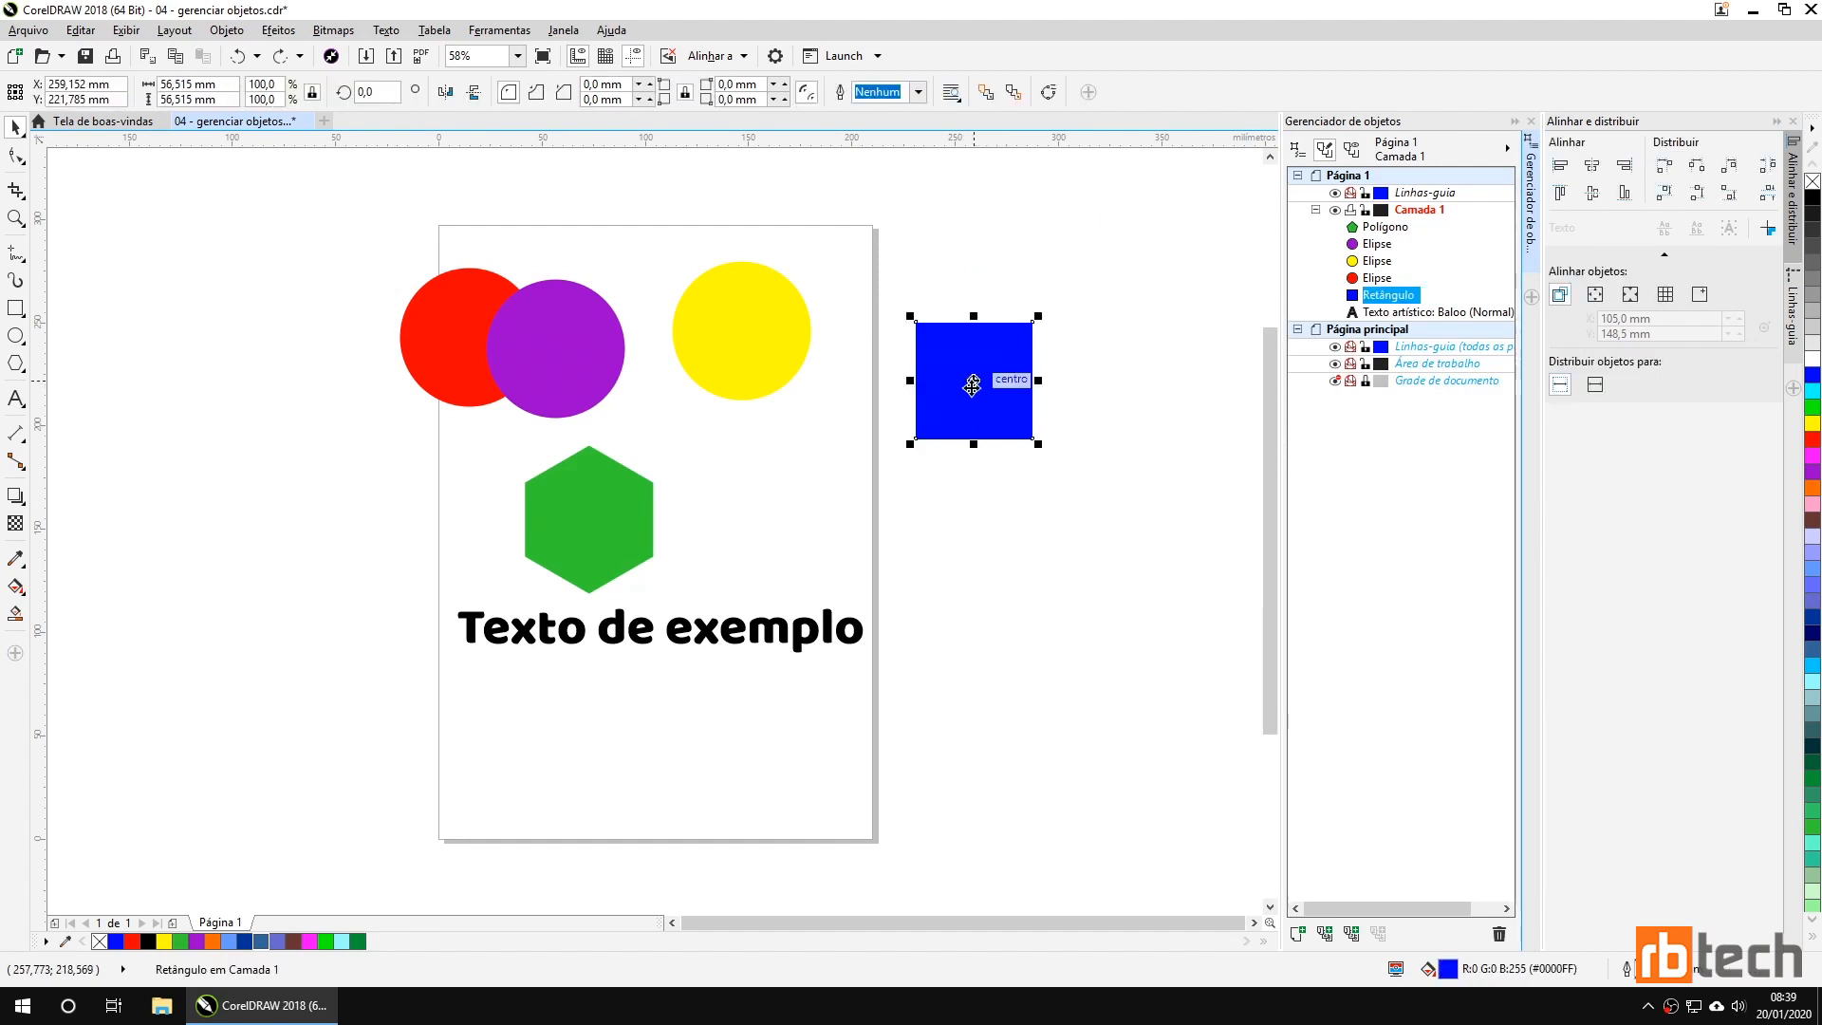
pyautogui.moveTo(973, 384); pyautogui.dragTo(1041, 541)
pyautogui.rightClick(1040, 541)
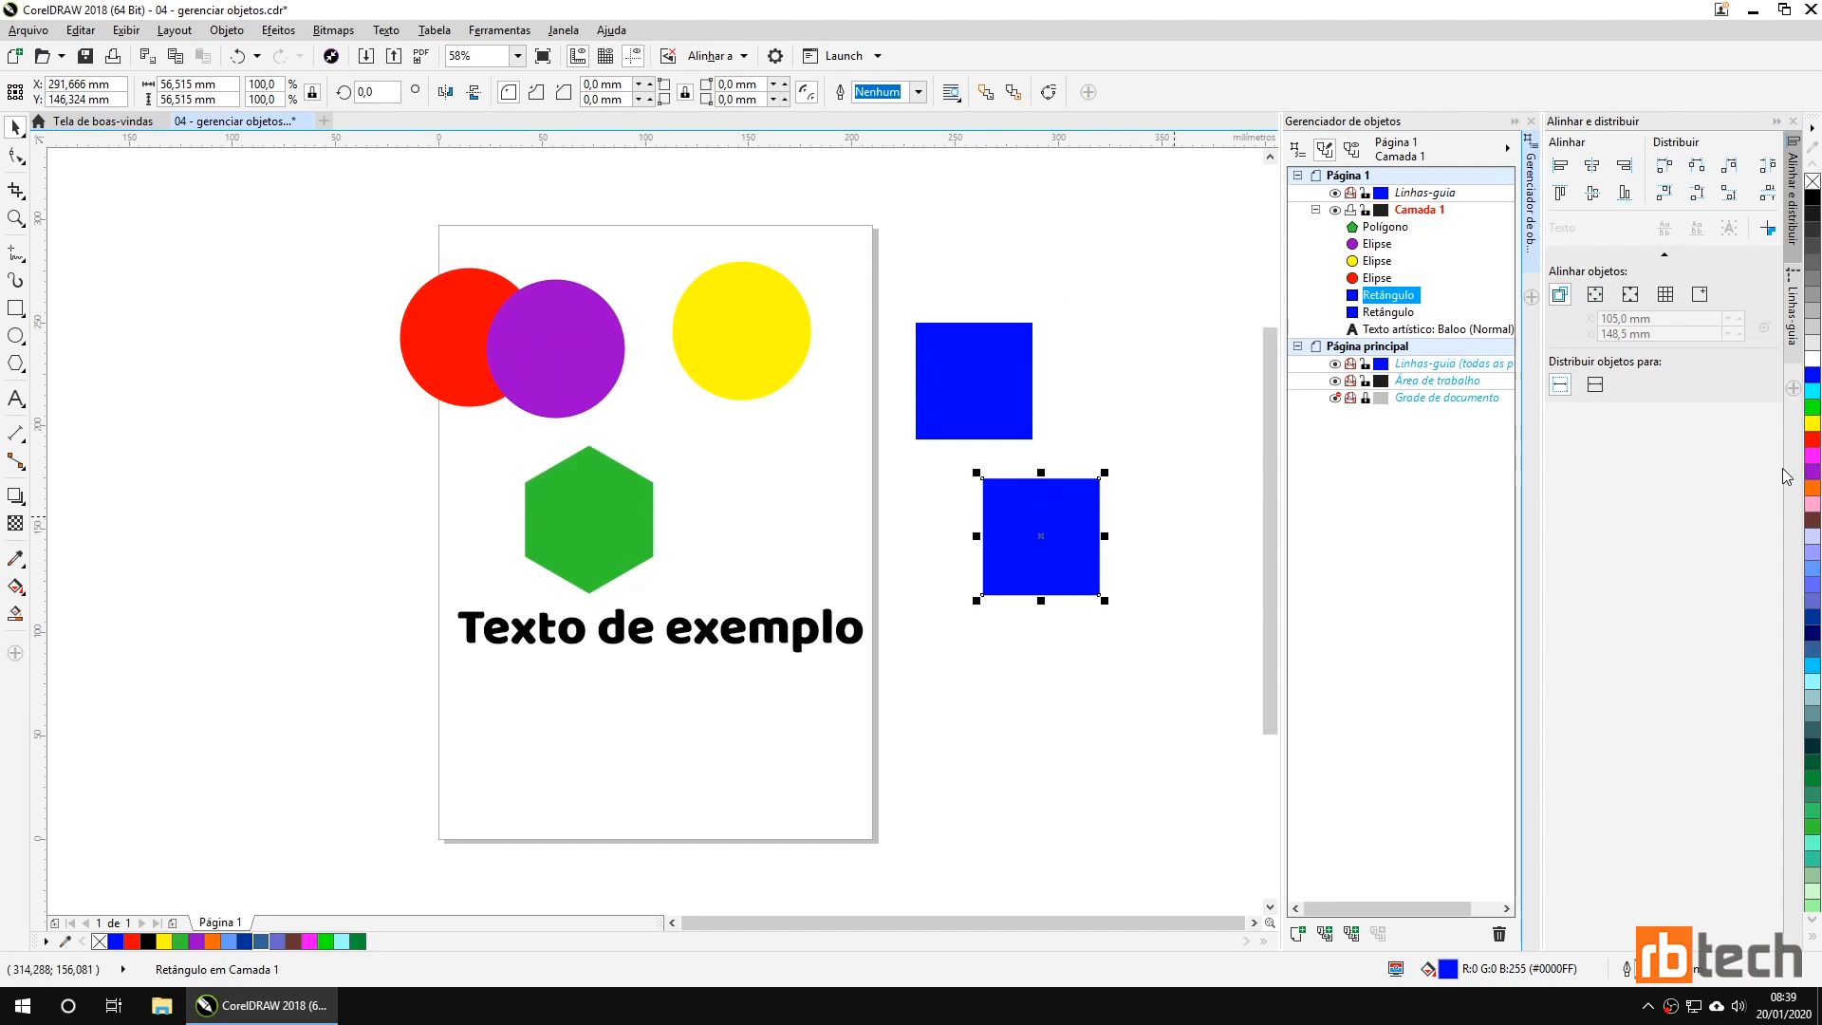
pyautogui.click(1812, 473)
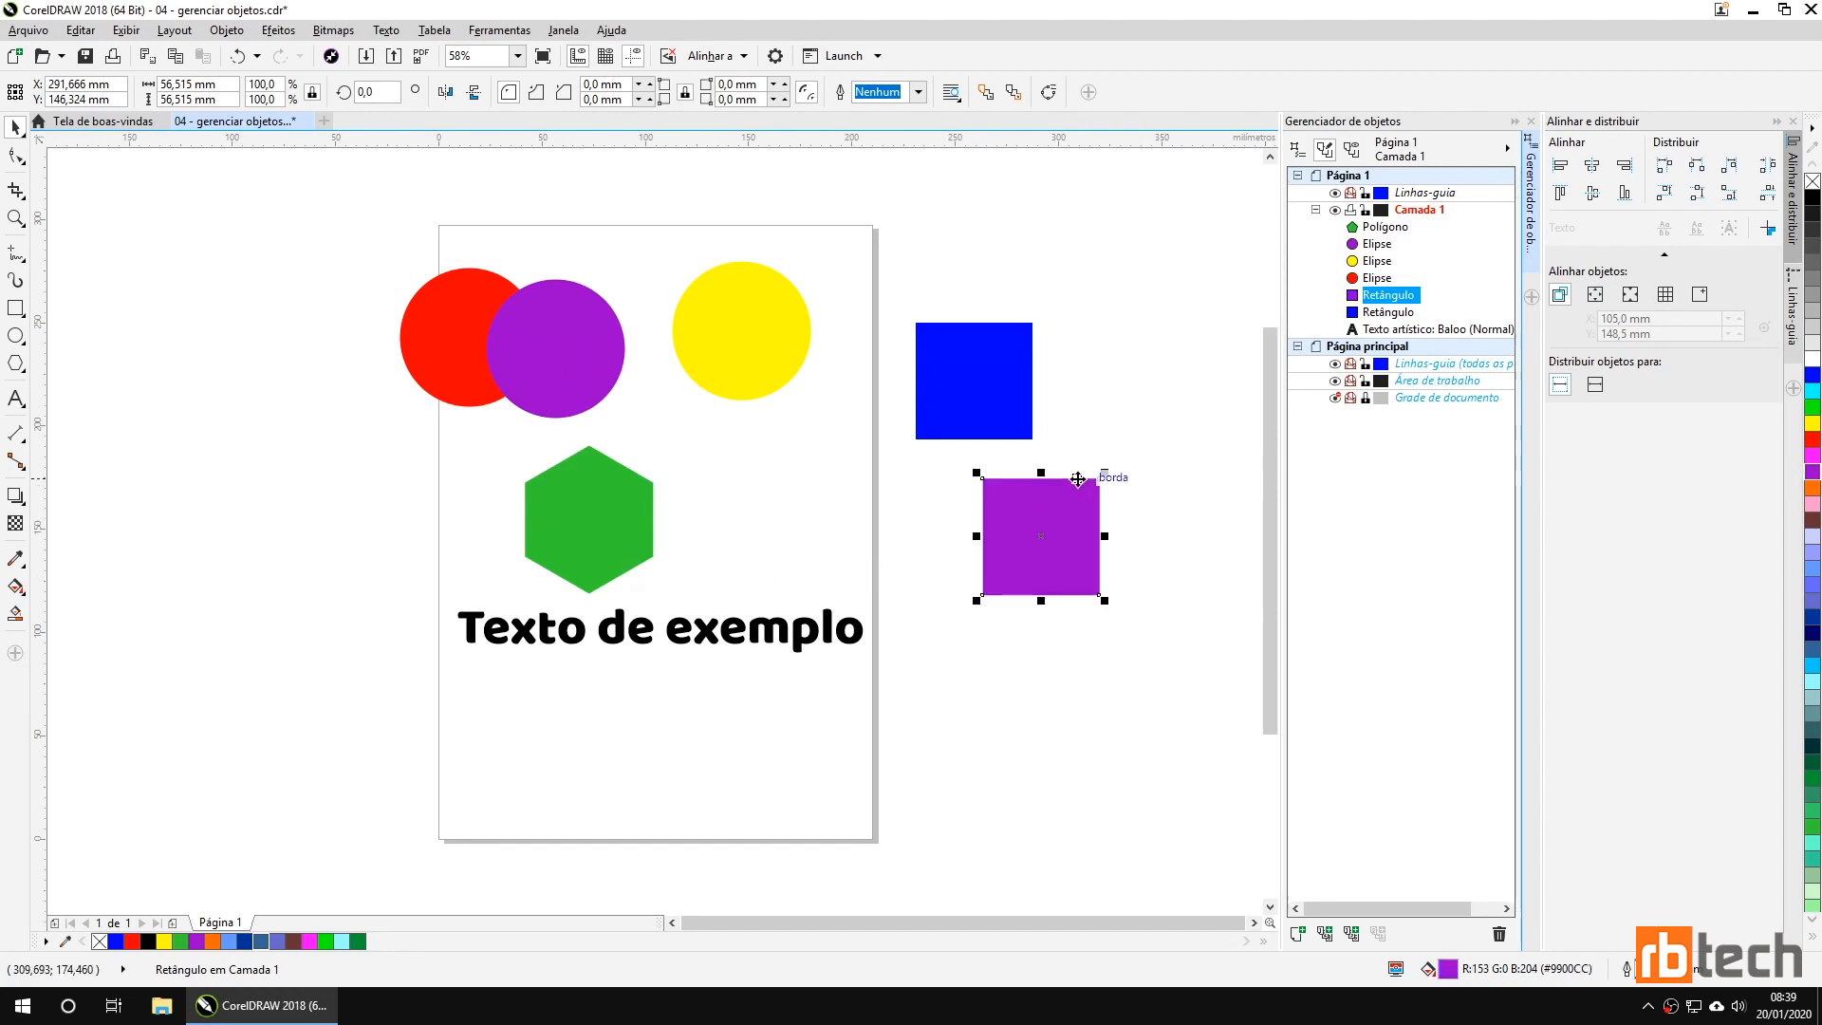
# Fill the original blue square bright green (#00FF00), and undo the fills and the copy.
pyautogui.click(973, 384)
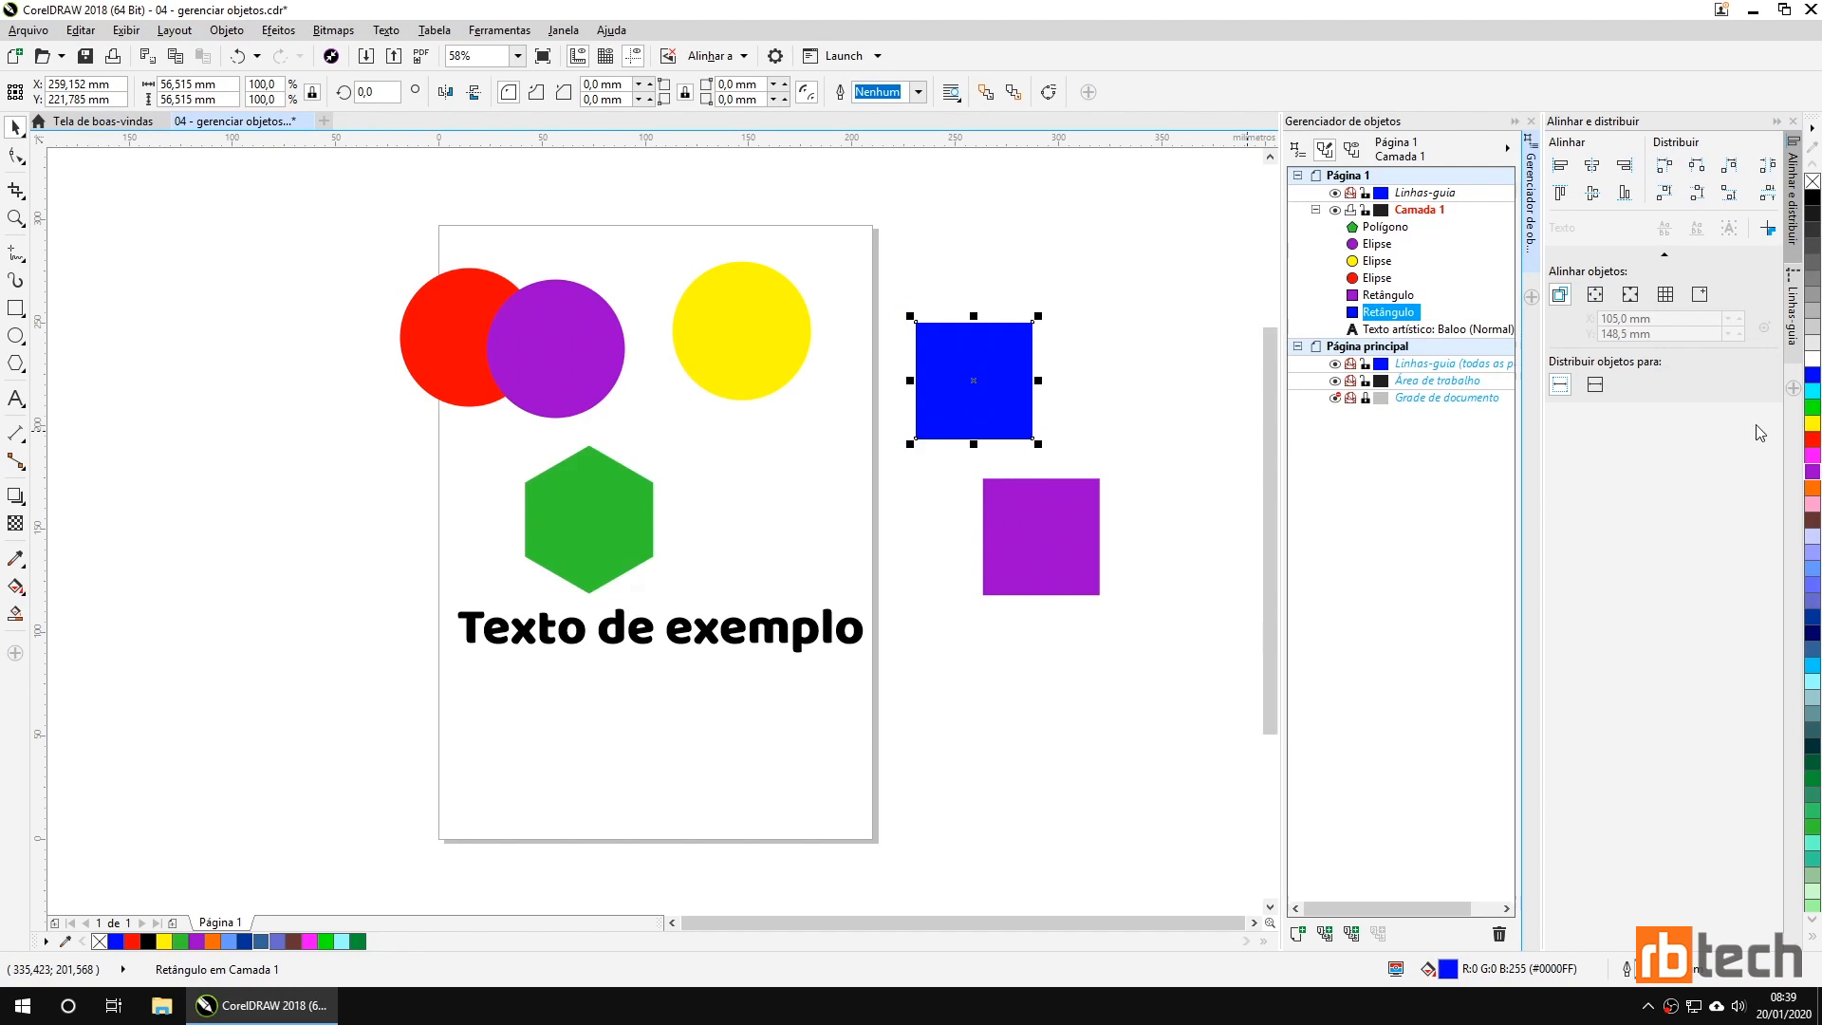
pyautogui.click(1811, 408)
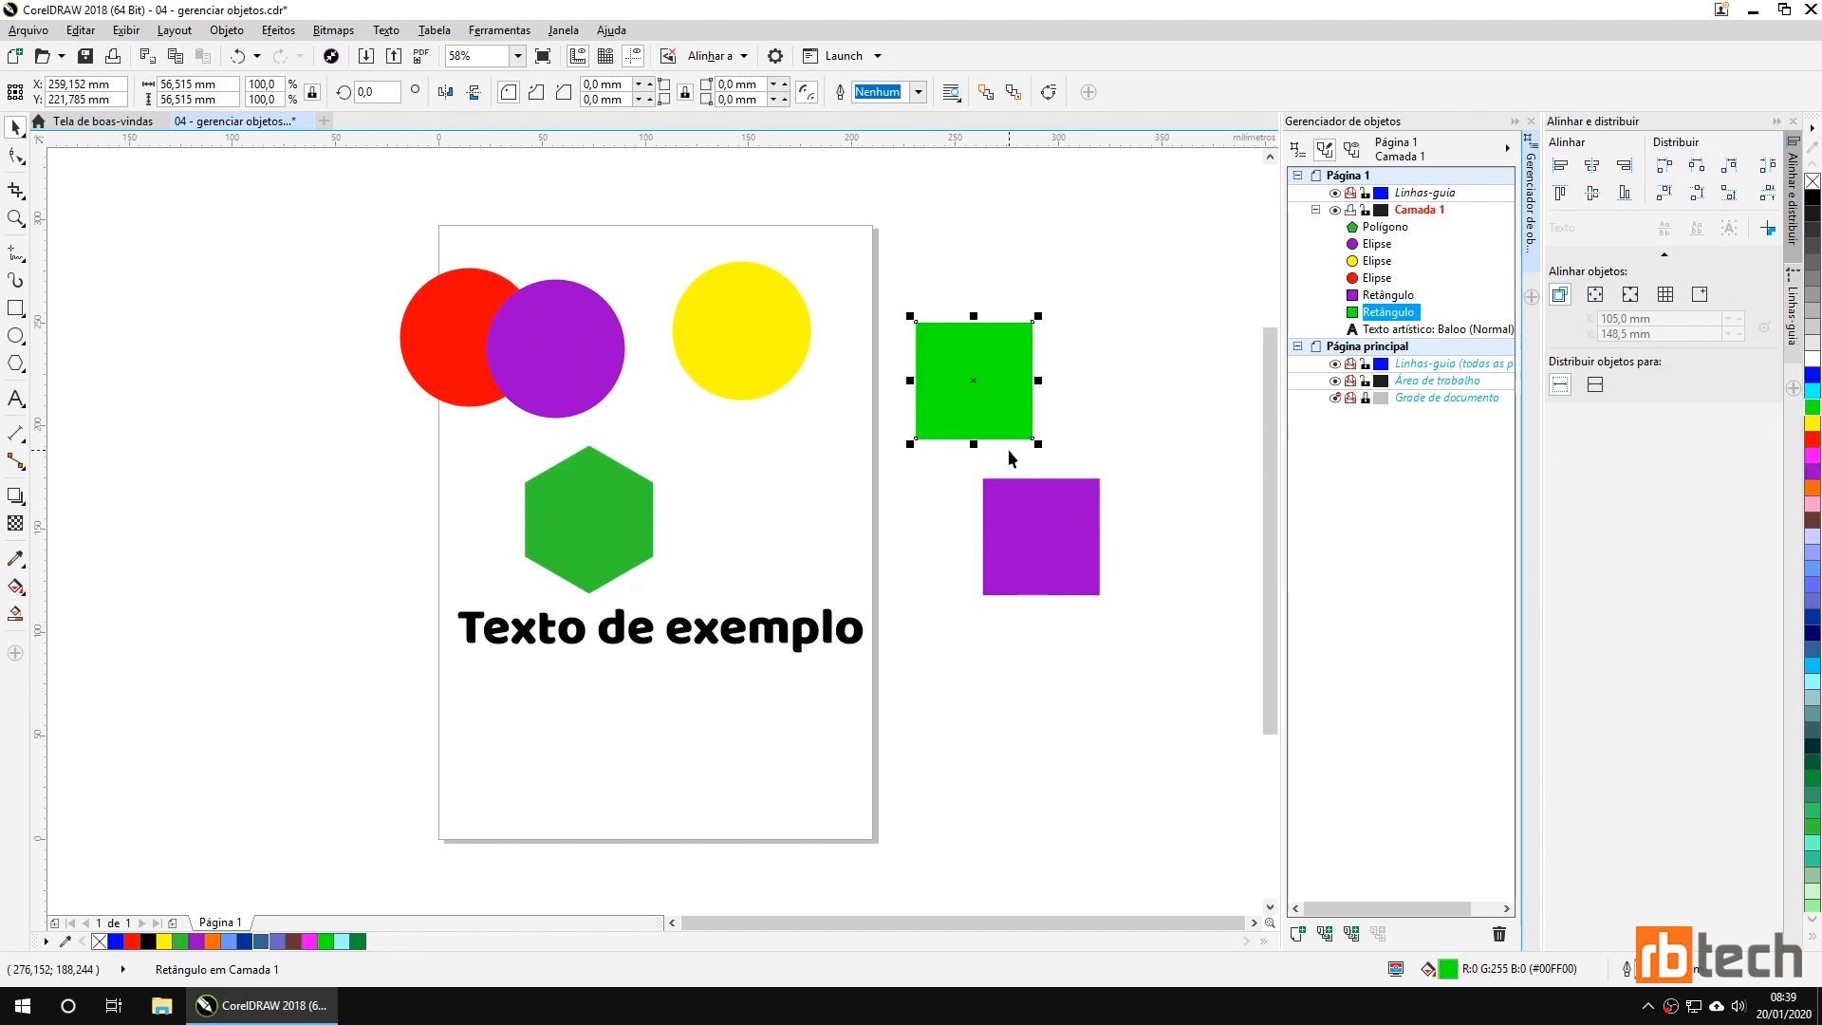
pyautogui.click(1099, 424)
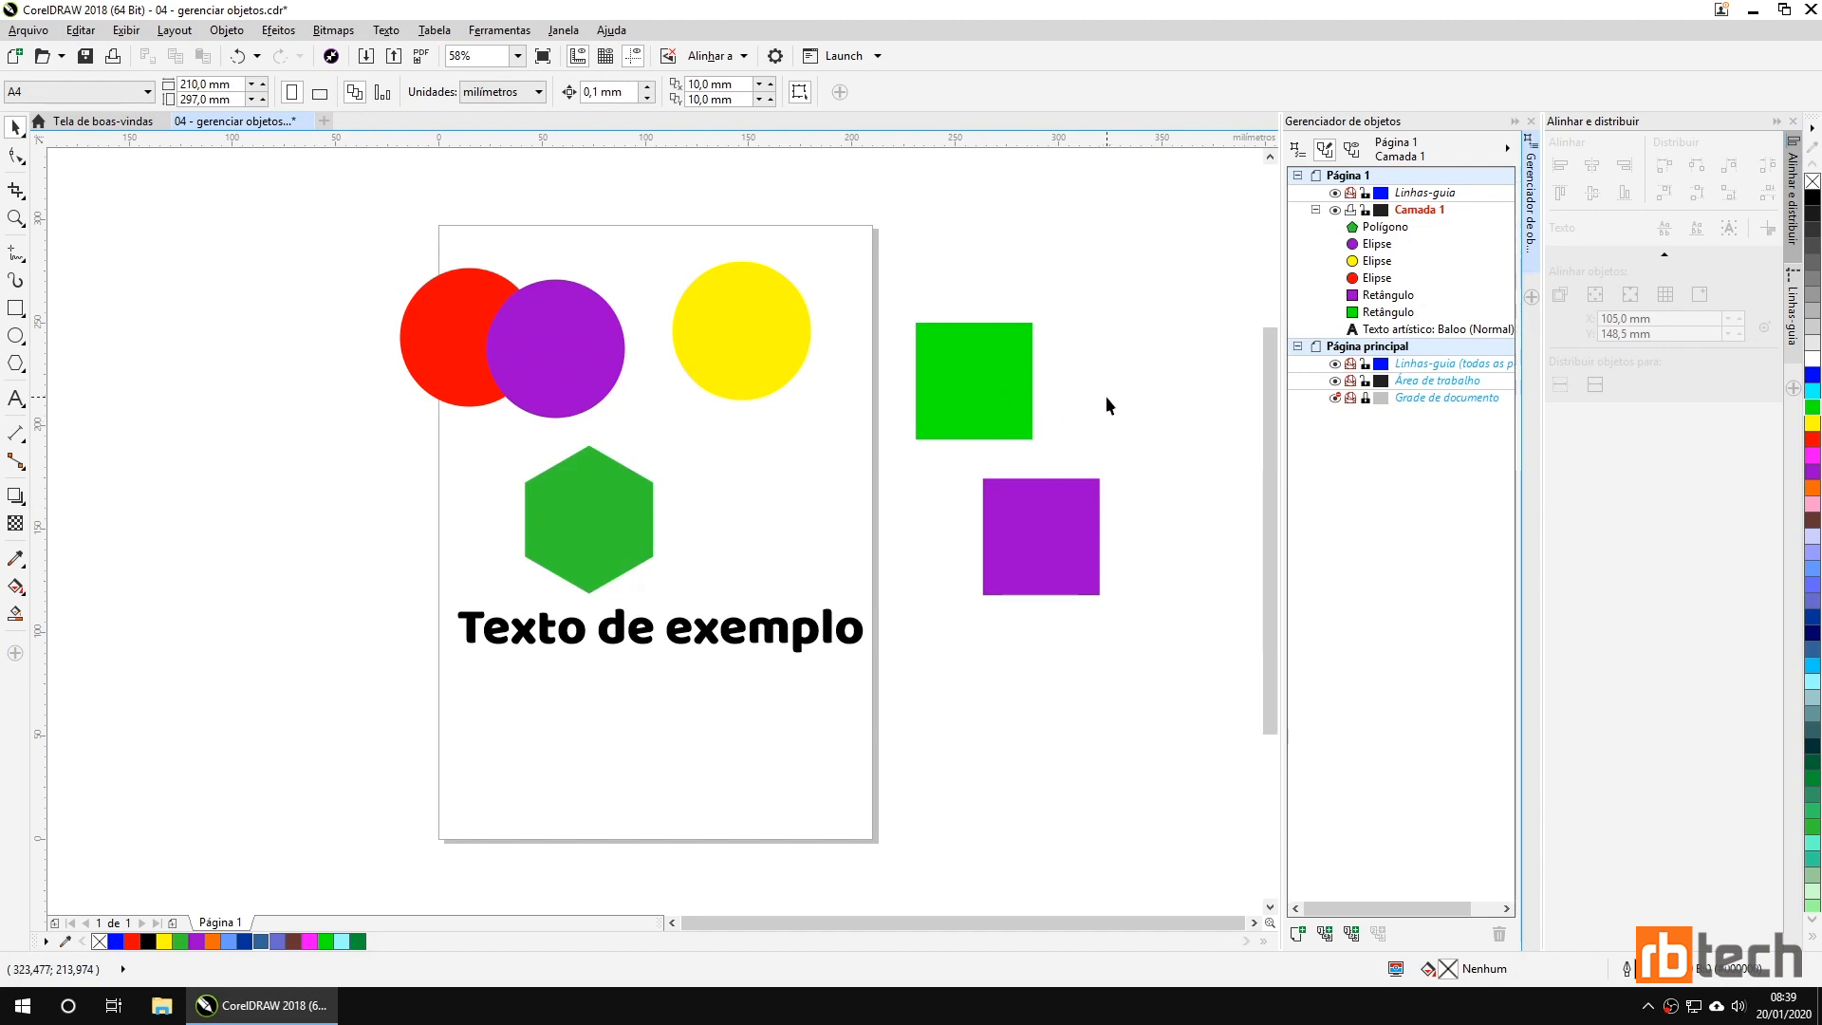
pyautogui.hotkey('ctrl', 'z')
pyautogui.hotkey('ctrl', 'z')
pyautogui.hotkey('ctrl', 'z')
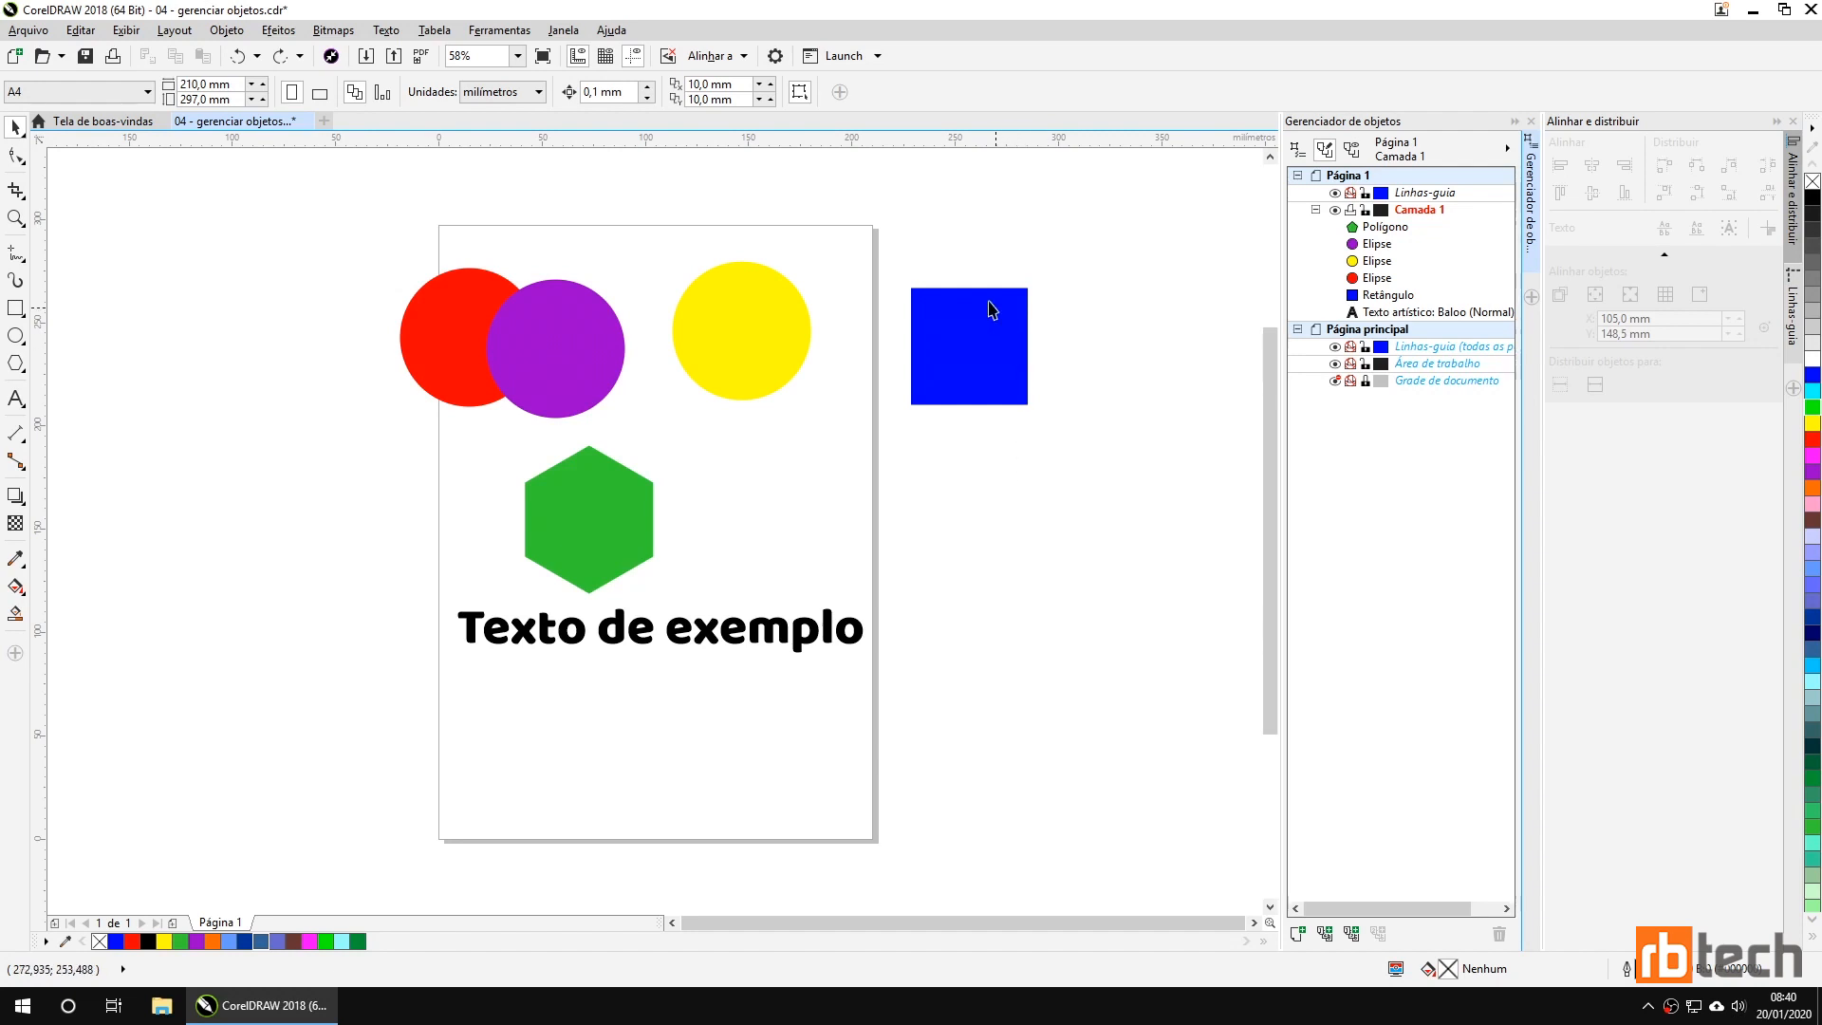
# Clone the blue square with Clonar and move the clone to about X 300 mm, Y 146 mm.
pyautogui.click(979, 378)
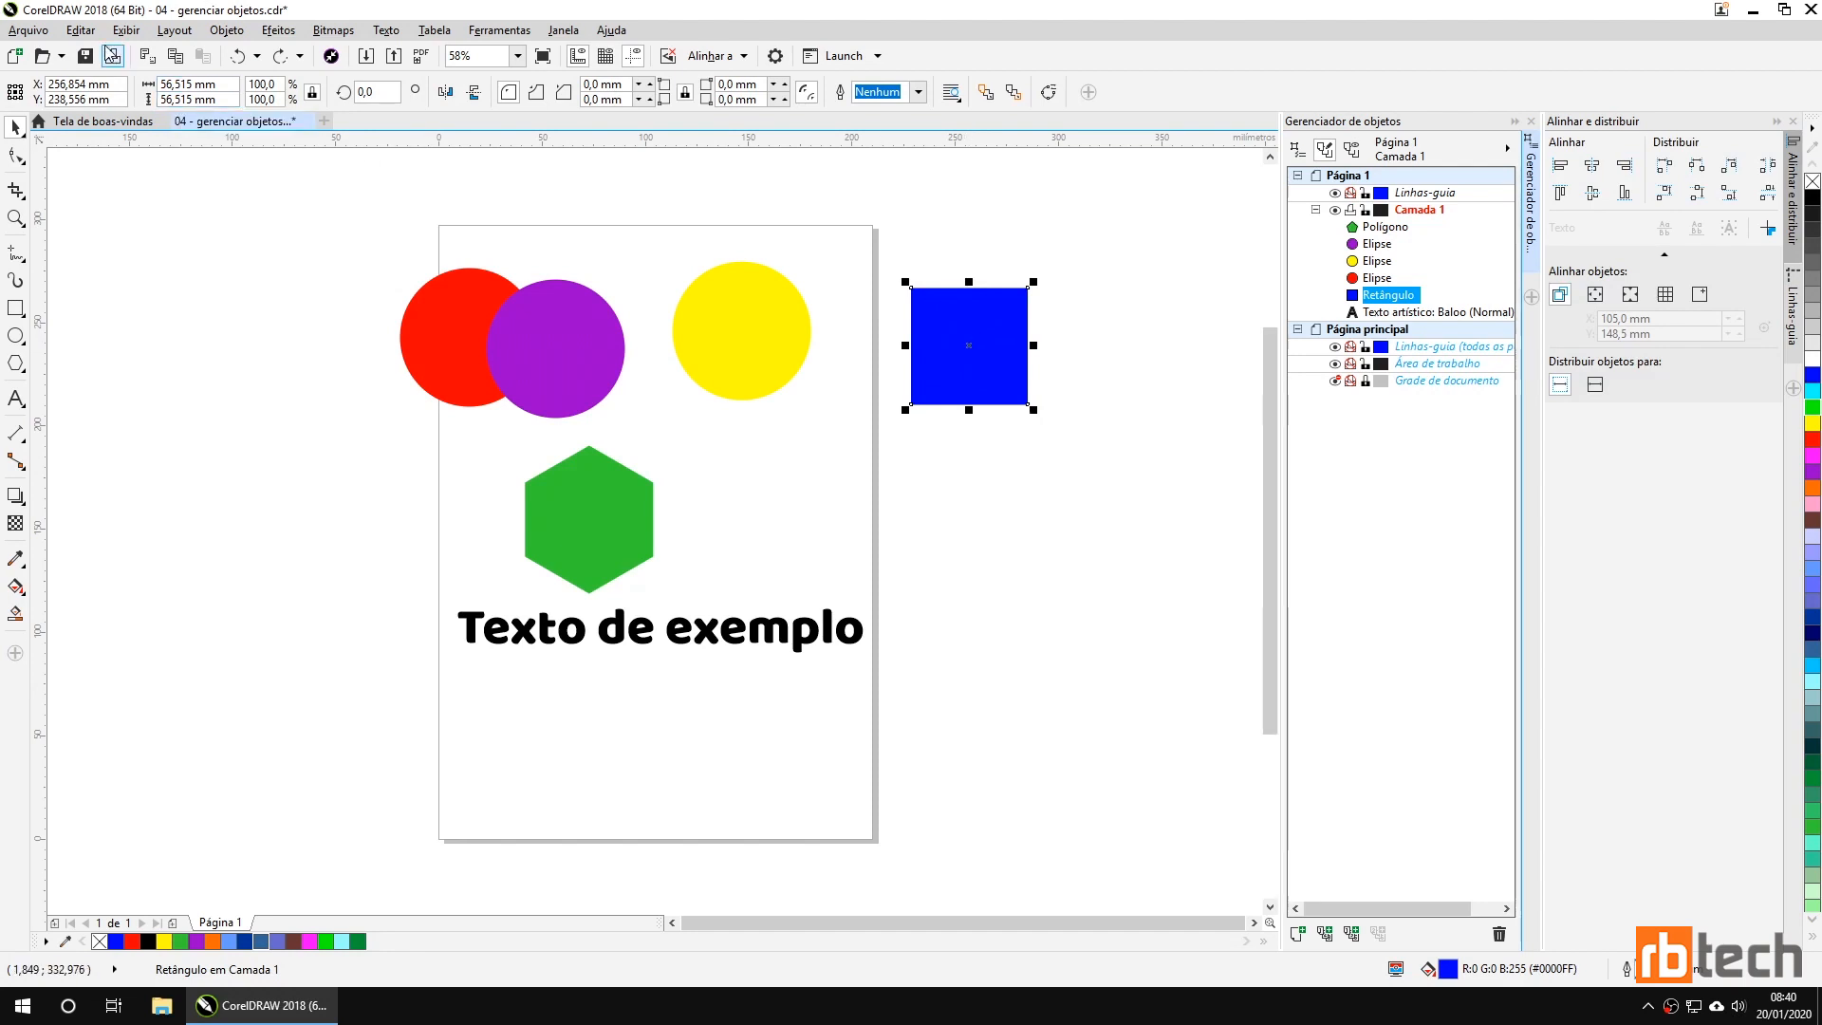
pyautogui.click(81, 31)
pyautogui.click(112, 276)
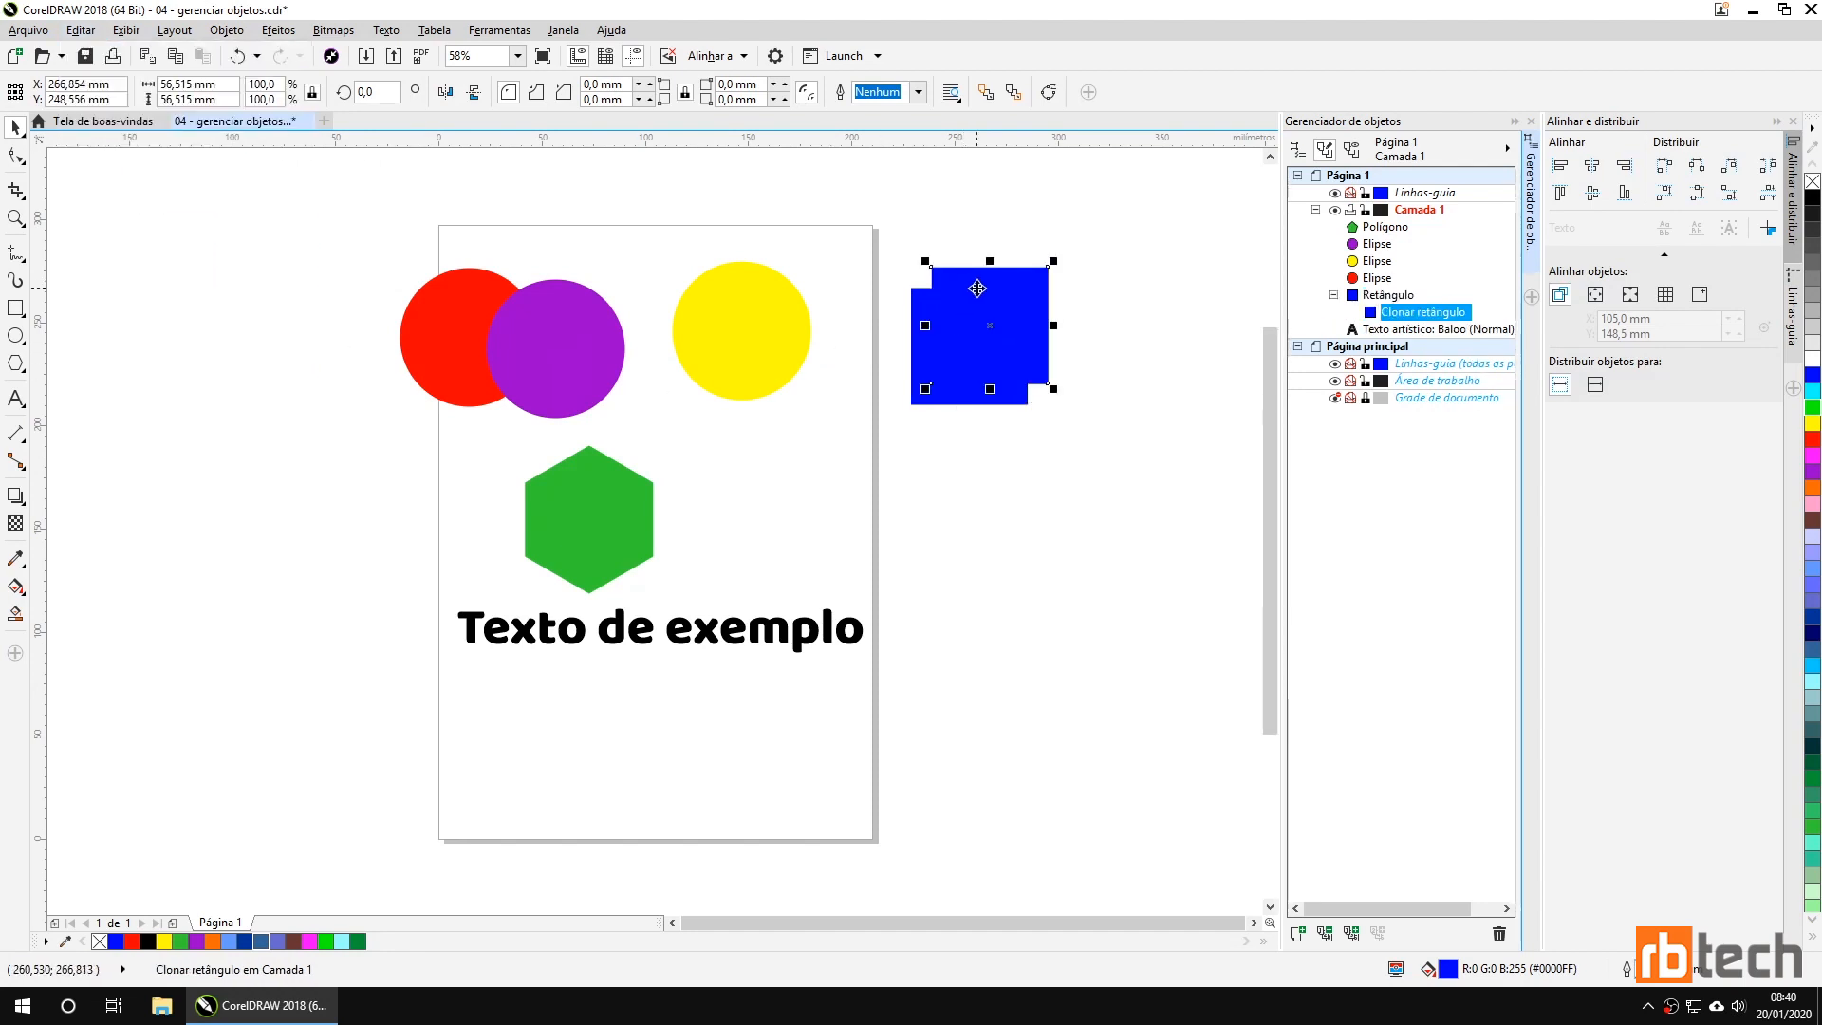
pyautogui.moveTo(978, 289)
pyautogui.mouseDown()
pyautogui.moveTo(1058, 590)
pyautogui.moveTo(1046, 500)
pyautogui.mouseUp()
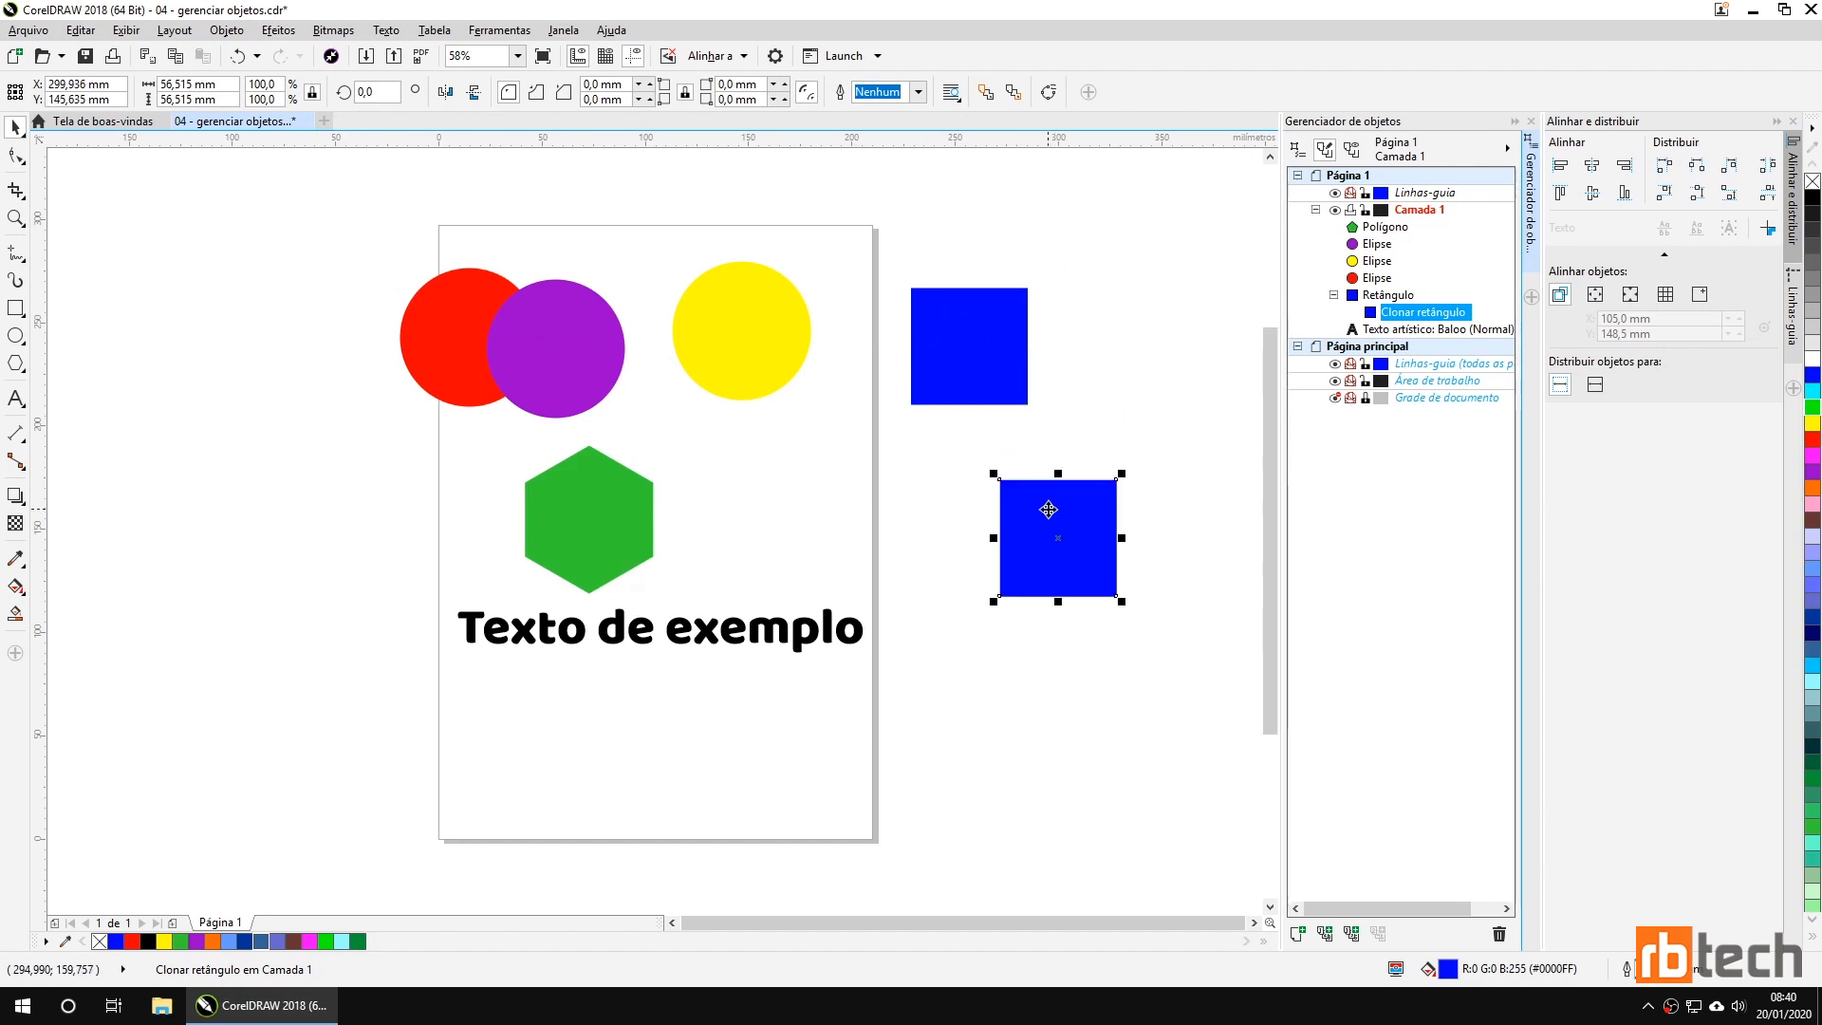
# Fill the original square bright green, slate blue (#6666CC) and light blue (#00CCFF) in turn to test the link with its clone.
pyautogui.click(968, 336)
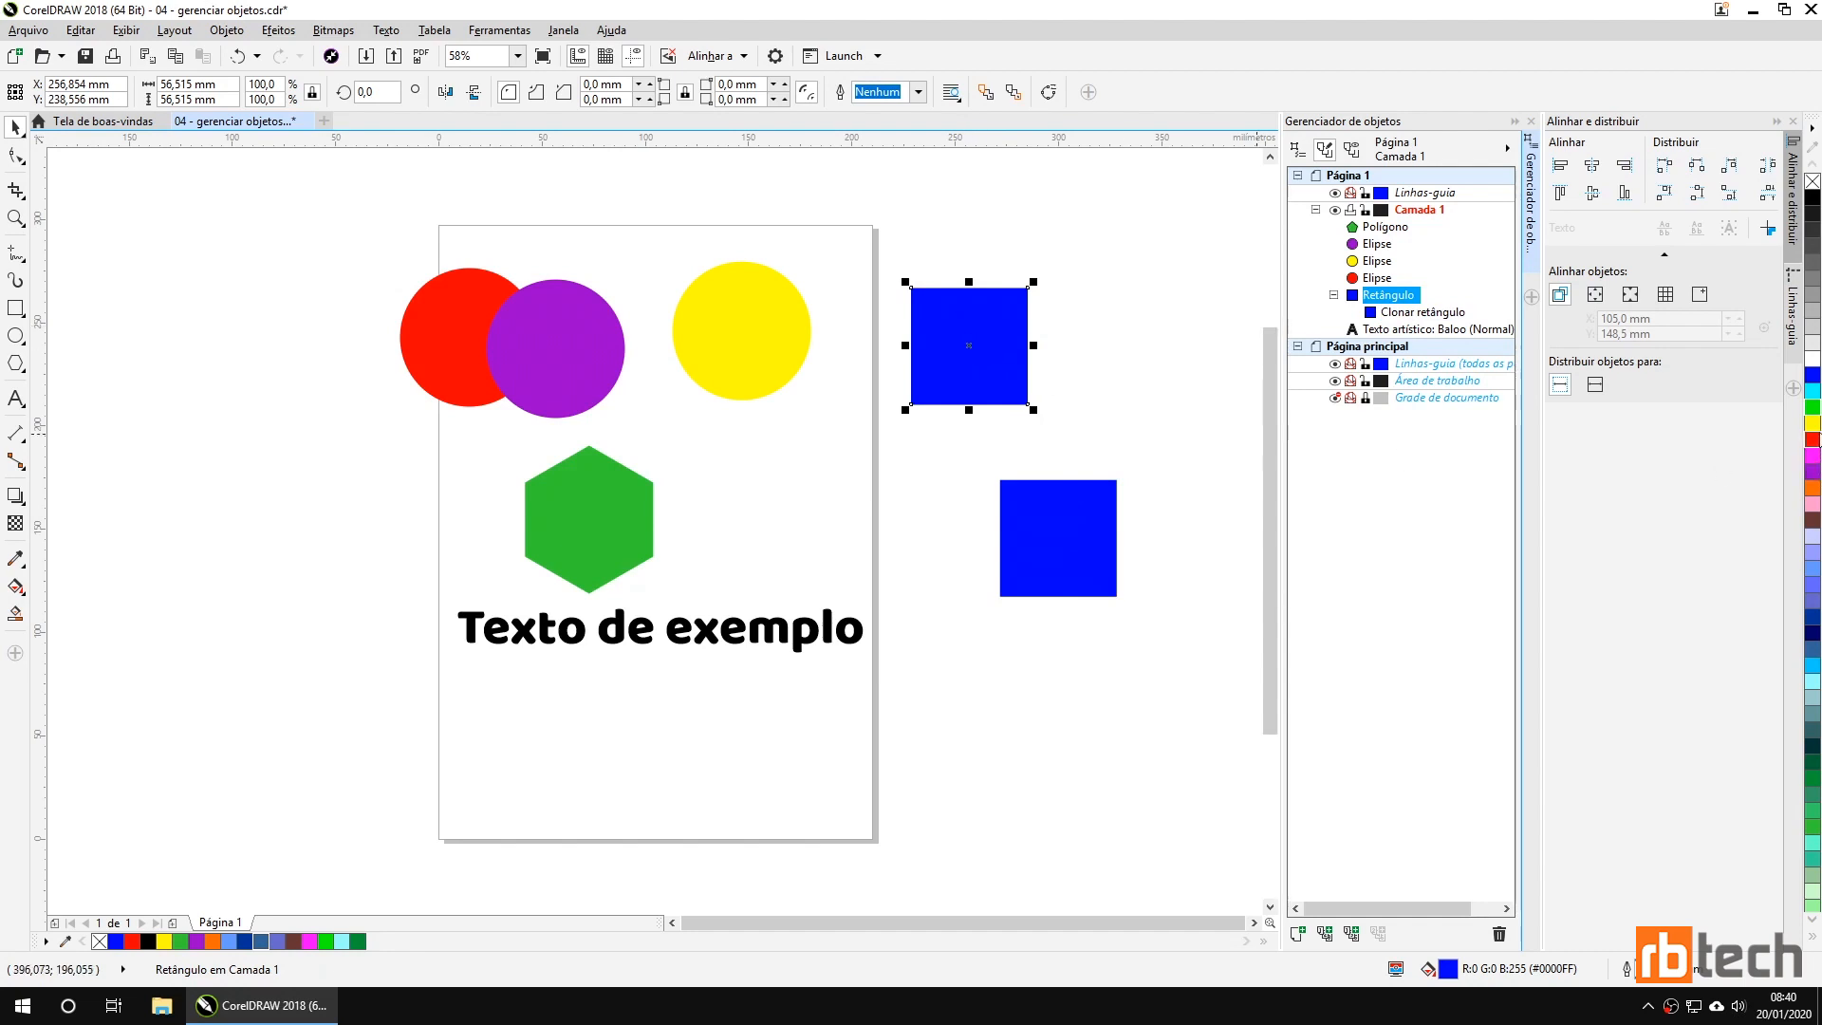
pyautogui.click(1813, 407)
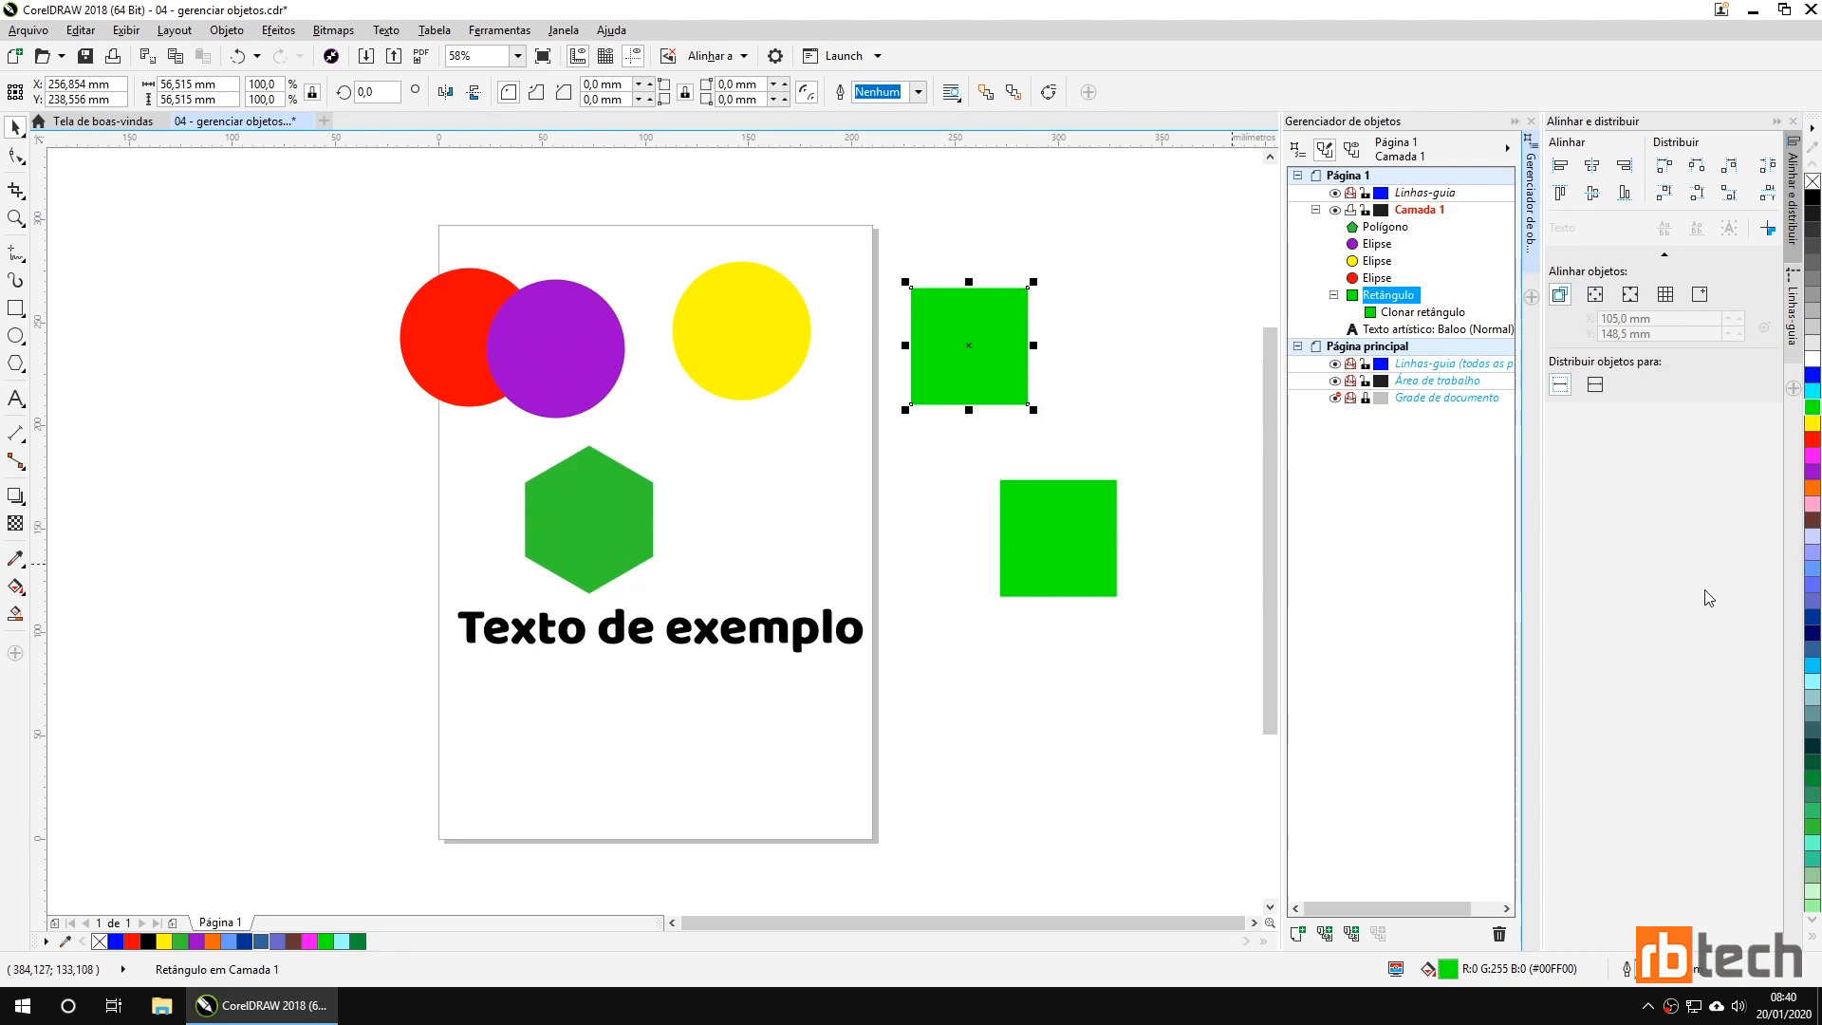
pyautogui.click(1813, 601)
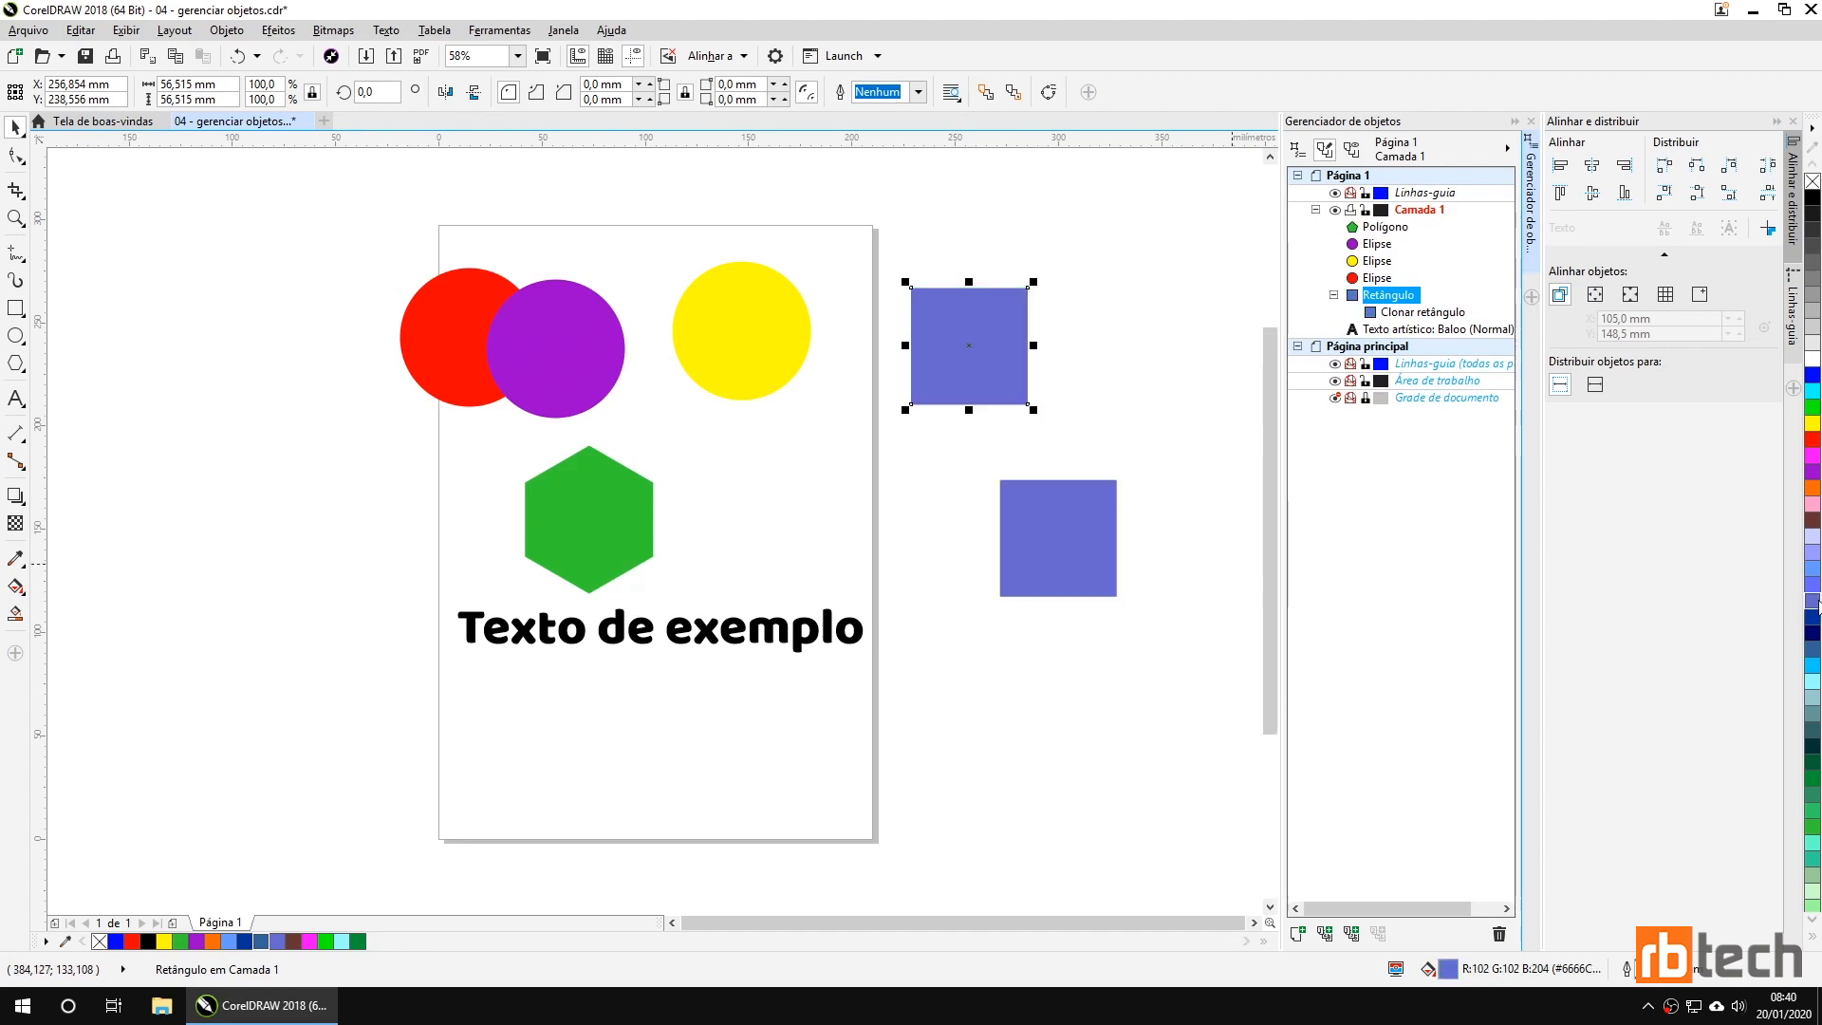
pyautogui.click(1813, 665)
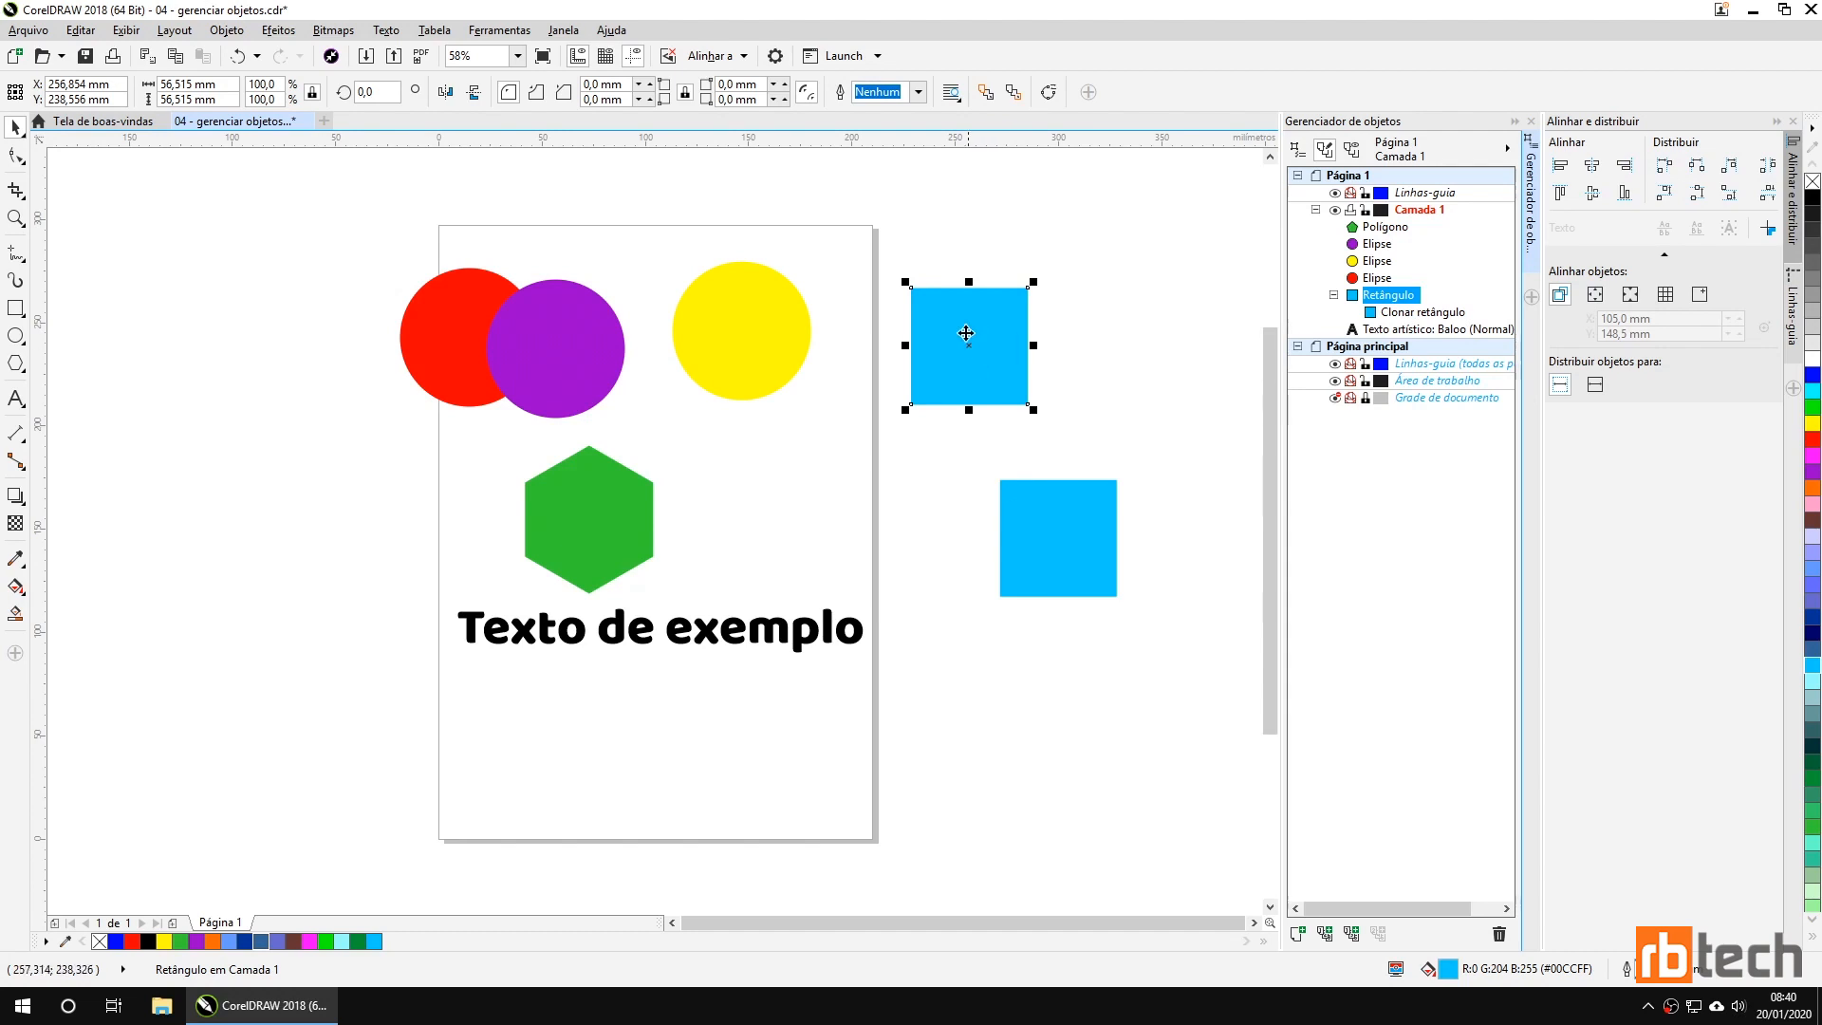
# Check whether the Clonar command is available for the original square and for its clone.
pyautogui.click(80, 31)
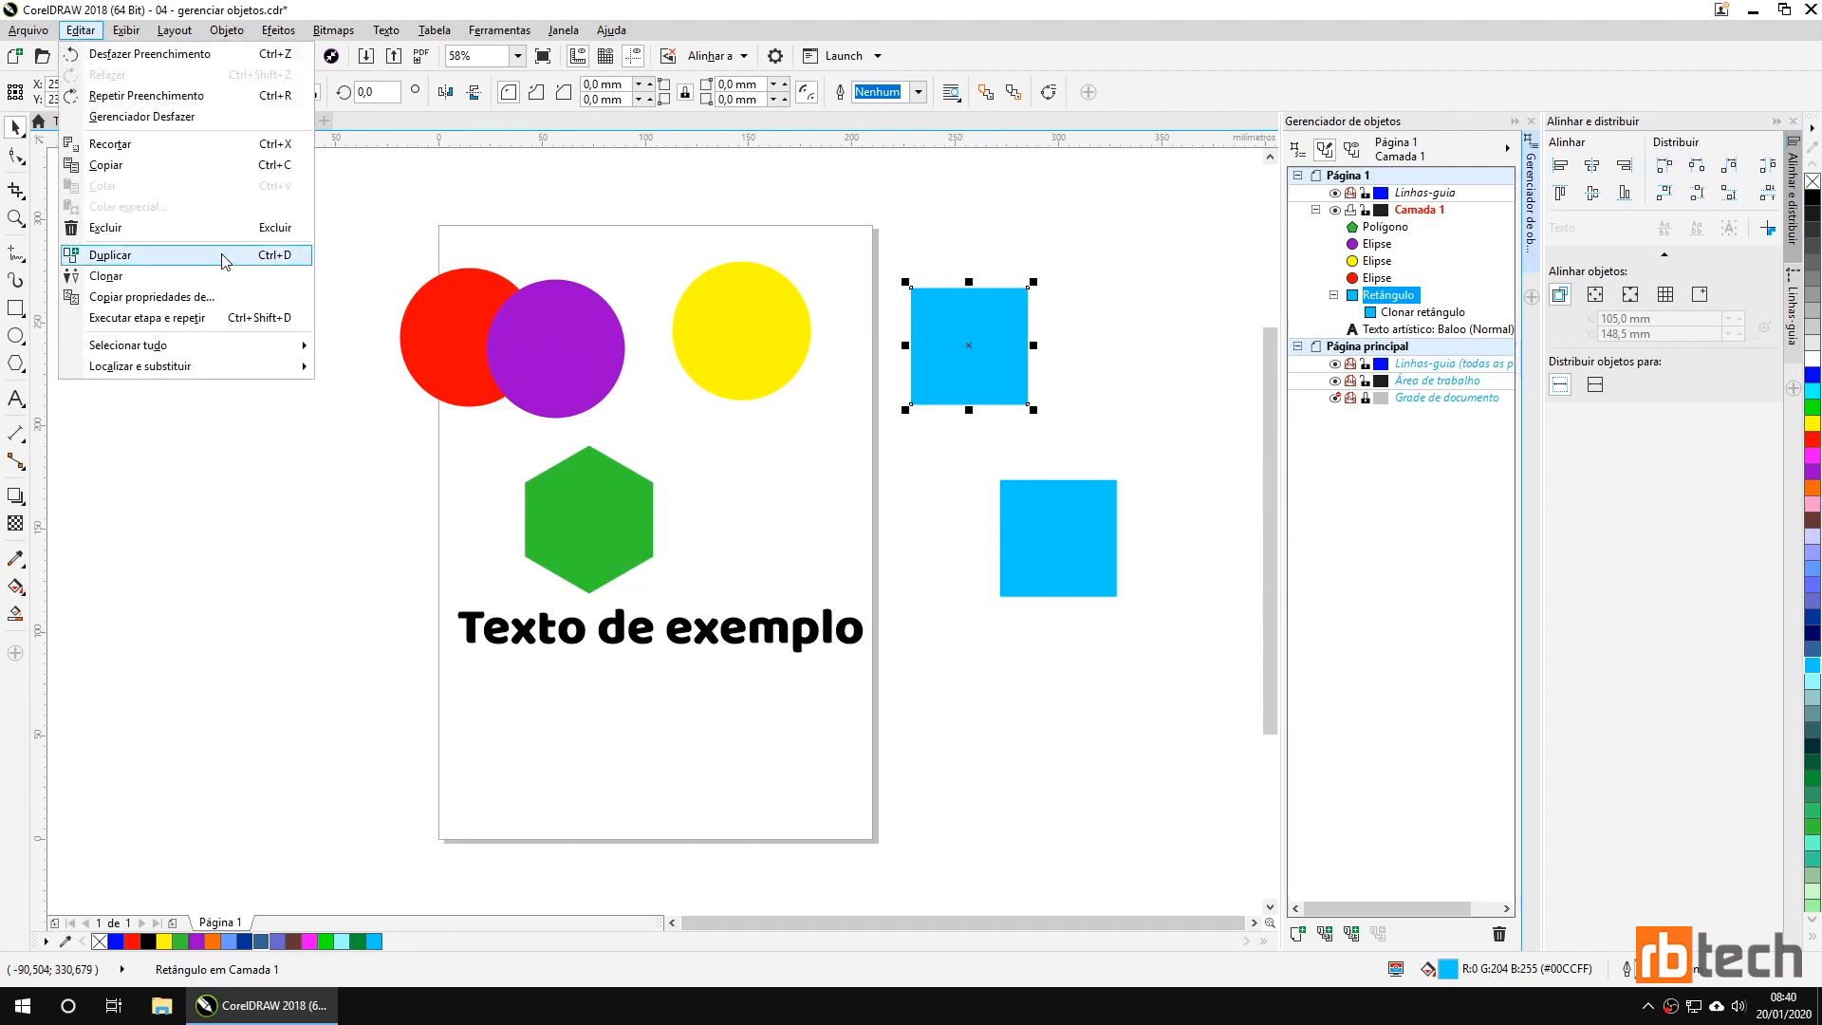
pyautogui.click(973, 315)
pyautogui.click(1049, 549)
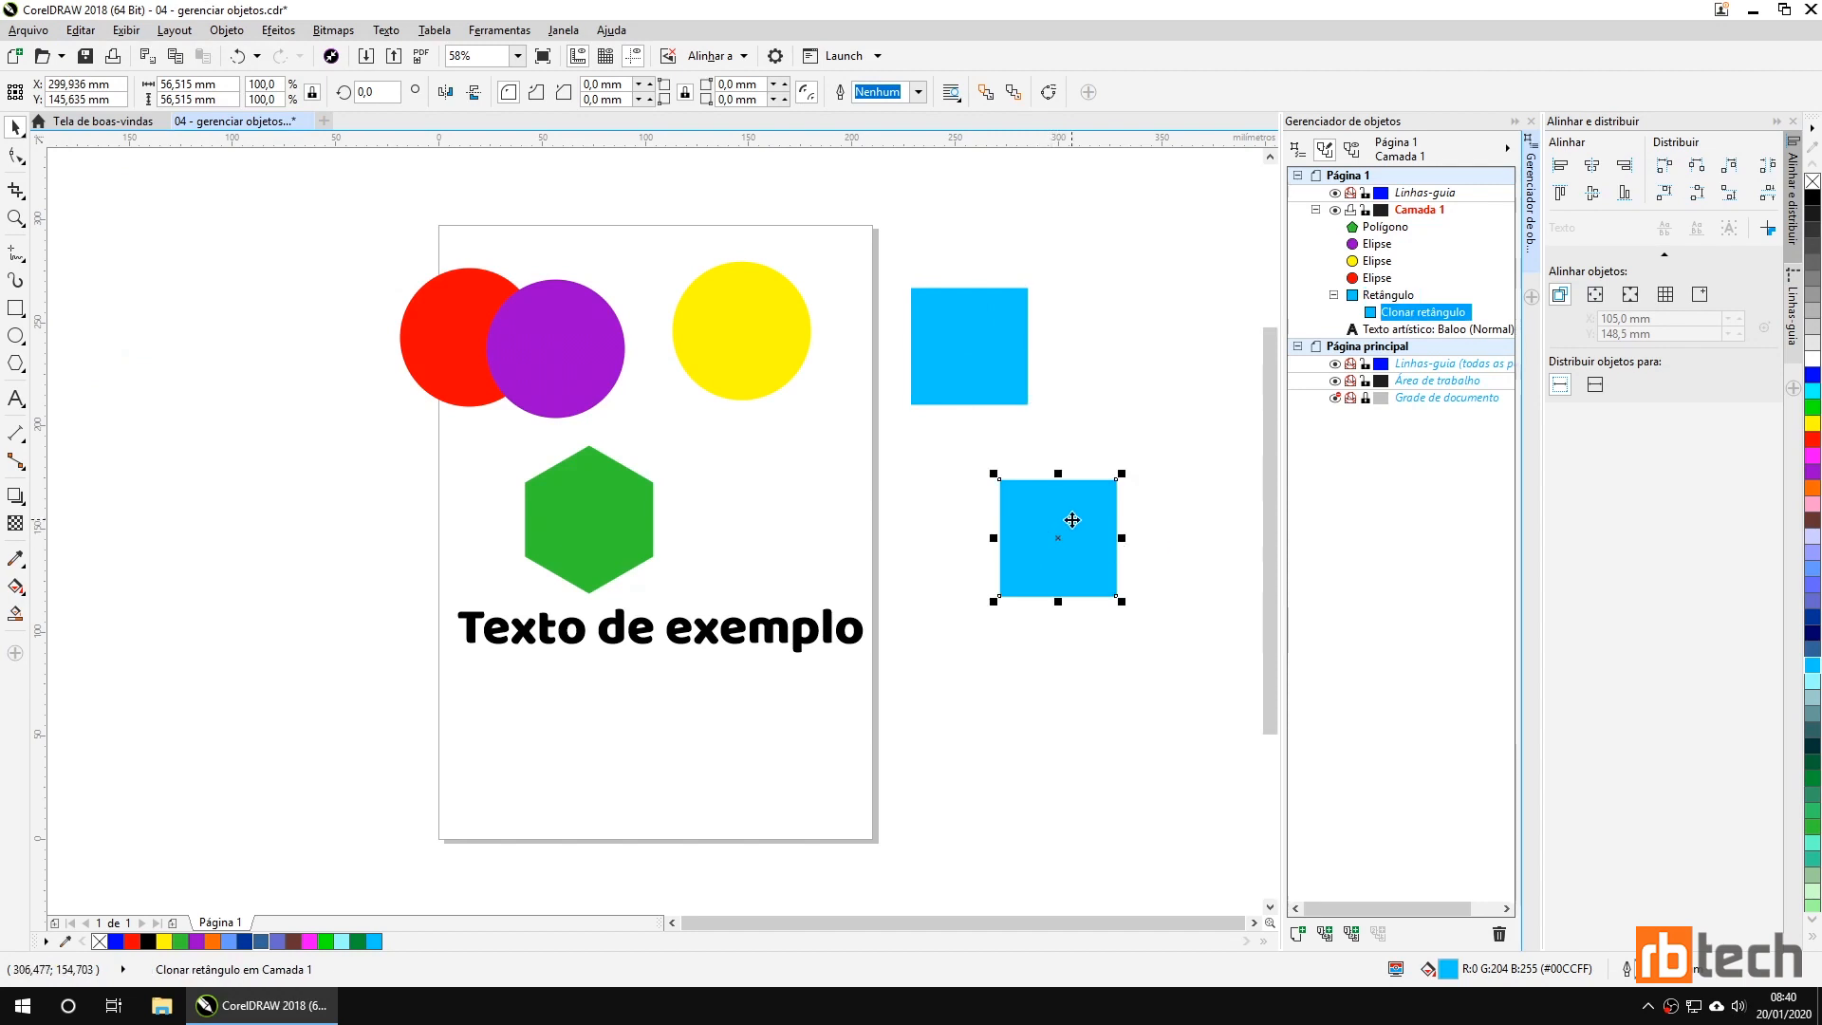
pyautogui.click(80, 29)
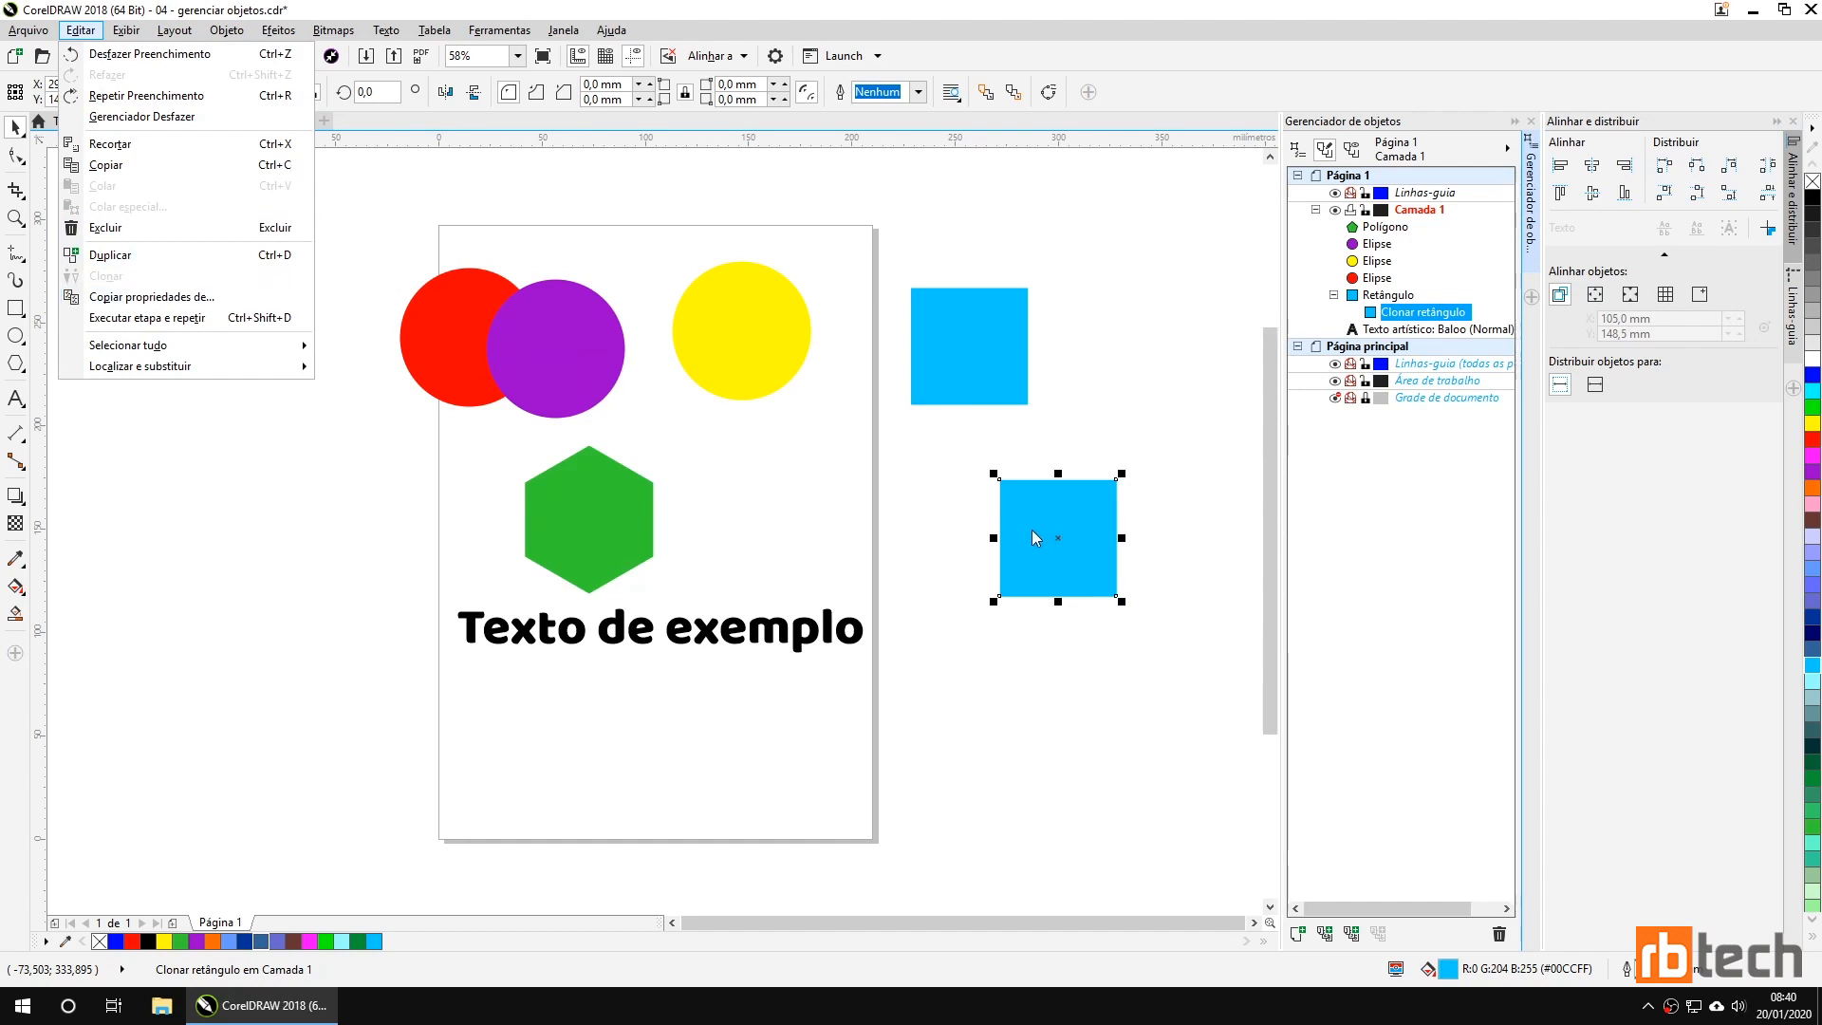
pyautogui.click(973, 381)
# Recolour the original square yellow (#FFFF00) and after that purple (#9900CC).
pyautogui.click(973, 381)
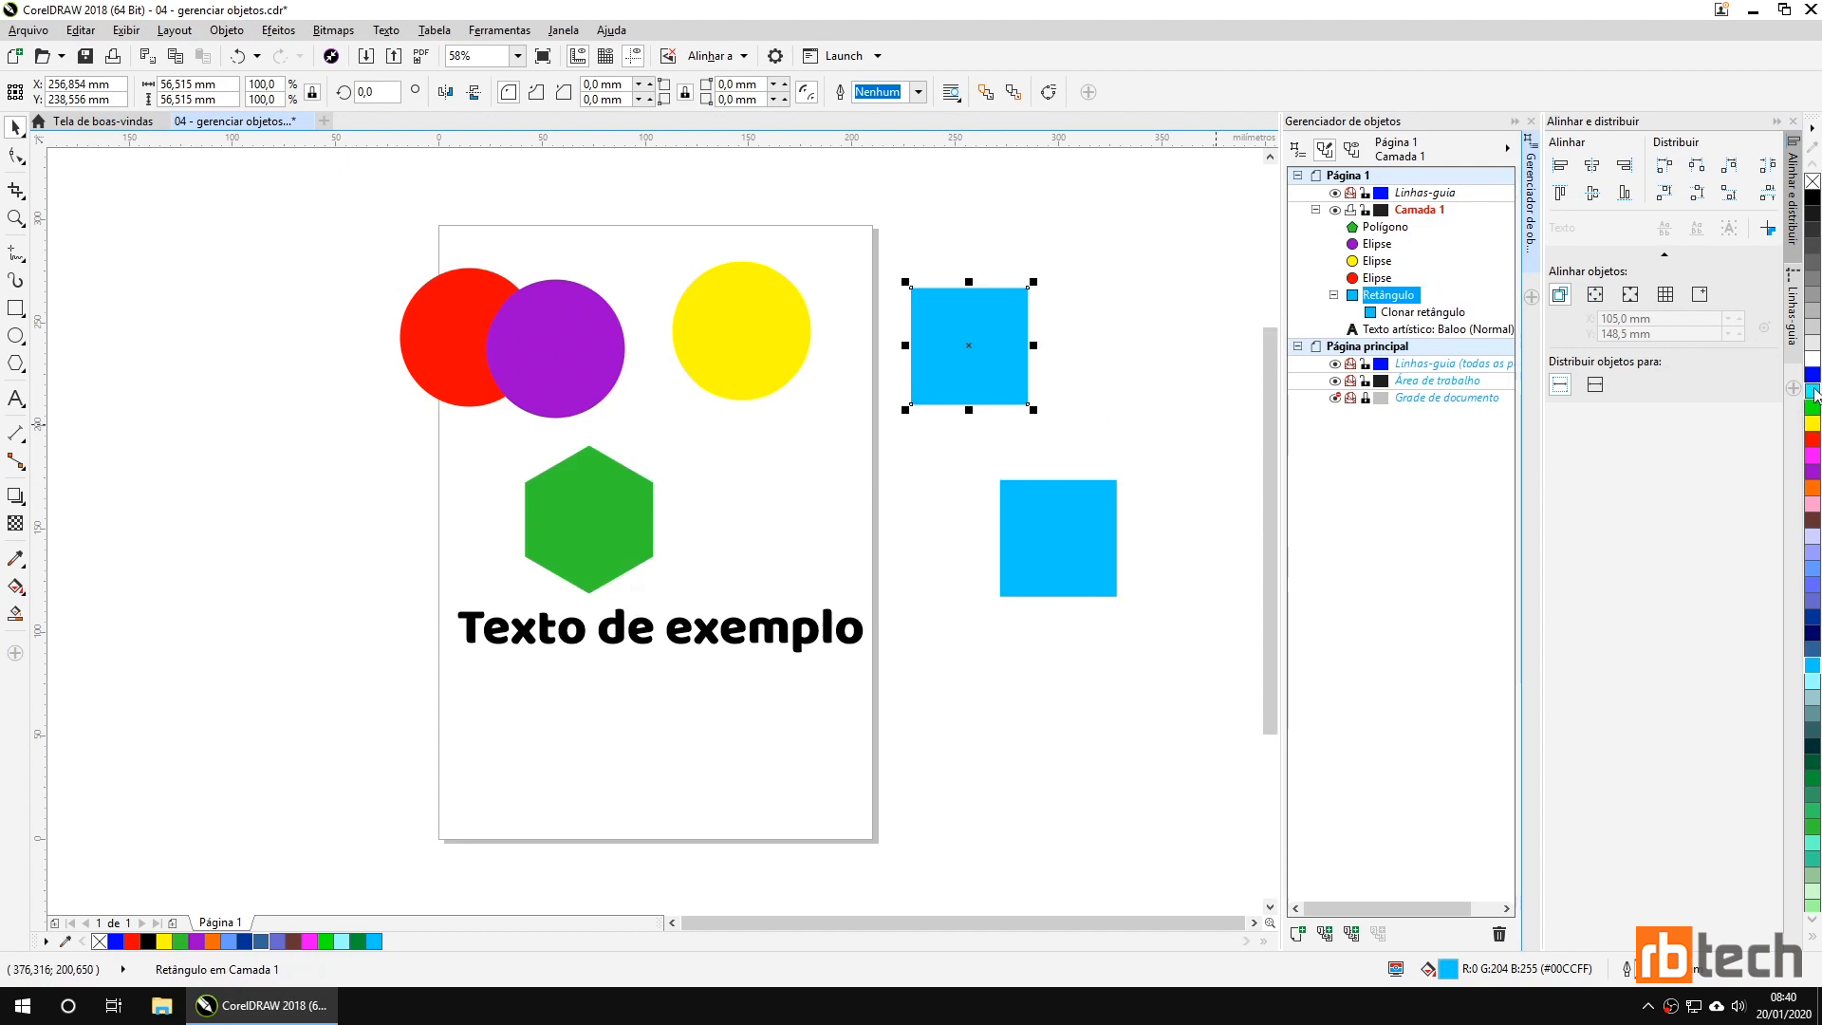
pyautogui.click(1811, 423)
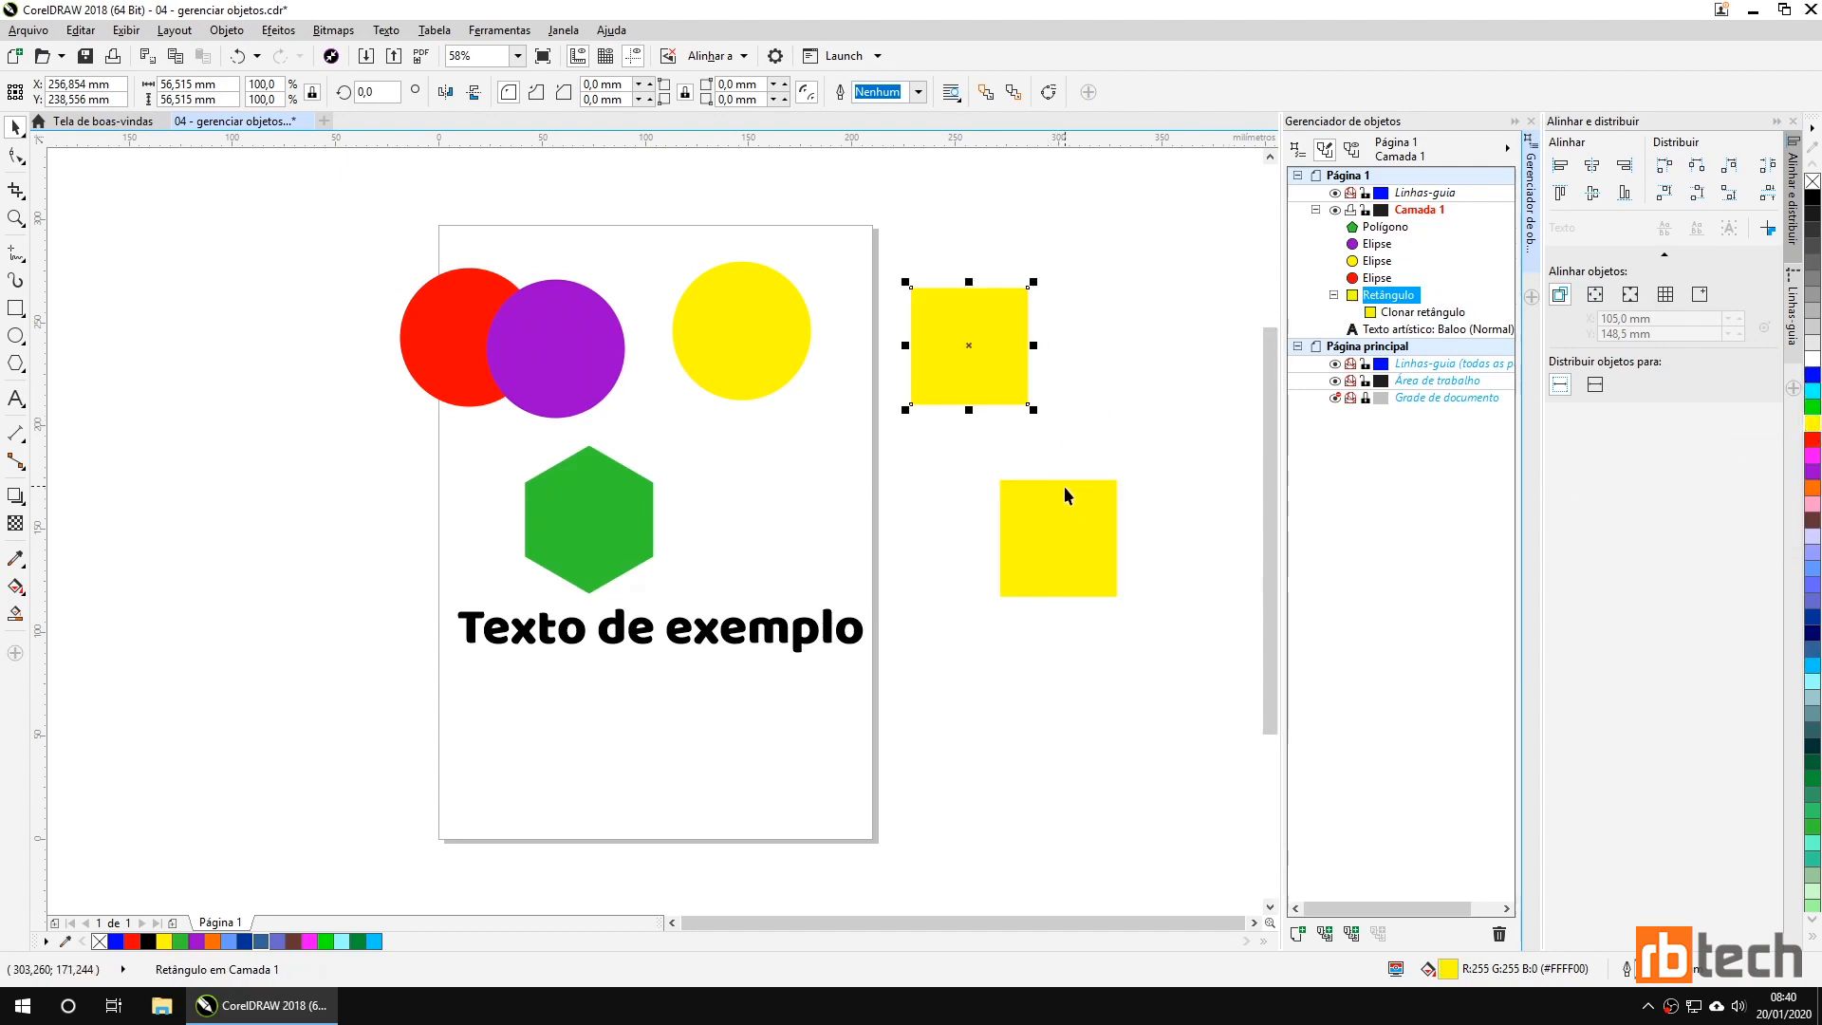
pyautogui.click(1804, 473)
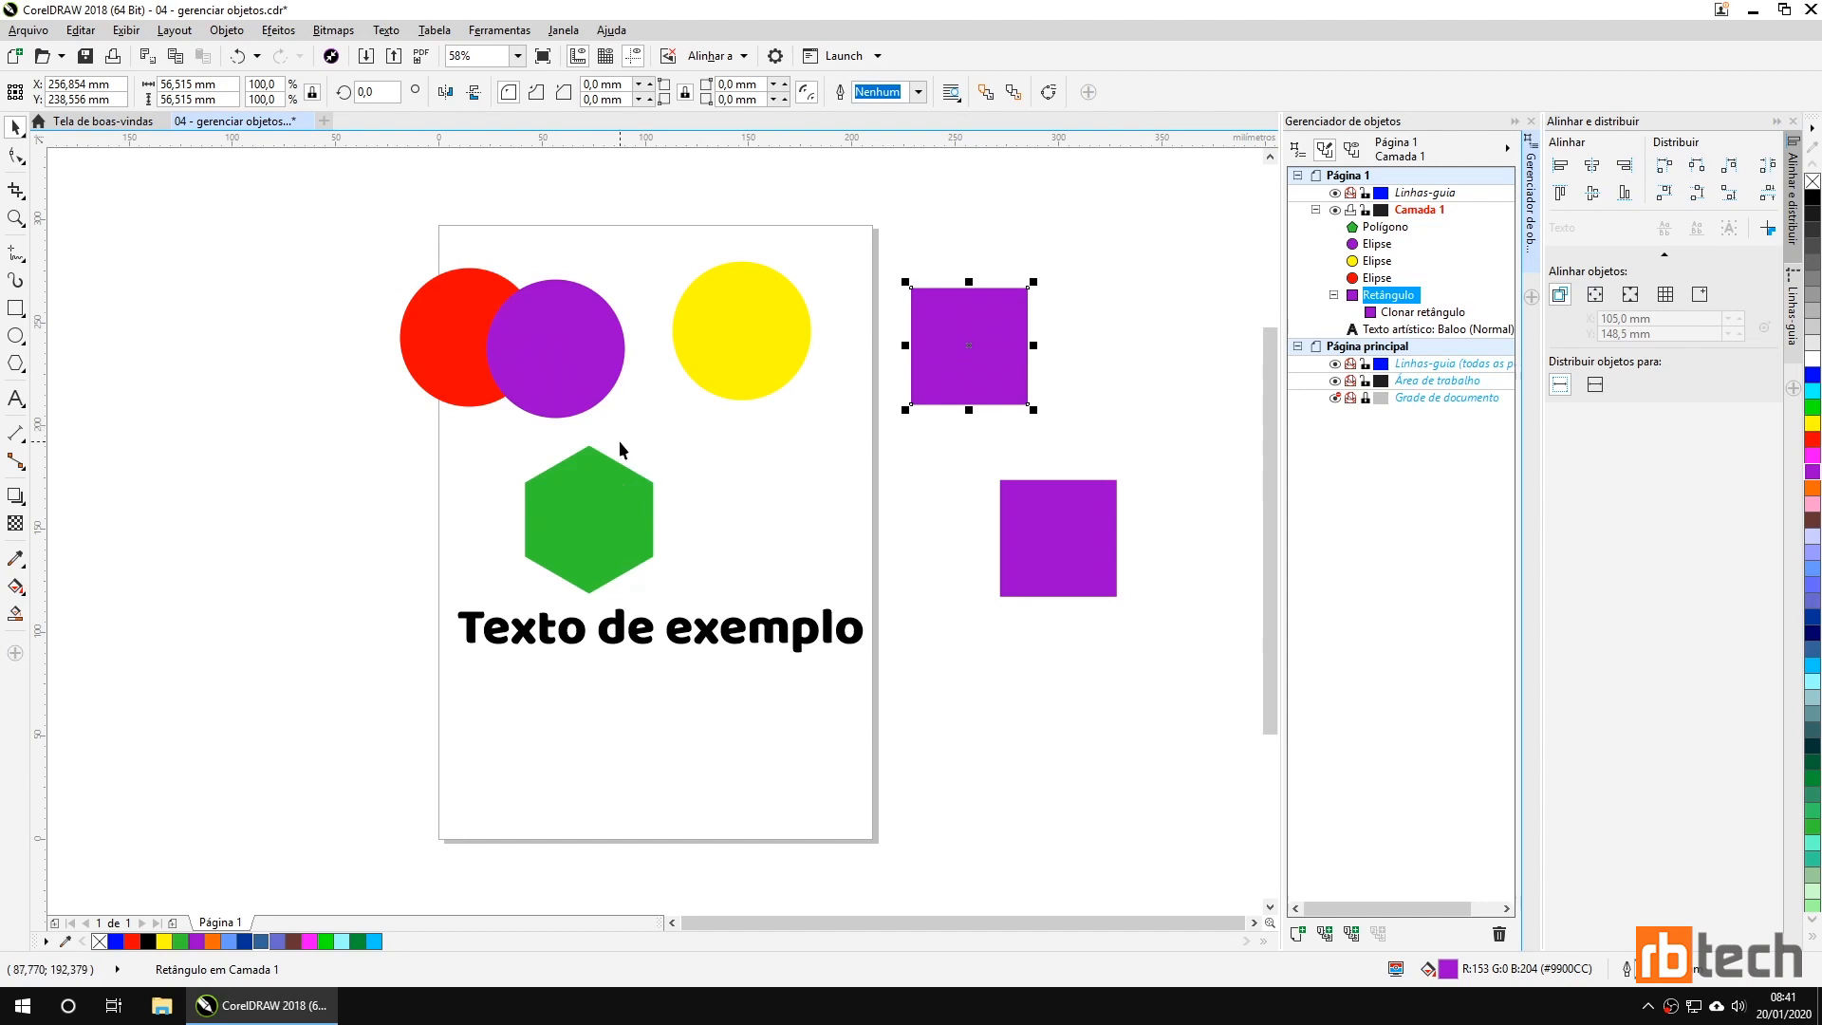
# Fill the cloned square light blue (#00CCFF) and the original square dark green (#009933).
pyautogui.click(1043, 571)
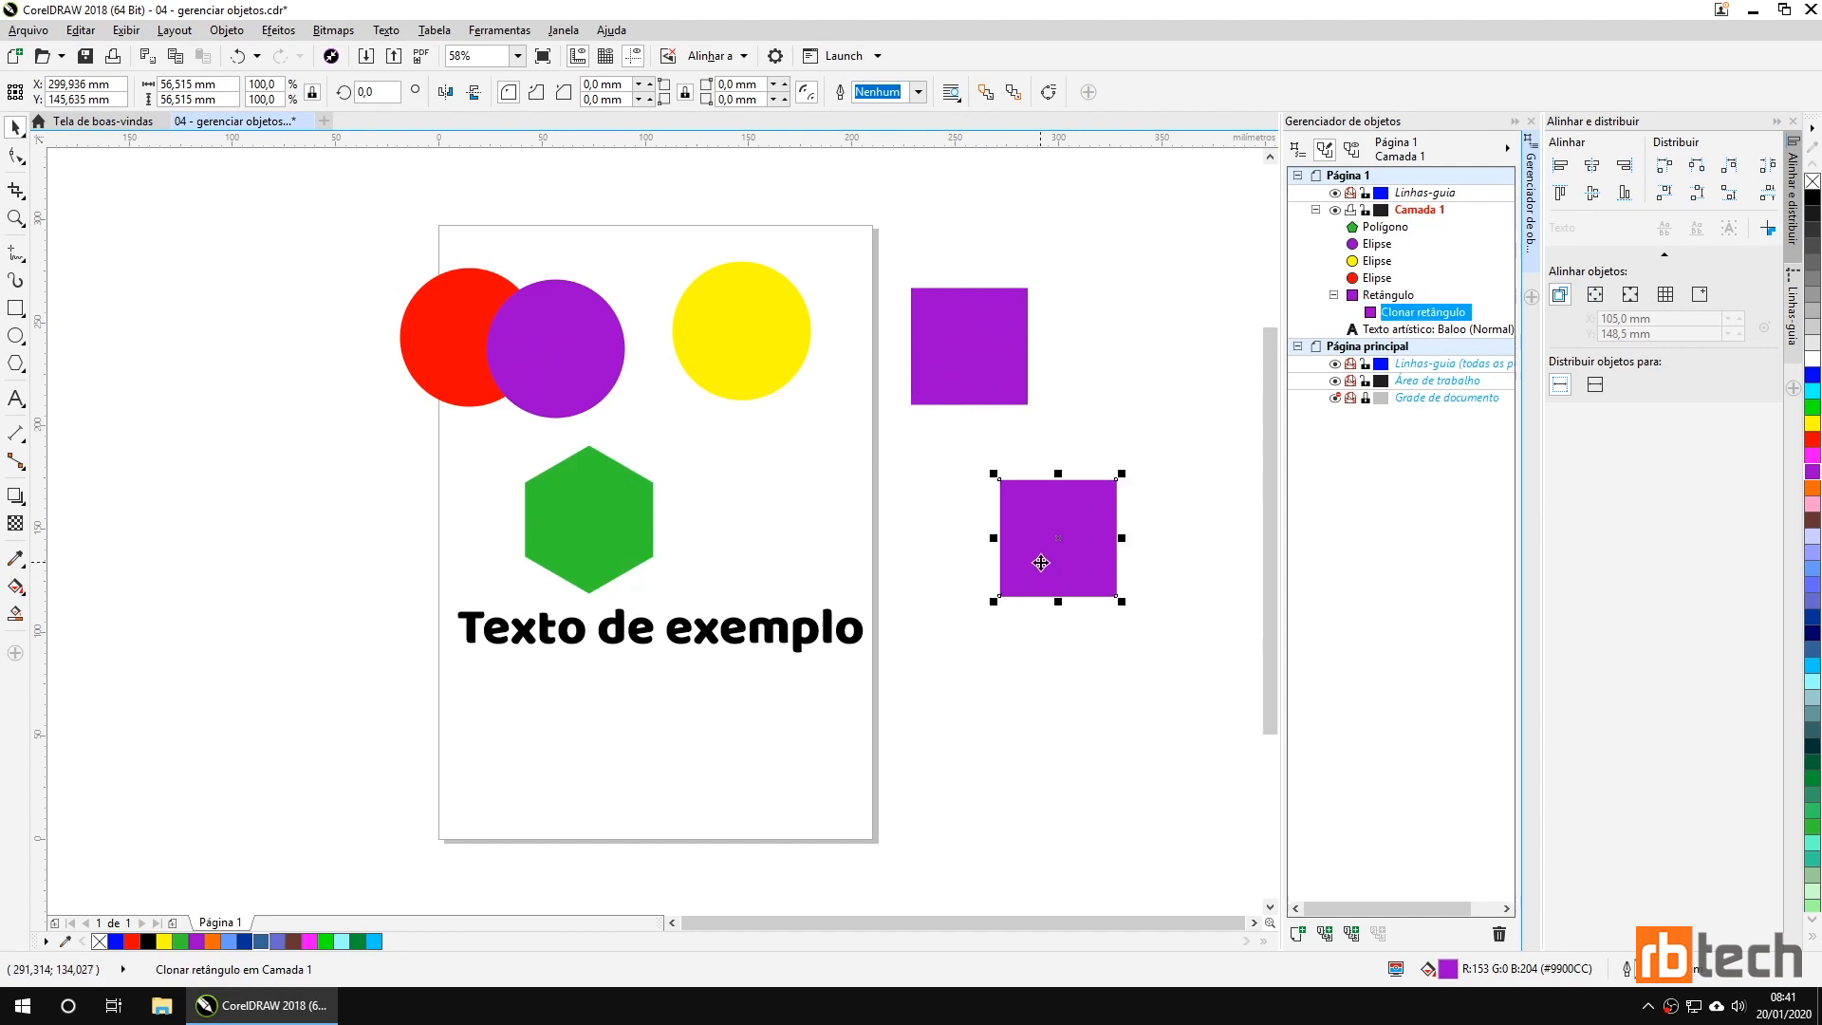
pyautogui.click(1813, 665)
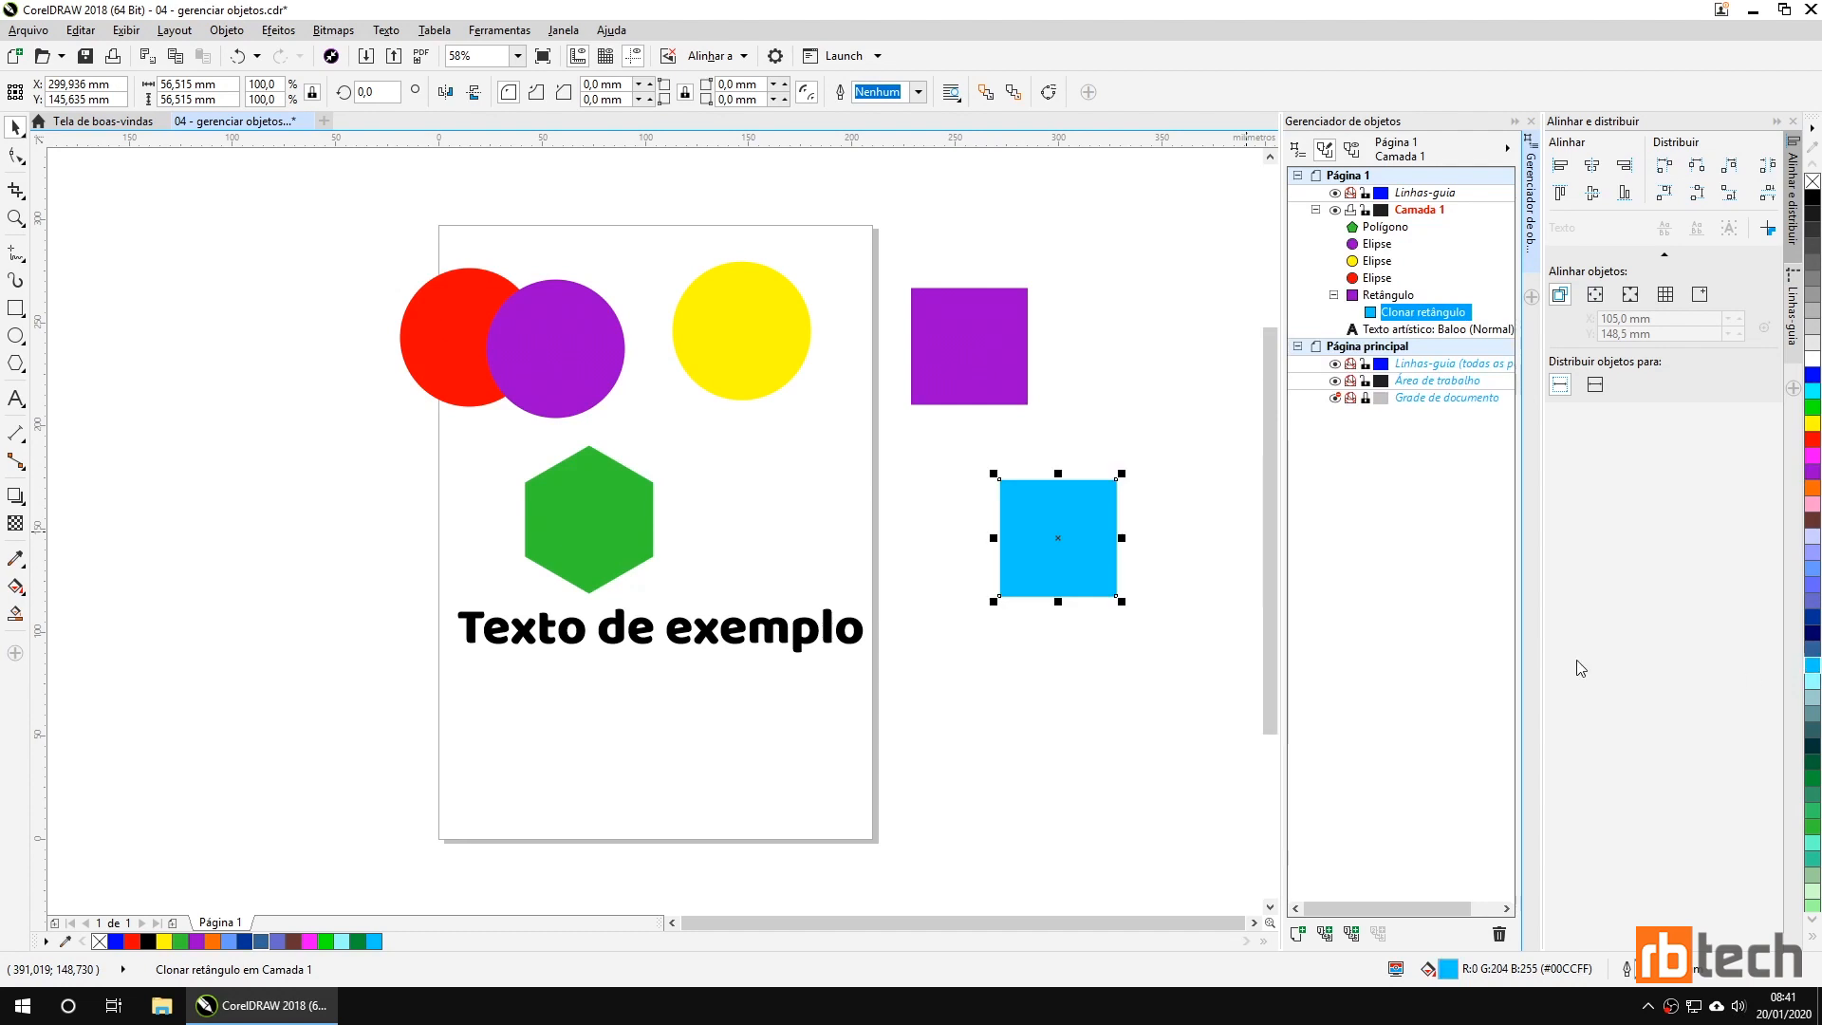
pyautogui.click(943, 327)
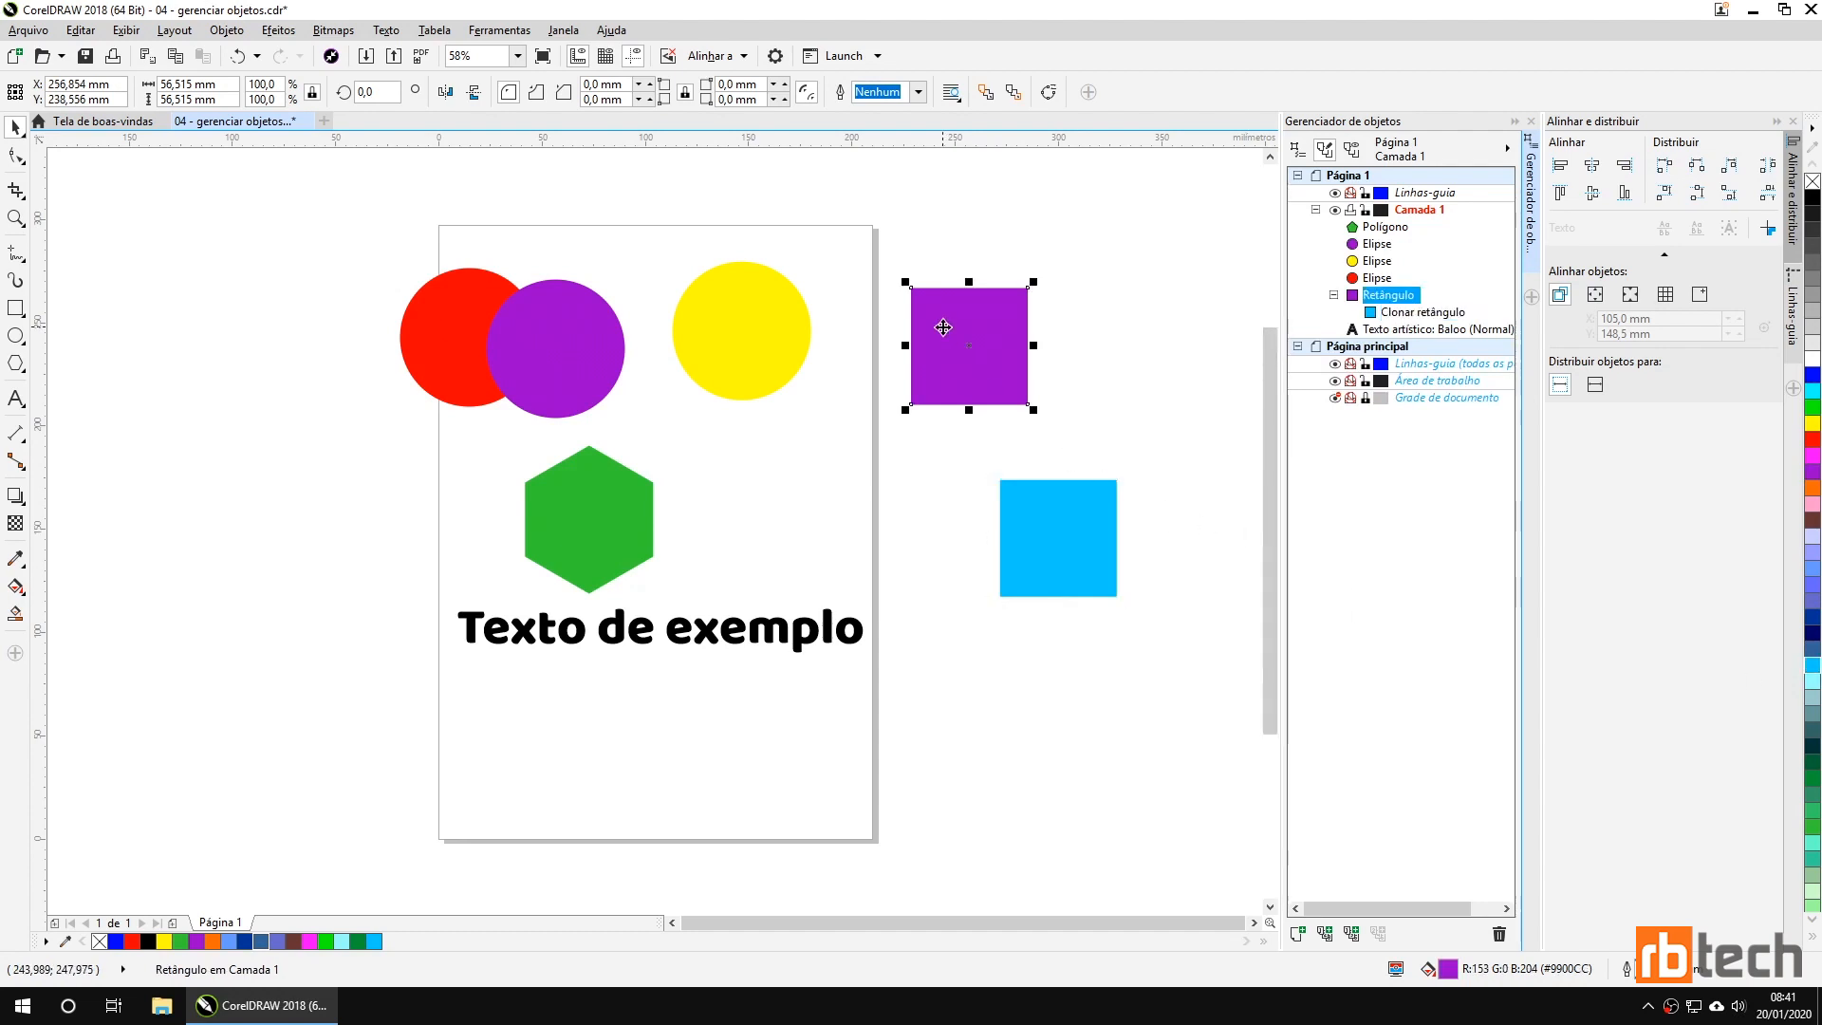
pyautogui.click(1813, 779)
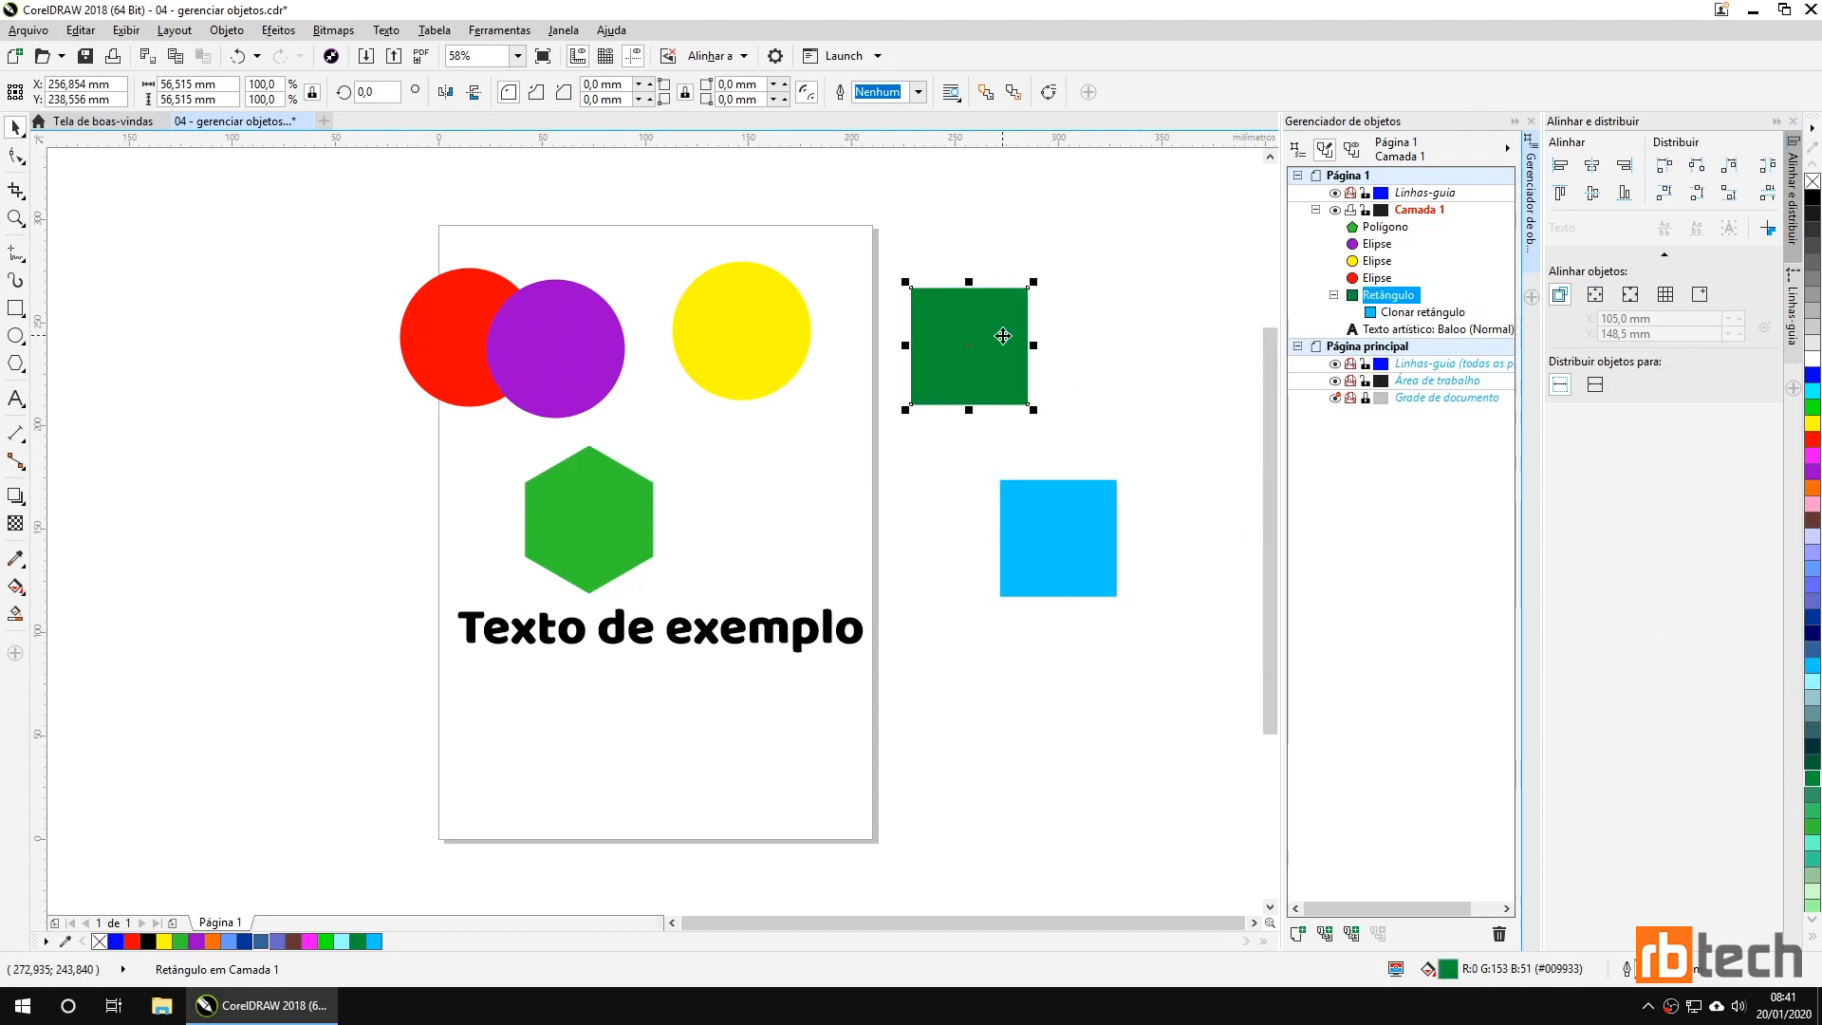
pyautogui.click(1044, 537)
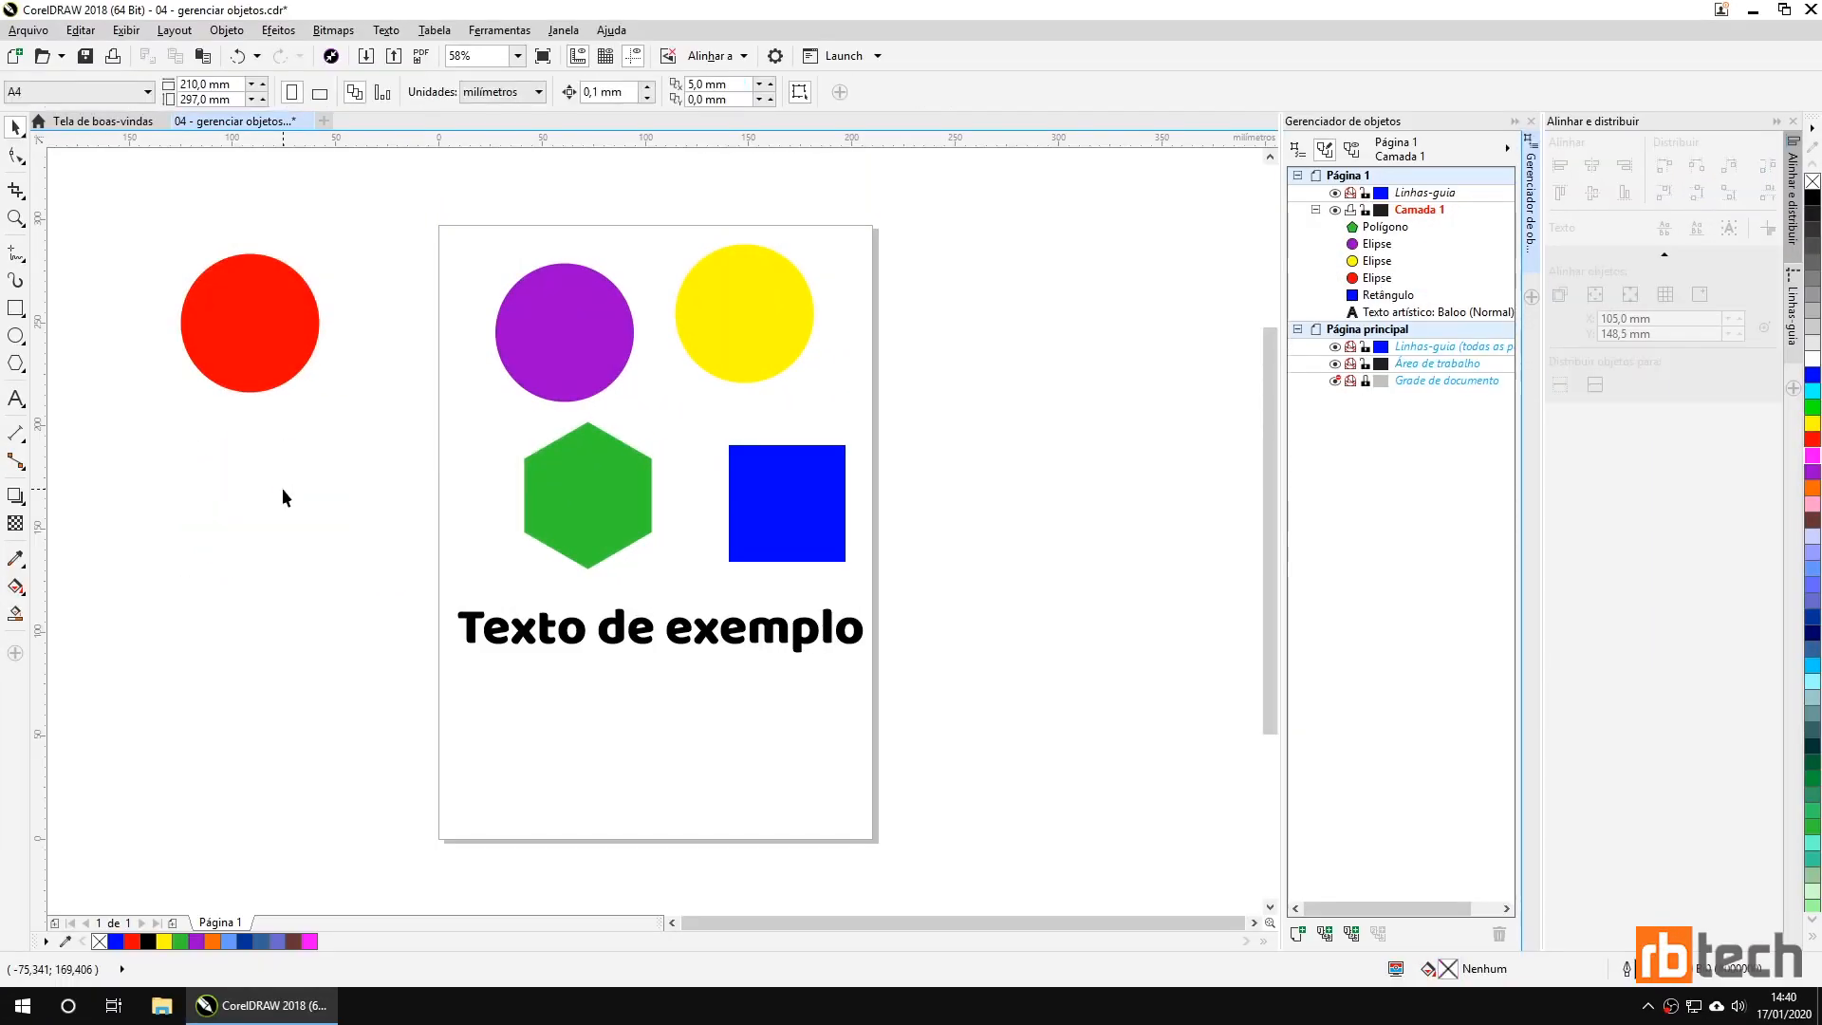
# Move the red circle to about X -57 mm, Y 207 mm, and the purple circle to about X 49 mm, Y 259 mm.
pyautogui.moveTo(270, 334); pyautogui.dragTo(344, 399)
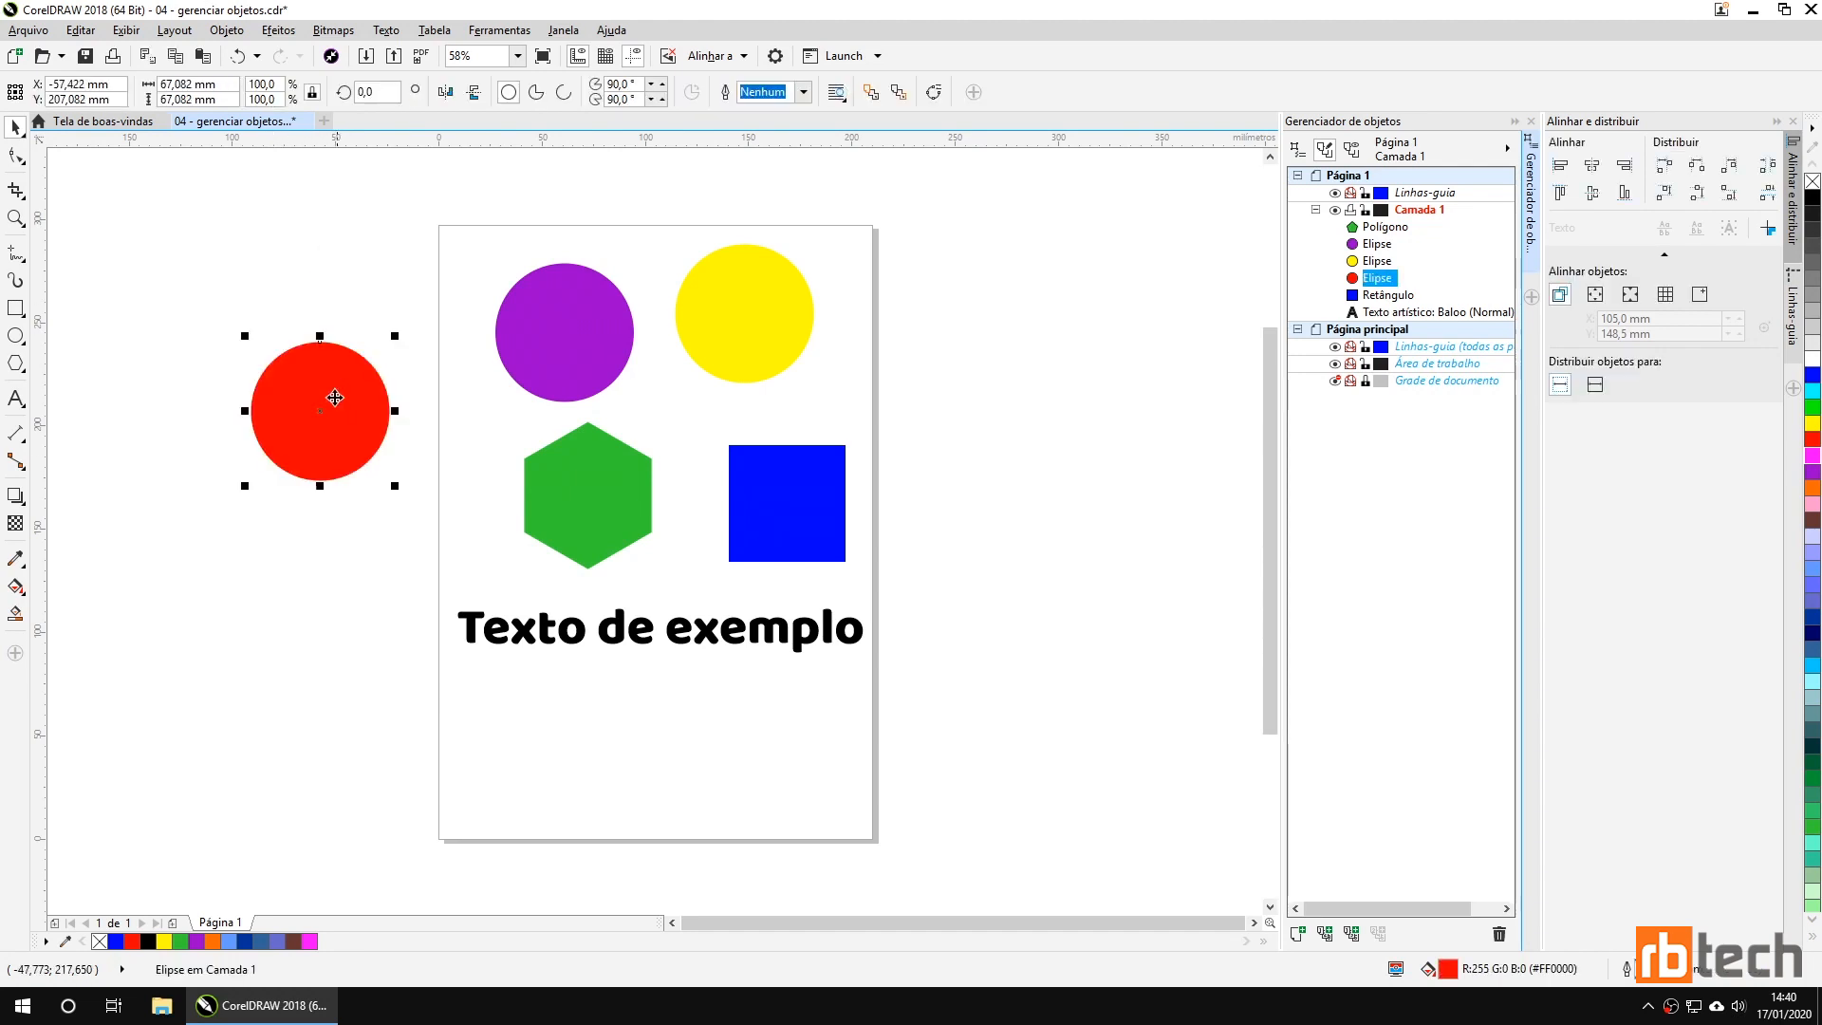
pyautogui.moveTo(562, 323); pyautogui.dragTo(539, 295)
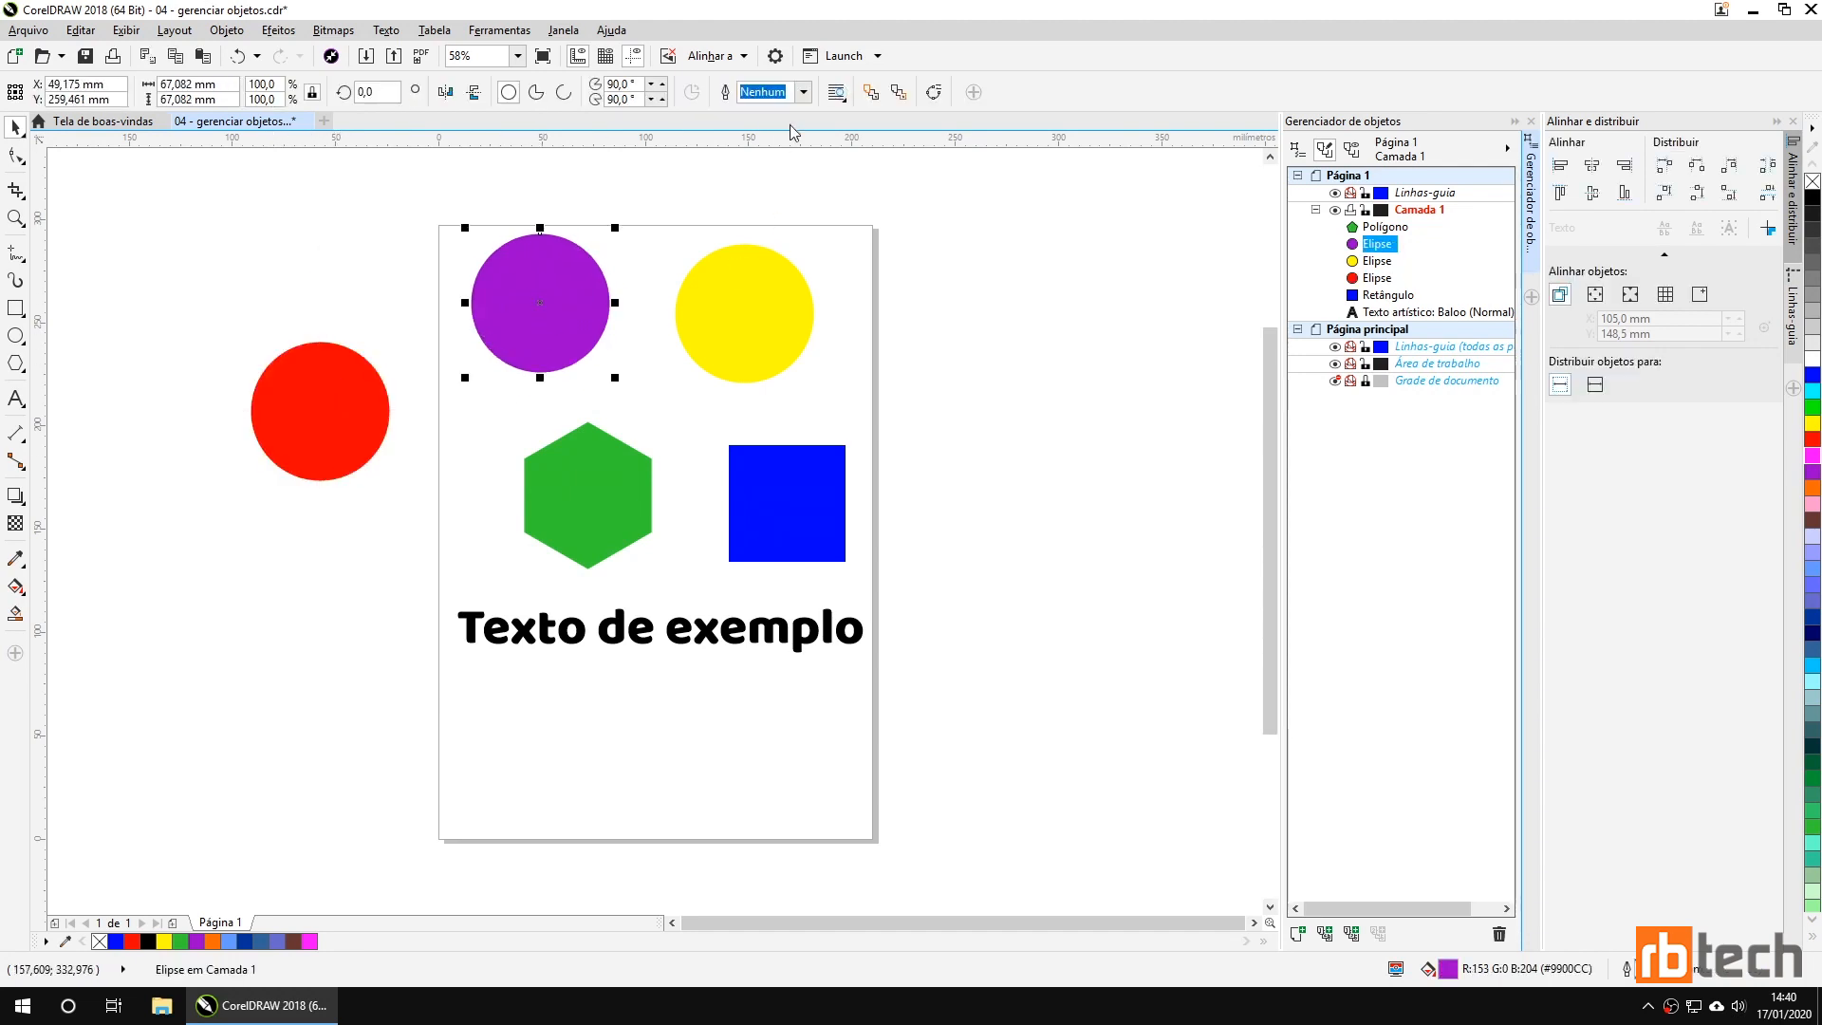
# Give the purple circle a 1.0 mm outline, trying green before colouring it blue.
pyautogui.click(803, 91)
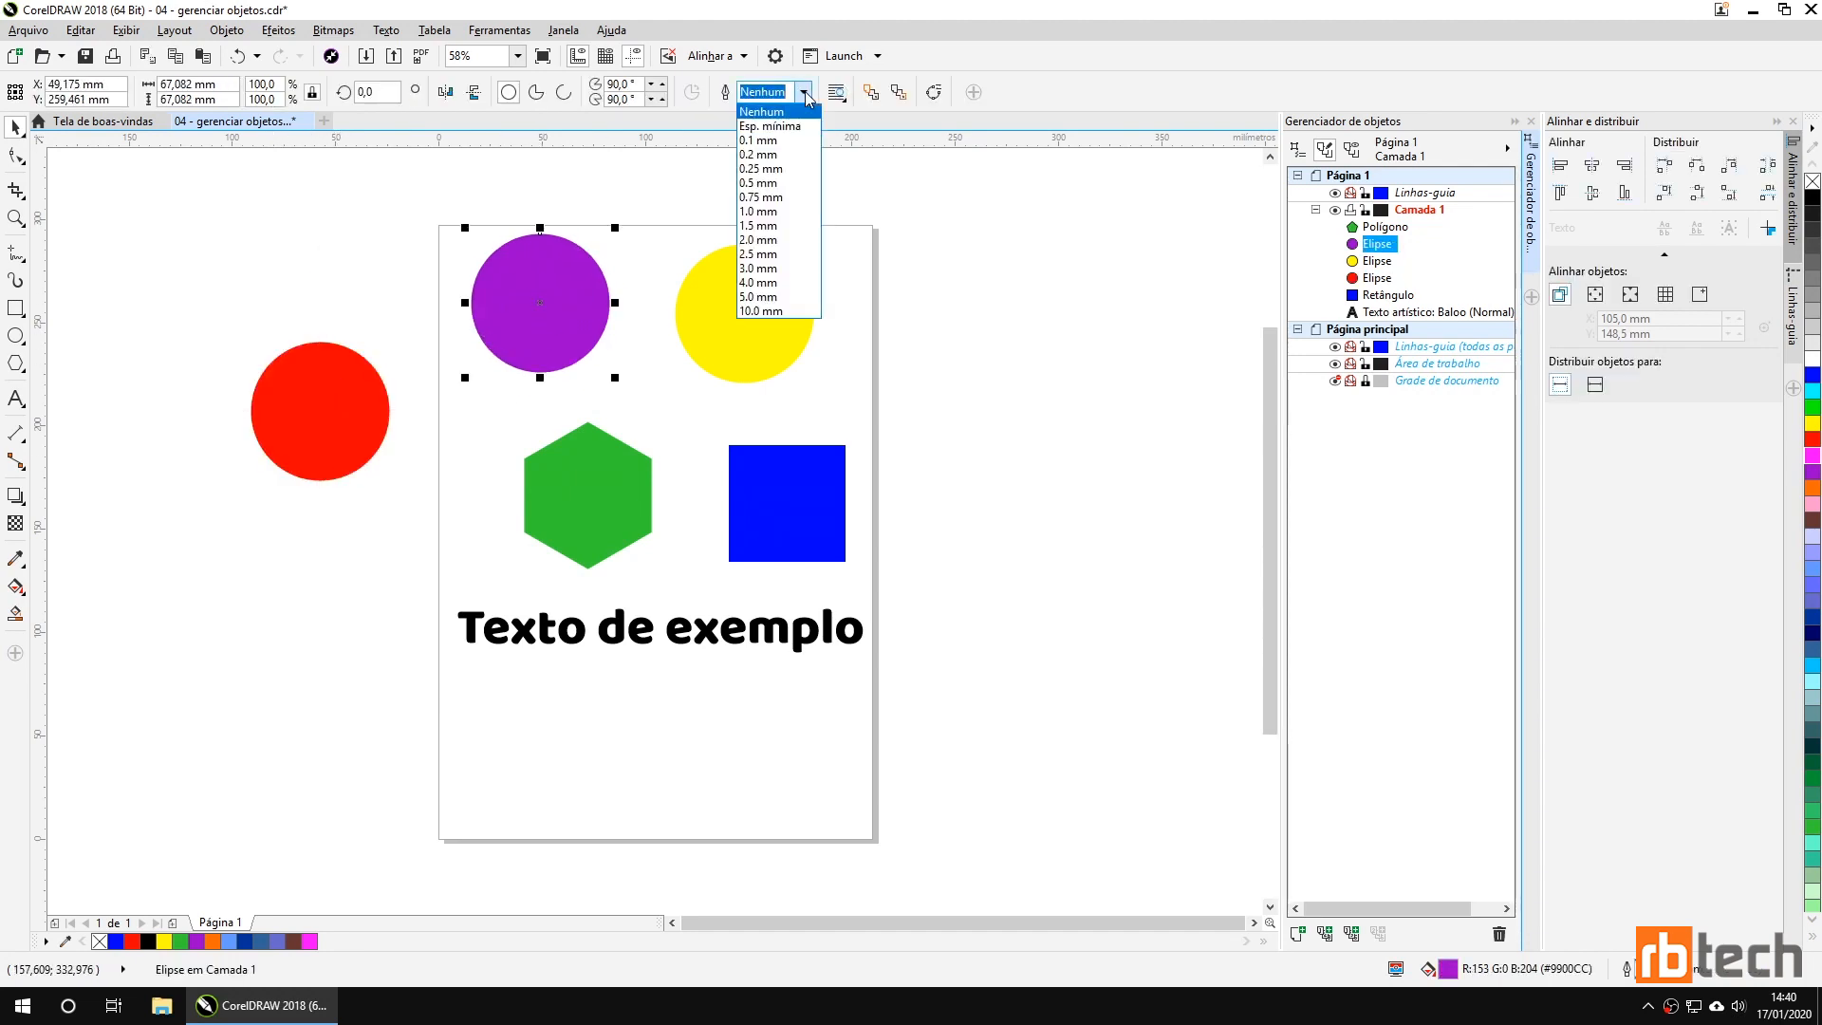
pyautogui.click(778, 212)
pyautogui.rightClick(1813, 406)
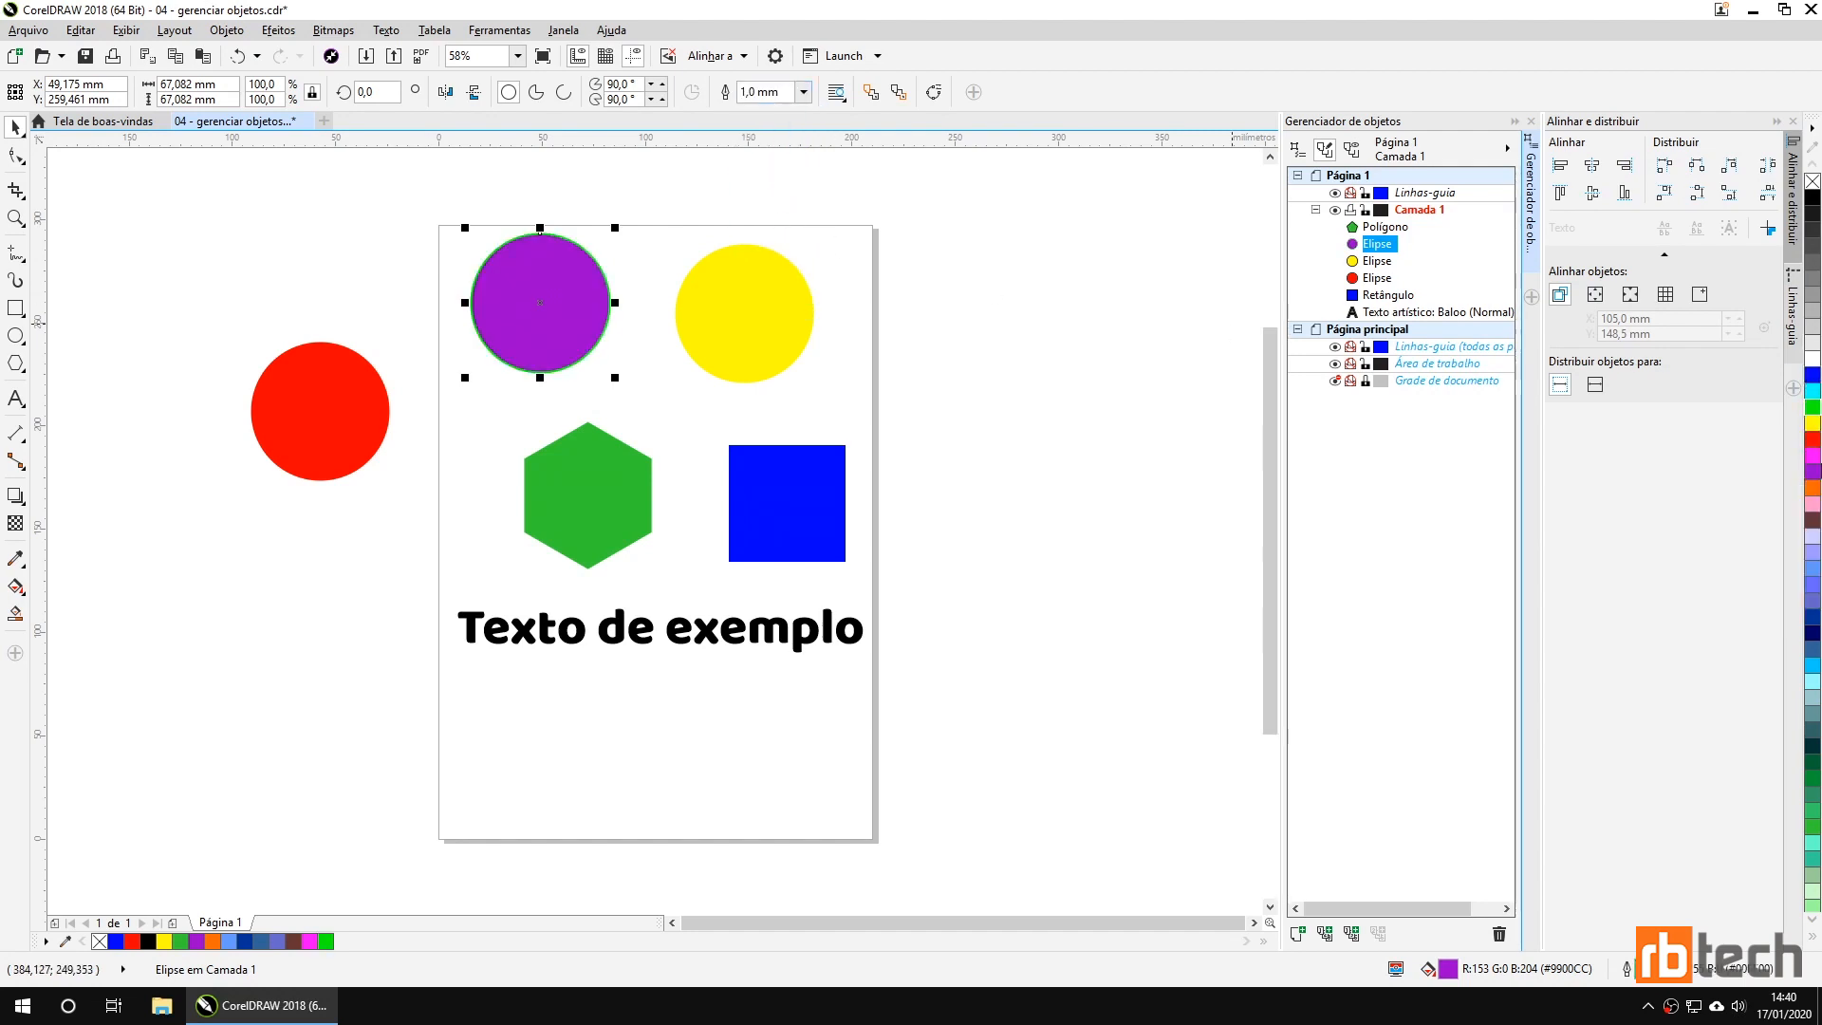
pyautogui.rightClick(1813, 374)
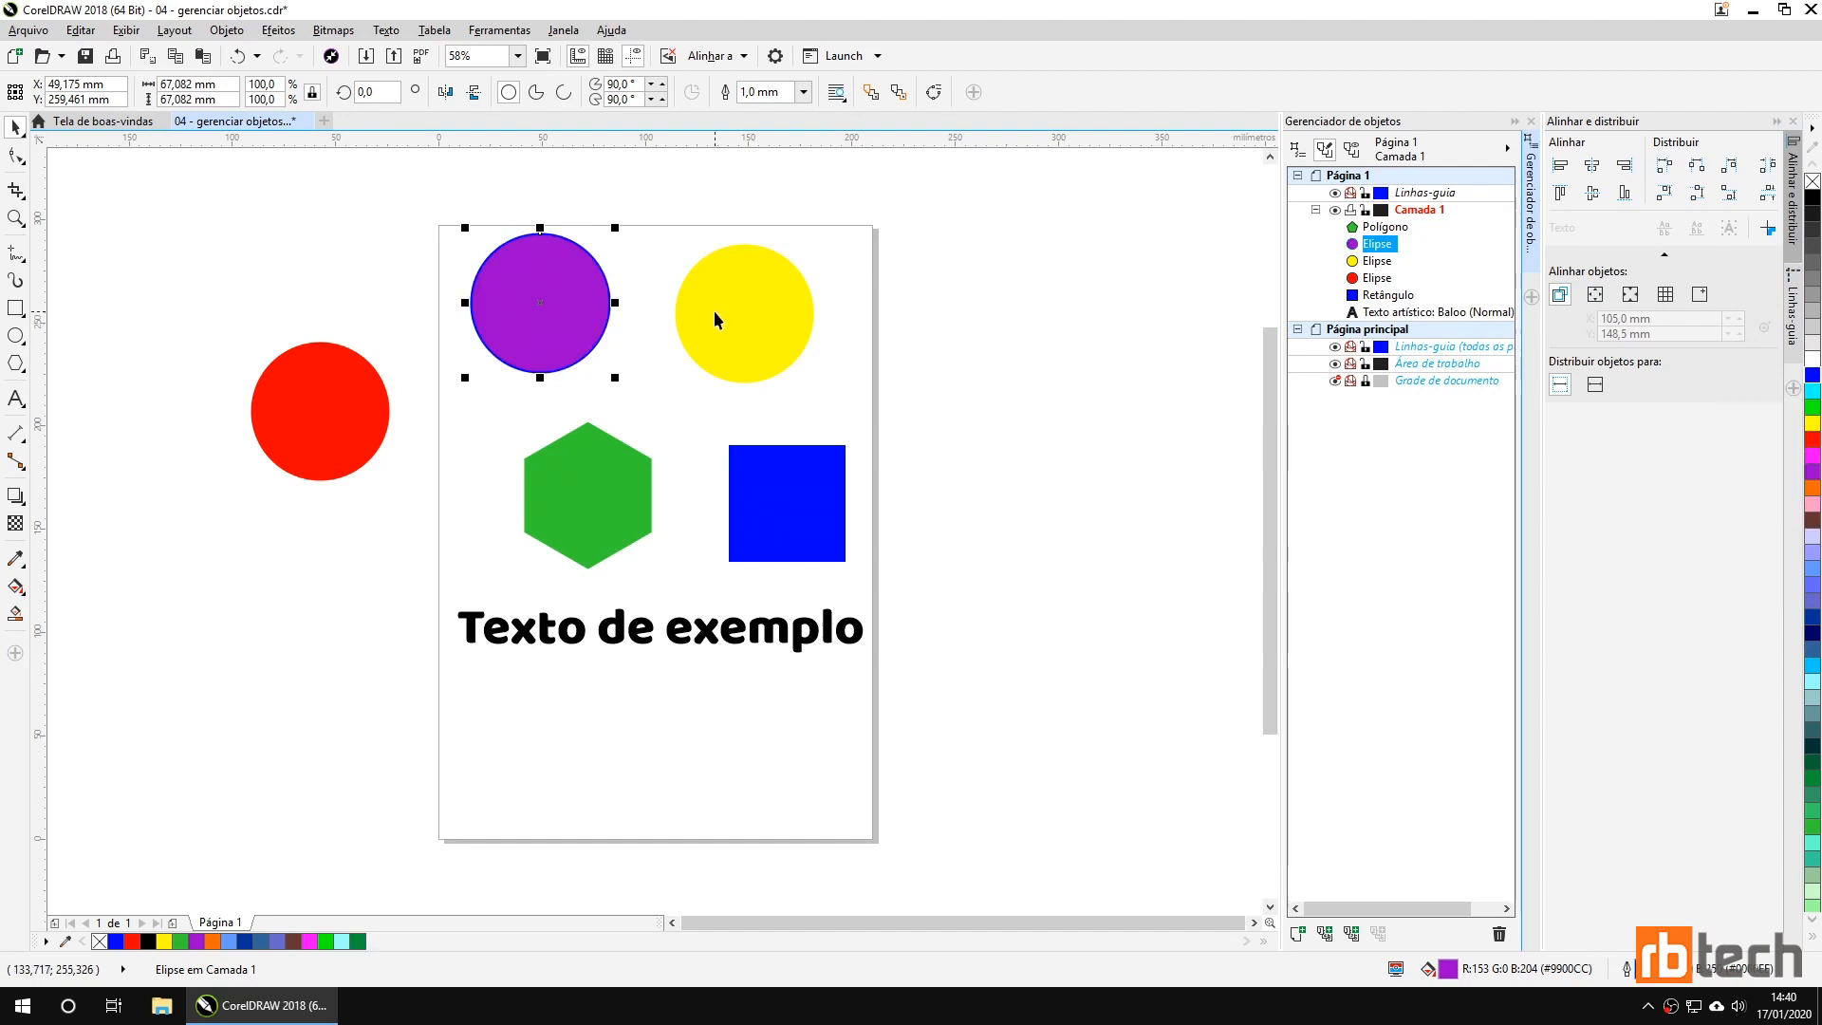
# Move the purple circle to about X 45 mm, Y 248 mm, and try copying its outline pen, outline colour and fill to the red circle.
pyautogui.moveTo(541, 271); pyautogui.dragTo(532, 294)
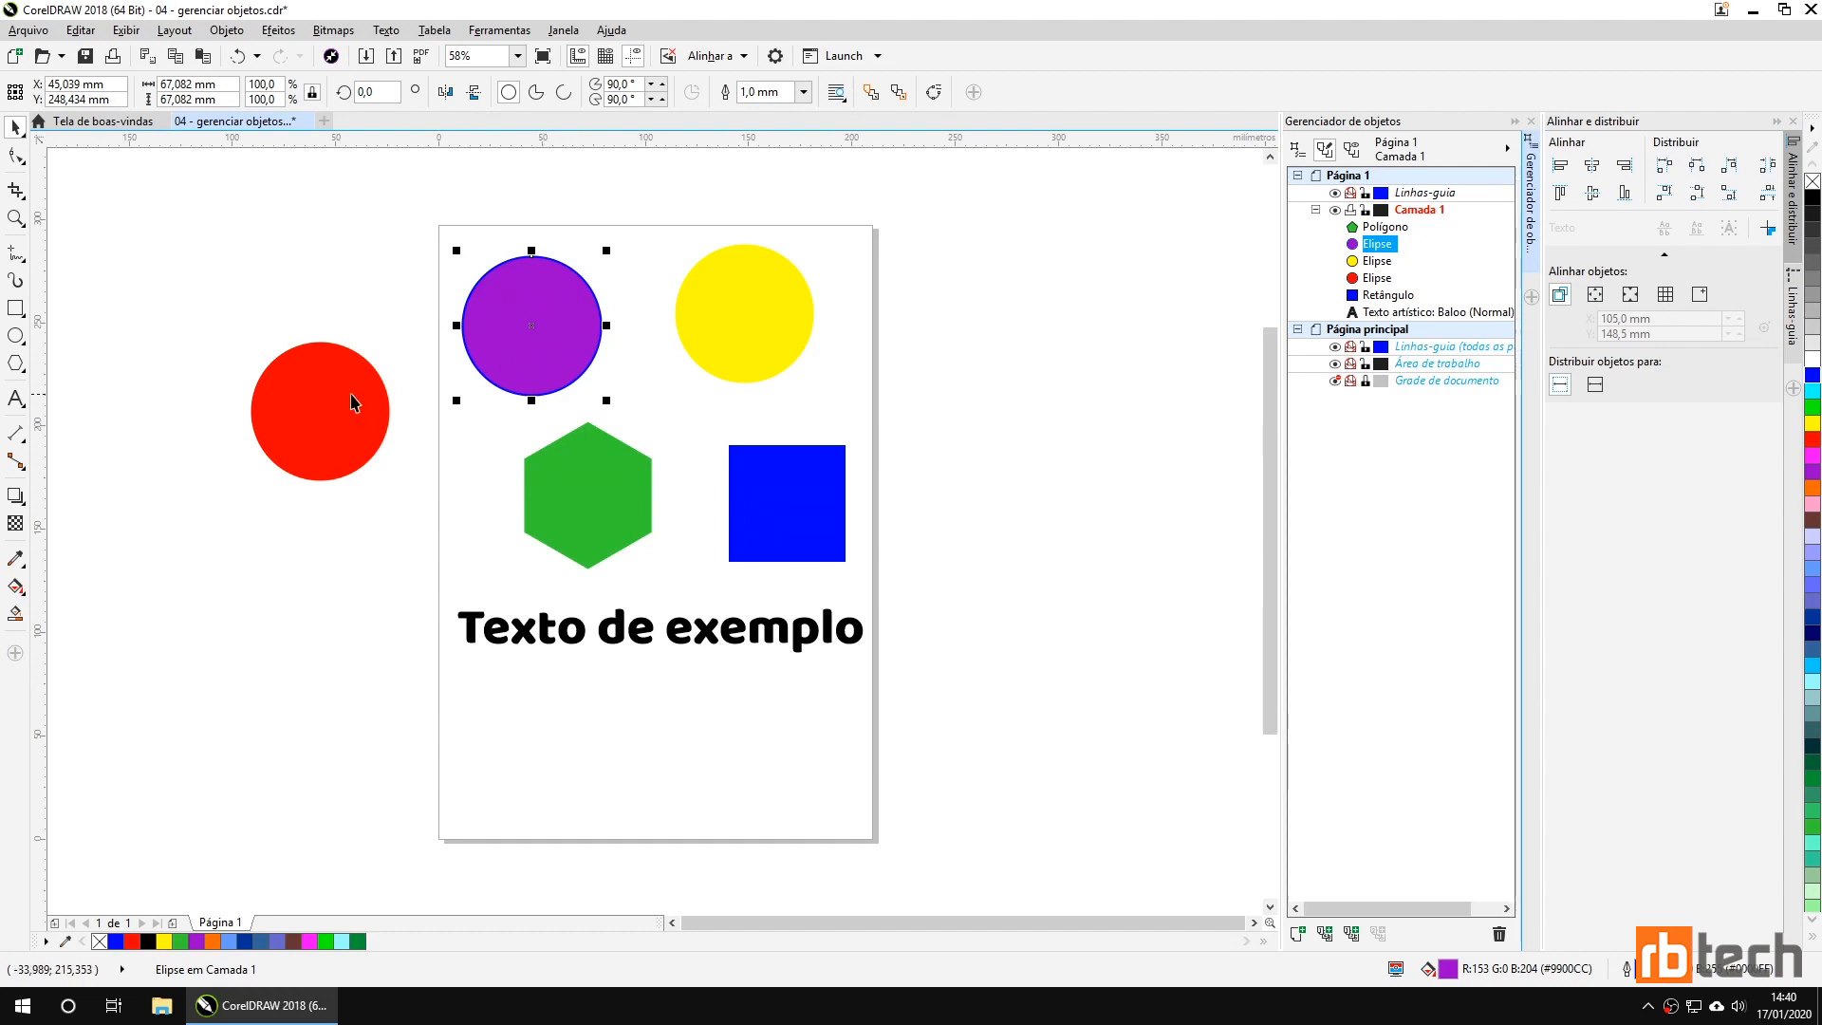
pyautogui.click(320, 408)
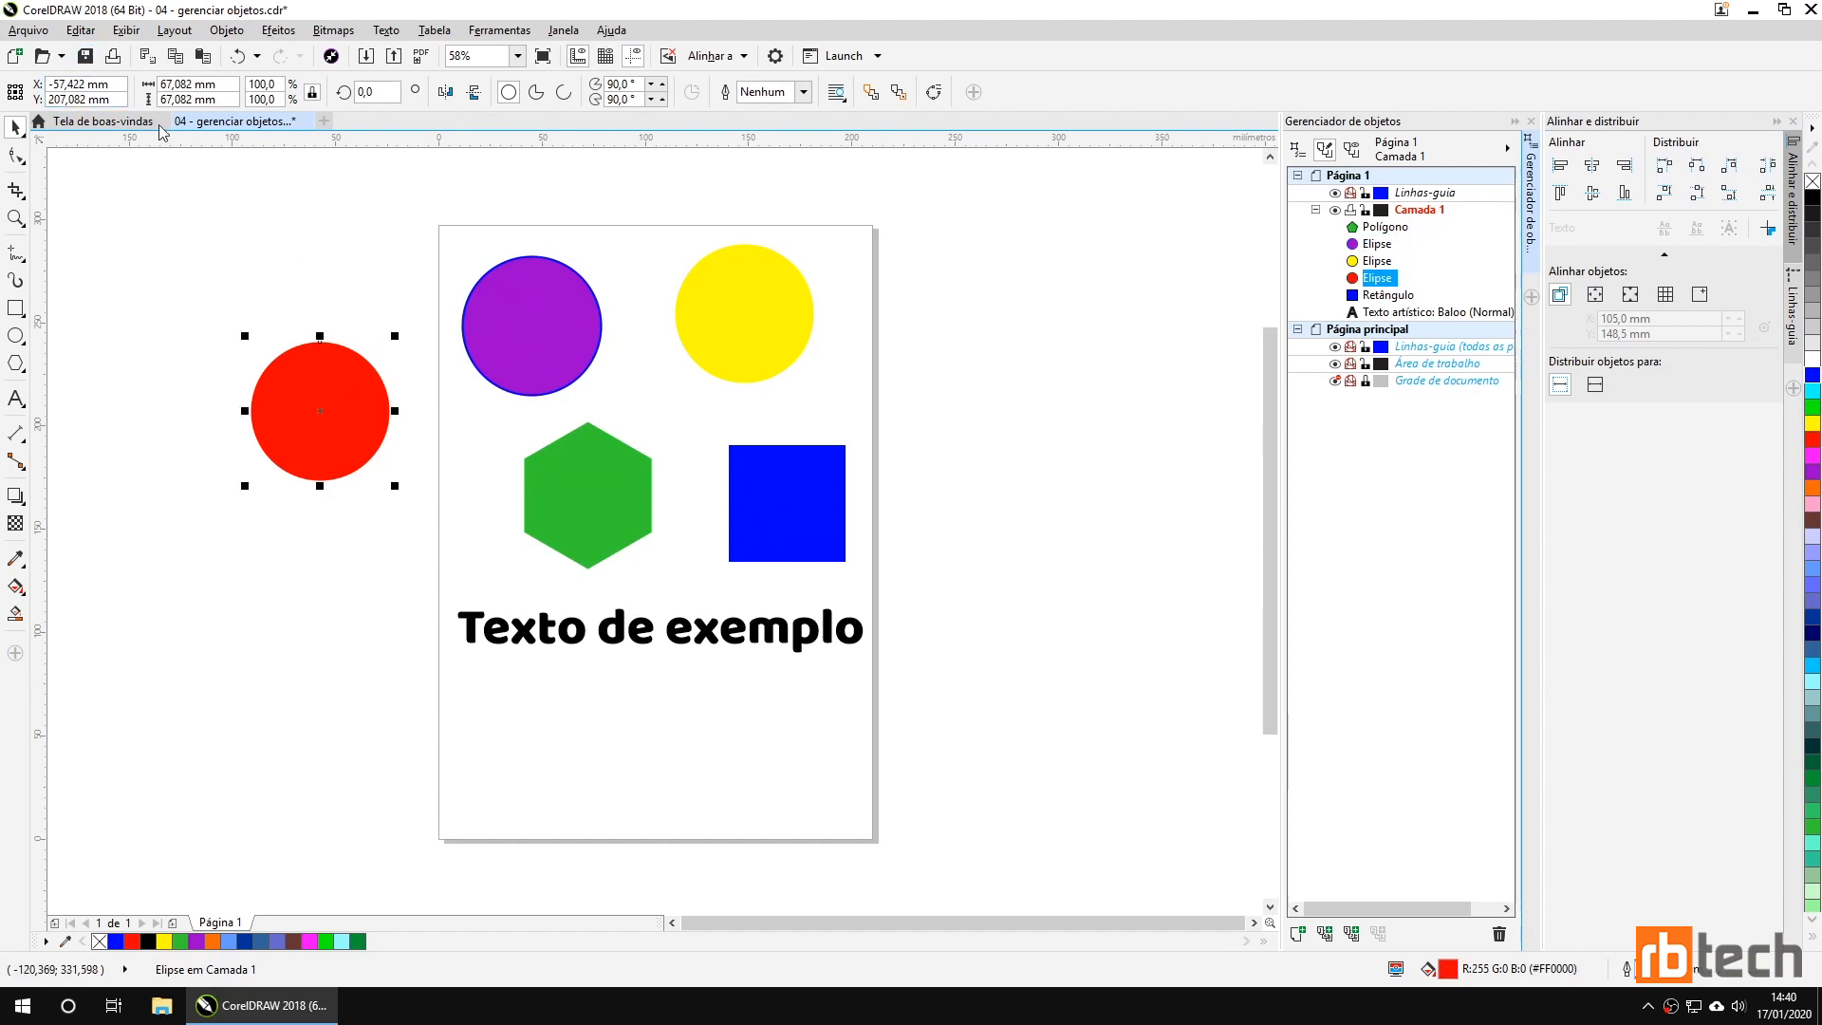
pyautogui.click(81, 31)
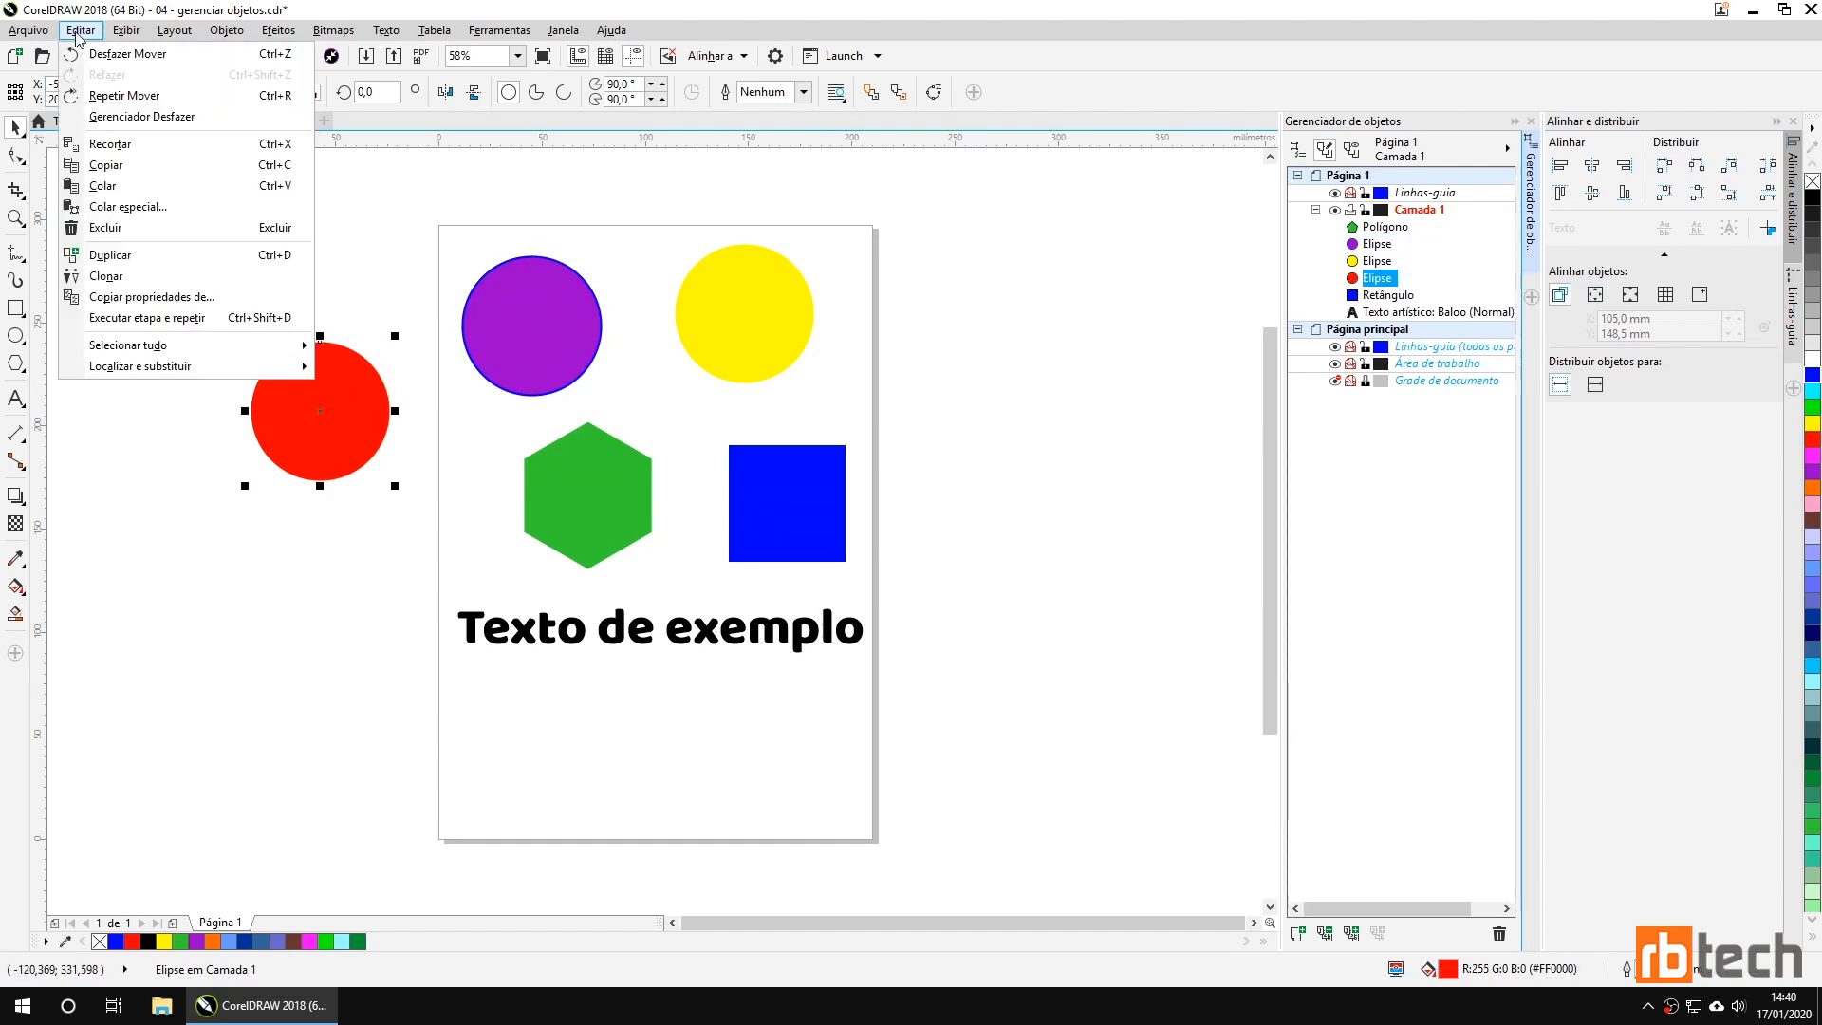
pyautogui.click(182, 299)
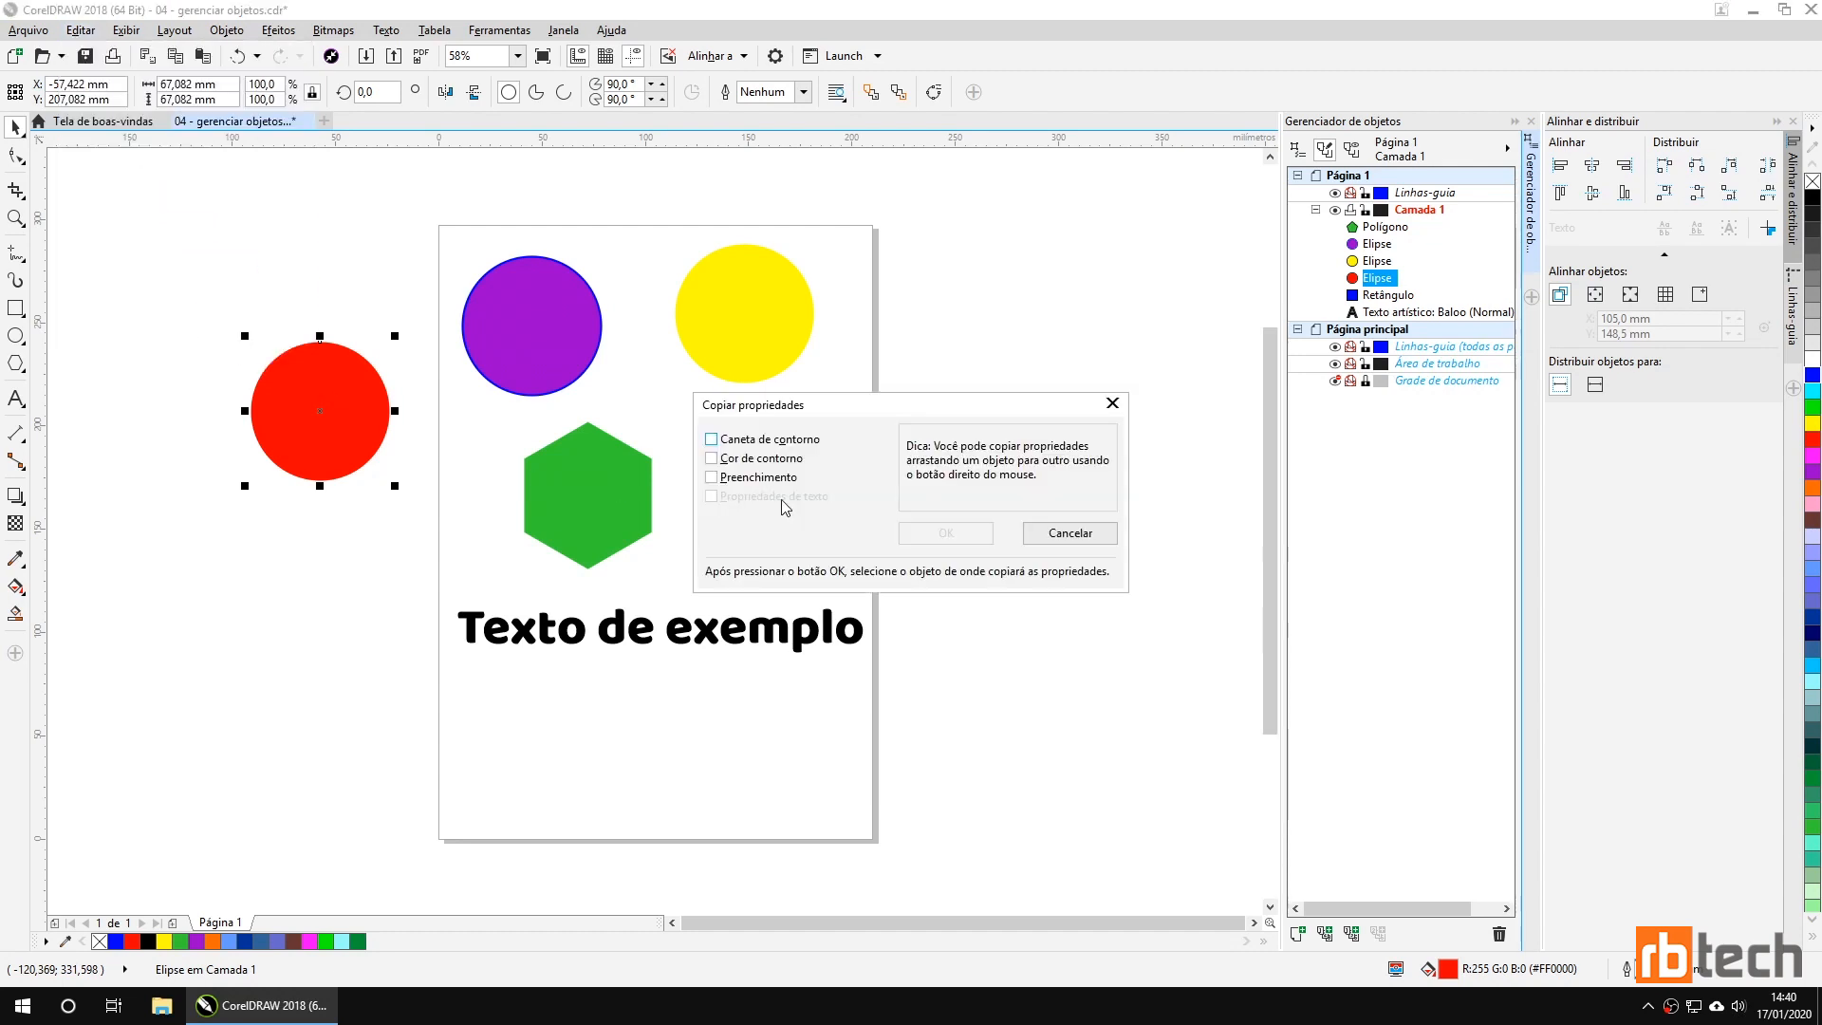
pyautogui.click(788, 446)
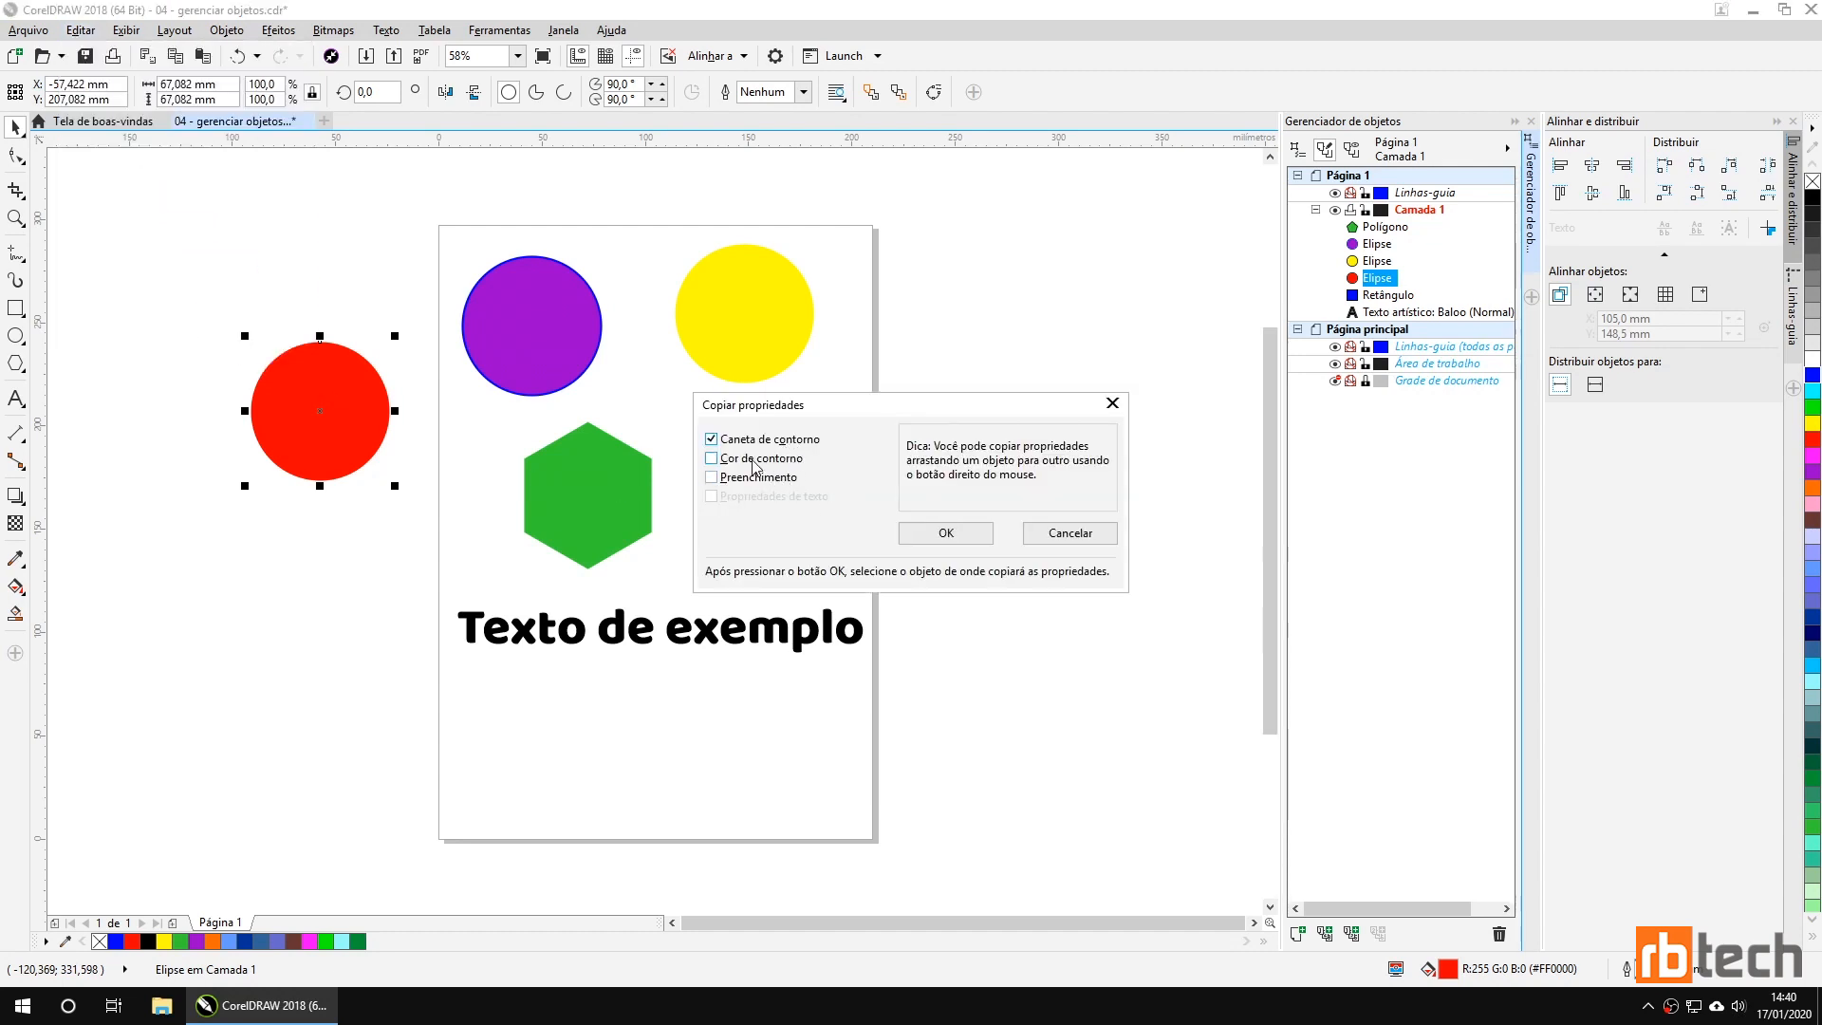
pyautogui.click(767, 479)
pyautogui.click(940, 532)
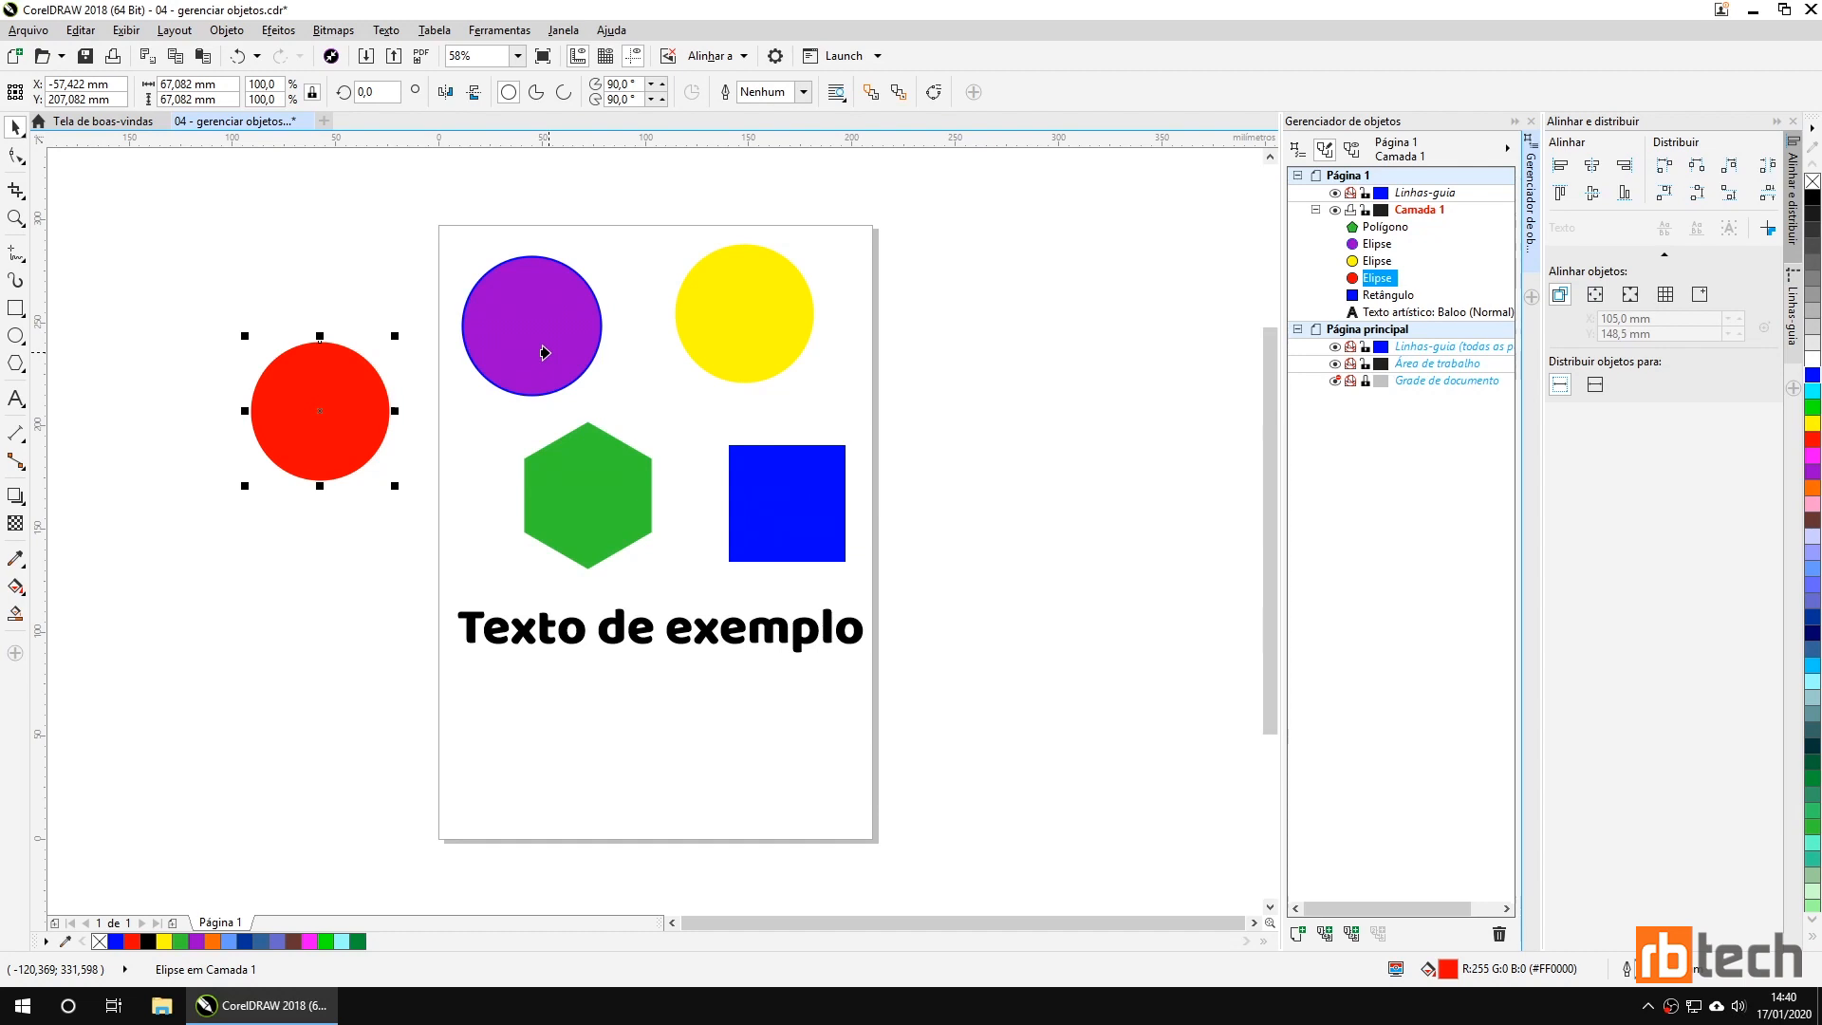
pyautogui.click(545, 354)
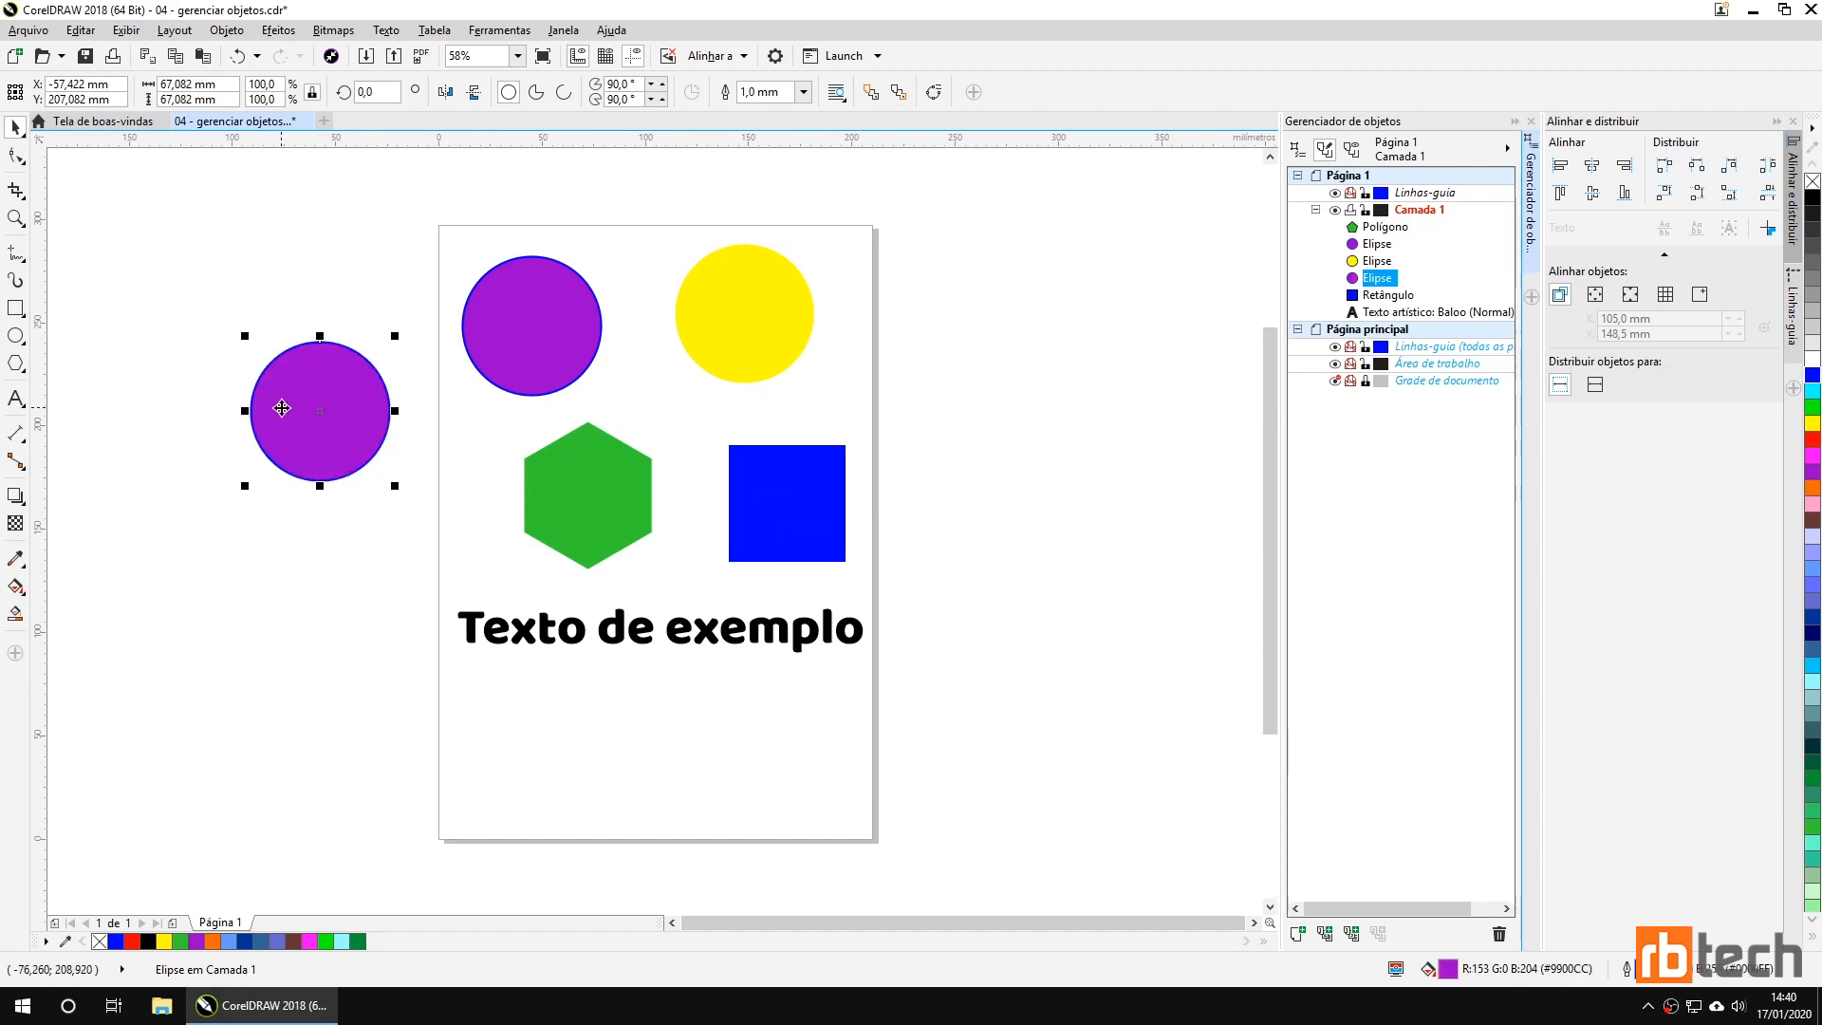
pyautogui.hotkey('ctrl', 'z')
# Copy only the outline pen and outline colour from the purple circle to the red circle, excluding the fill.
pyautogui.click(81, 30)
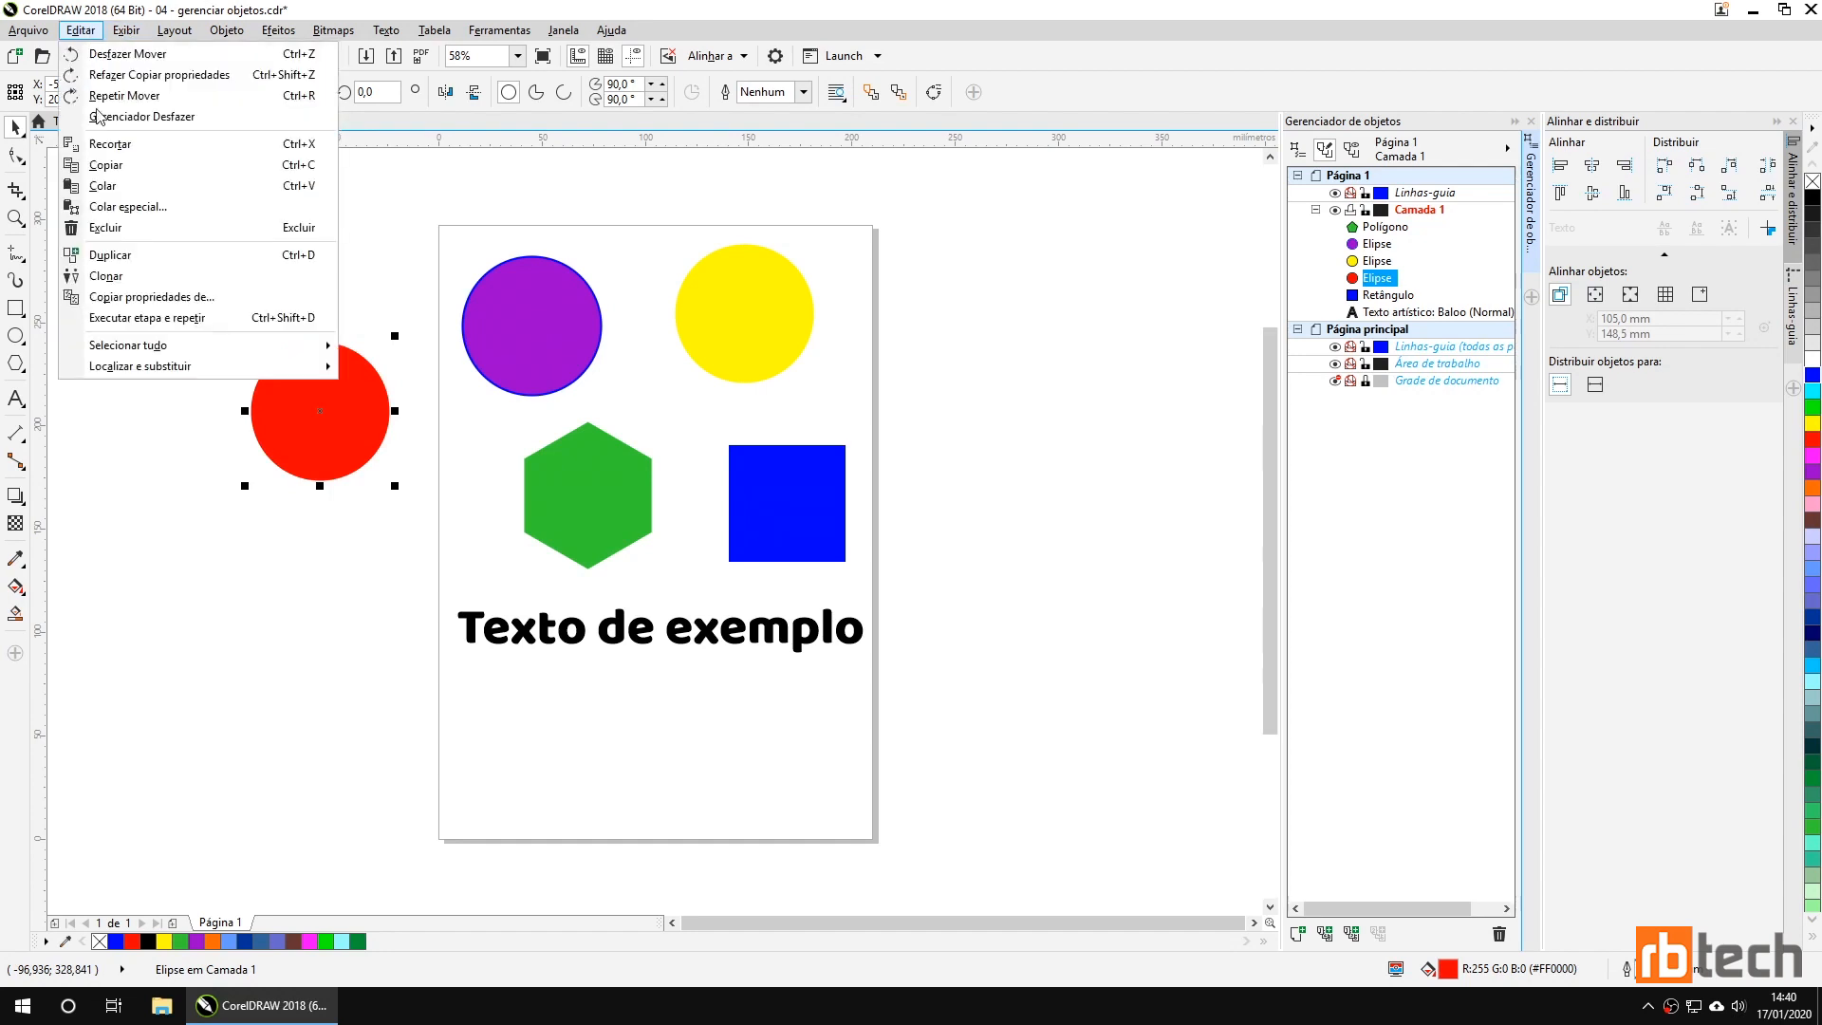
pyautogui.click(172, 304)
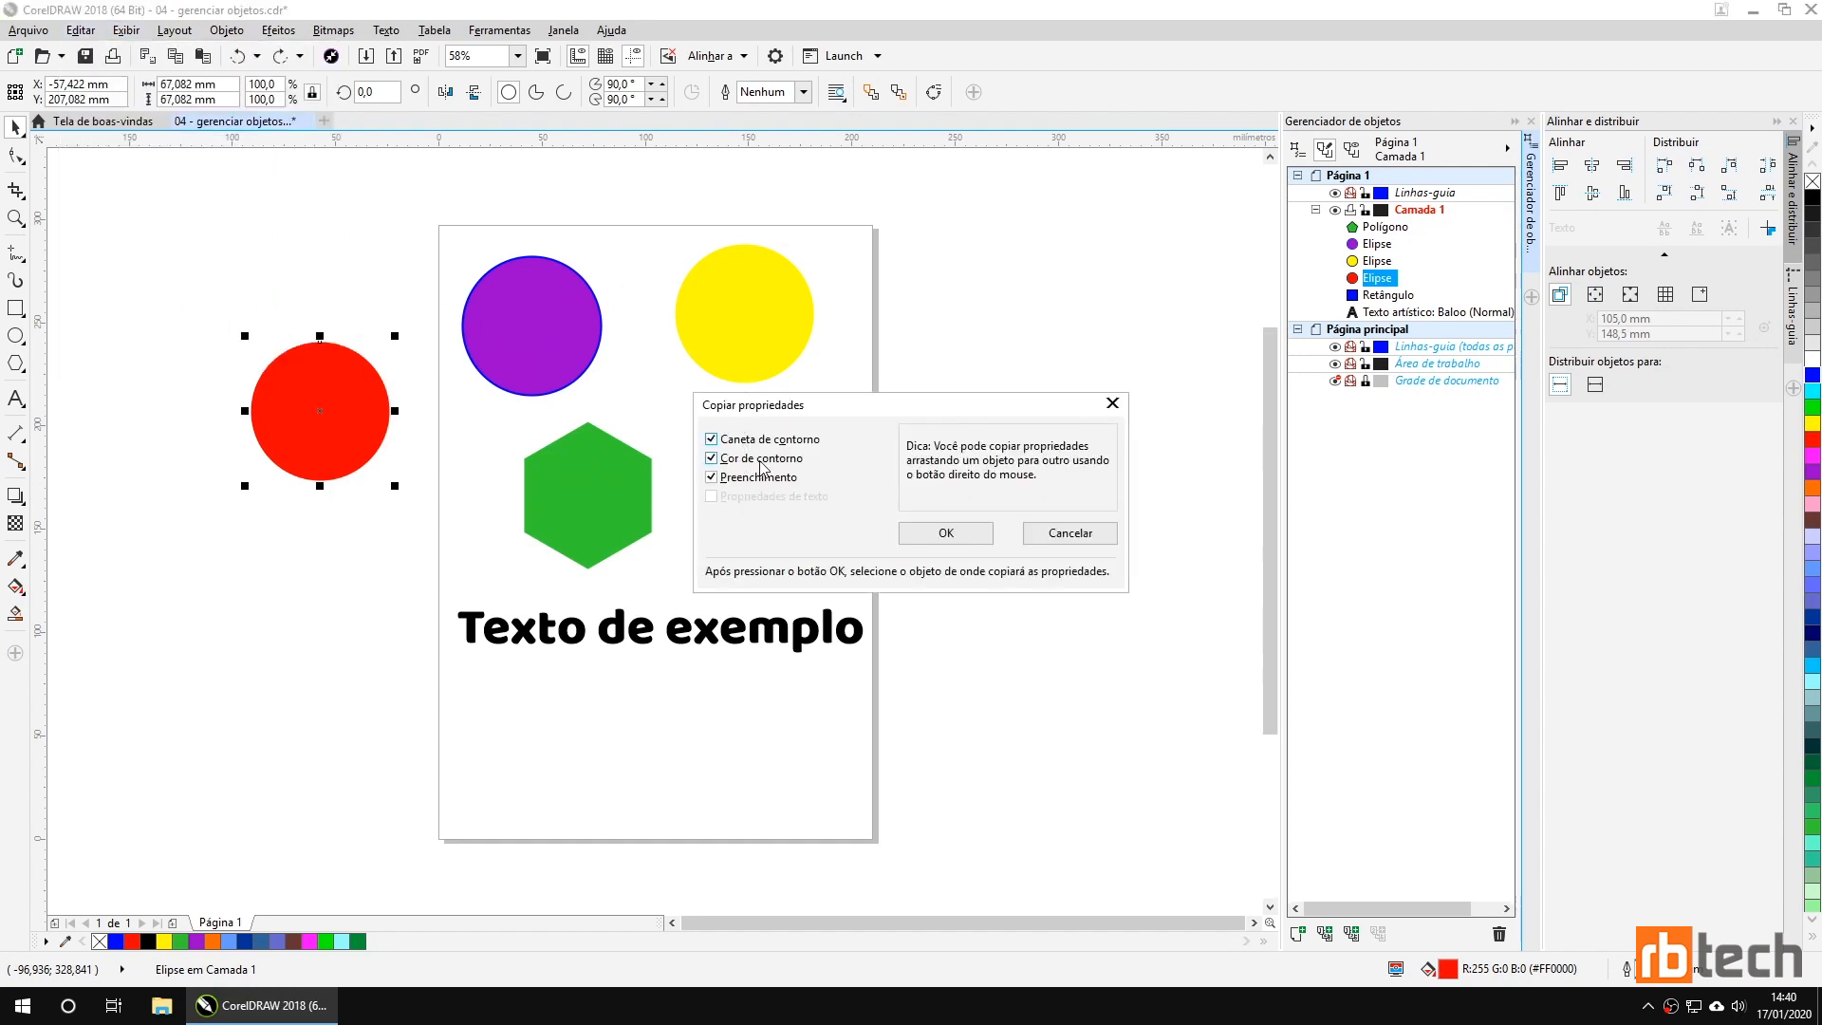
pyautogui.click(954, 535)
pyautogui.click(826, 468)
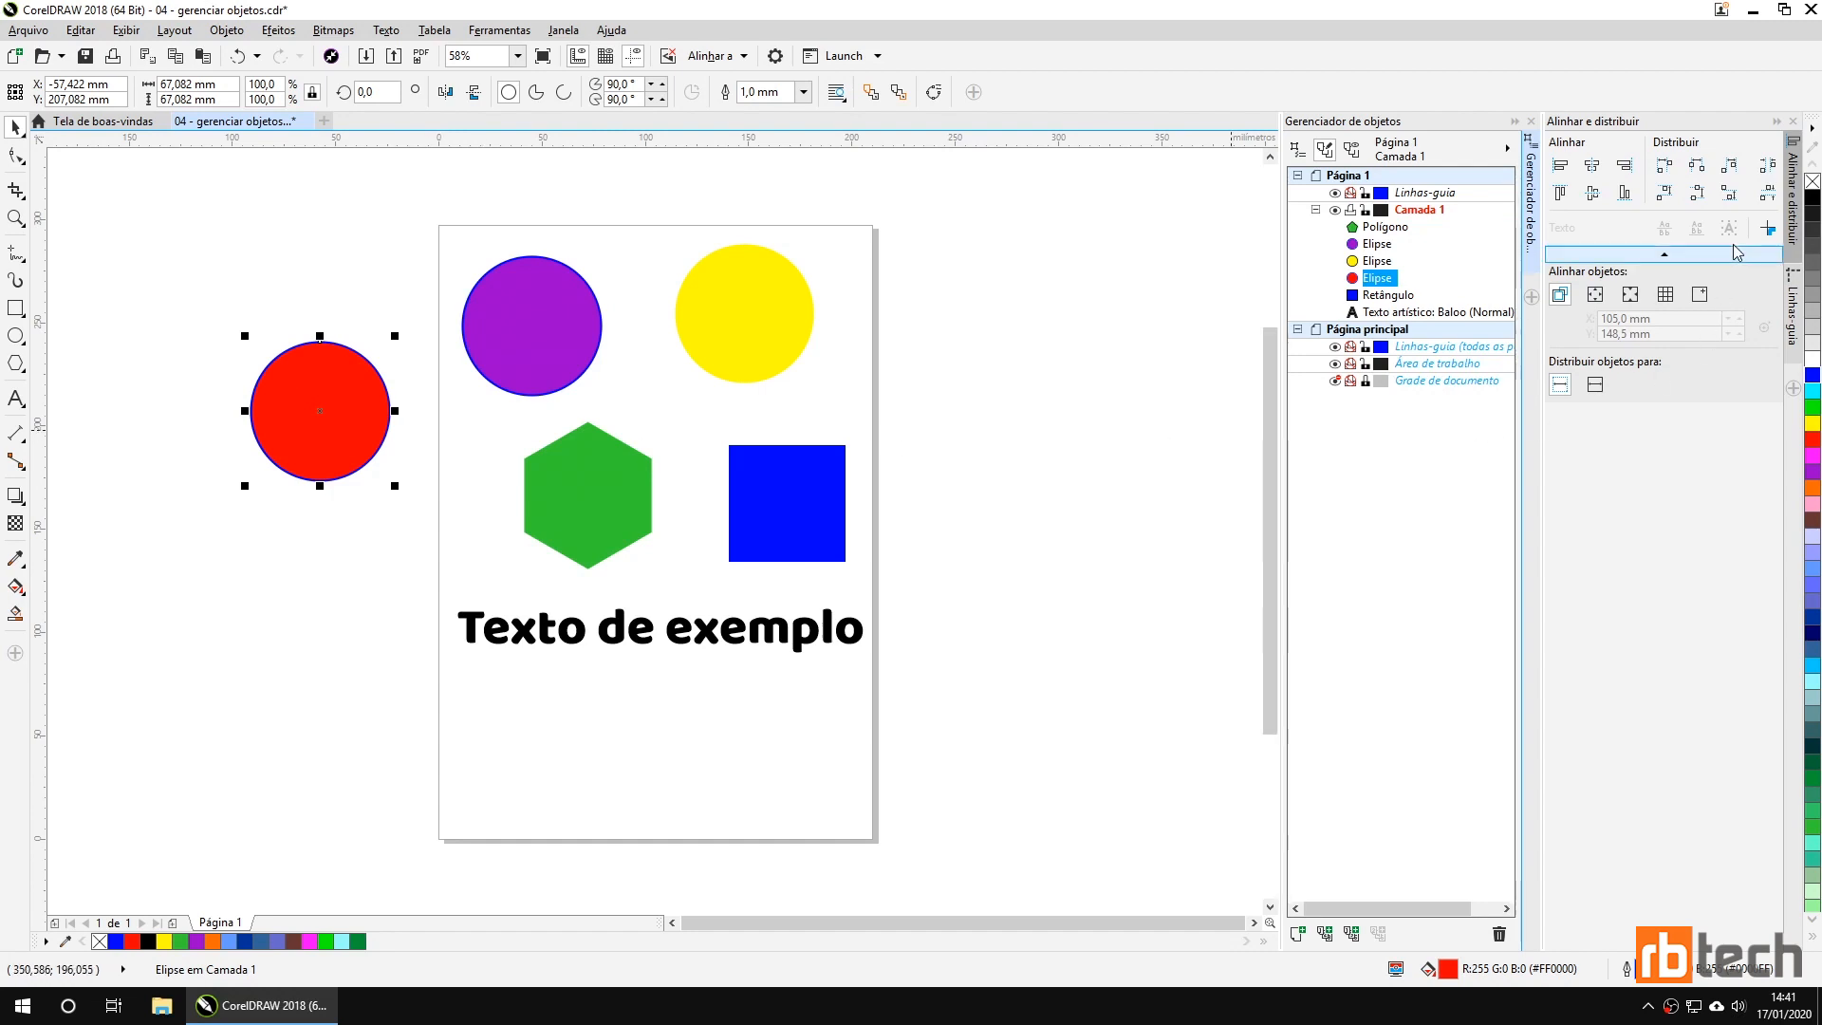
# Remove the outlines from both circles and move the red circle to about X 0 mm, Y 246 mm, overlapping the purple one.
pyautogui.click(474, 339)
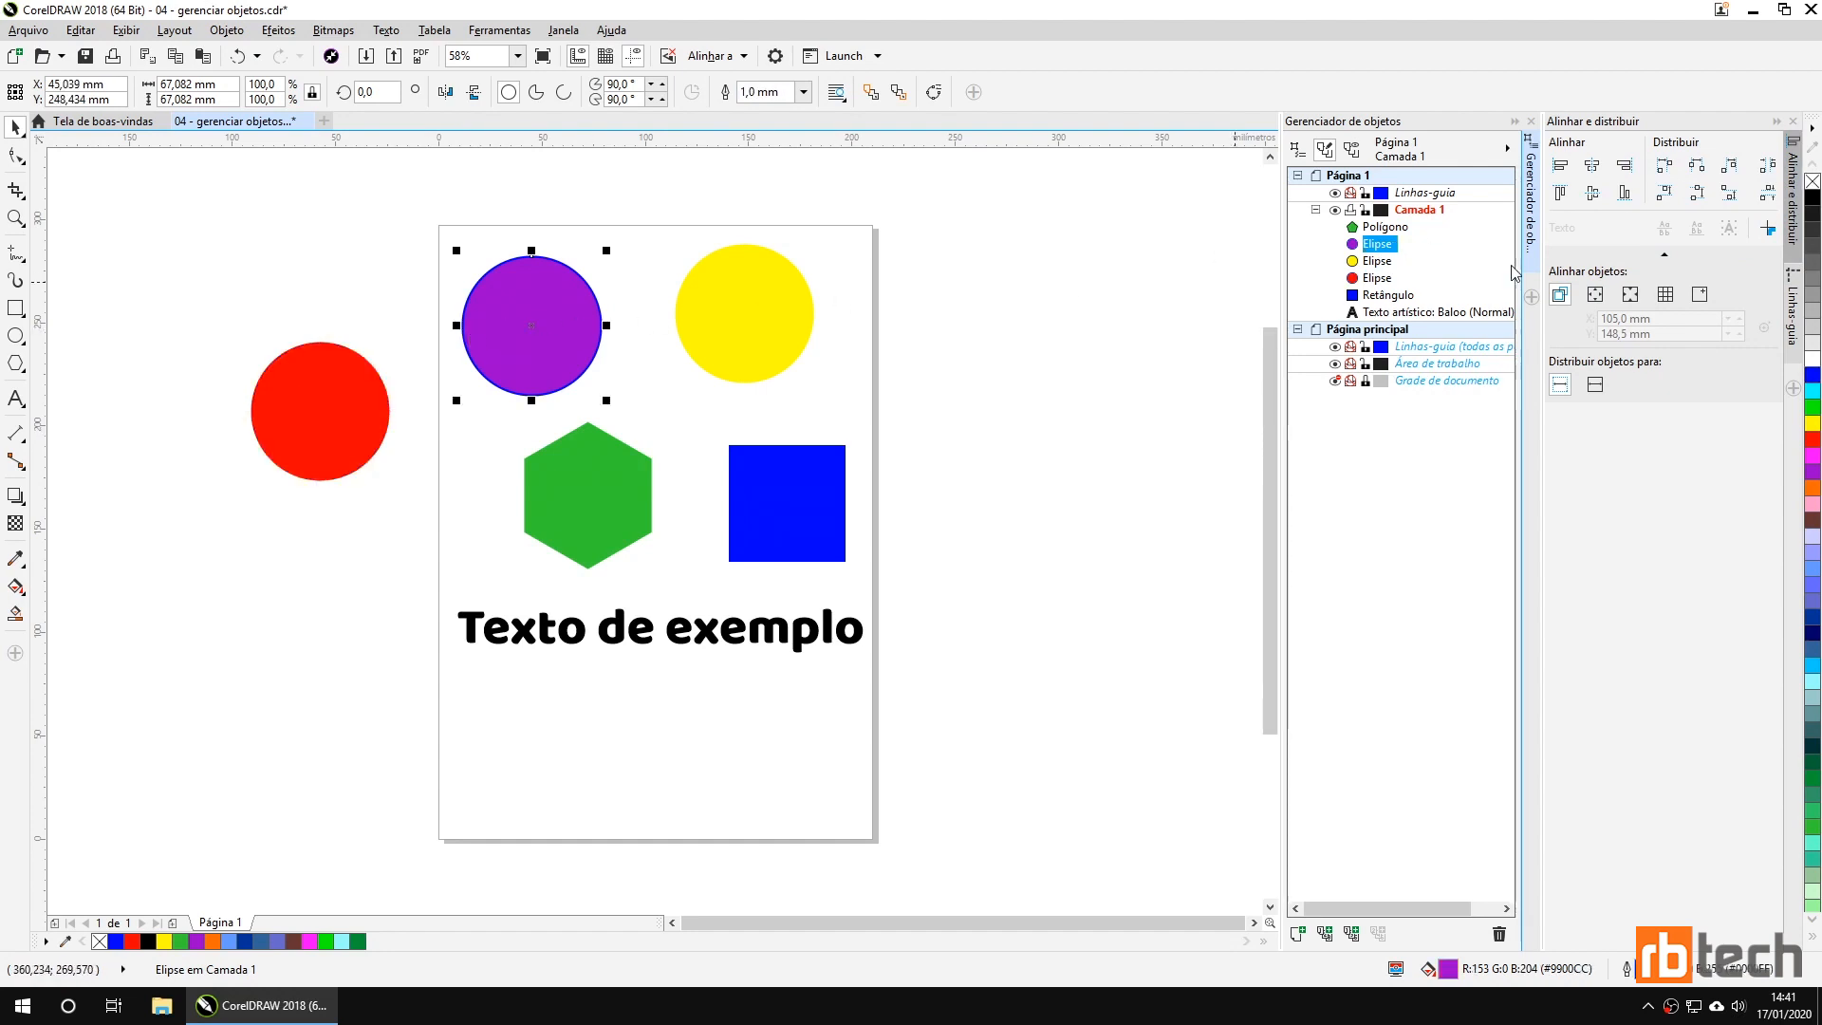
pyautogui.rightClick(1813, 181)
pyautogui.moveTo(349, 421); pyautogui.dragTo(385, 346)
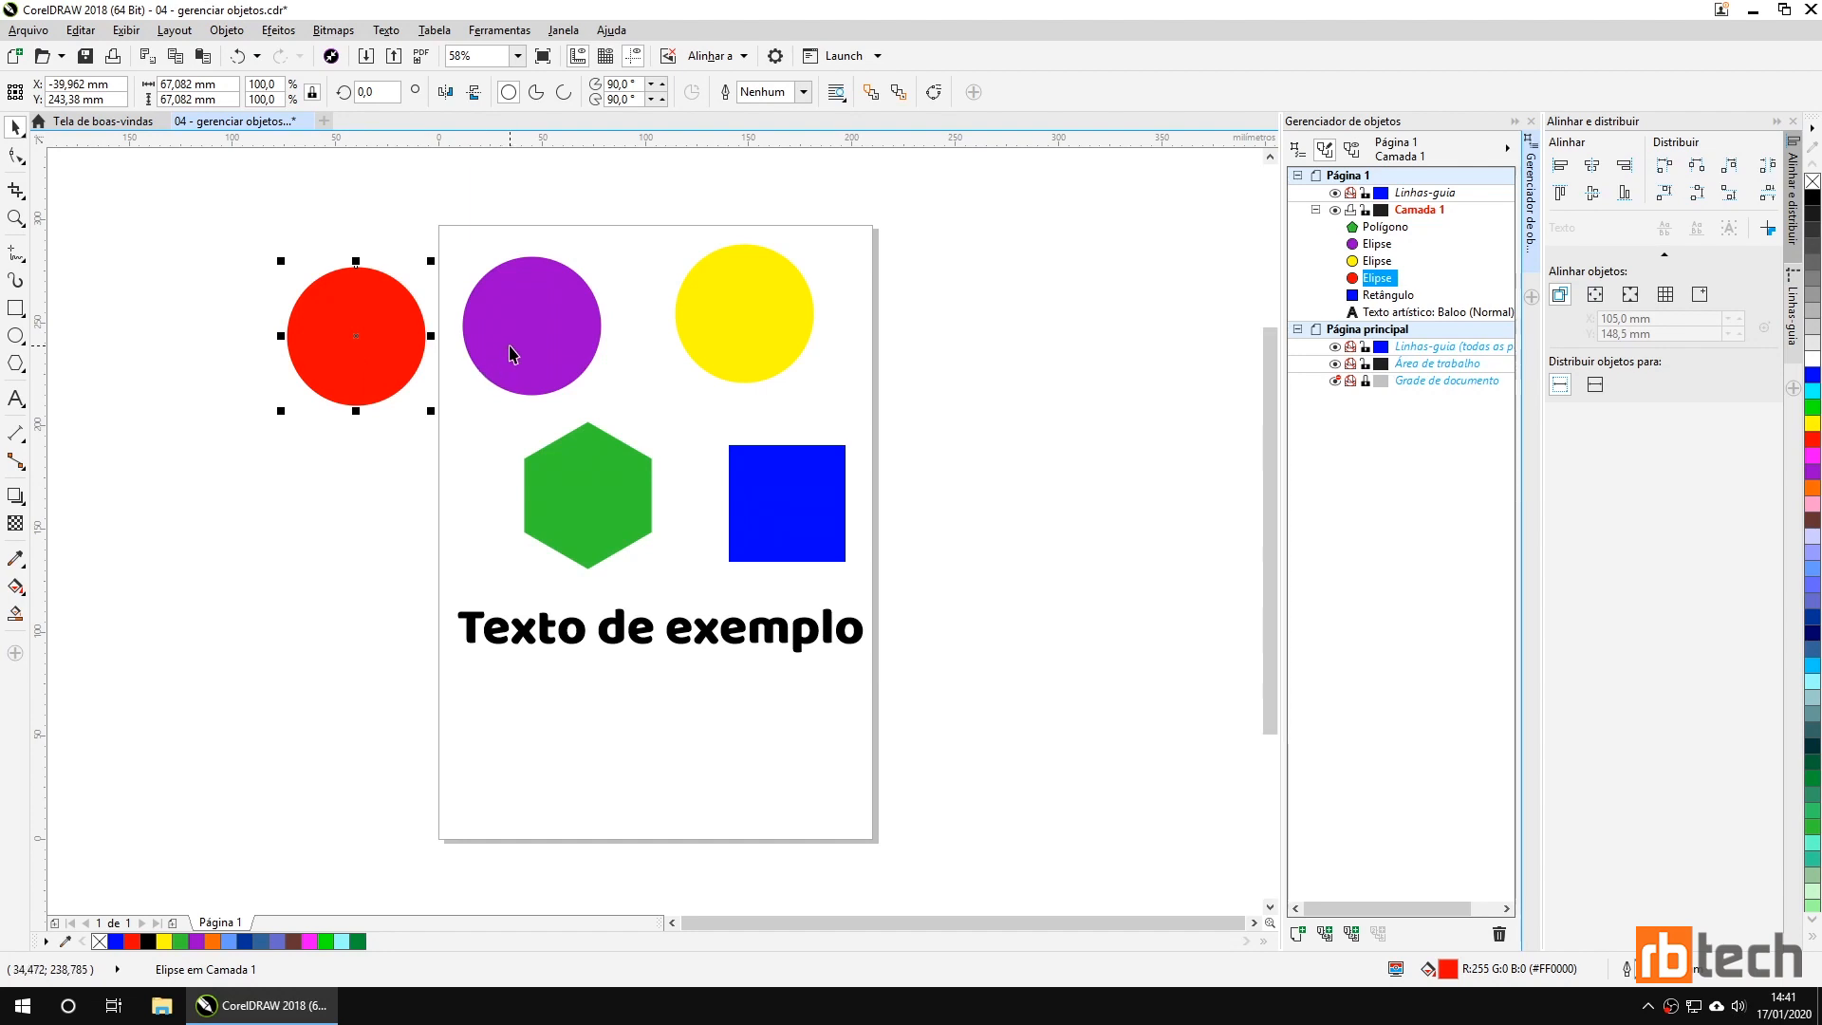
pyautogui.moveTo(350, 302); pyautogui.dragTo(431, 298)
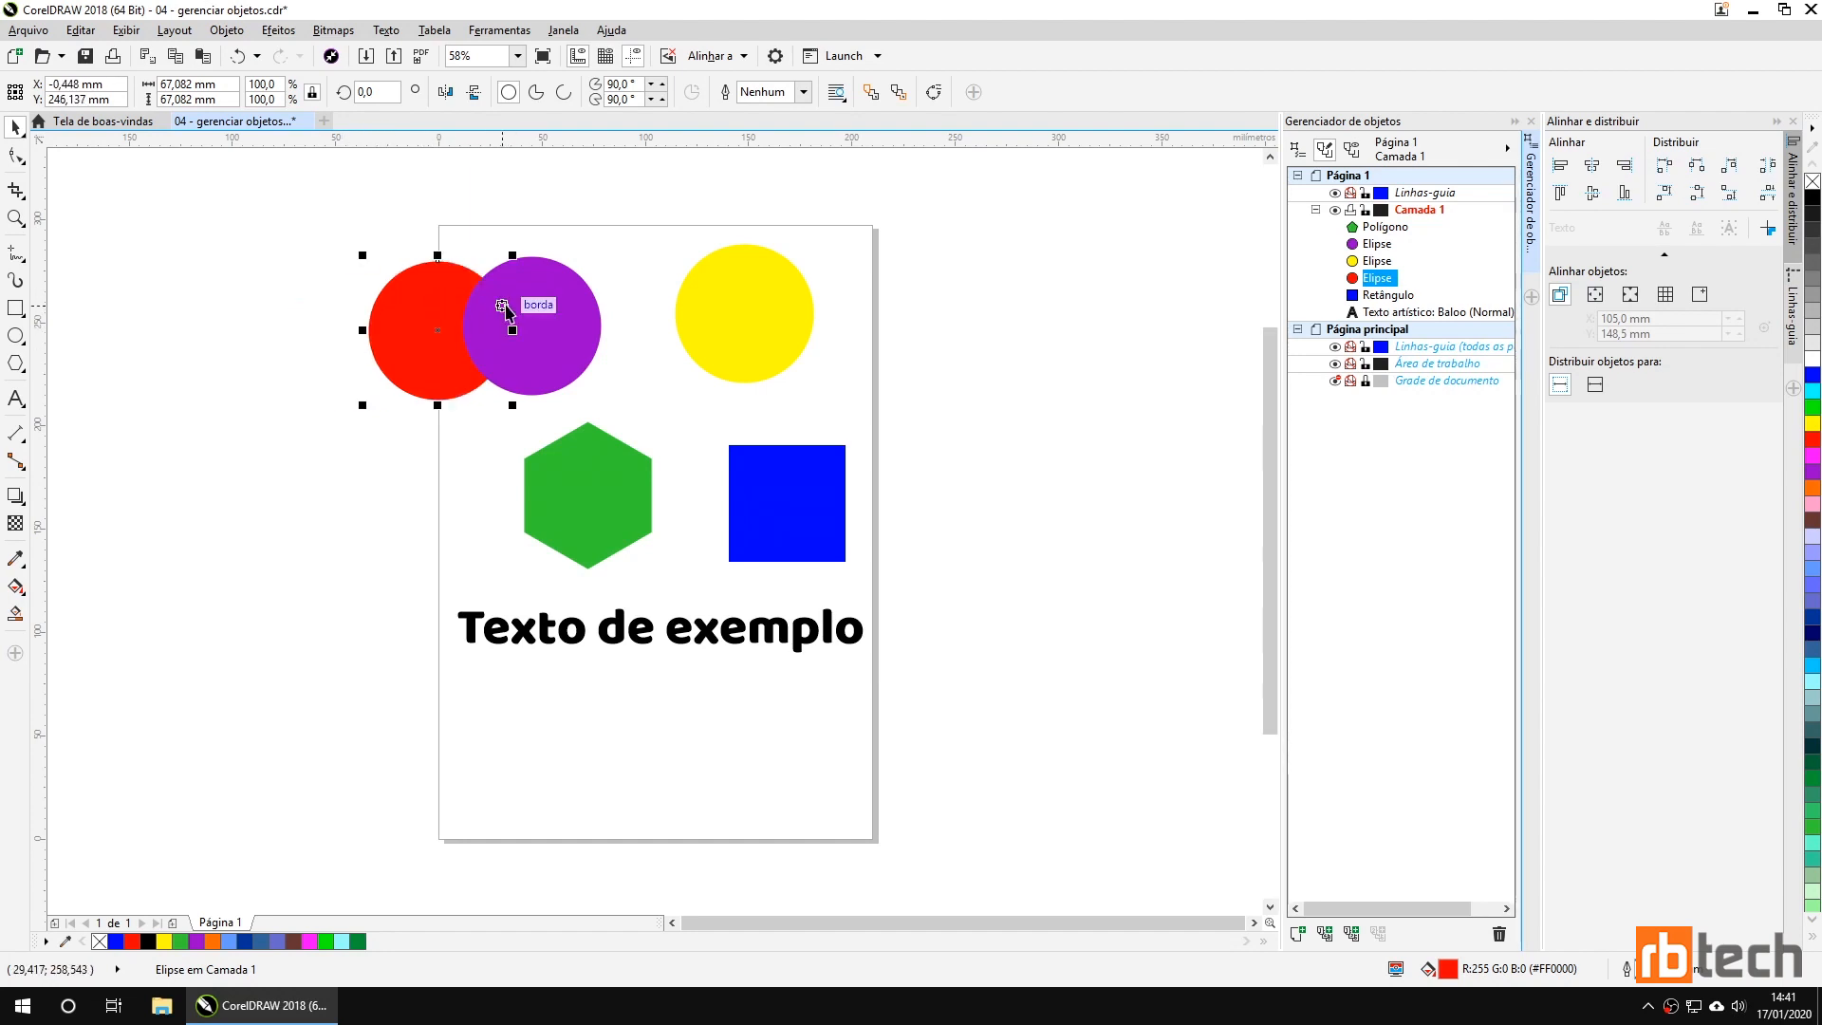
# Try combining the overlapping red and purple circles, move the combined curve to about X -55 mm, Y 246 mm, and undo both operations.
pyautogui.keyDown('shift'); pyautogui.click(565, 313); pyautogui.keyUp('shift')
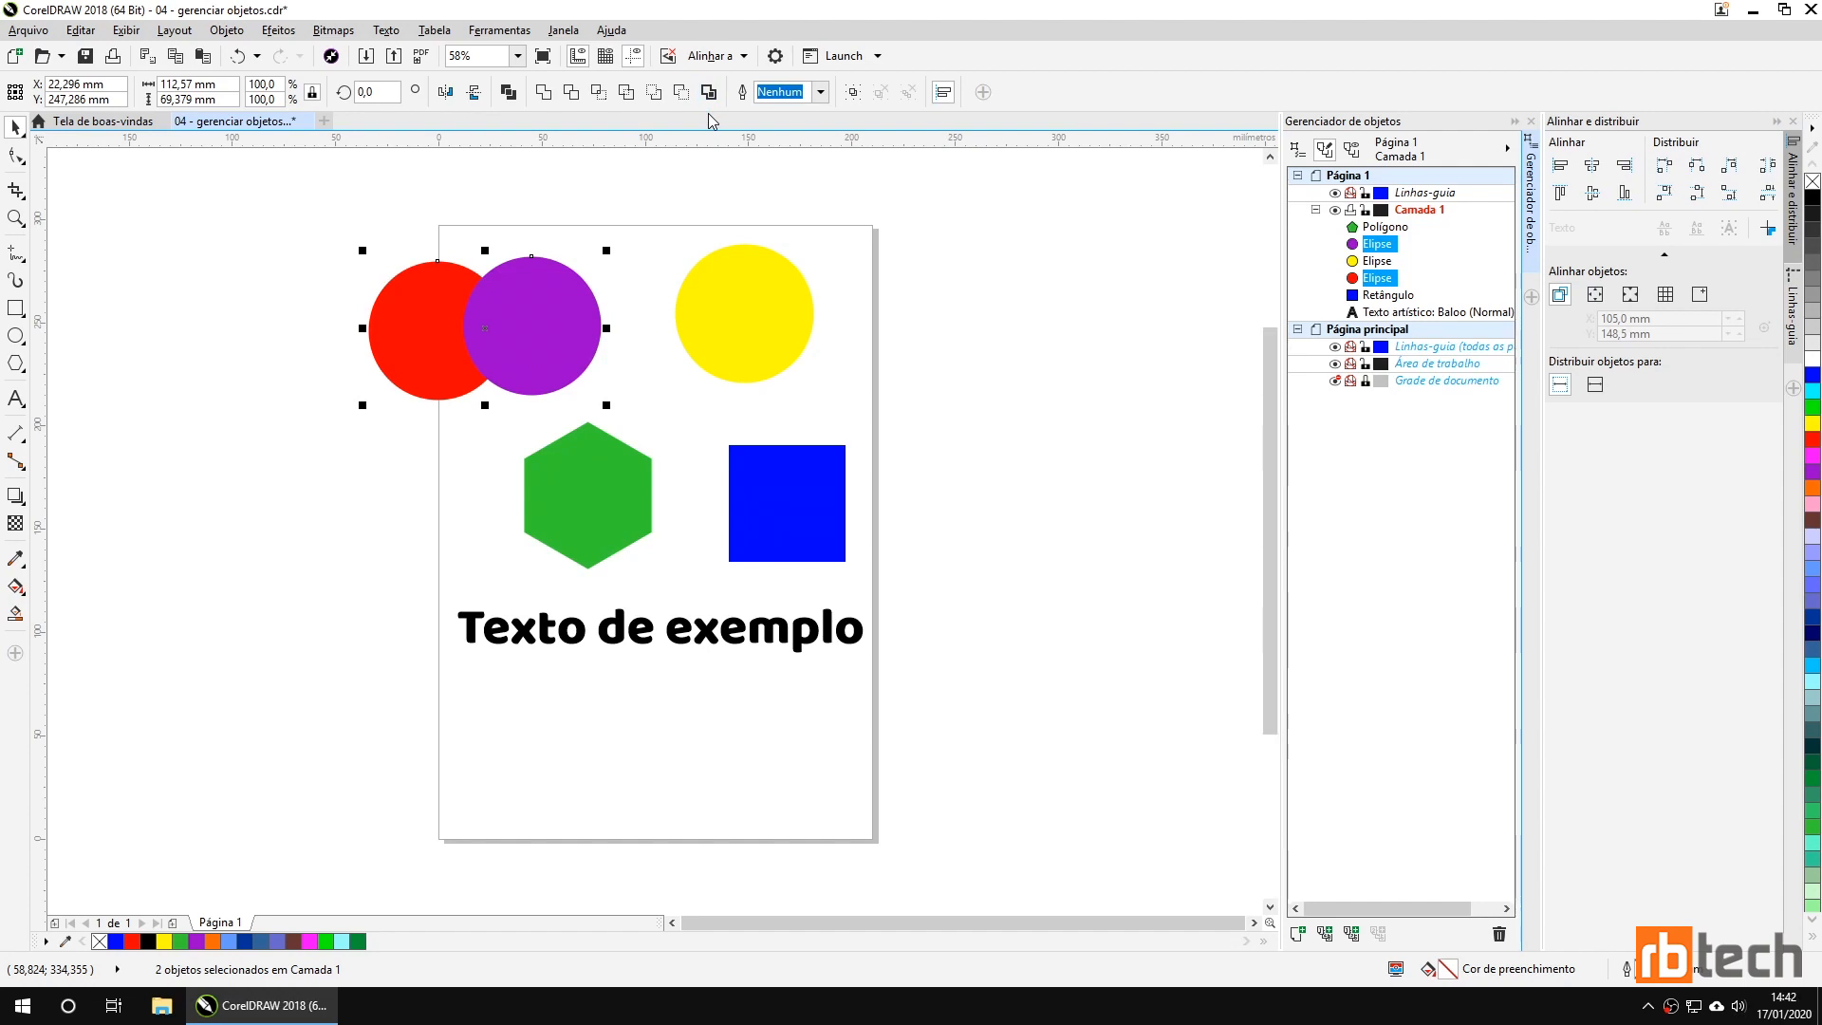
pyautogui.click(508, 92)
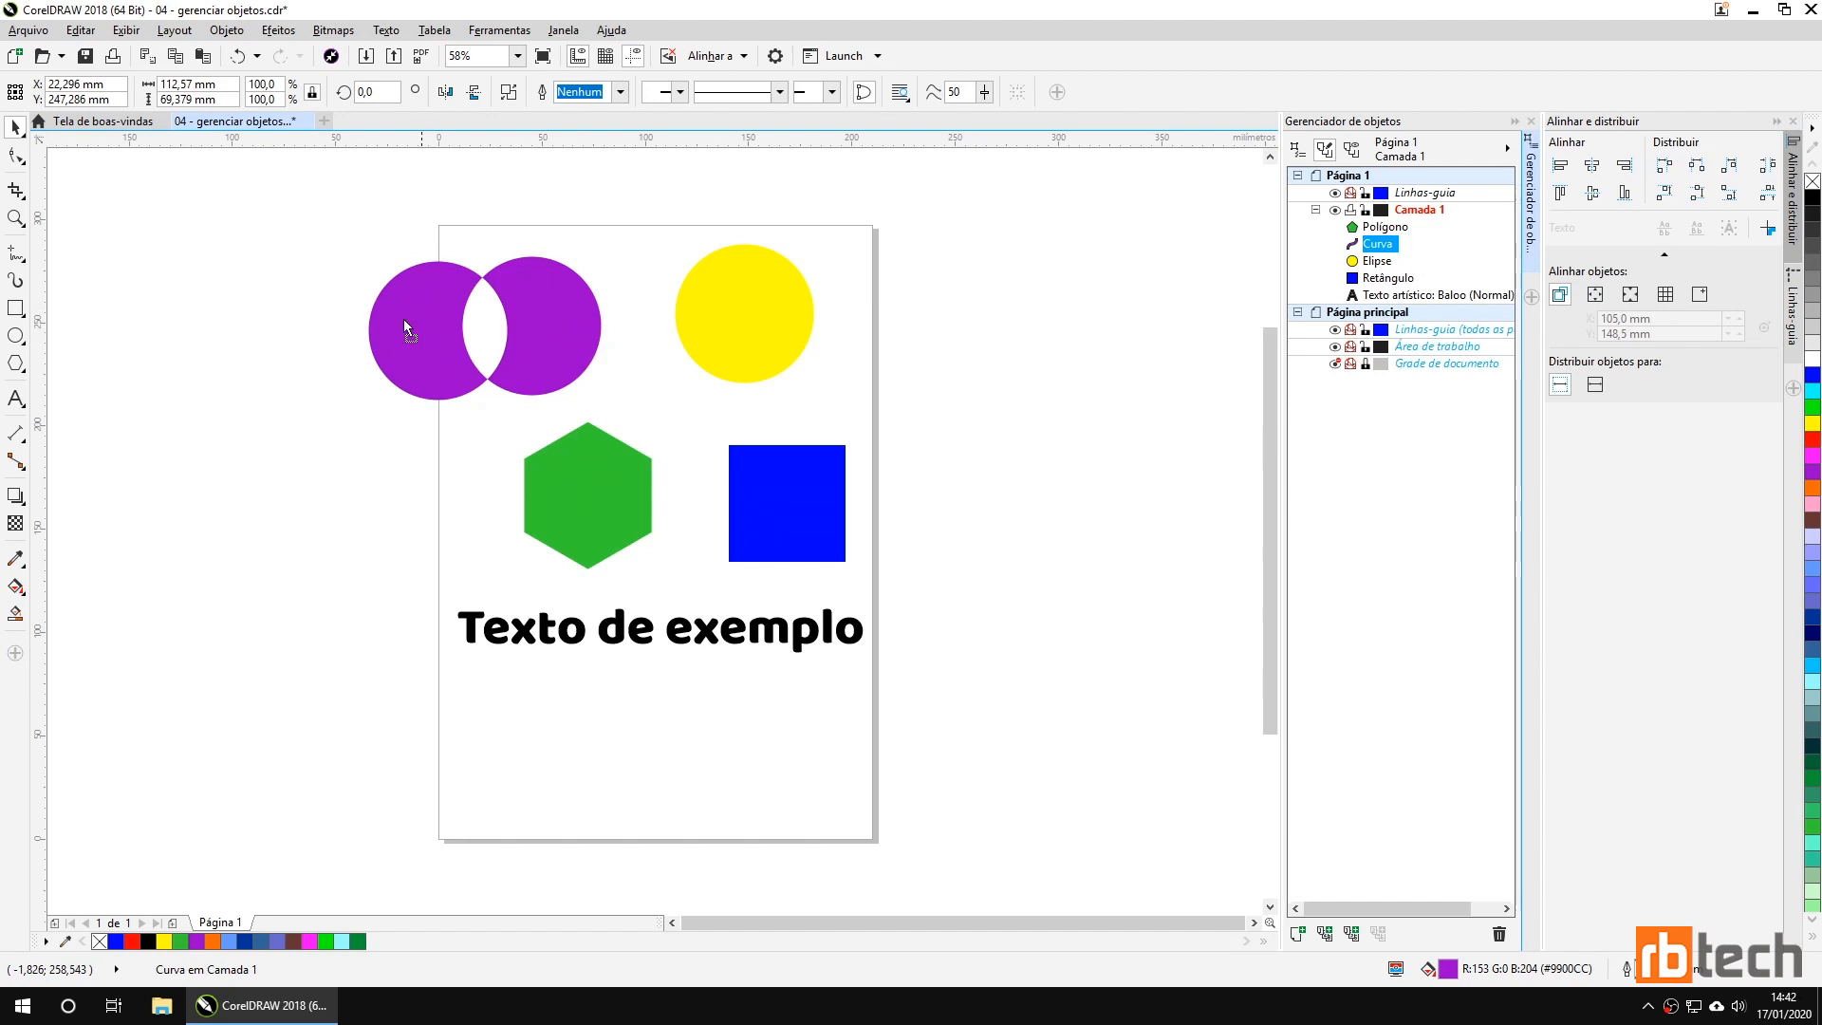
pyautogui.moveTo(436, 304); pyautogui.dragTo(273, 307)
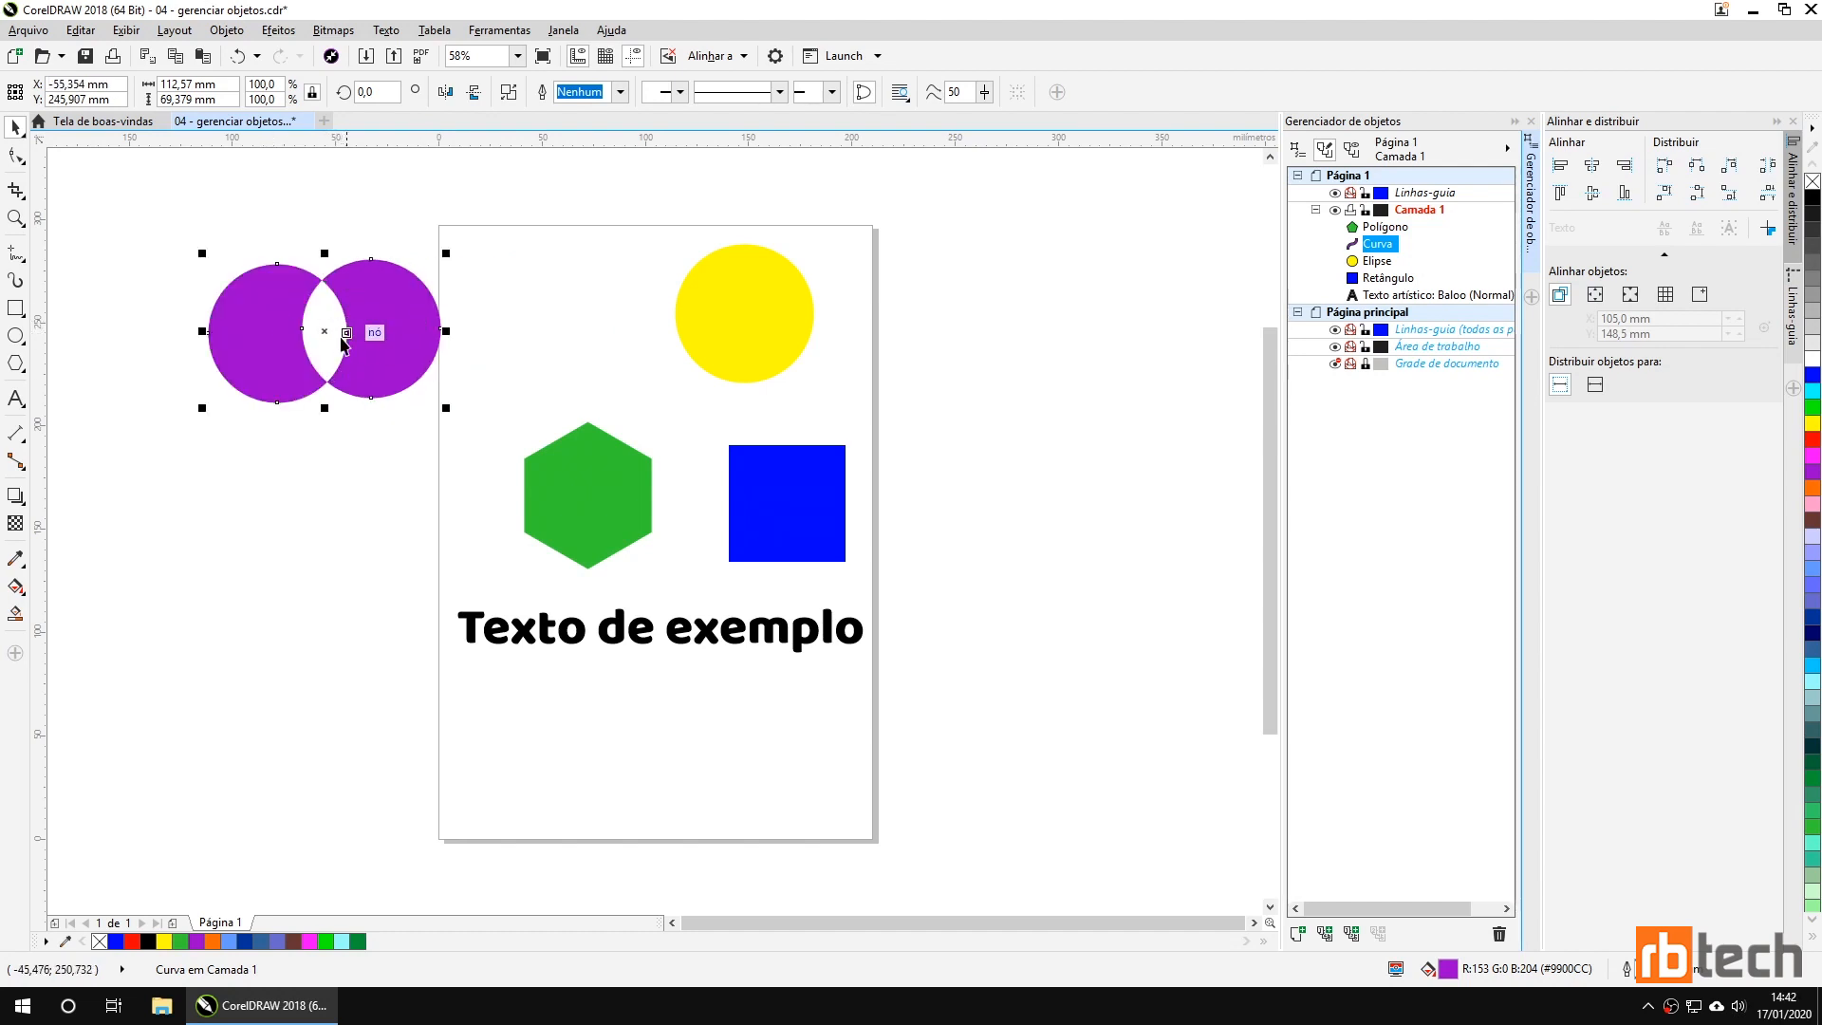
pyautogui.hotkey('ctrl', 'z')
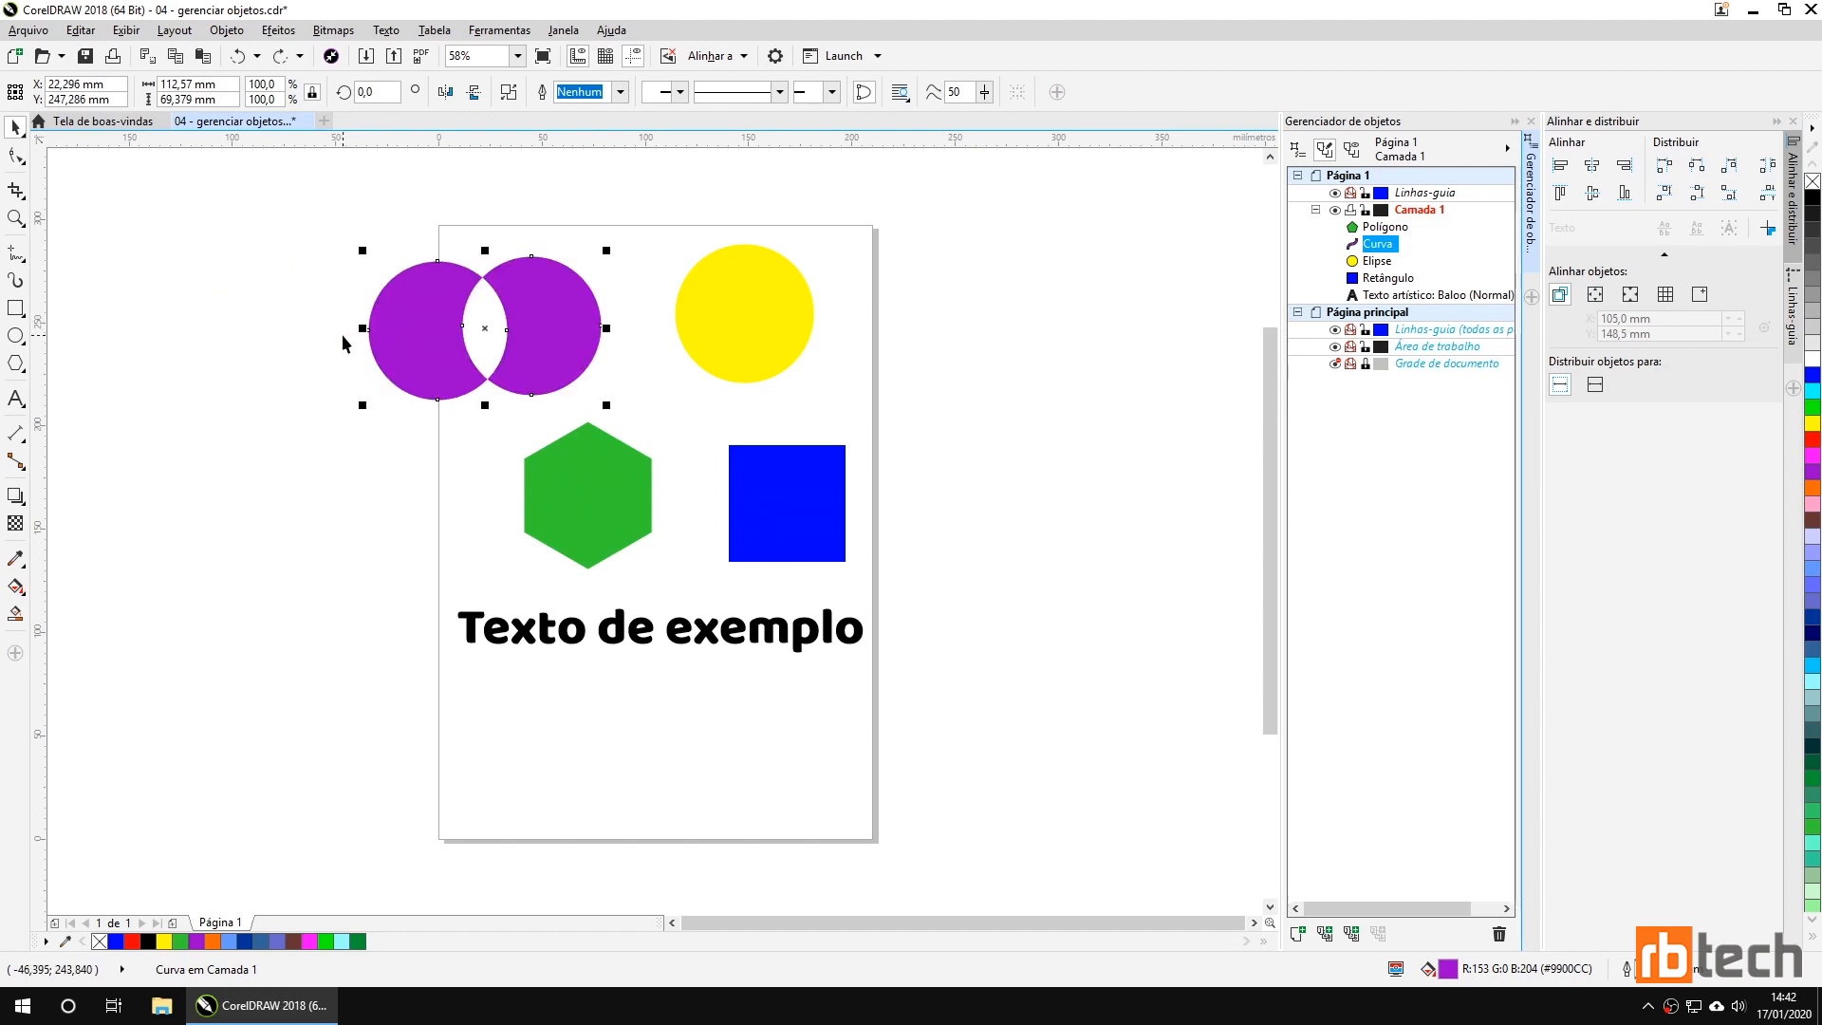
pyautogui.hotkey('ctrl', 'z')
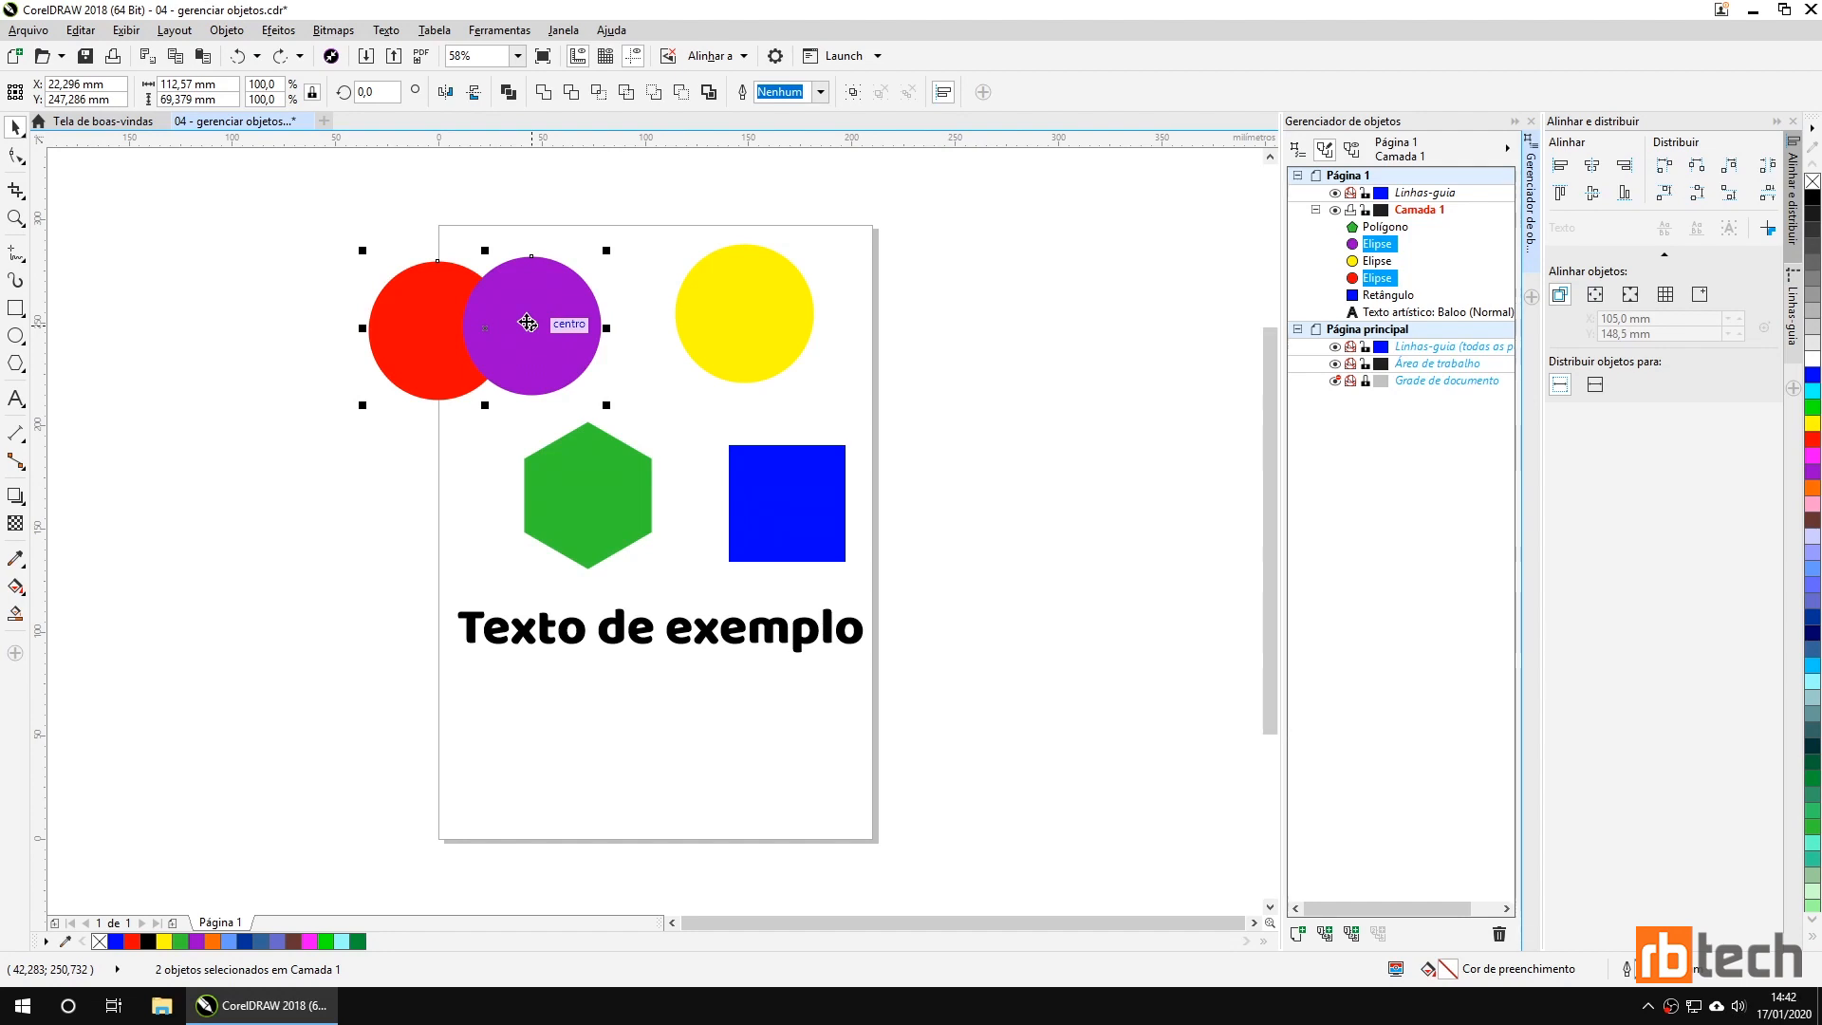
# Try welding the red and purple circles into a single shape, and undo the weld.
pyautogui.click(546, 98)
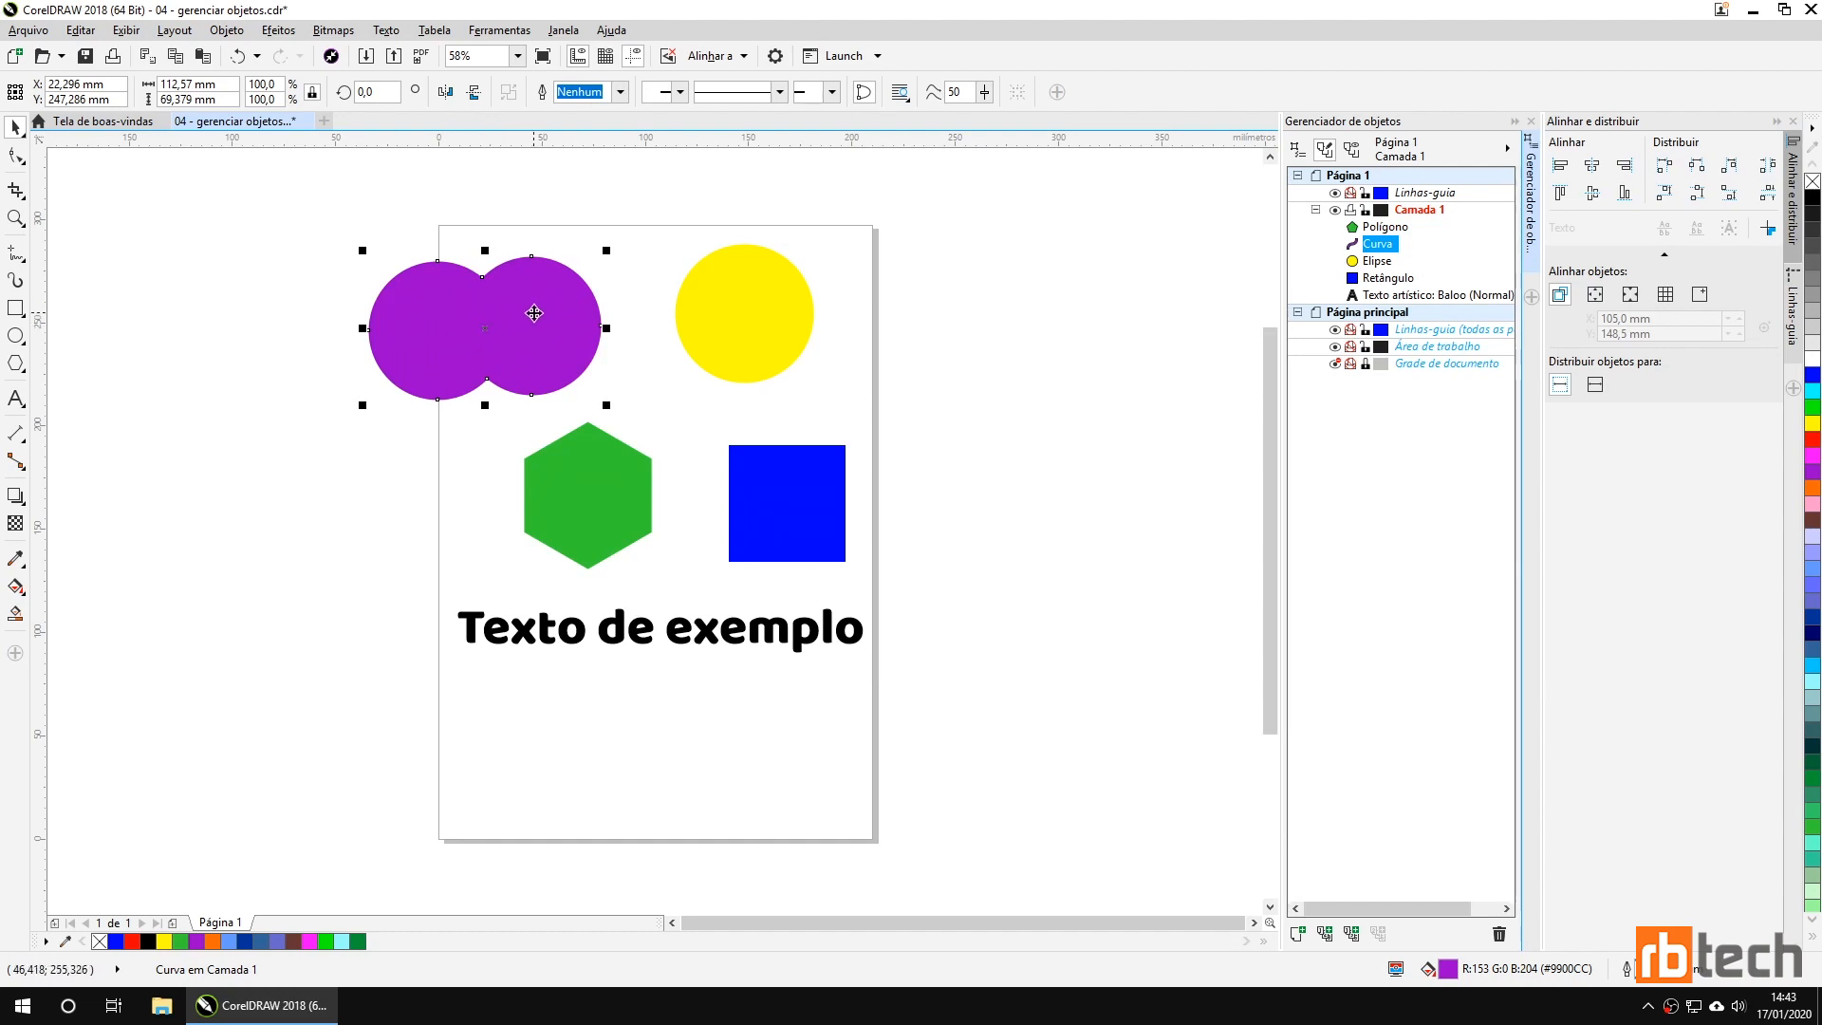
pyautogui.hotkey('ctrl', 'z')
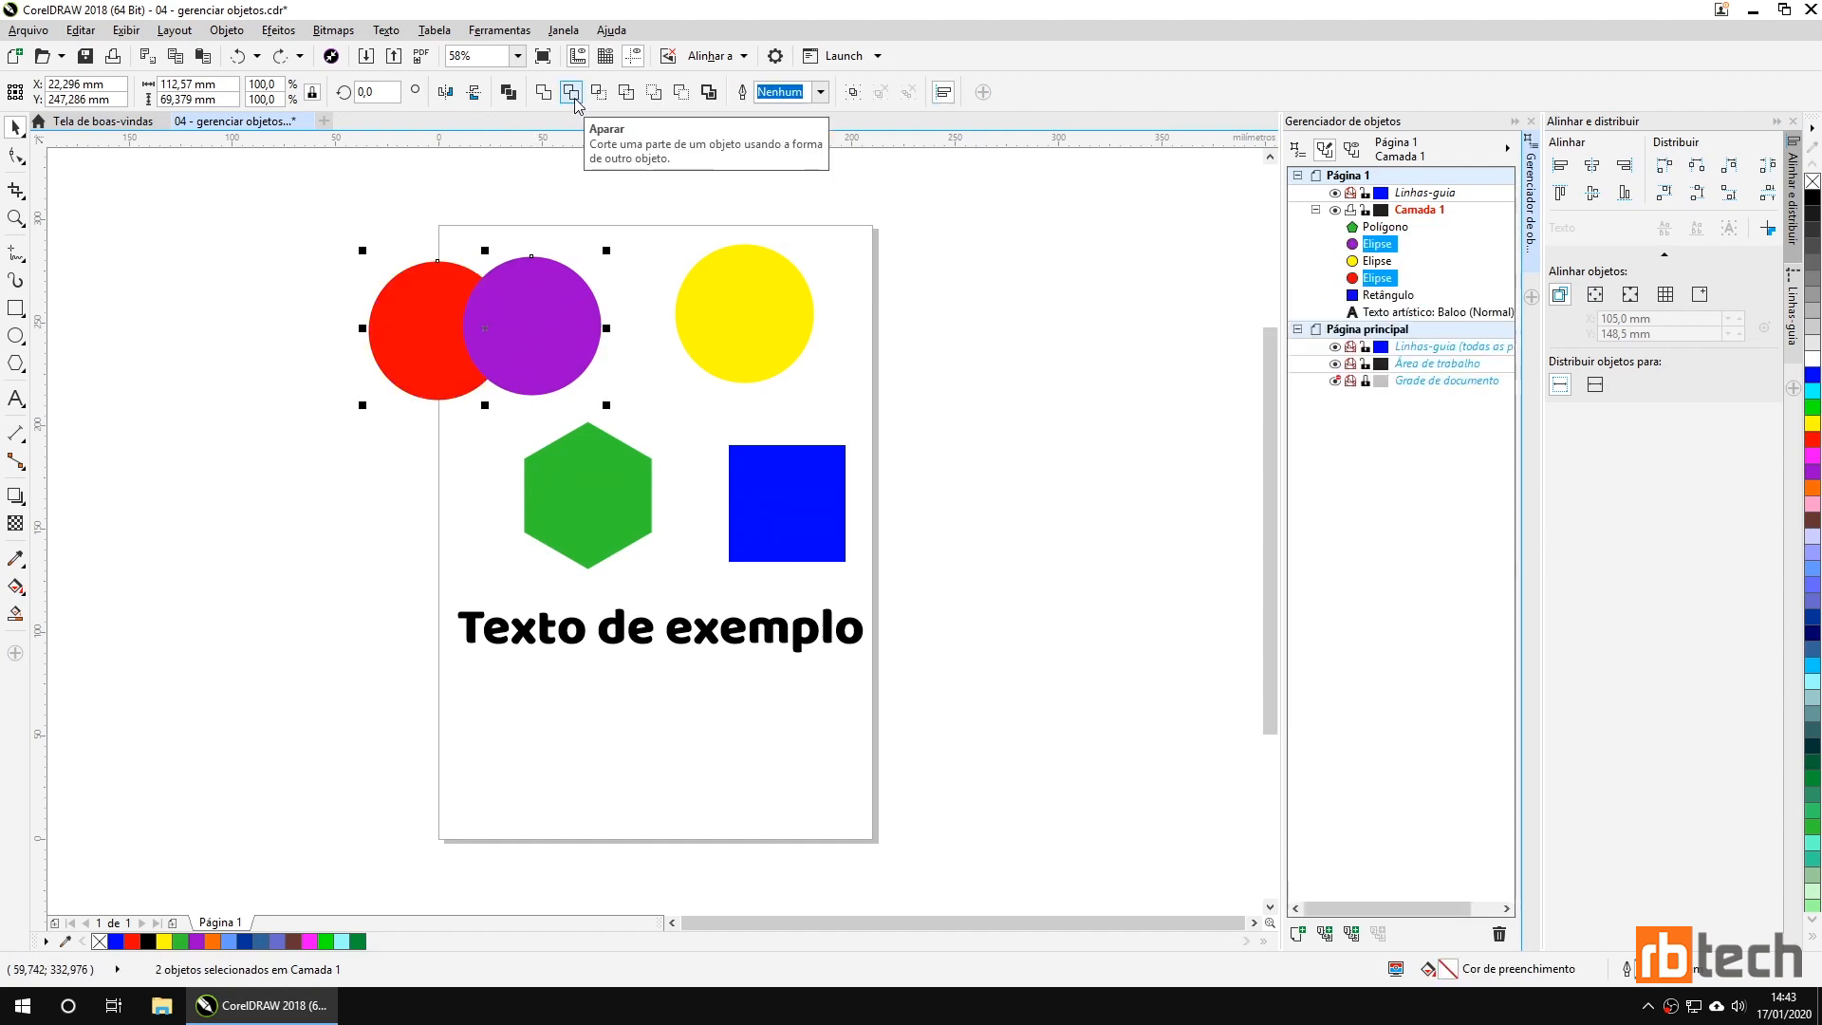
# Try trimming the purple circle with the red one, move the two pieces apart to inspect the cut, and undo it all.
pyautogui.click(572, 95)
pyautogui.click(461, 175)
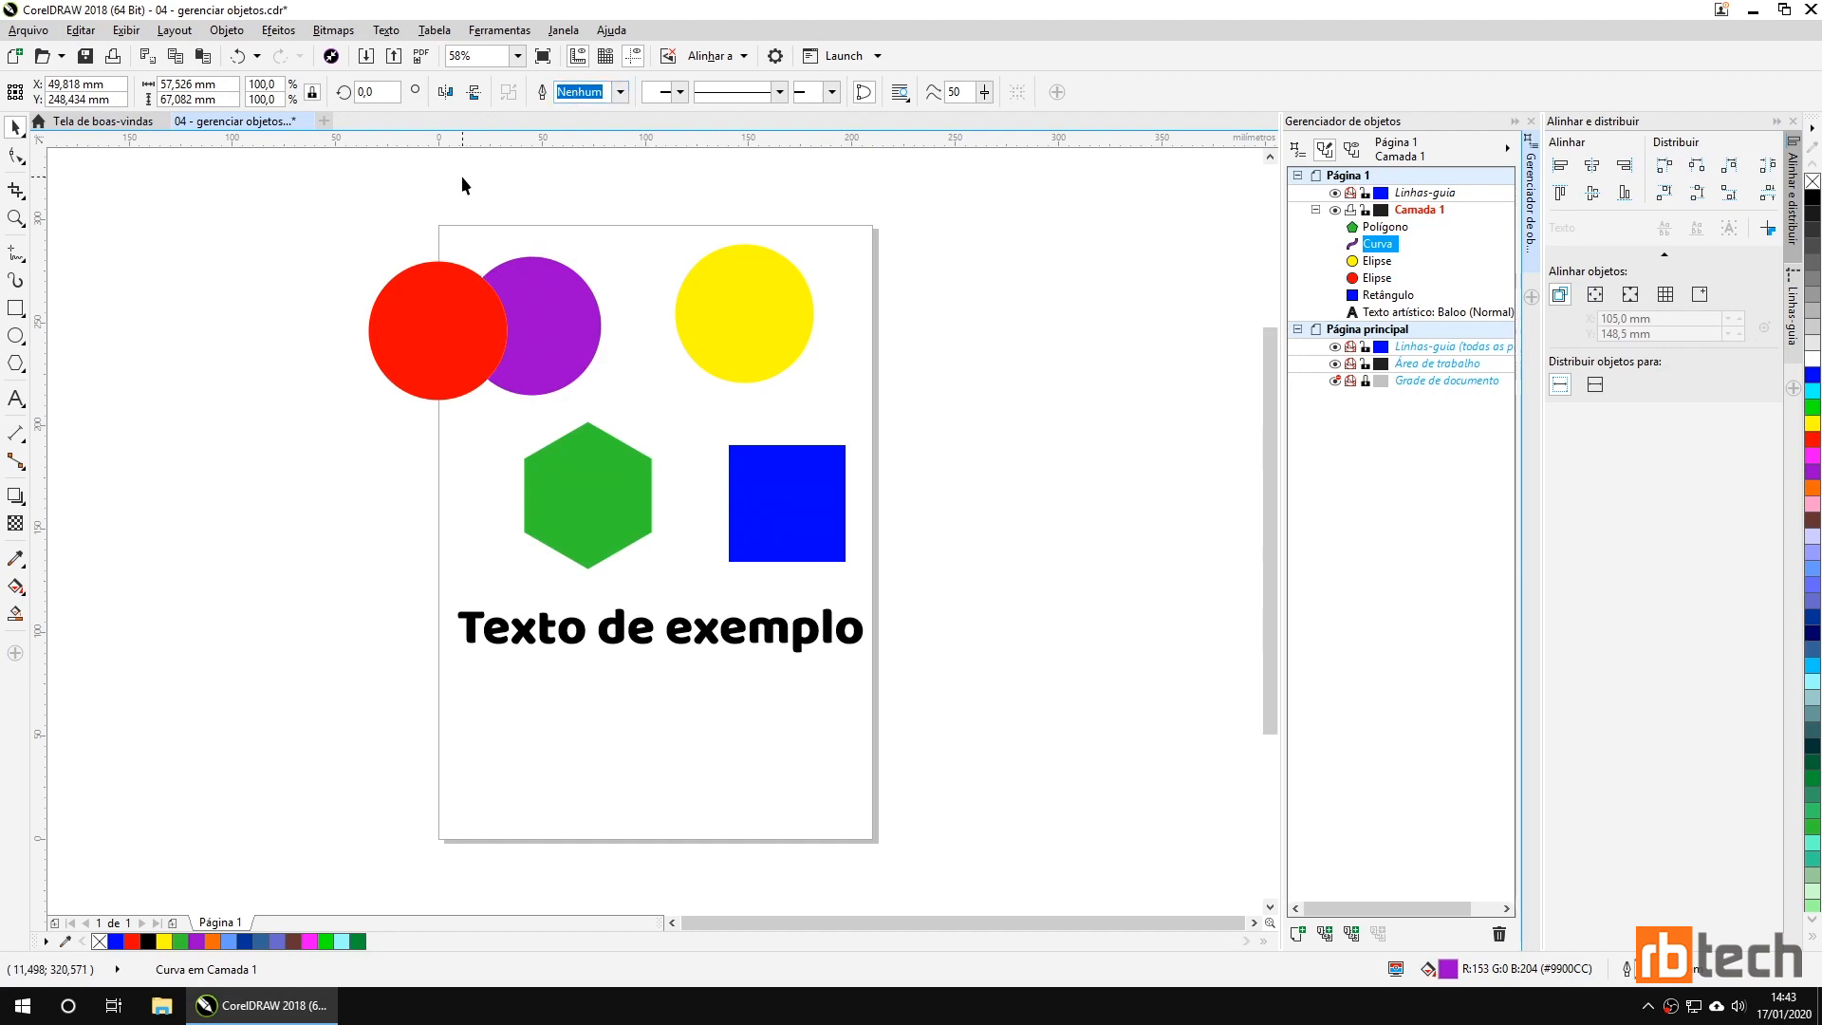
pyautogui.moveTo(429, 330); pyautogui.dragTo(314, 348)
pyautogui.moveTo(521, 333); pyautogui.dragTo(570, 288)
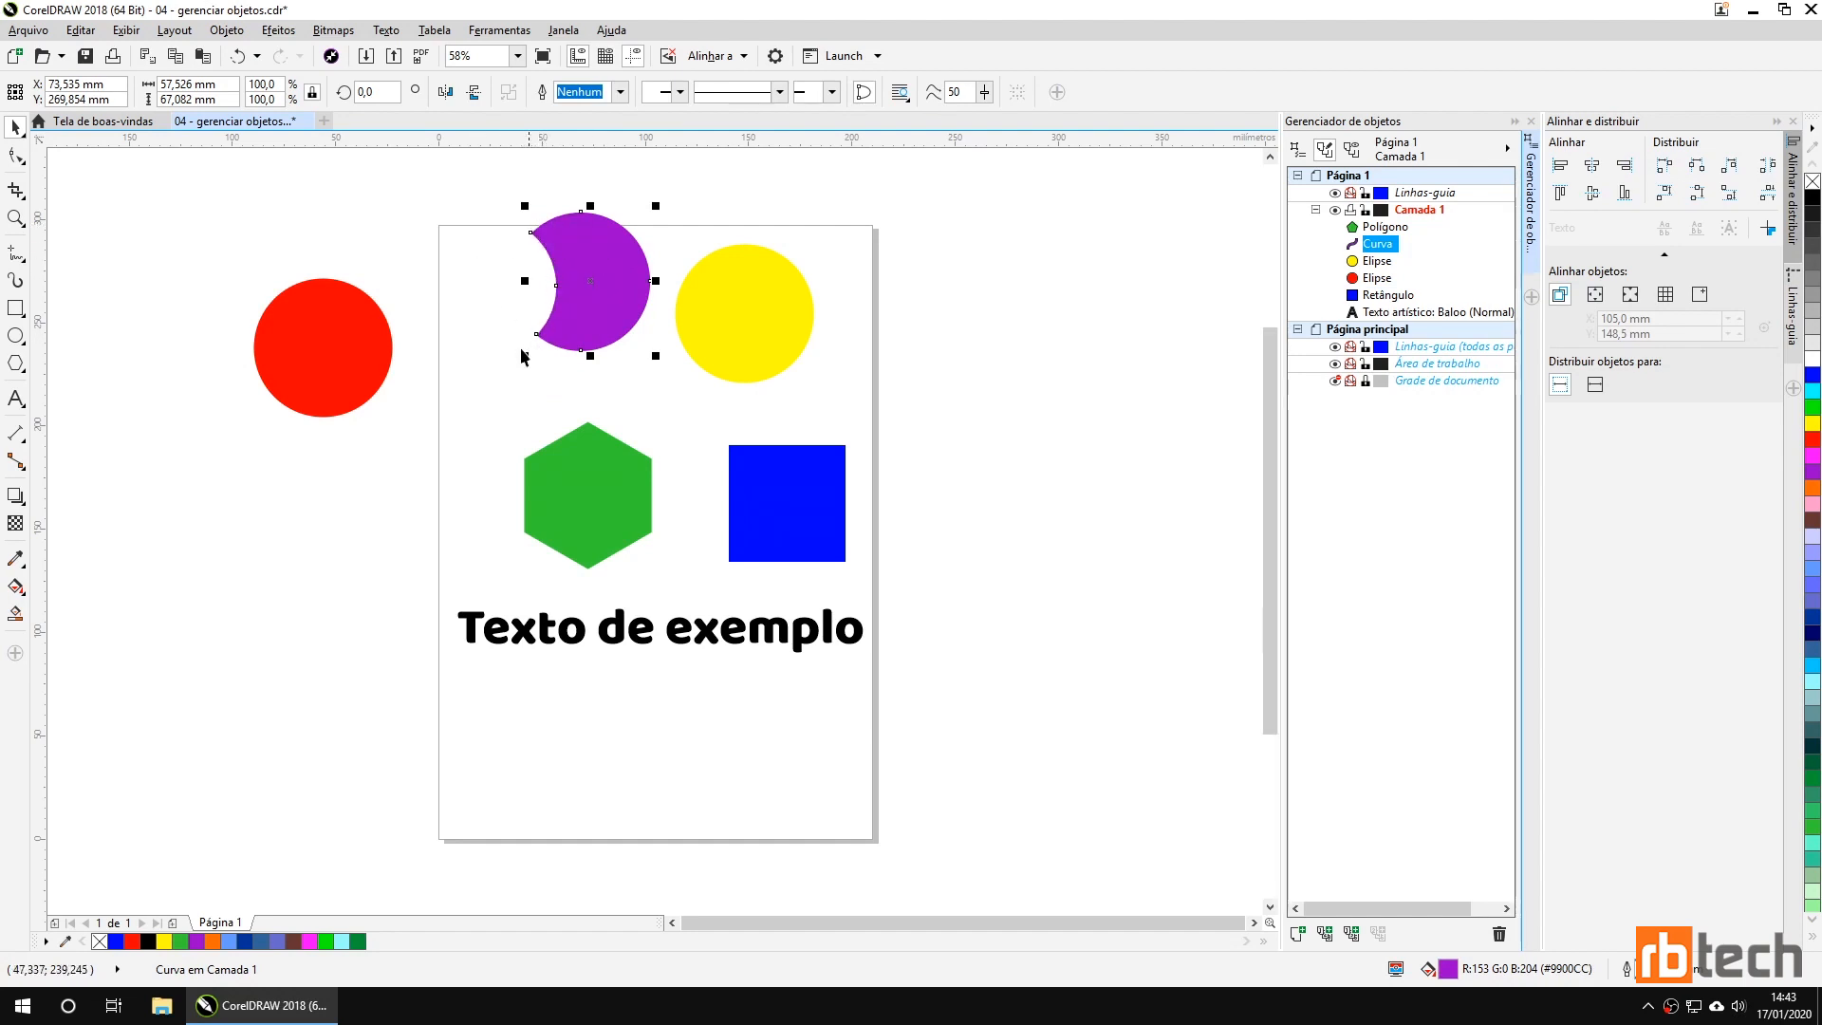
pyautogui.hotkey('ctrl', 'z')
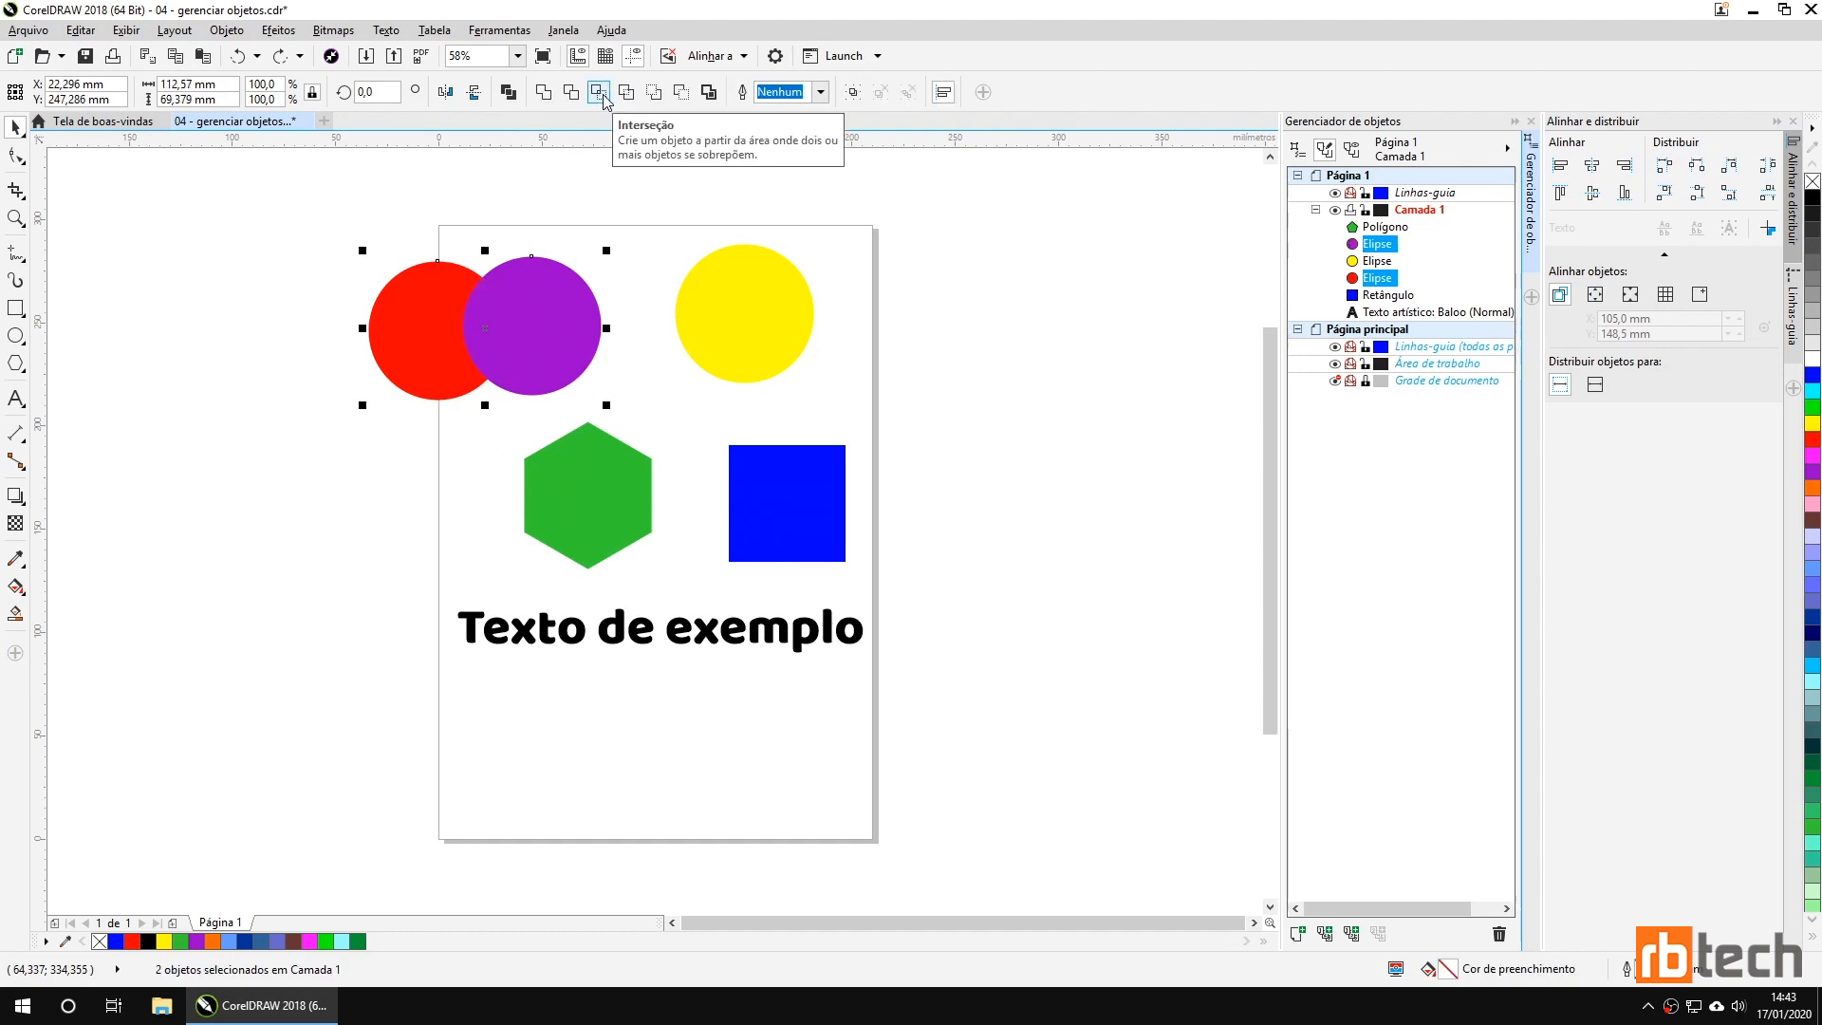
# Create the intersection of the two circles, move it to about X -28 mm, Y 160 mm, and delete it.
pyautogui.click(600, 94)
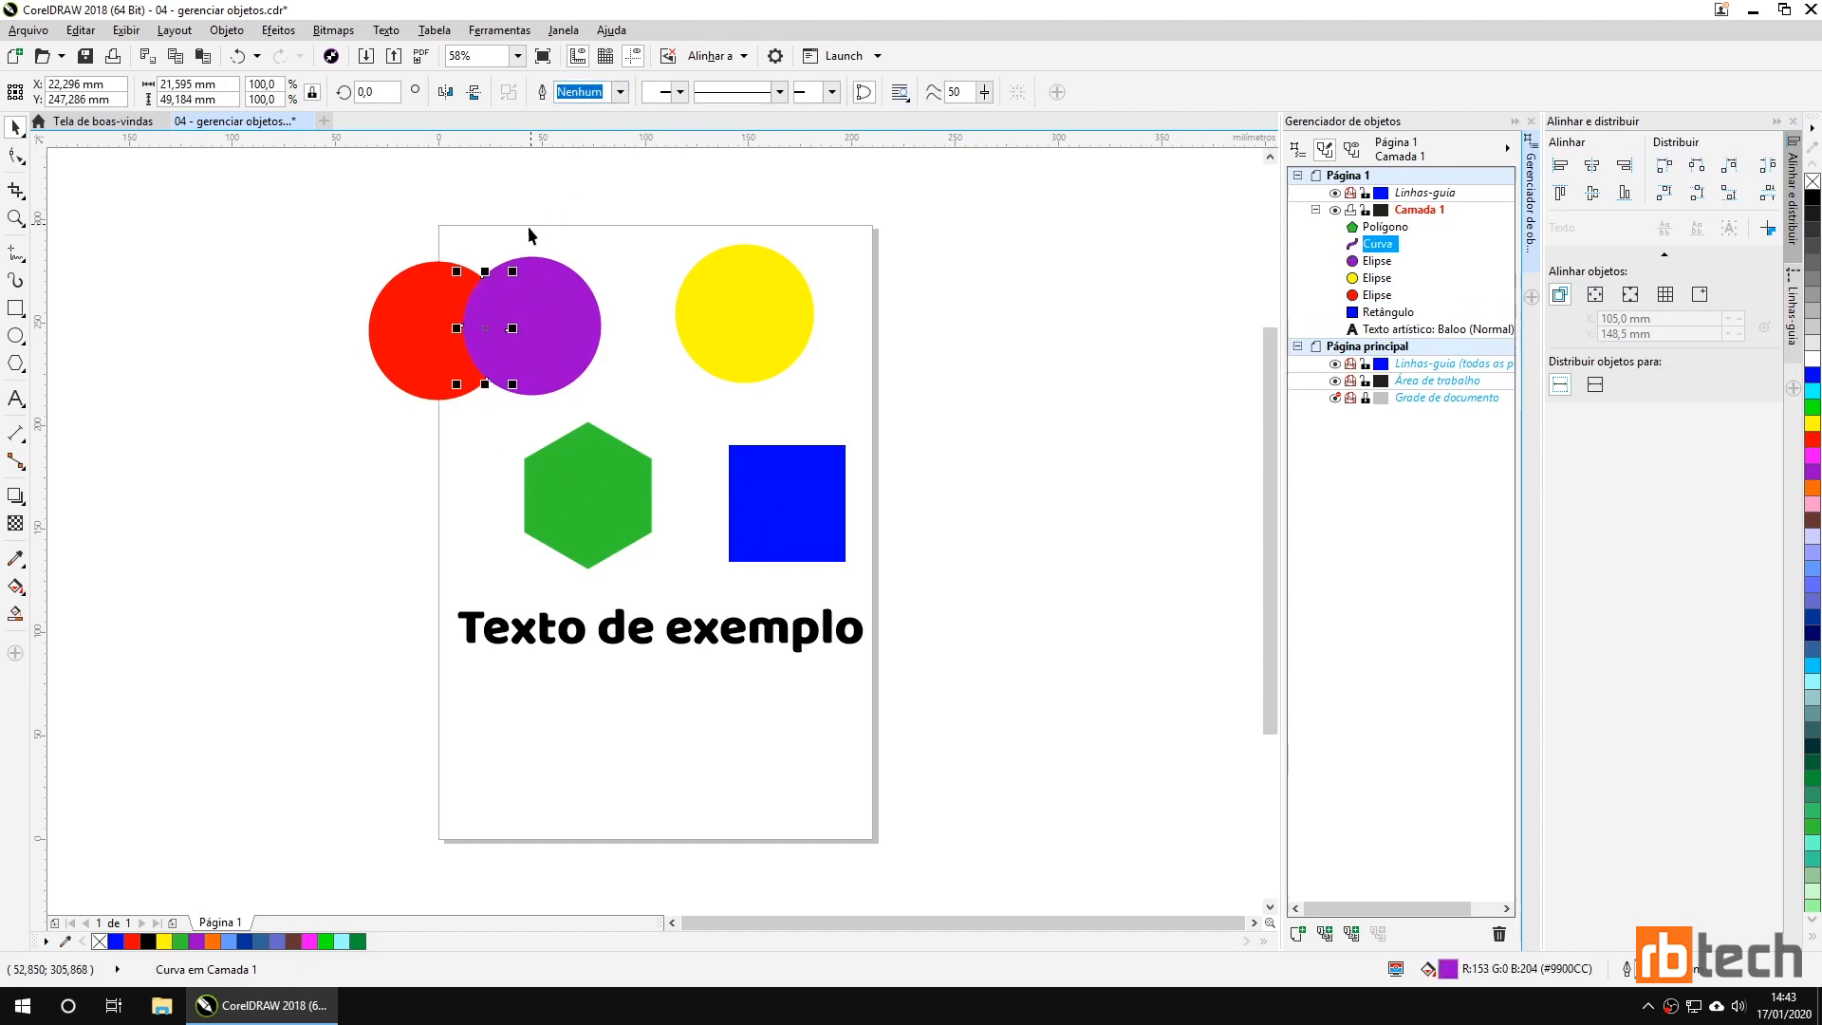
pyautogui.moveTo(373, 498); pyautogui.dragTo(375, 503)
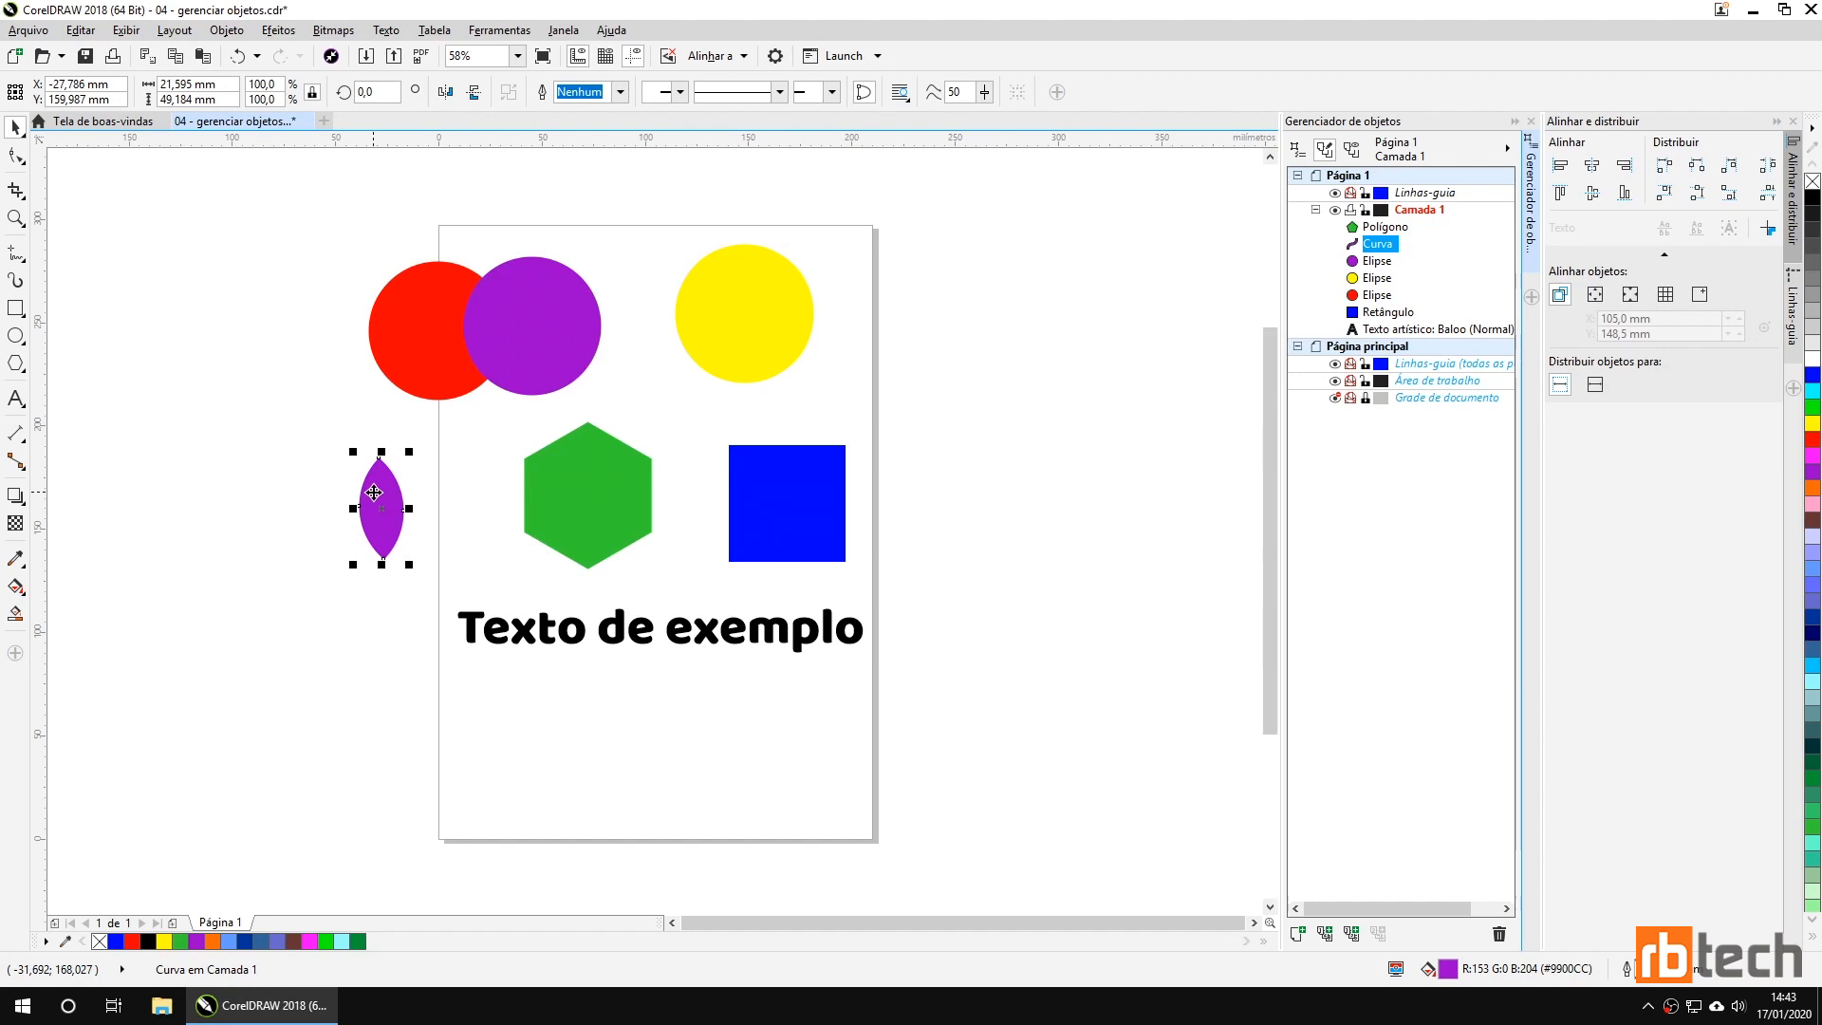
pyautogui.press('Delete')
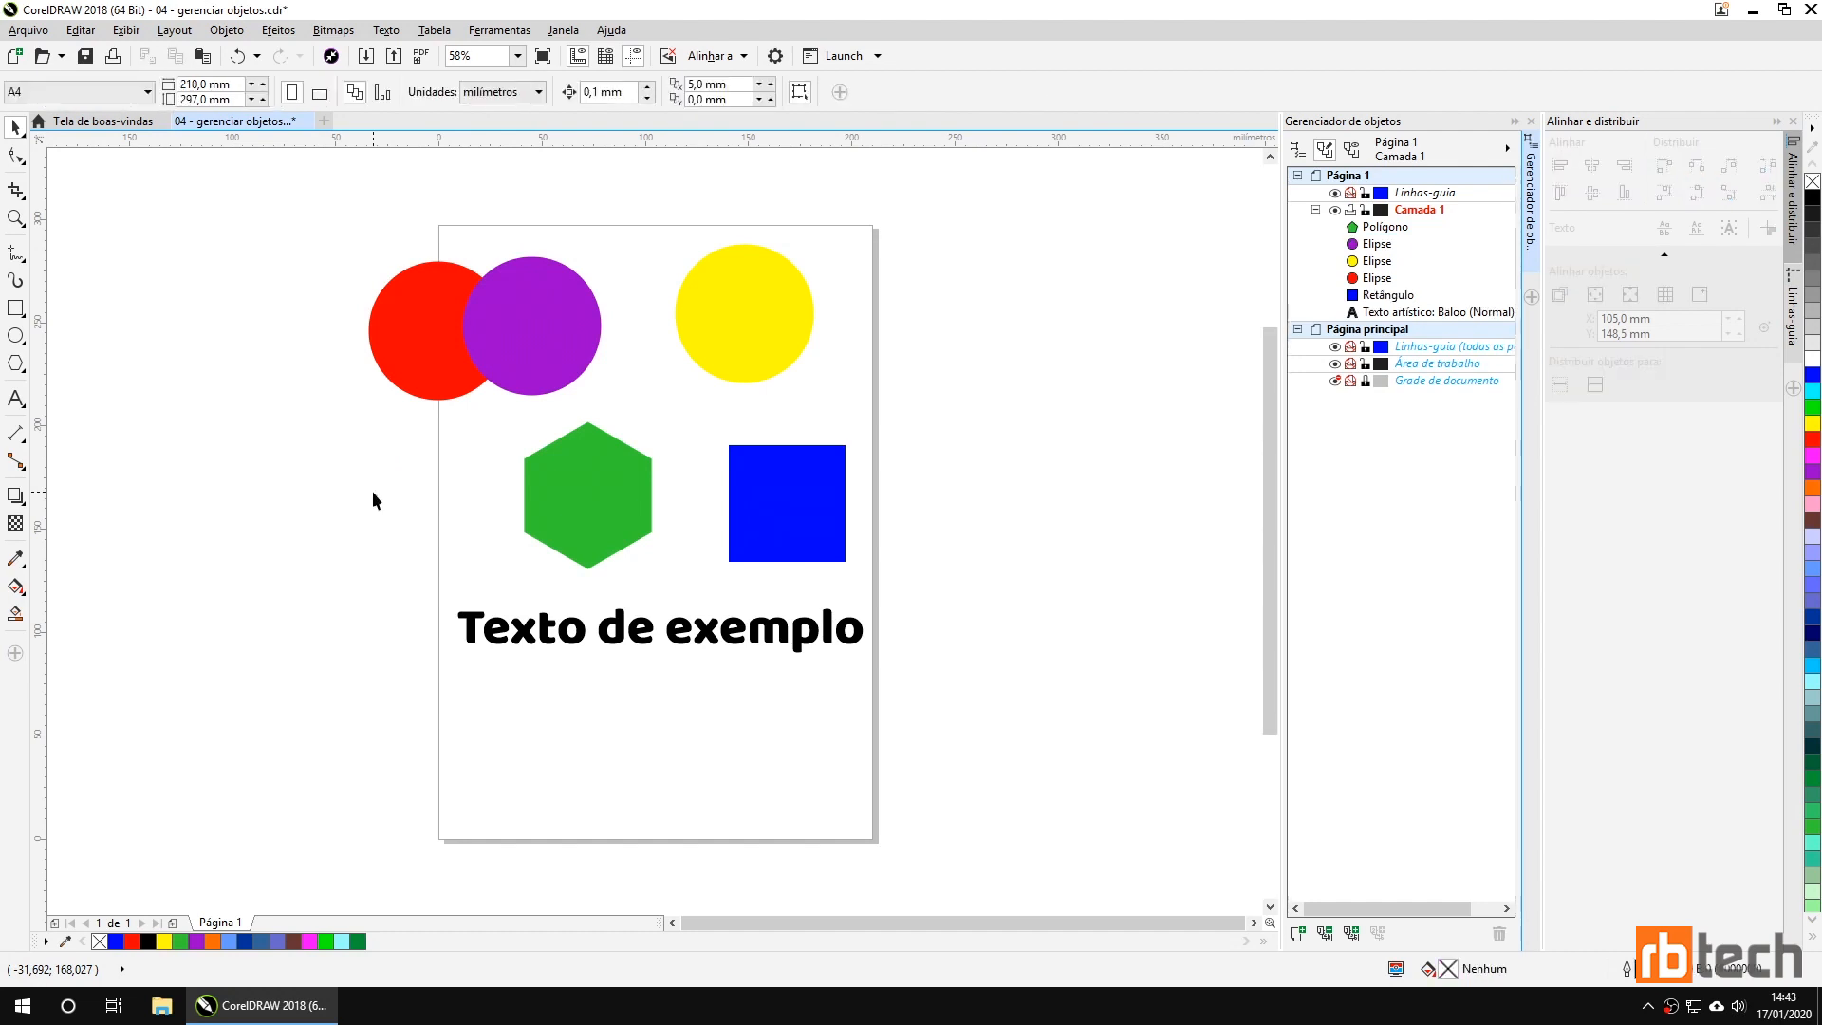
# Try Simplify on the two circles, move the purple circle to about X 84 mm, Y 265 mm, and undo both operations.
pyautogui.moveTo(346, 236); pyautogui.dragTo(627, 429)
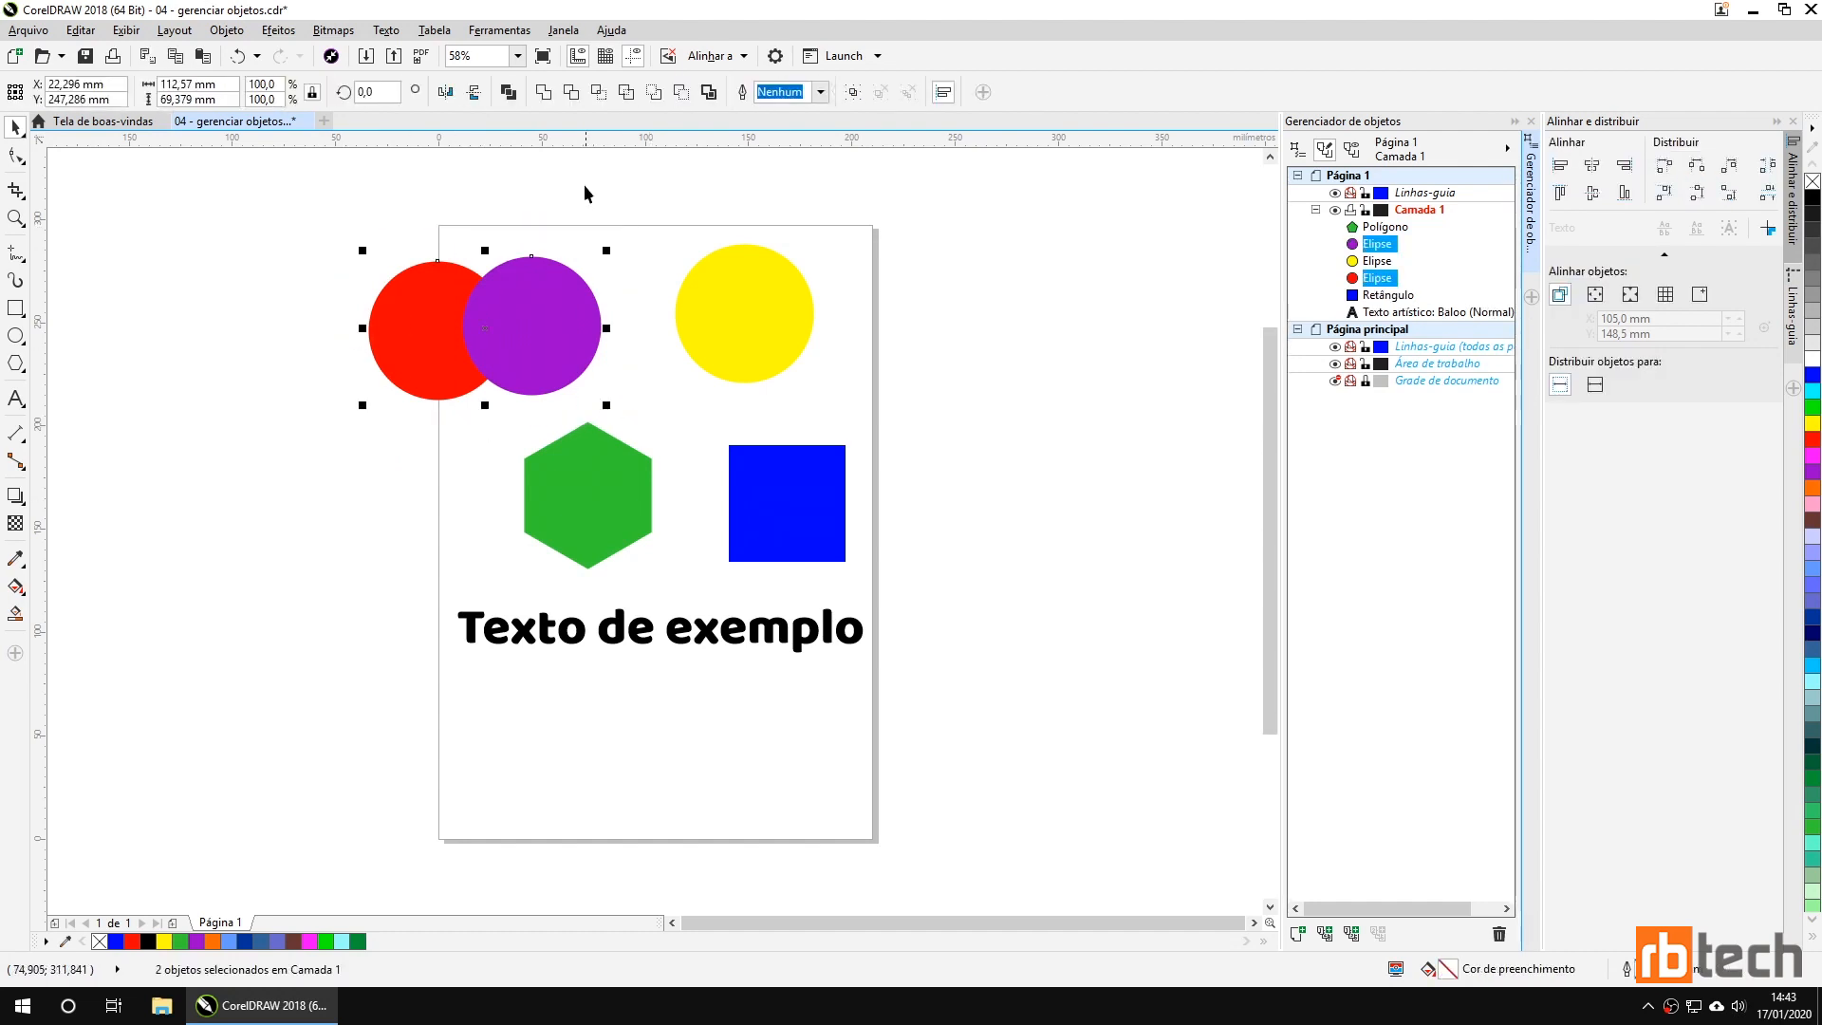
pyautogui.click(626, 95)
pyautogui.click(636, 232)
pyautogui.moveTo(558, 318); pyautogui.dragTo(634, 283)
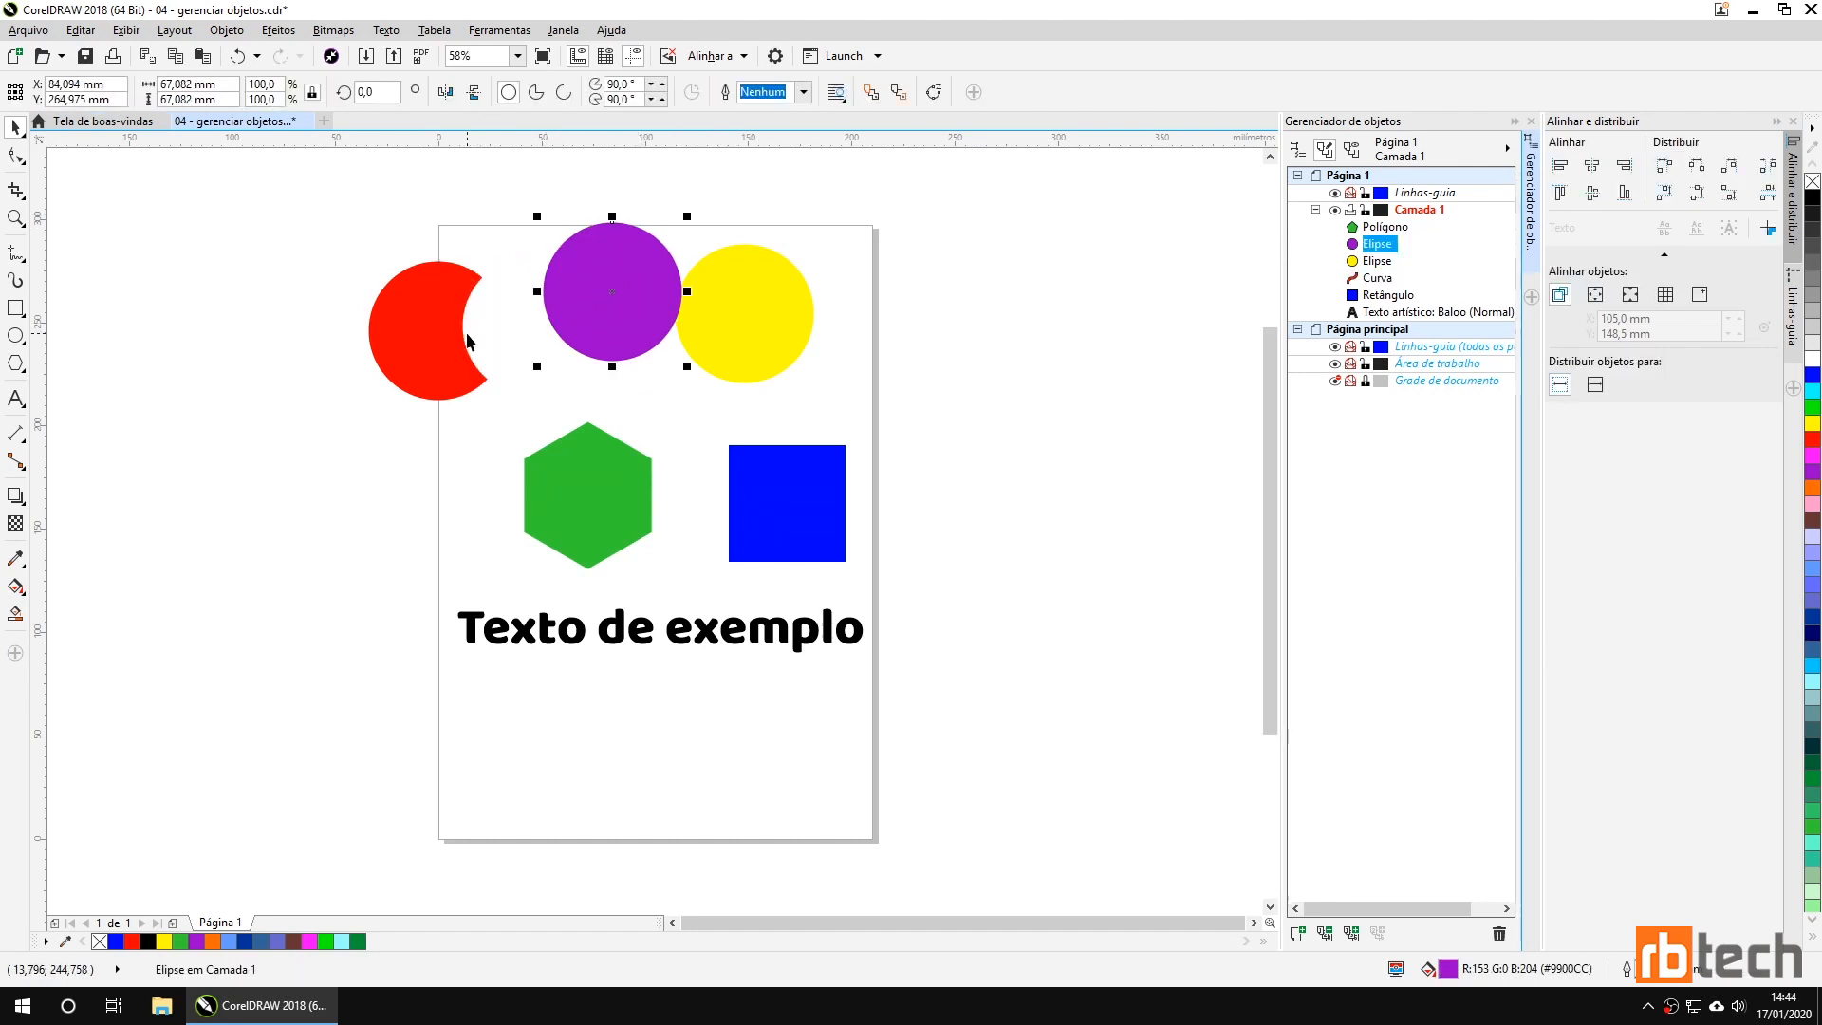
pyautogui.hotkey('ctrl', 'z')
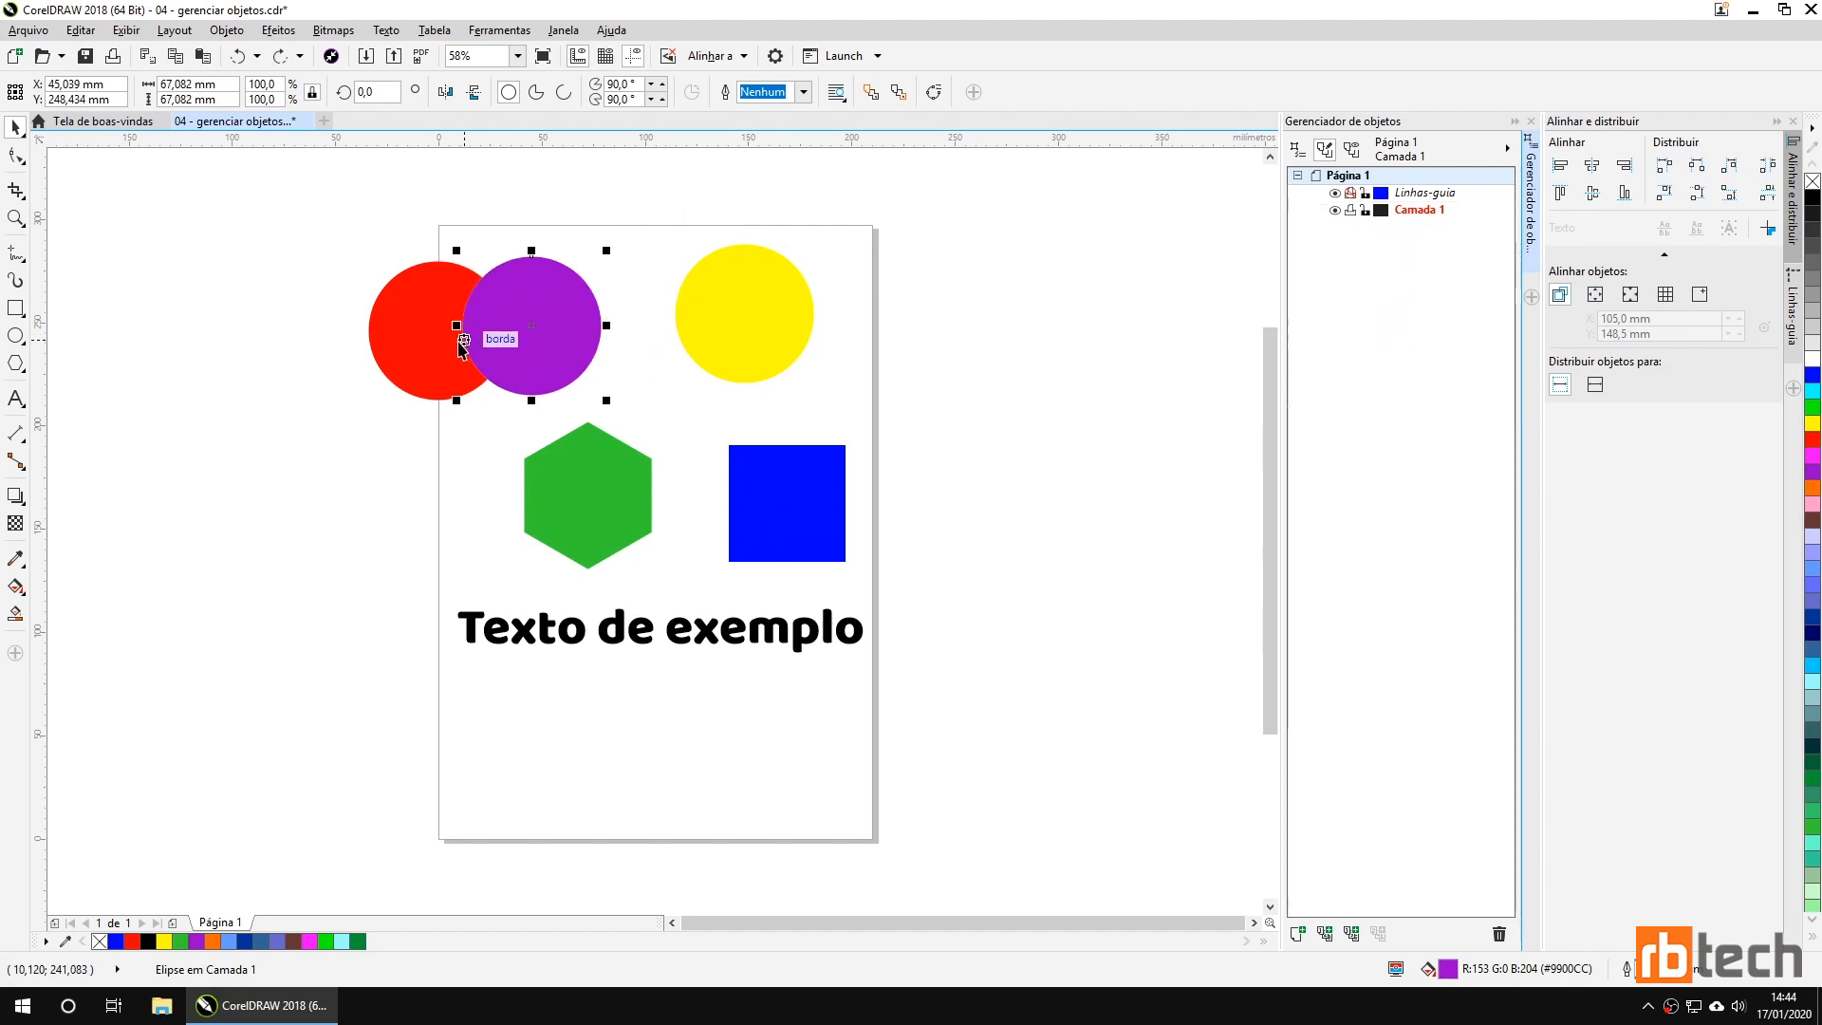
pyautogui.hotkey('ctrl', 'z')
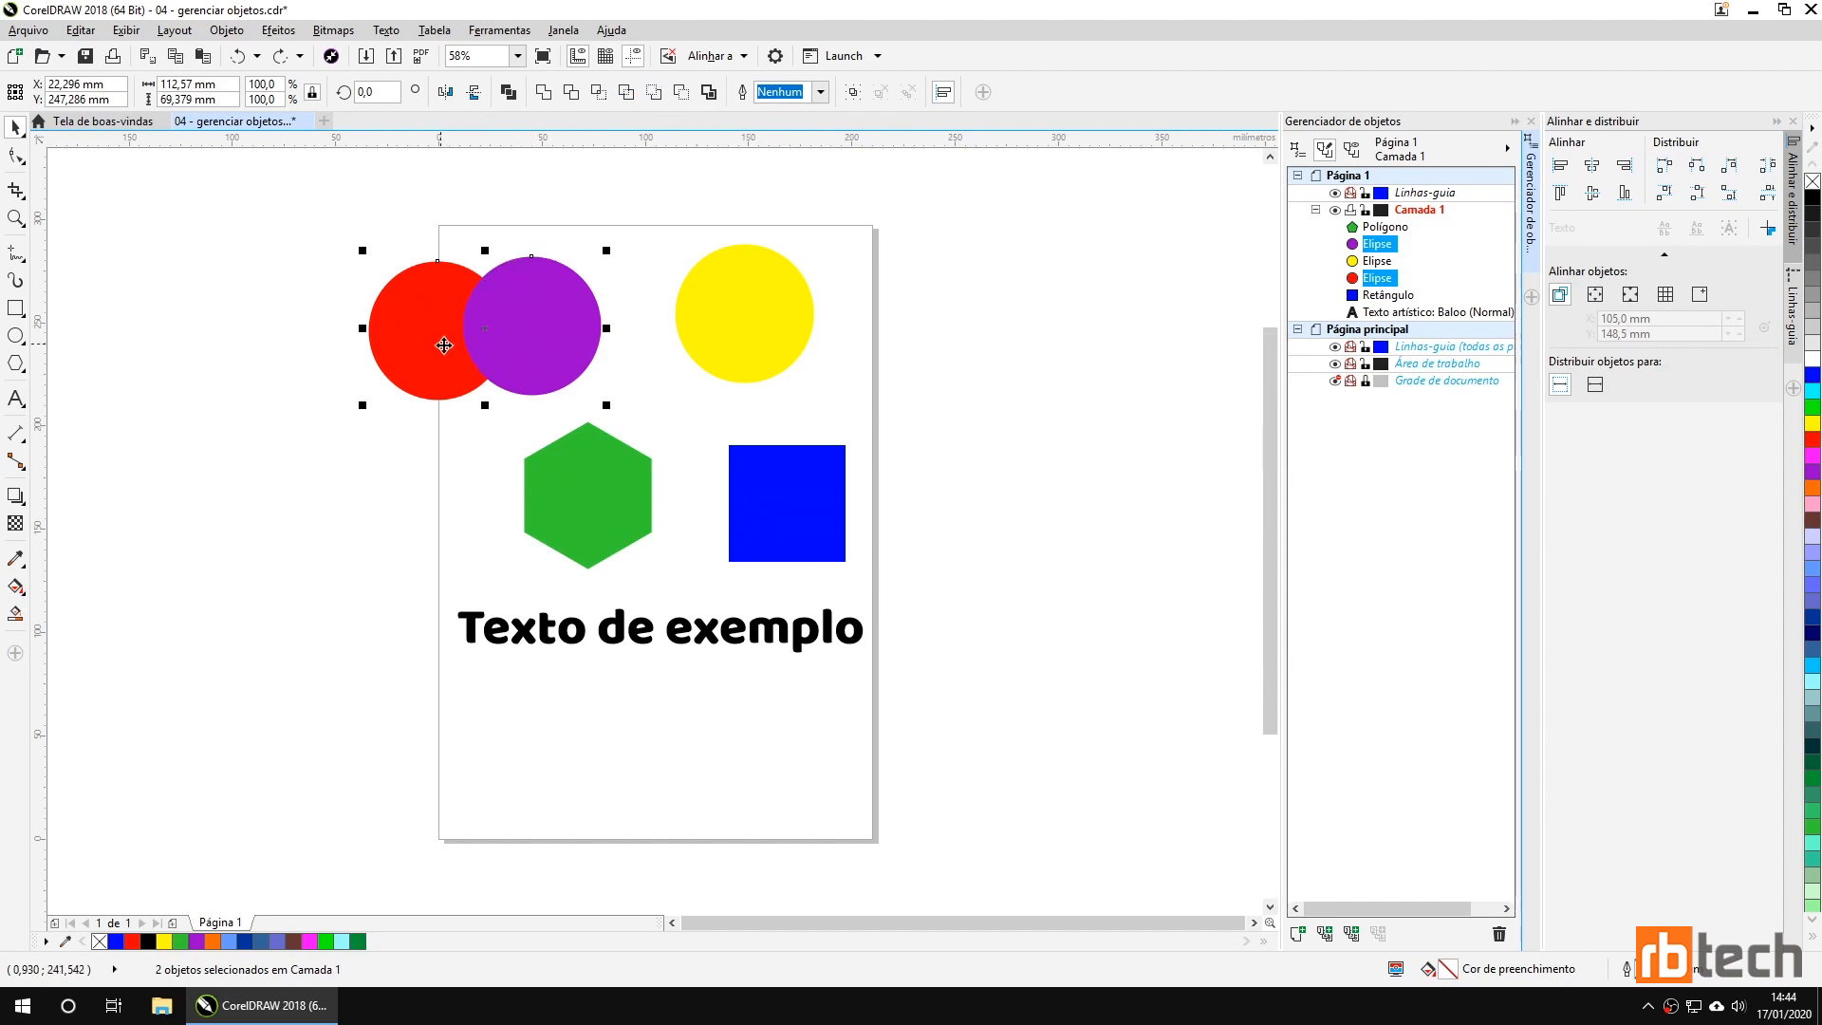
# Try Front Minus Back and Back Minus Front on the red and purple circles, undoing each one.
pyautogui.click(655, 92)
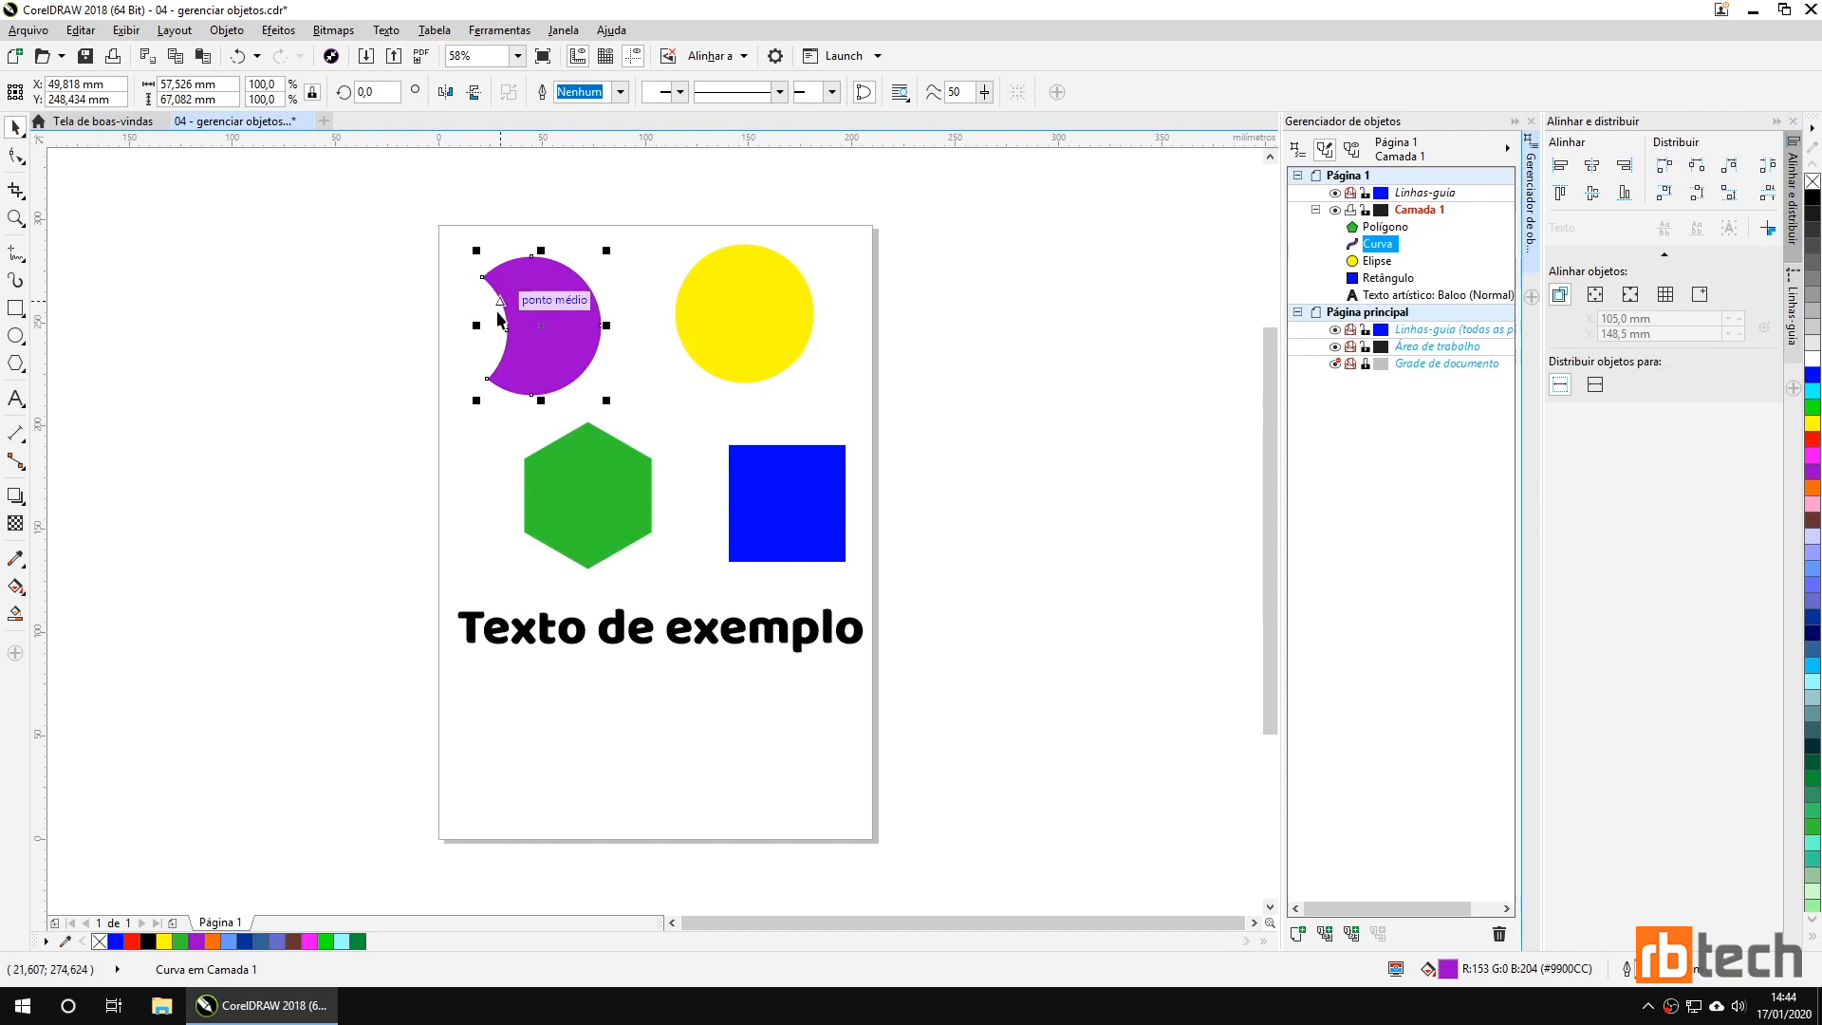
pyautogui.hotkey('ctrl', 'z')
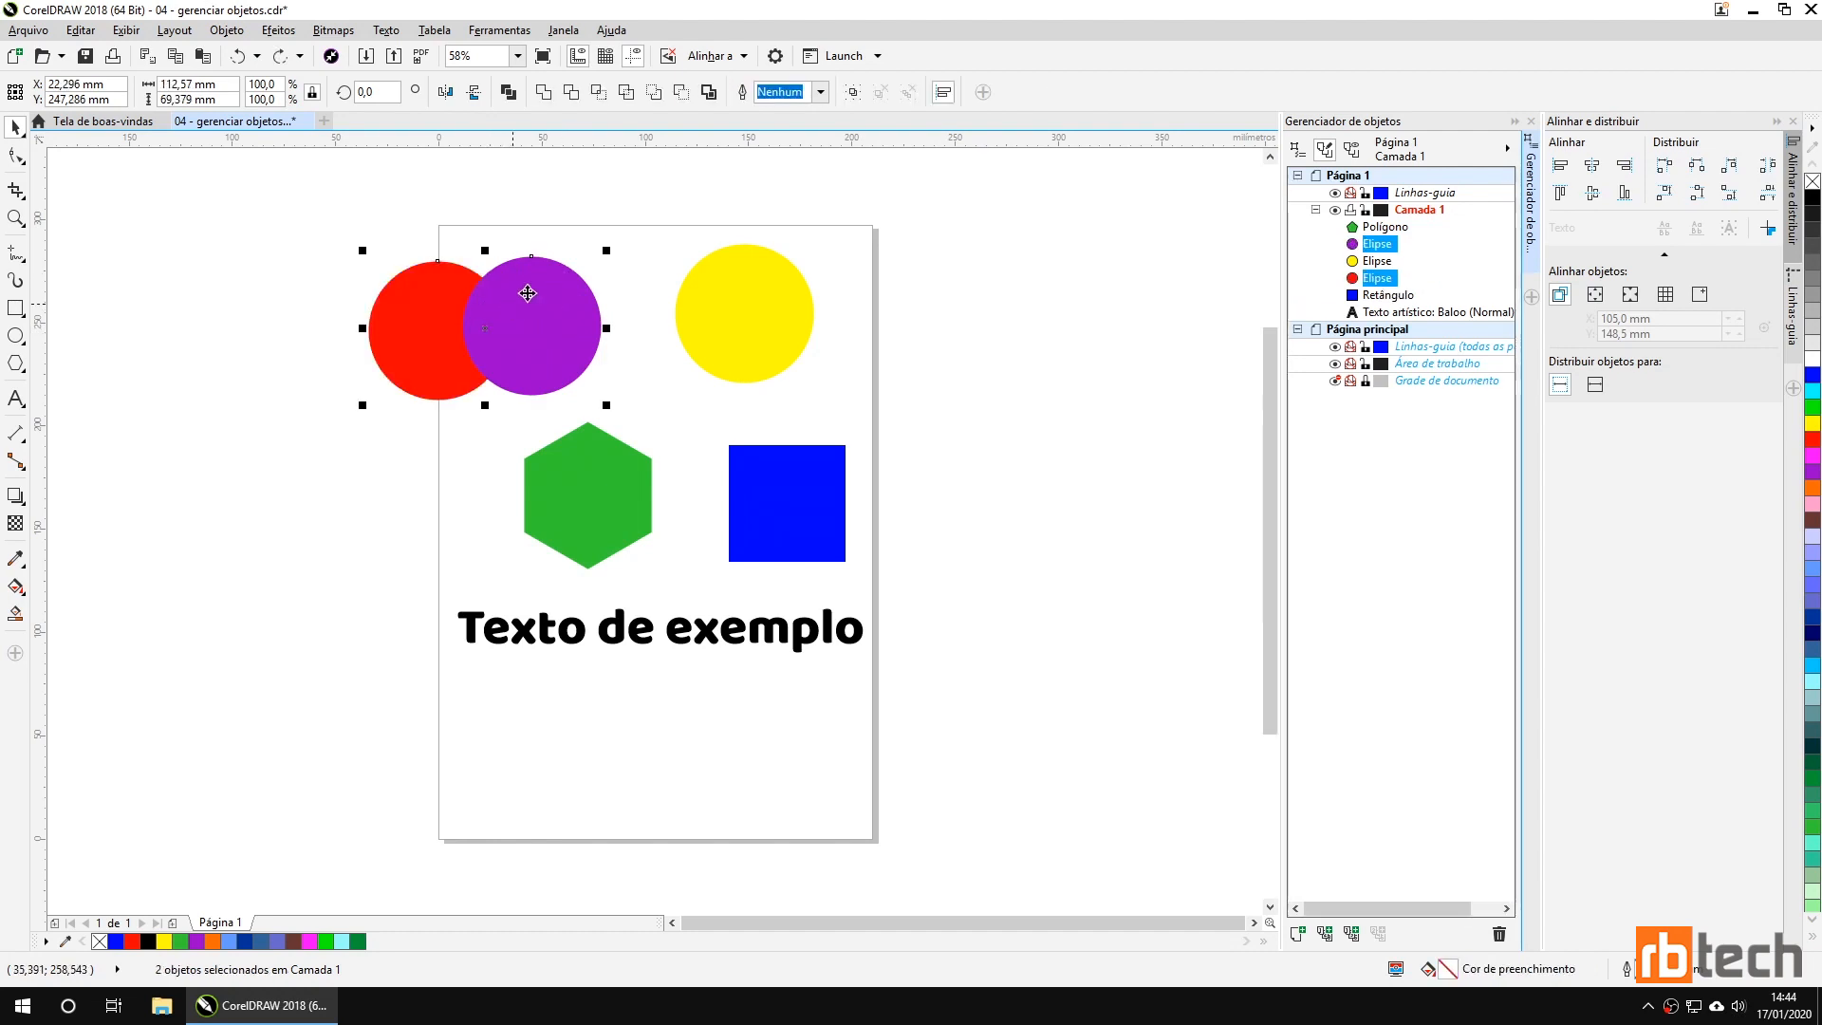
pyautogui.click(684, 95)
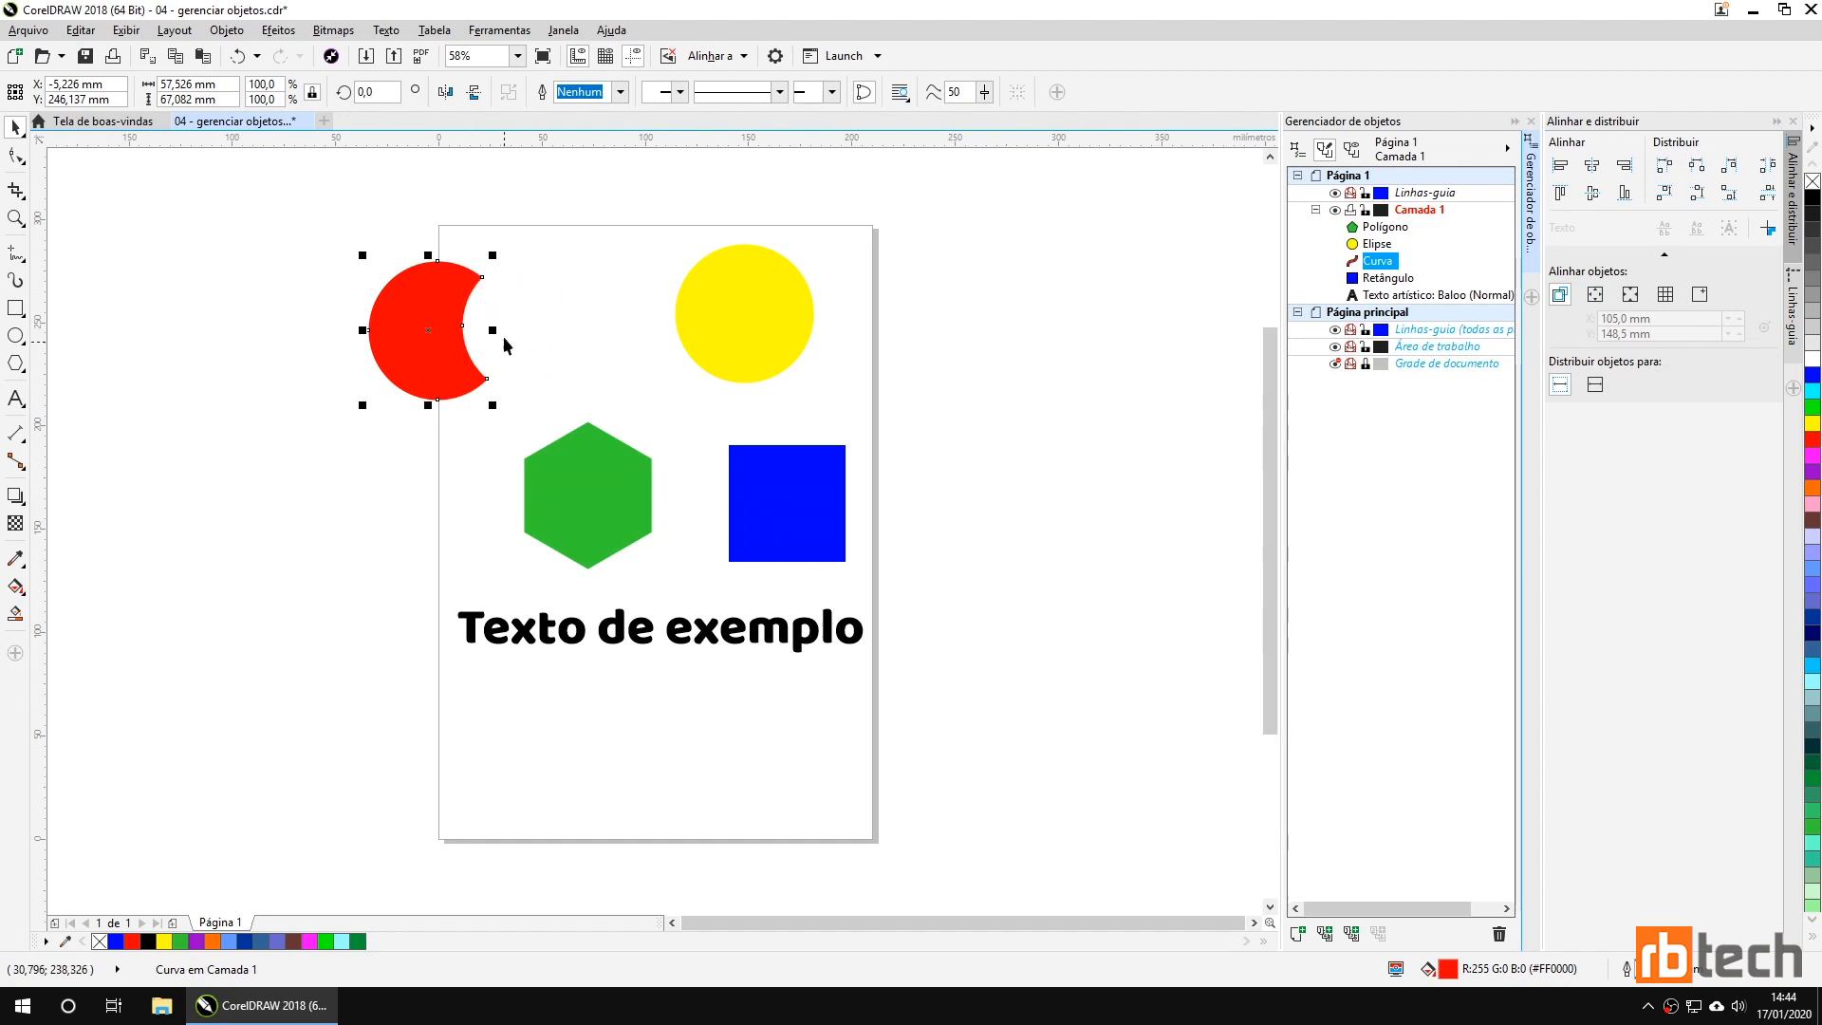
pyautogui.hotkey('ctrl', 'z')
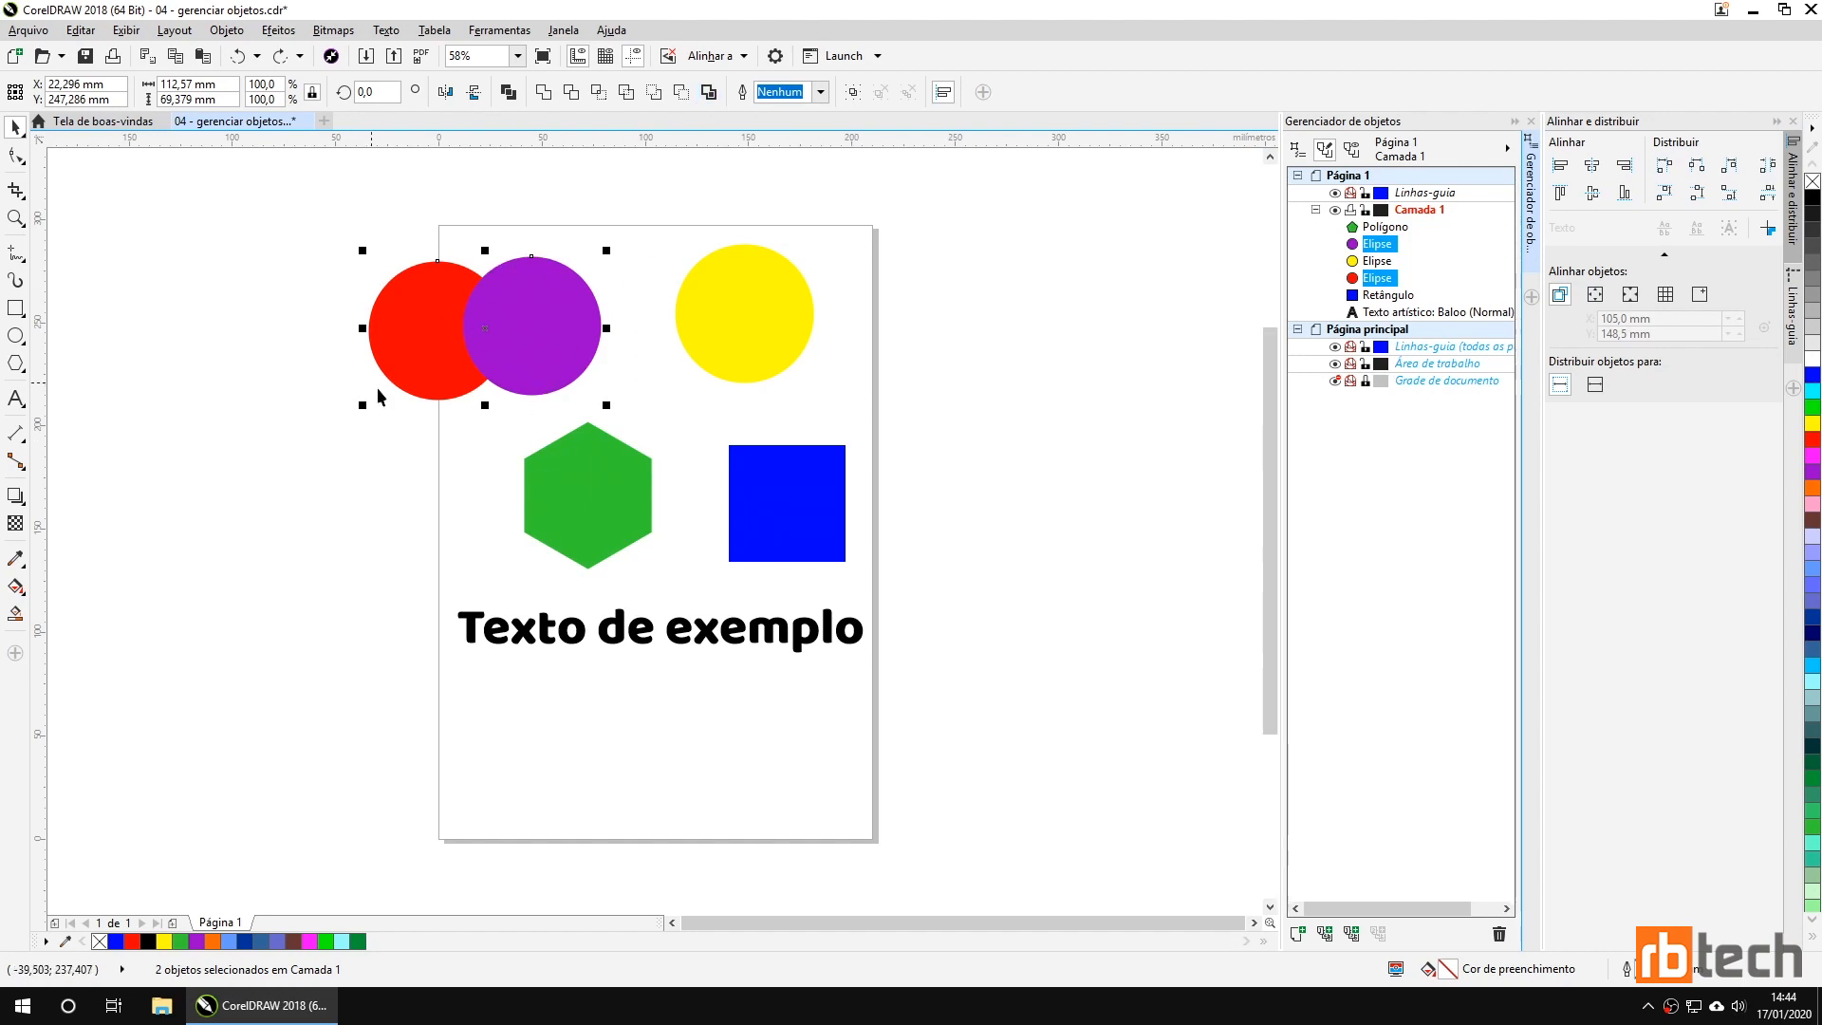
# Create a boundary curve around the overlapping red and purple circles.
pyautogui.click(708, 92)
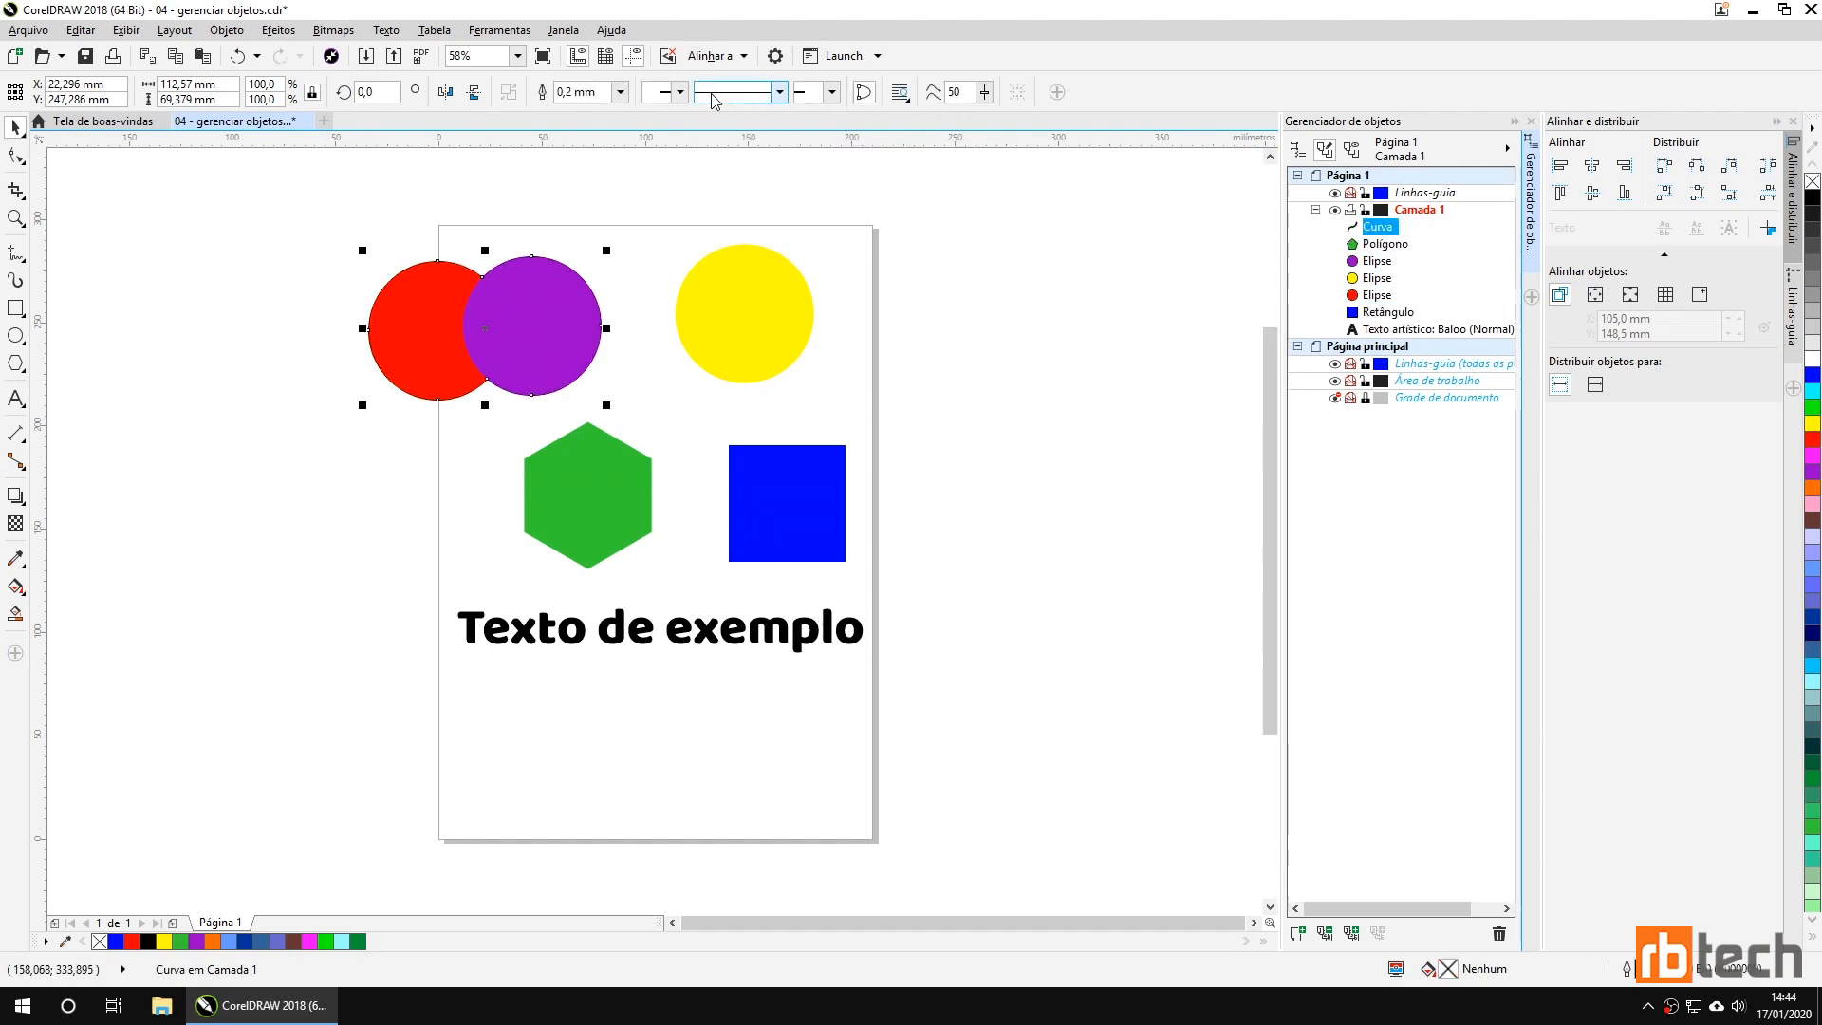
# Move the boundary curve to about X -41 mm, Y 171 mm, delete it, and reselect the red and purple circles.
pyautogui.moveTo(464, 281); pyautogui.dragTo(334, 438)
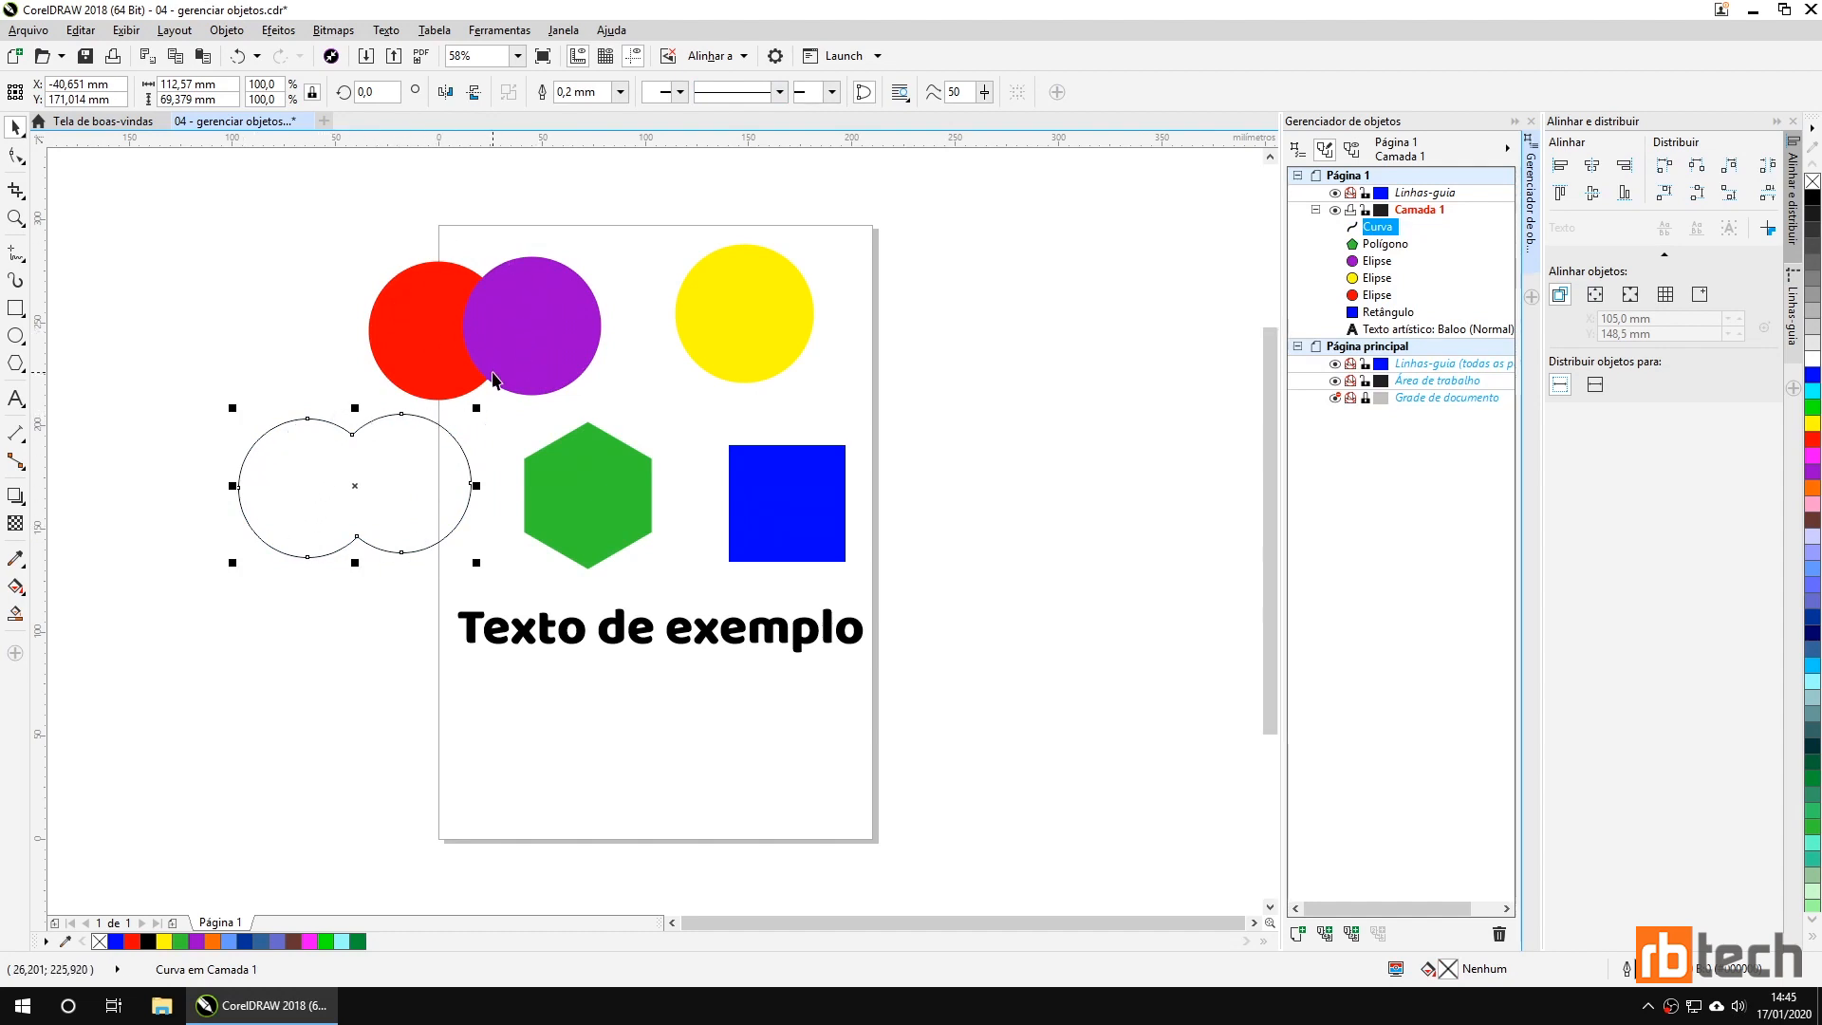
pyautogui.press('Delete')
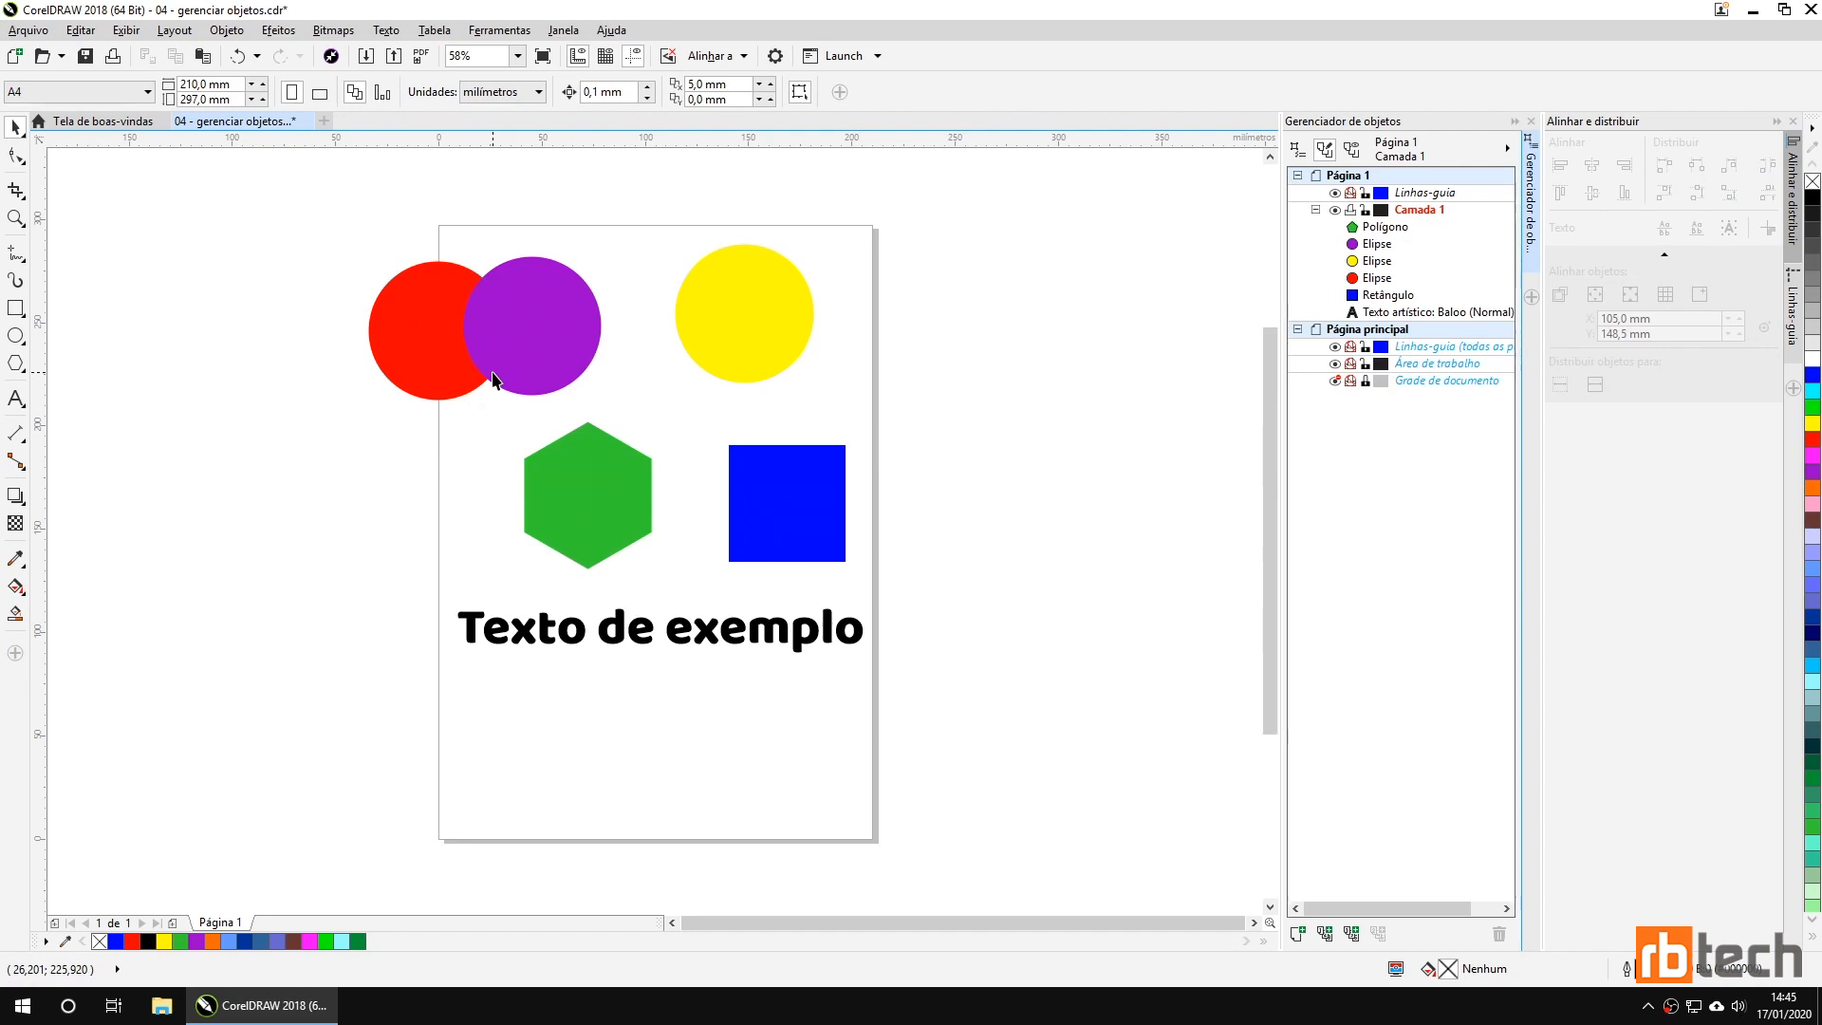
pyautogui.click(436, 374)
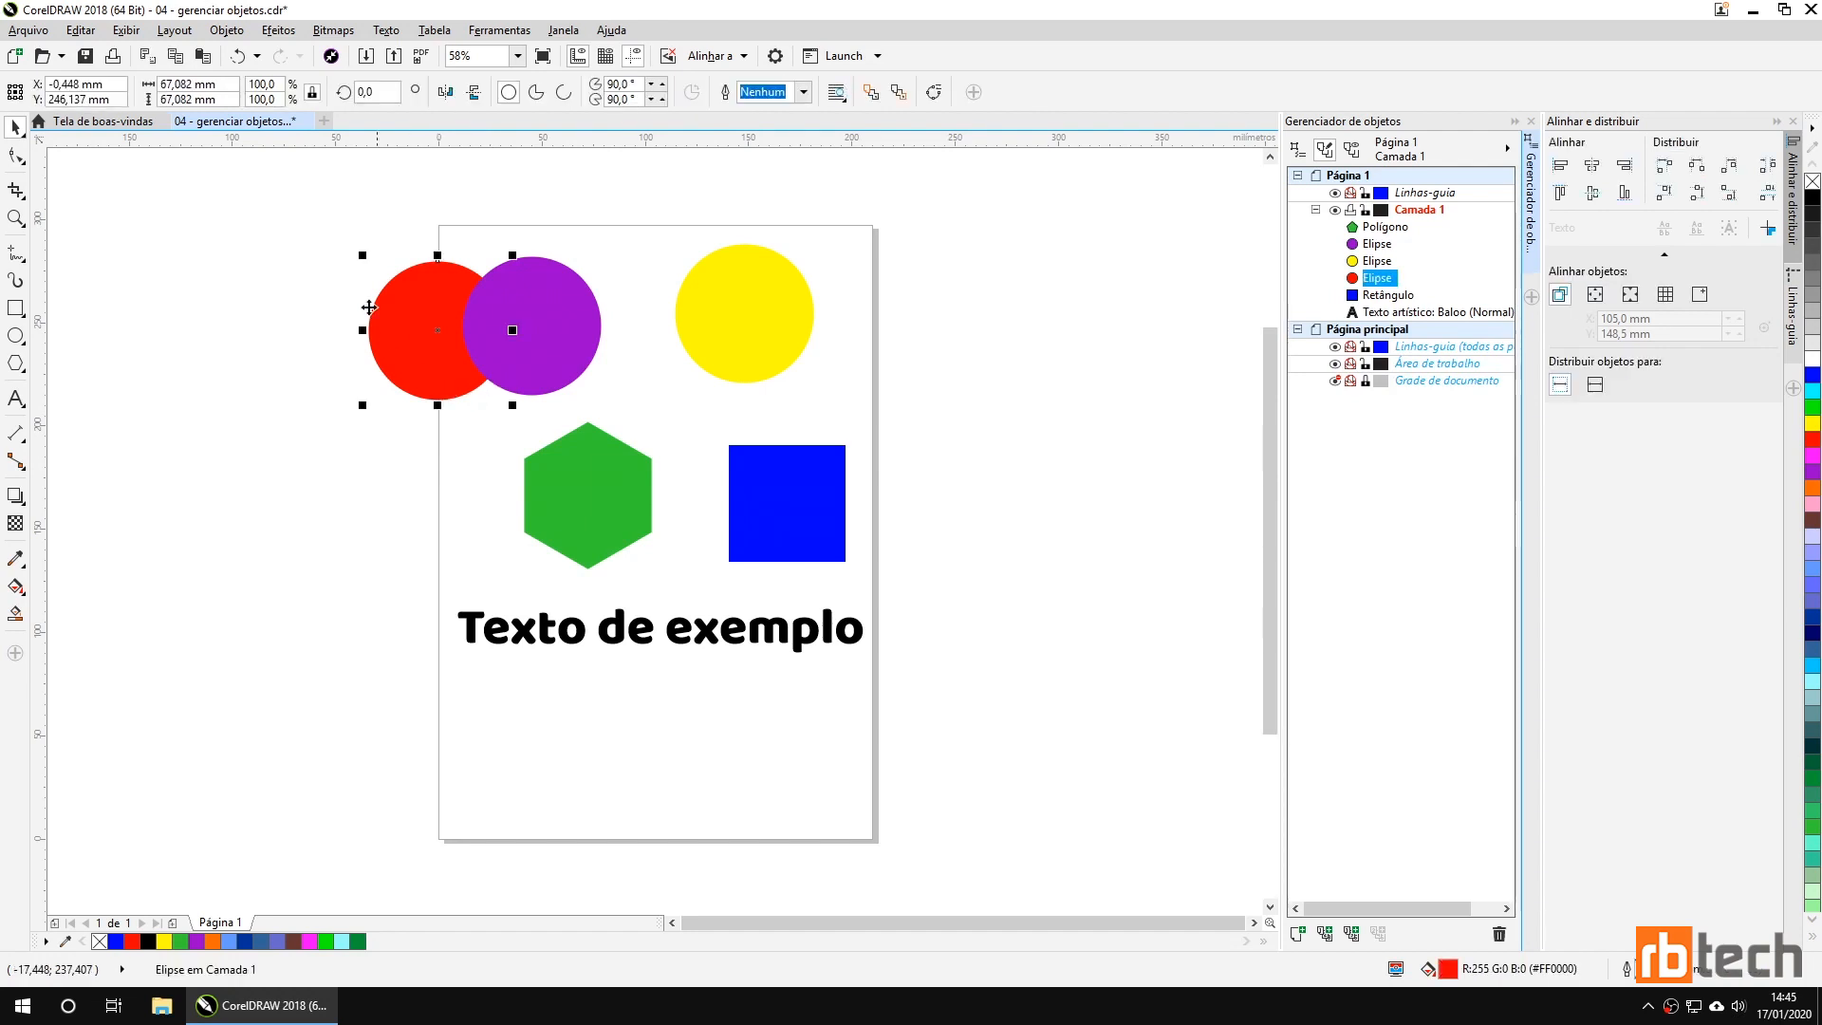
pyautogui.moveTo(338, 196); pyautogui.dragTo(704, 437)
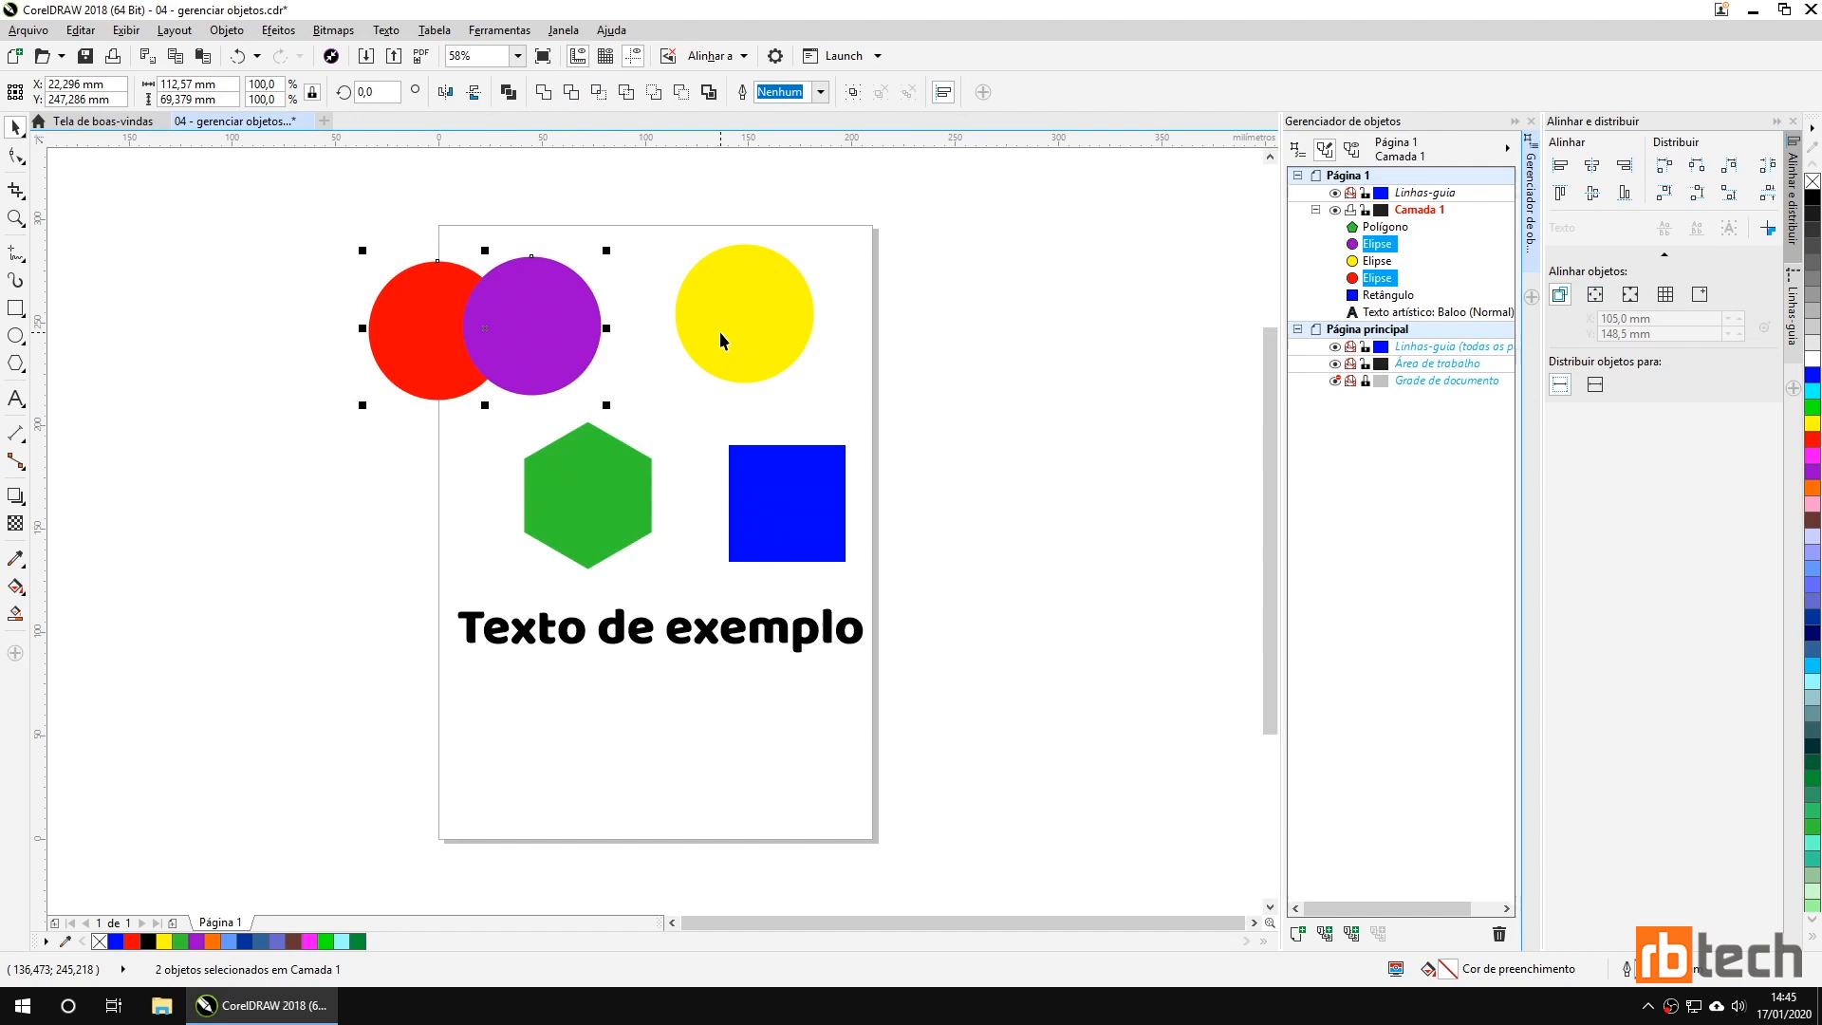
# Move the green hexagon off the page to about X 250 mm, Y 218 mm, and the yellow circle off the page's opposite side.
pyautogui.click(596, 493)
pyautogui.moveTo(608, 494); pyautogui.dragTo(973, 388)
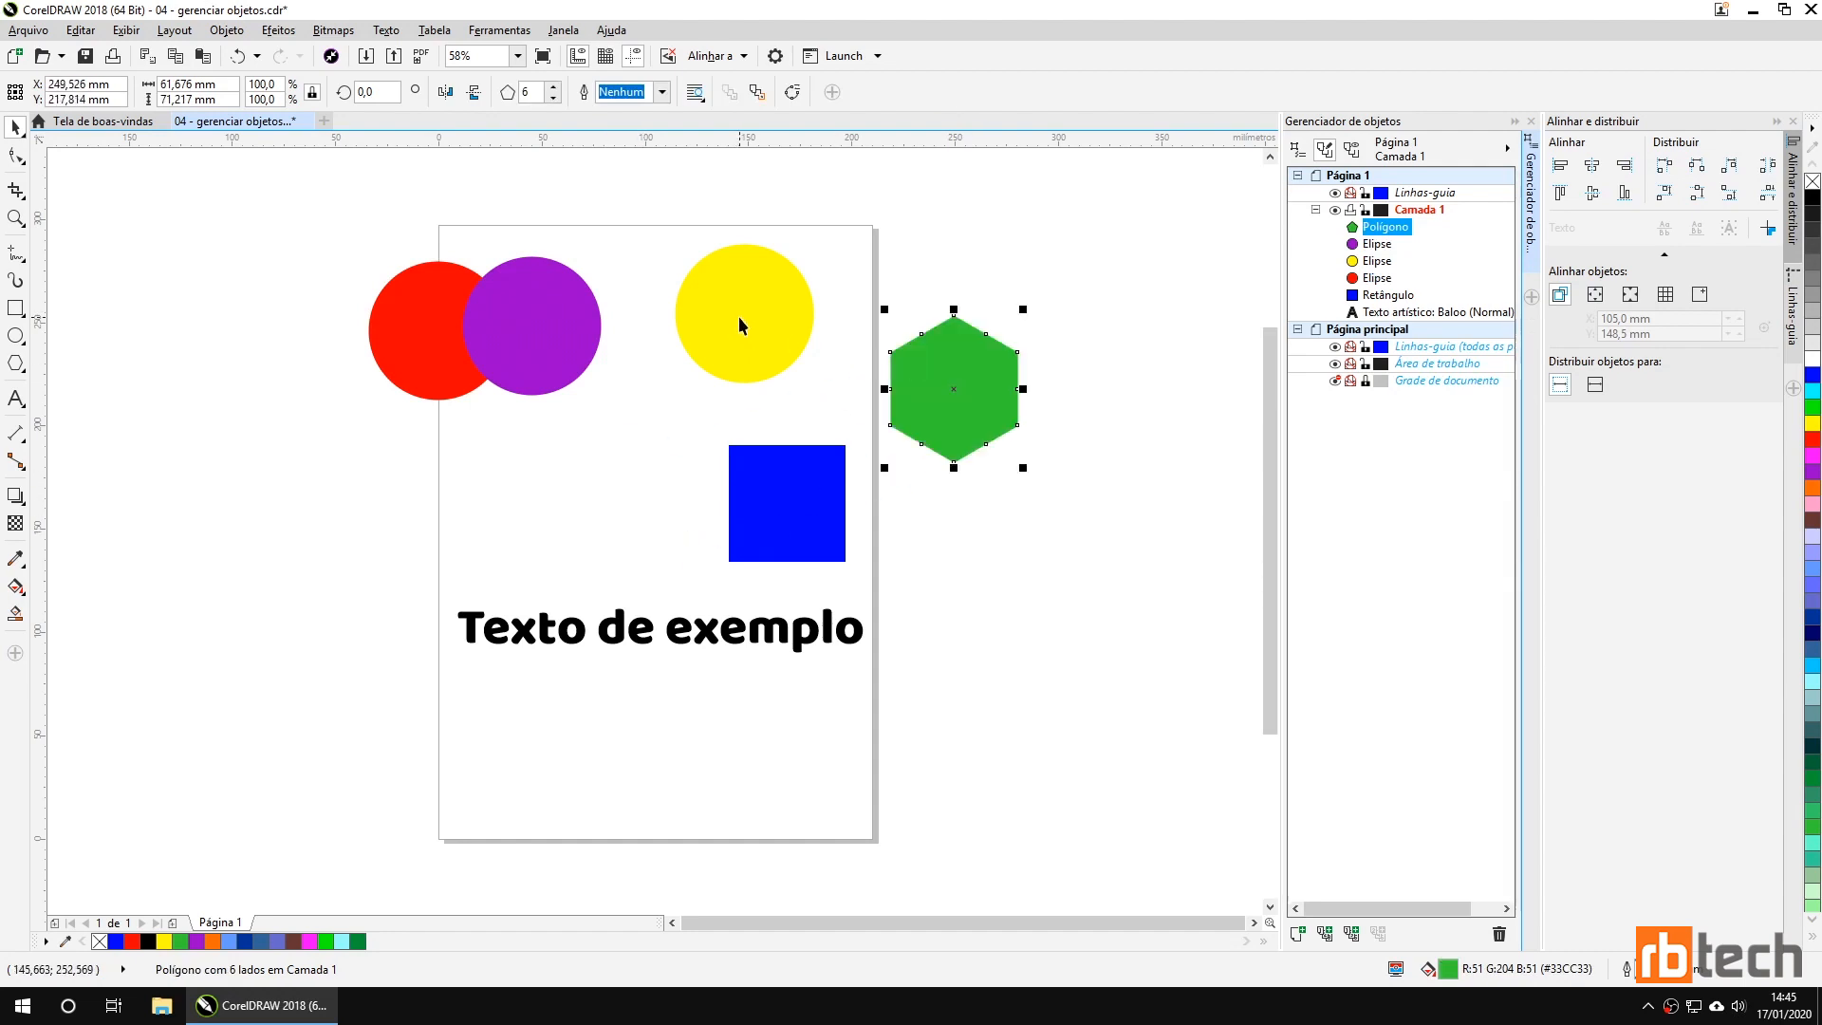
pyautogui.moveTo(741, 316); pyautogui.dragTo(343, 489)
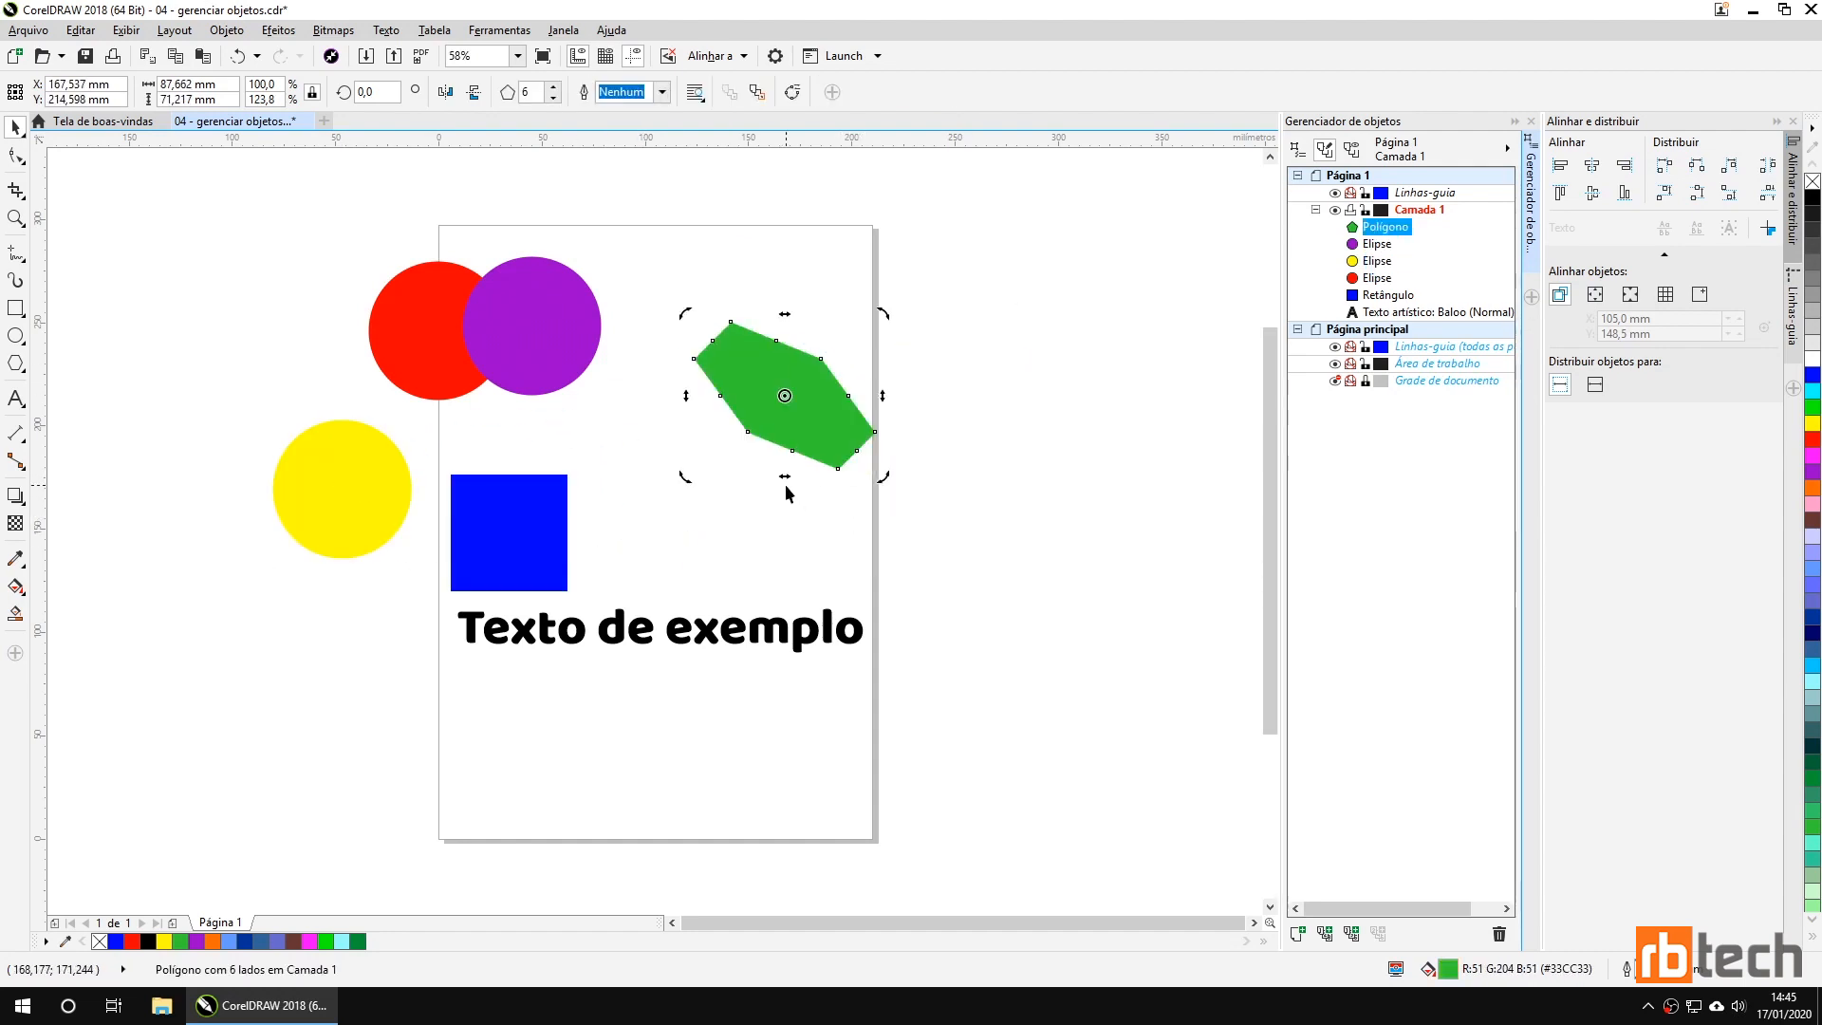
# Distort the green hexagon to about 88 by 118 mm and move it to about X 188 mm, Y 213 mm.
pyautogui.click(811, 447)
pyautogui.moveTo(784, 474); pyautogui.dragTo(785, 570)
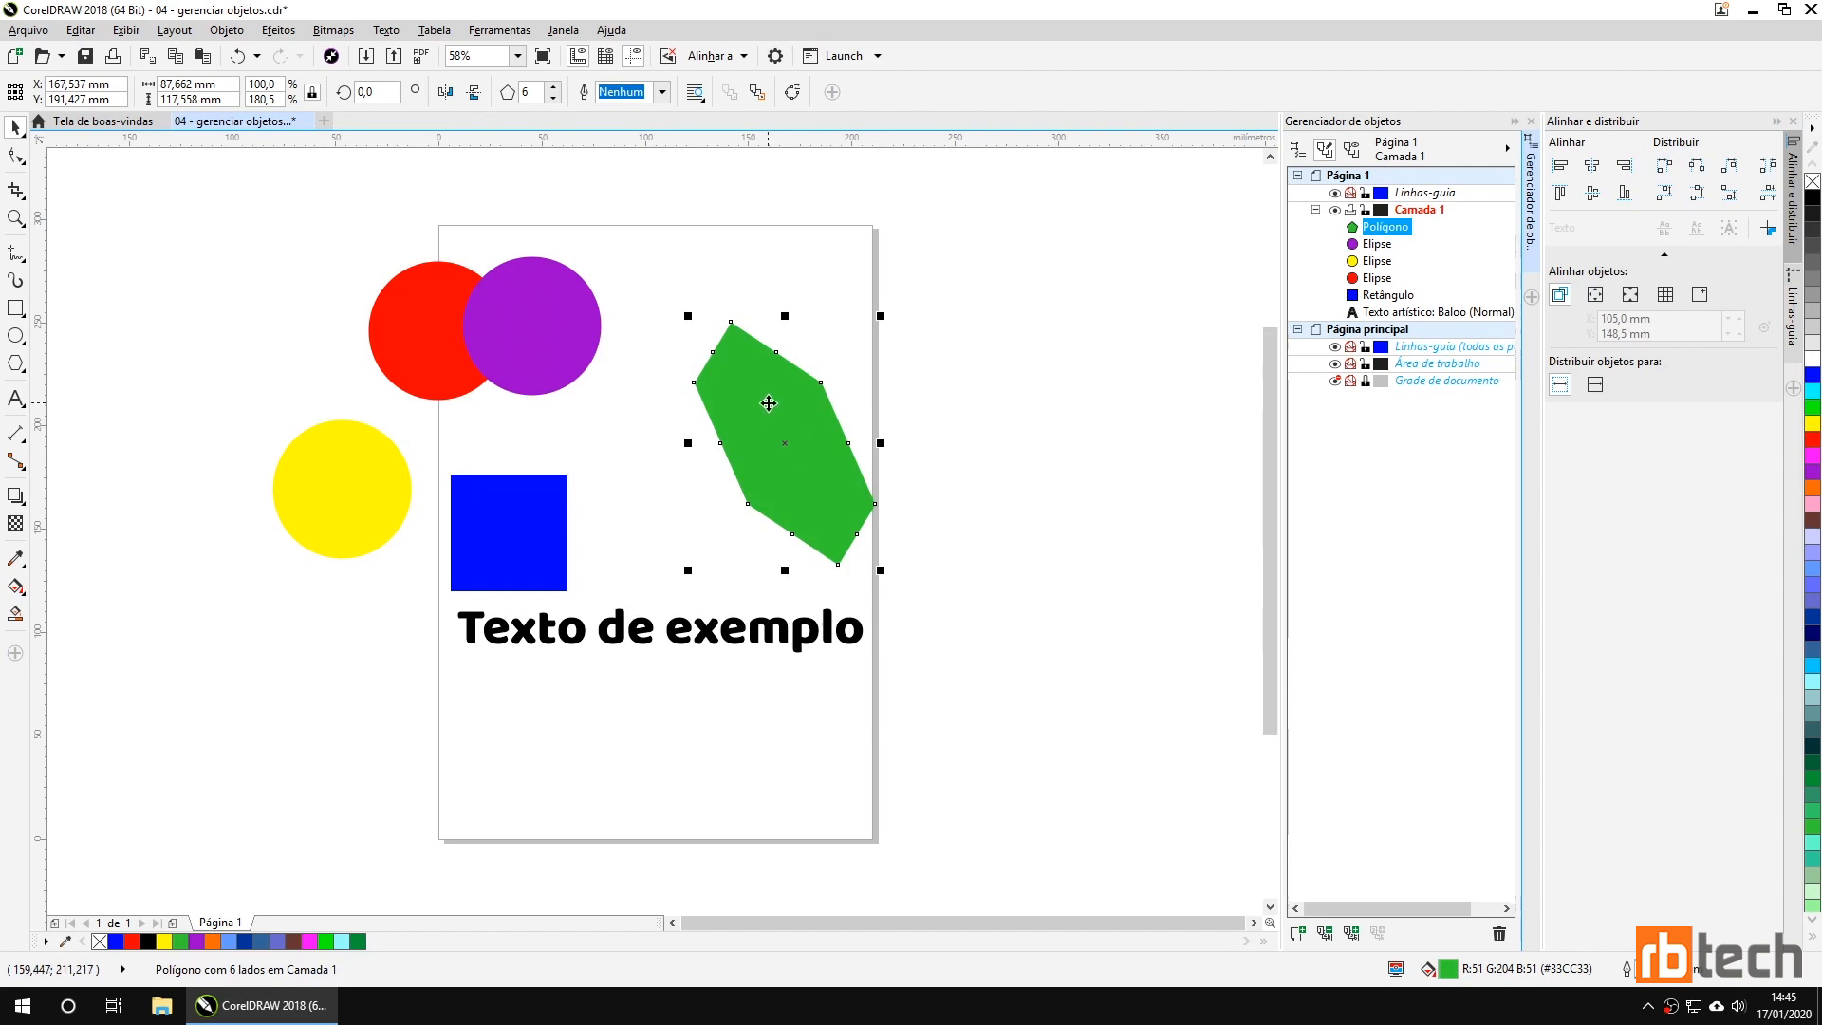
pyautogui.click(923, 395)
pyautogui.moveTo(753, 395); pyautogui.dragTo(803, 353)
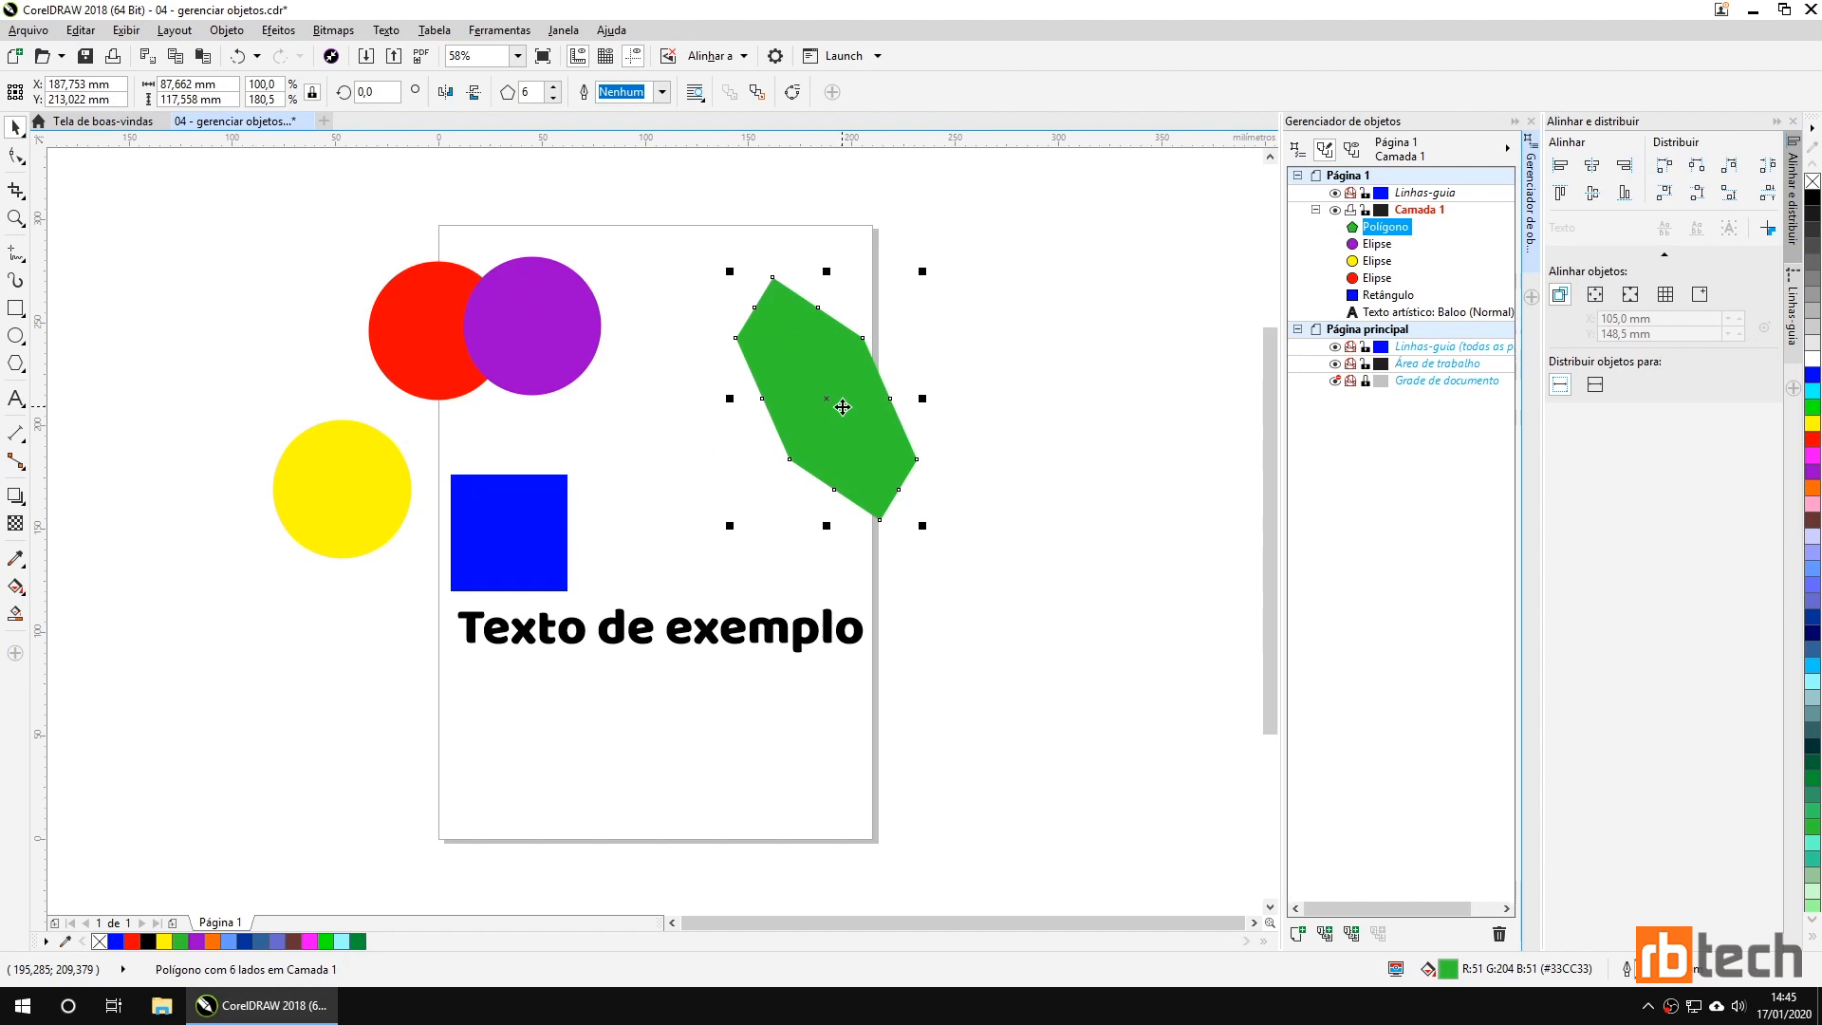
pyautogui.click(826, 399)
pyautogui.click(814, 347)
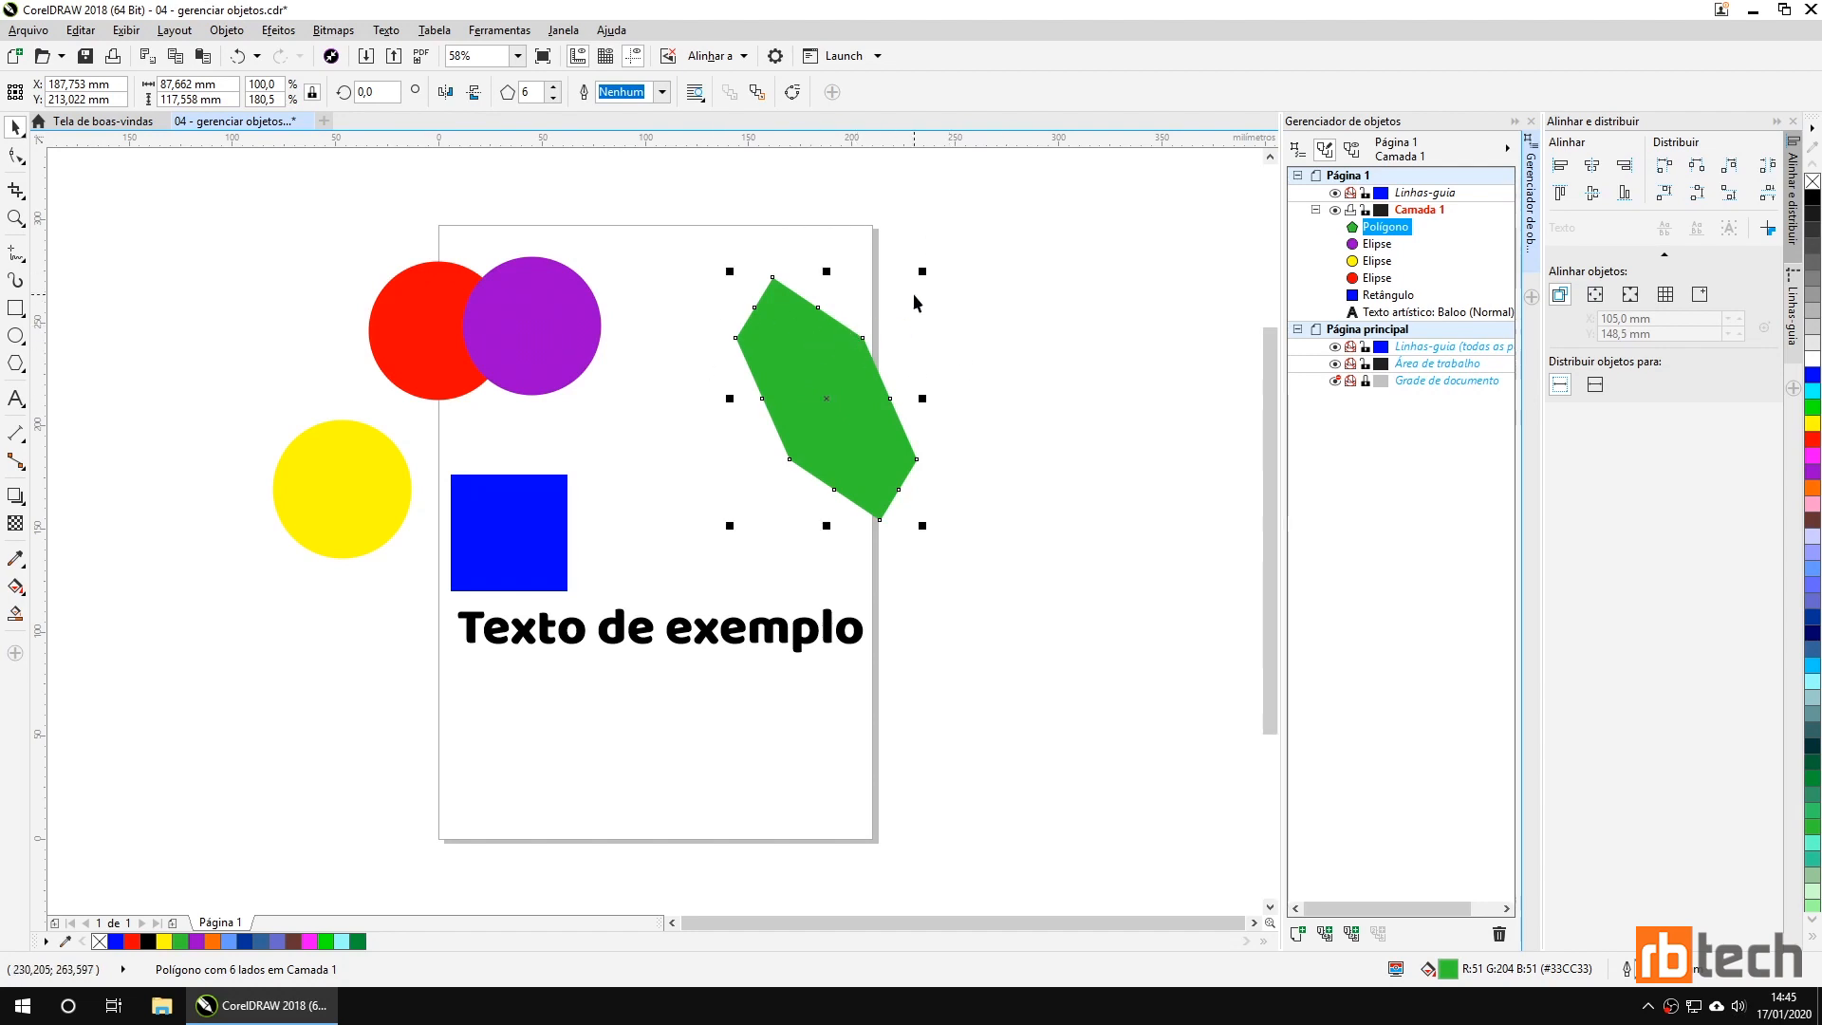
# Try rotating the distorted green hexagon to 90° and 270°, resetting its rotation angle to 0° each time.
pyautogui.click(361, 92)
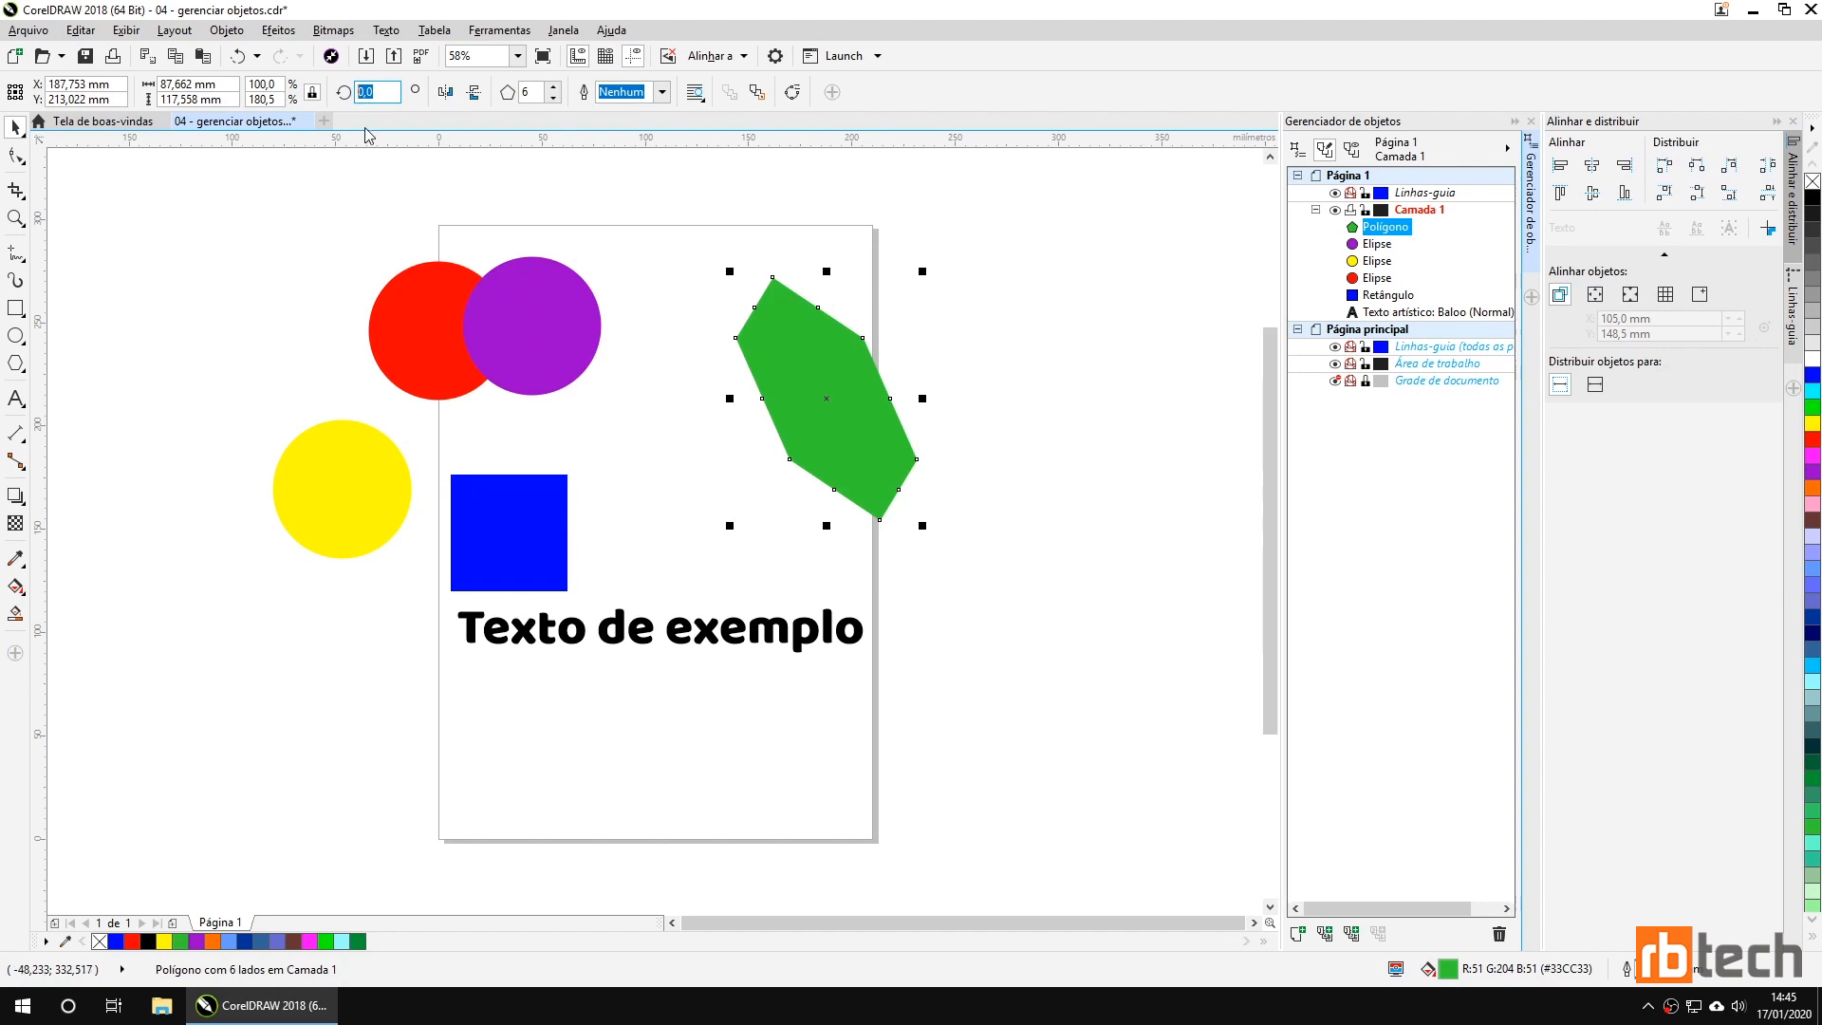
pyautogui.write('90')
pyautogui.press('Return')
pyautogui.click(375, 92)
pyautogui.write('0')
pyautogui.press('Return')
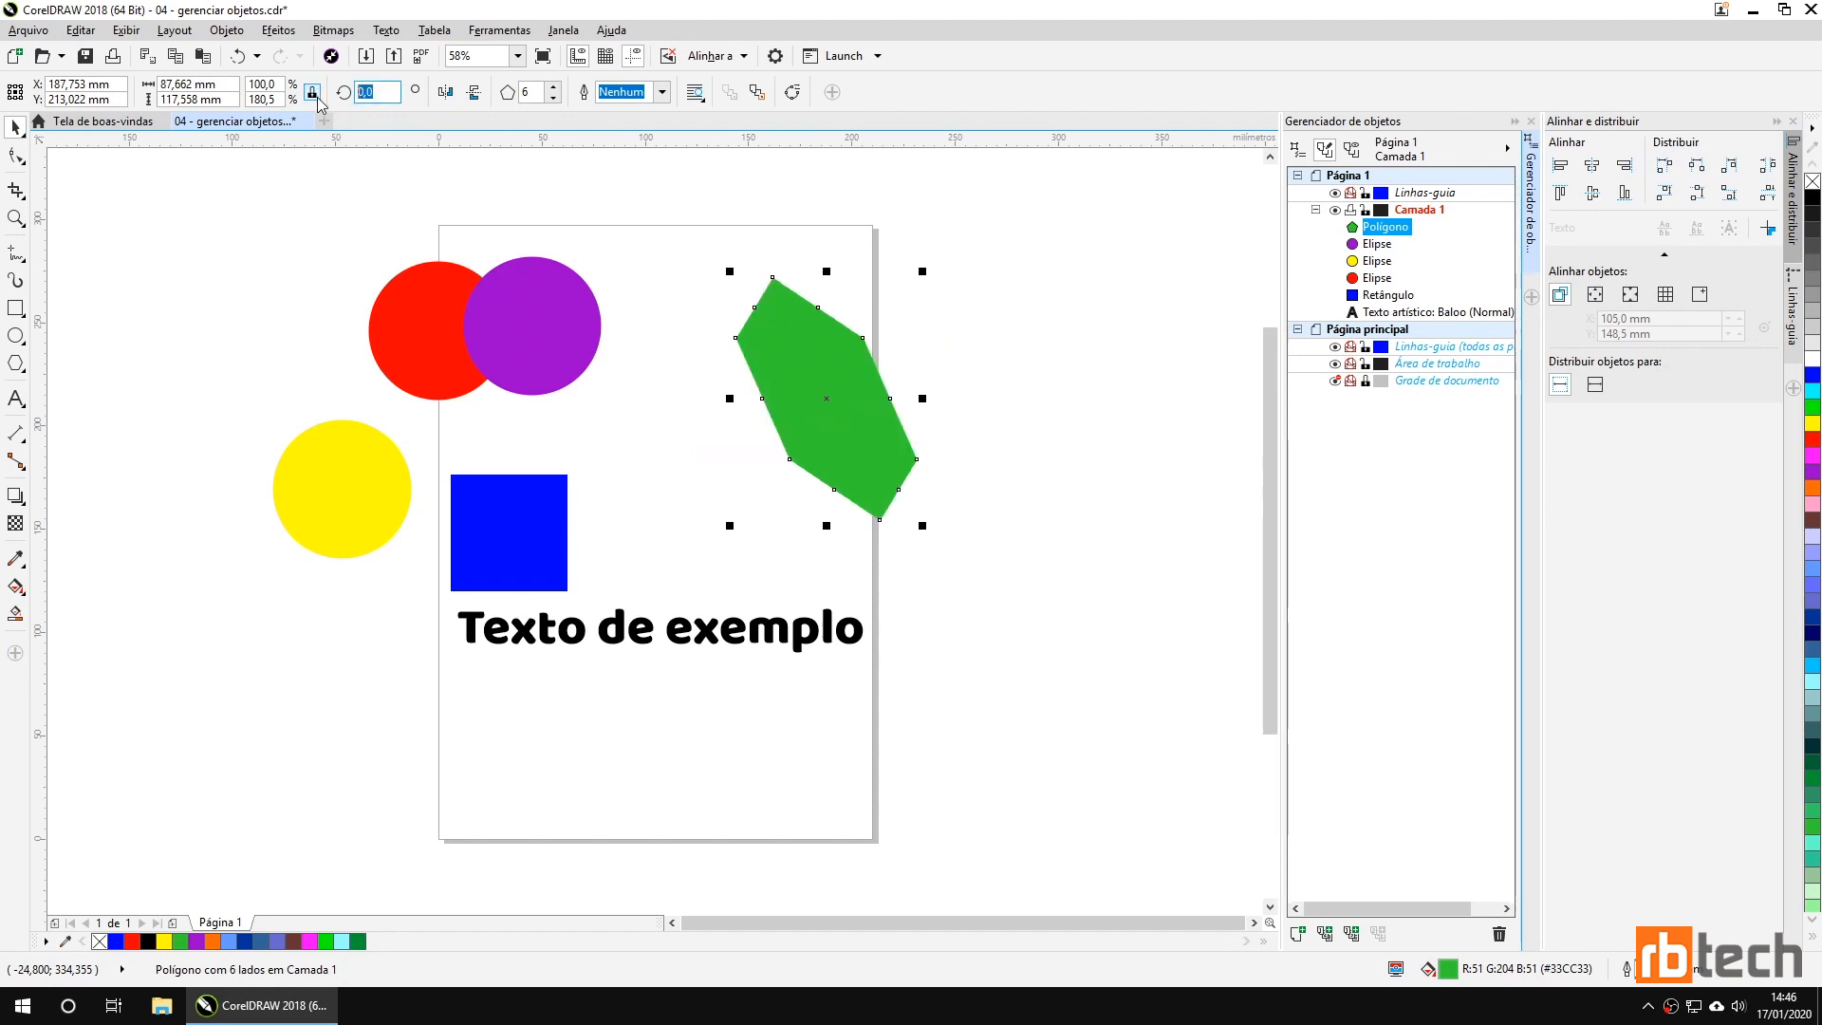
pyautogui.write('270')
pyautogui.press('Return')
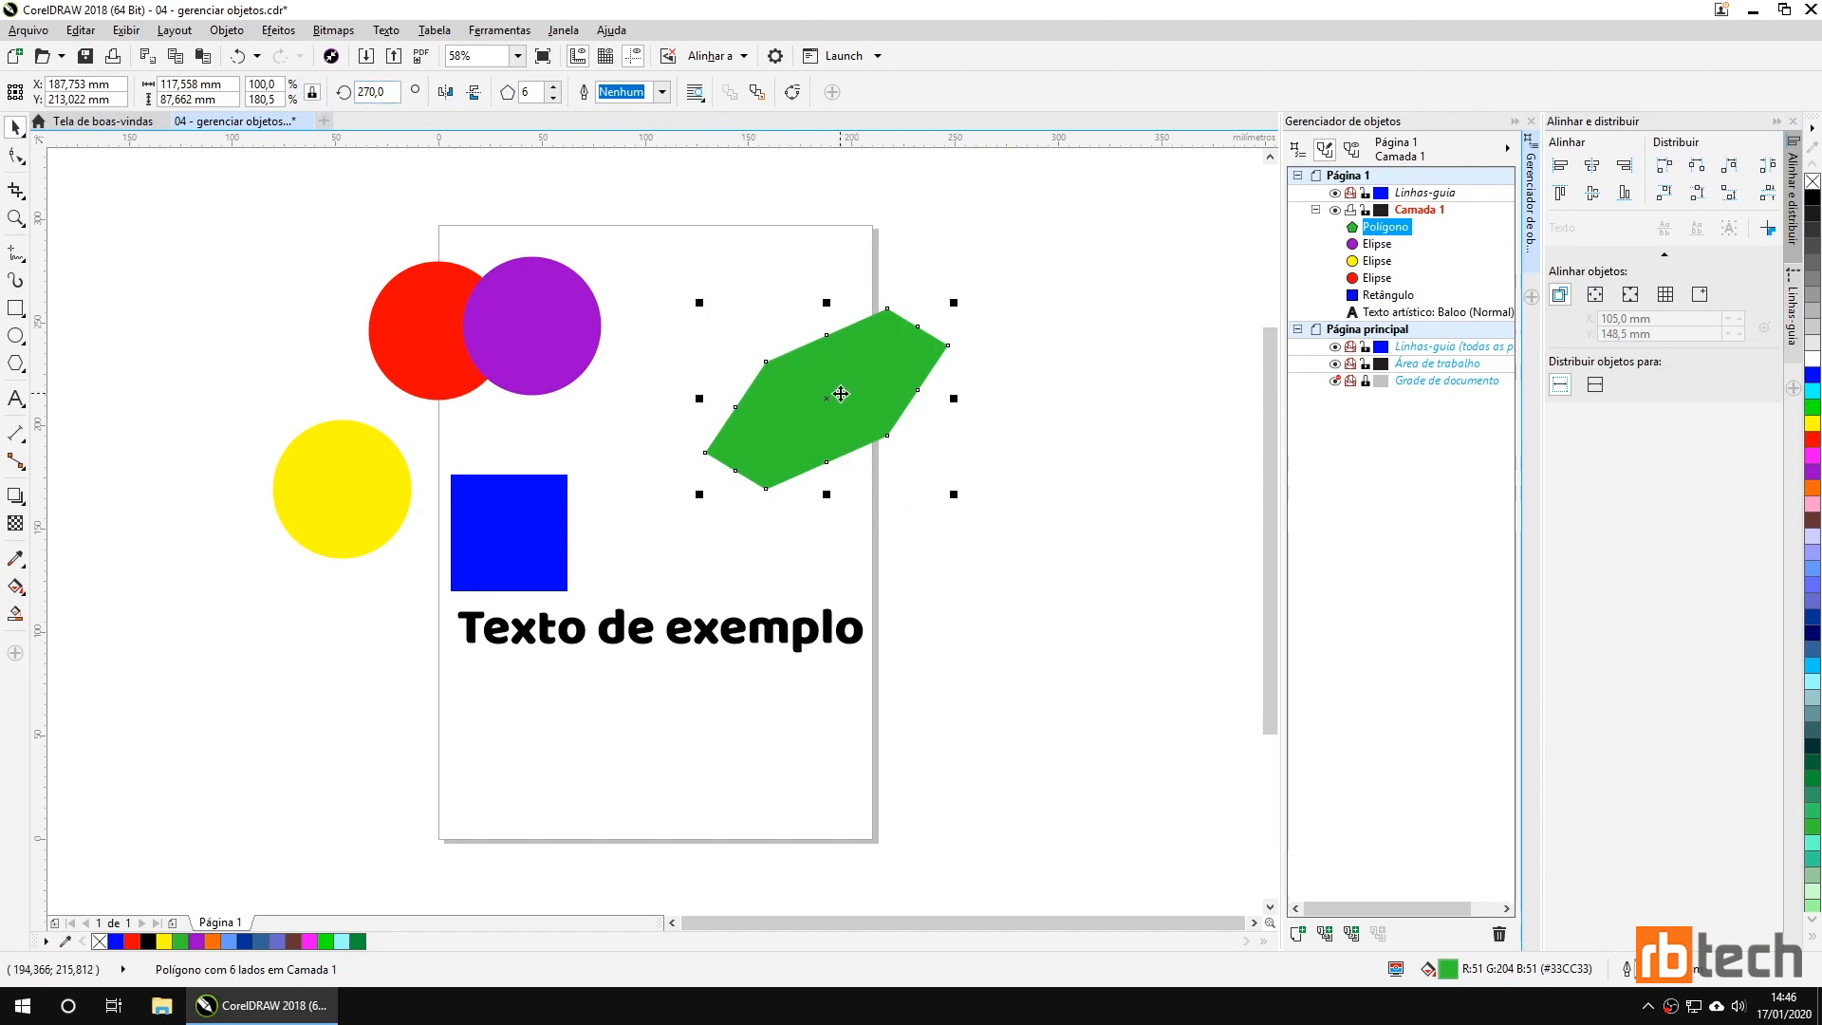
pyautogui.write('0')
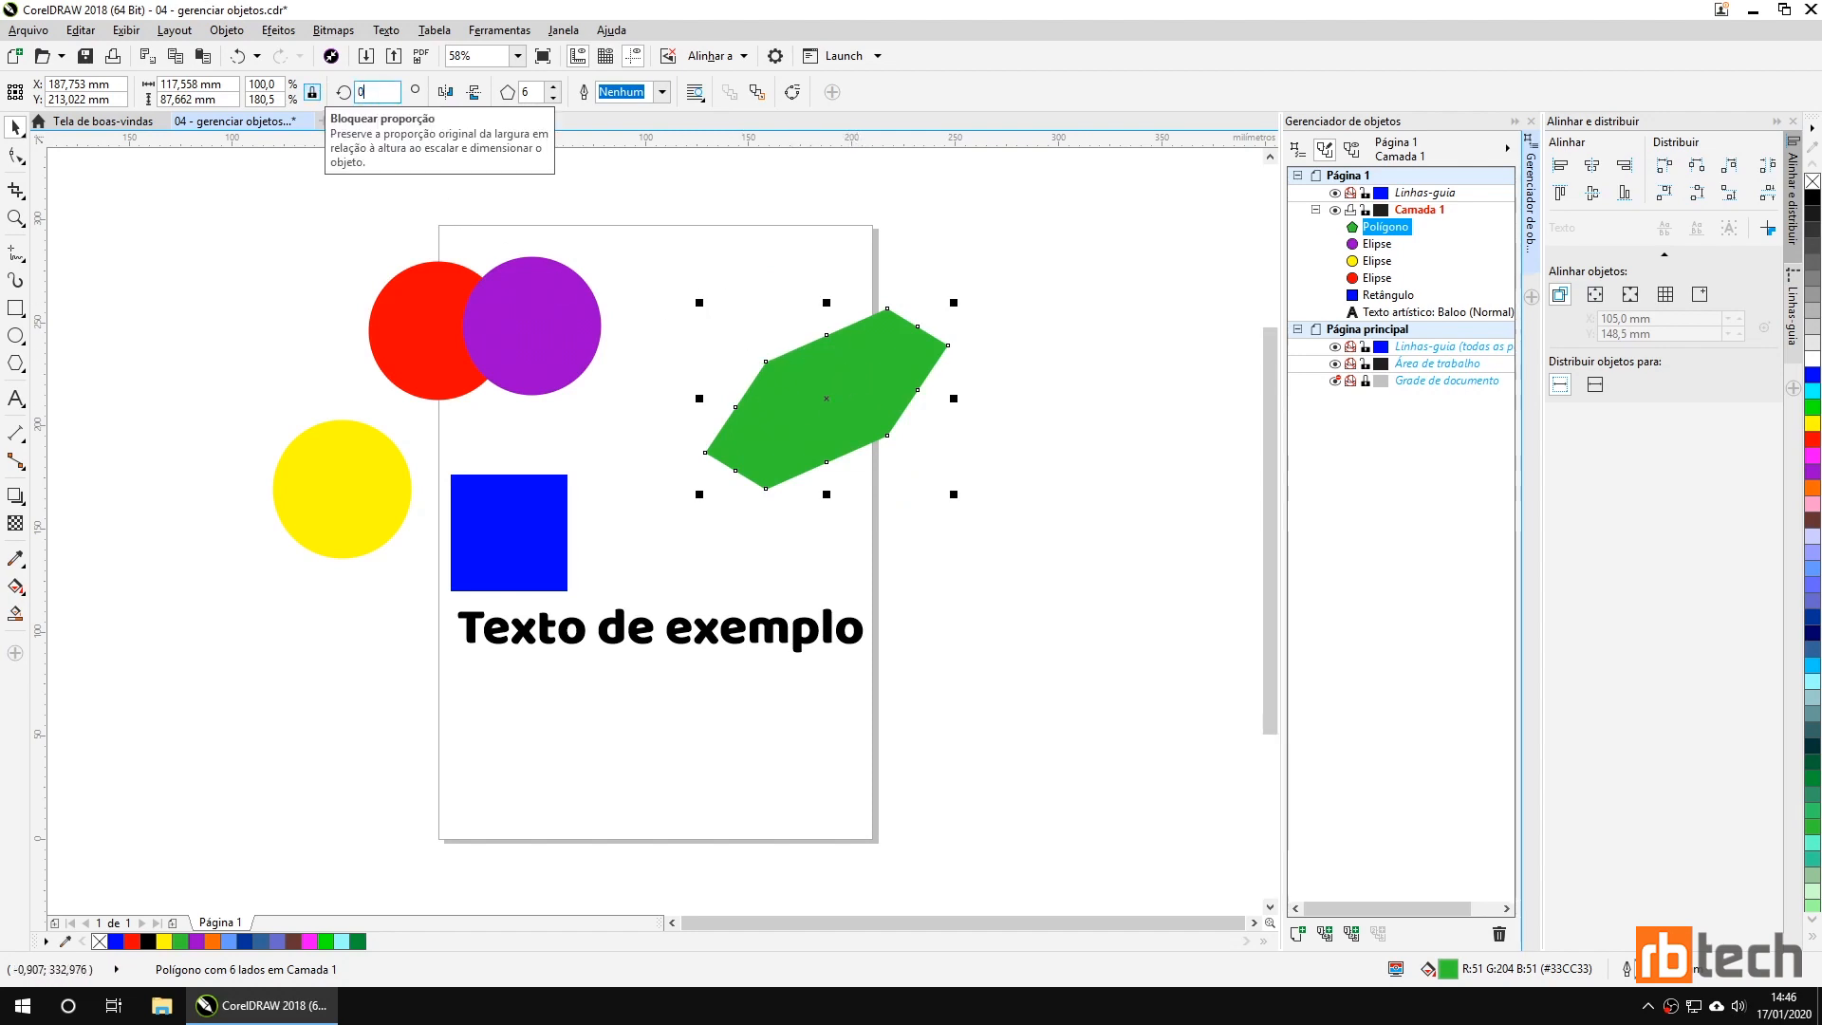
pyautogui.press('Return')
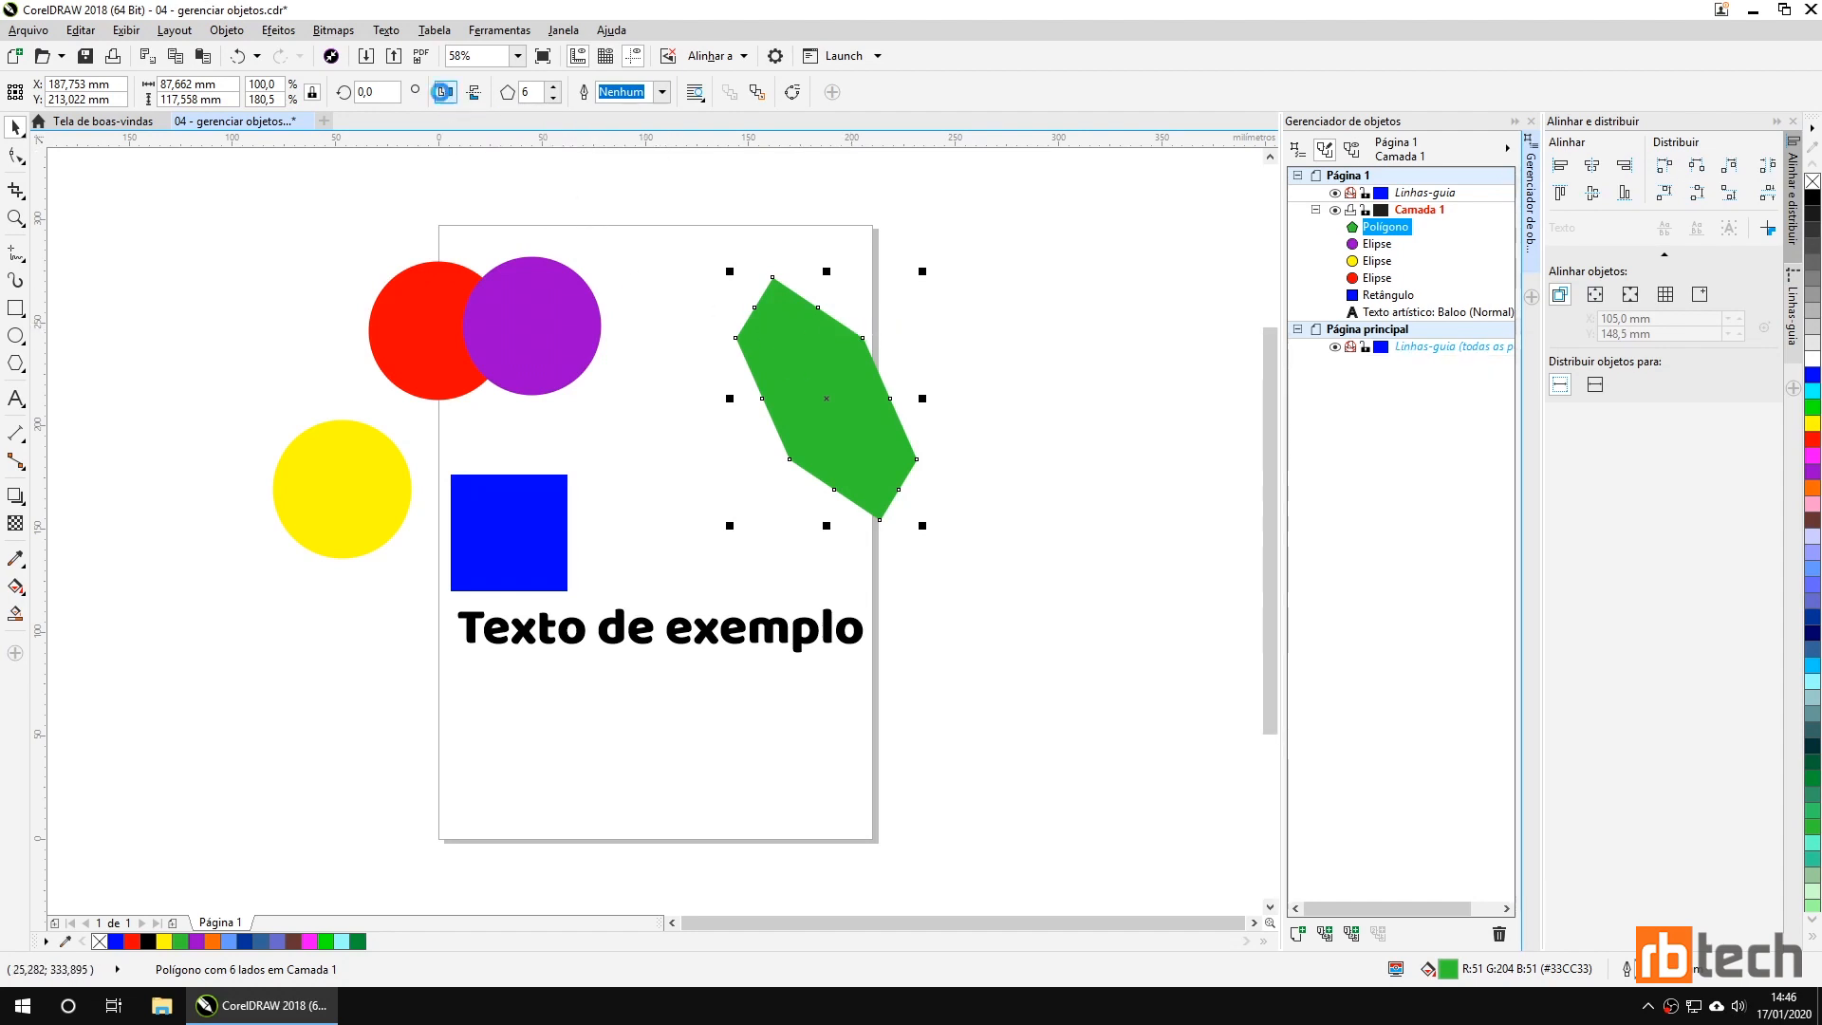
# Try mirroring the green hexagon horizontally and vertically, reversing each flip.
pyautogui.click(445, 91)
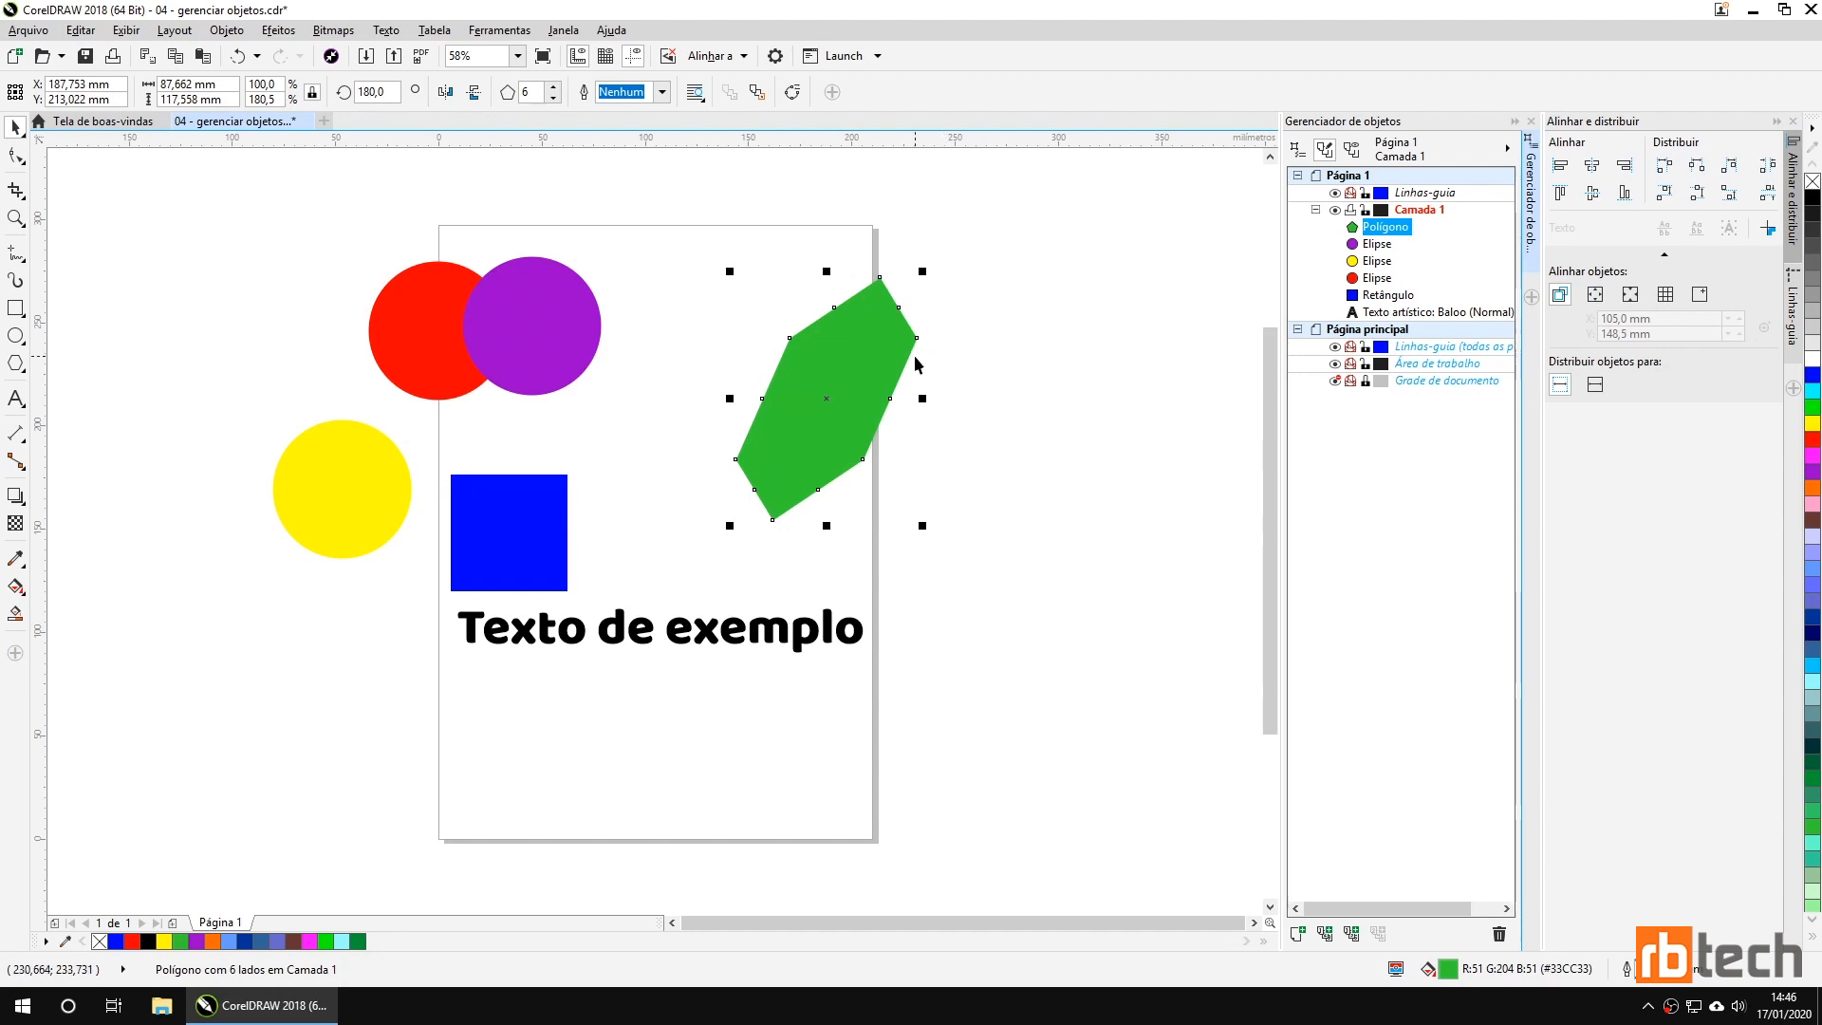
pyautogui.click(446, 93)
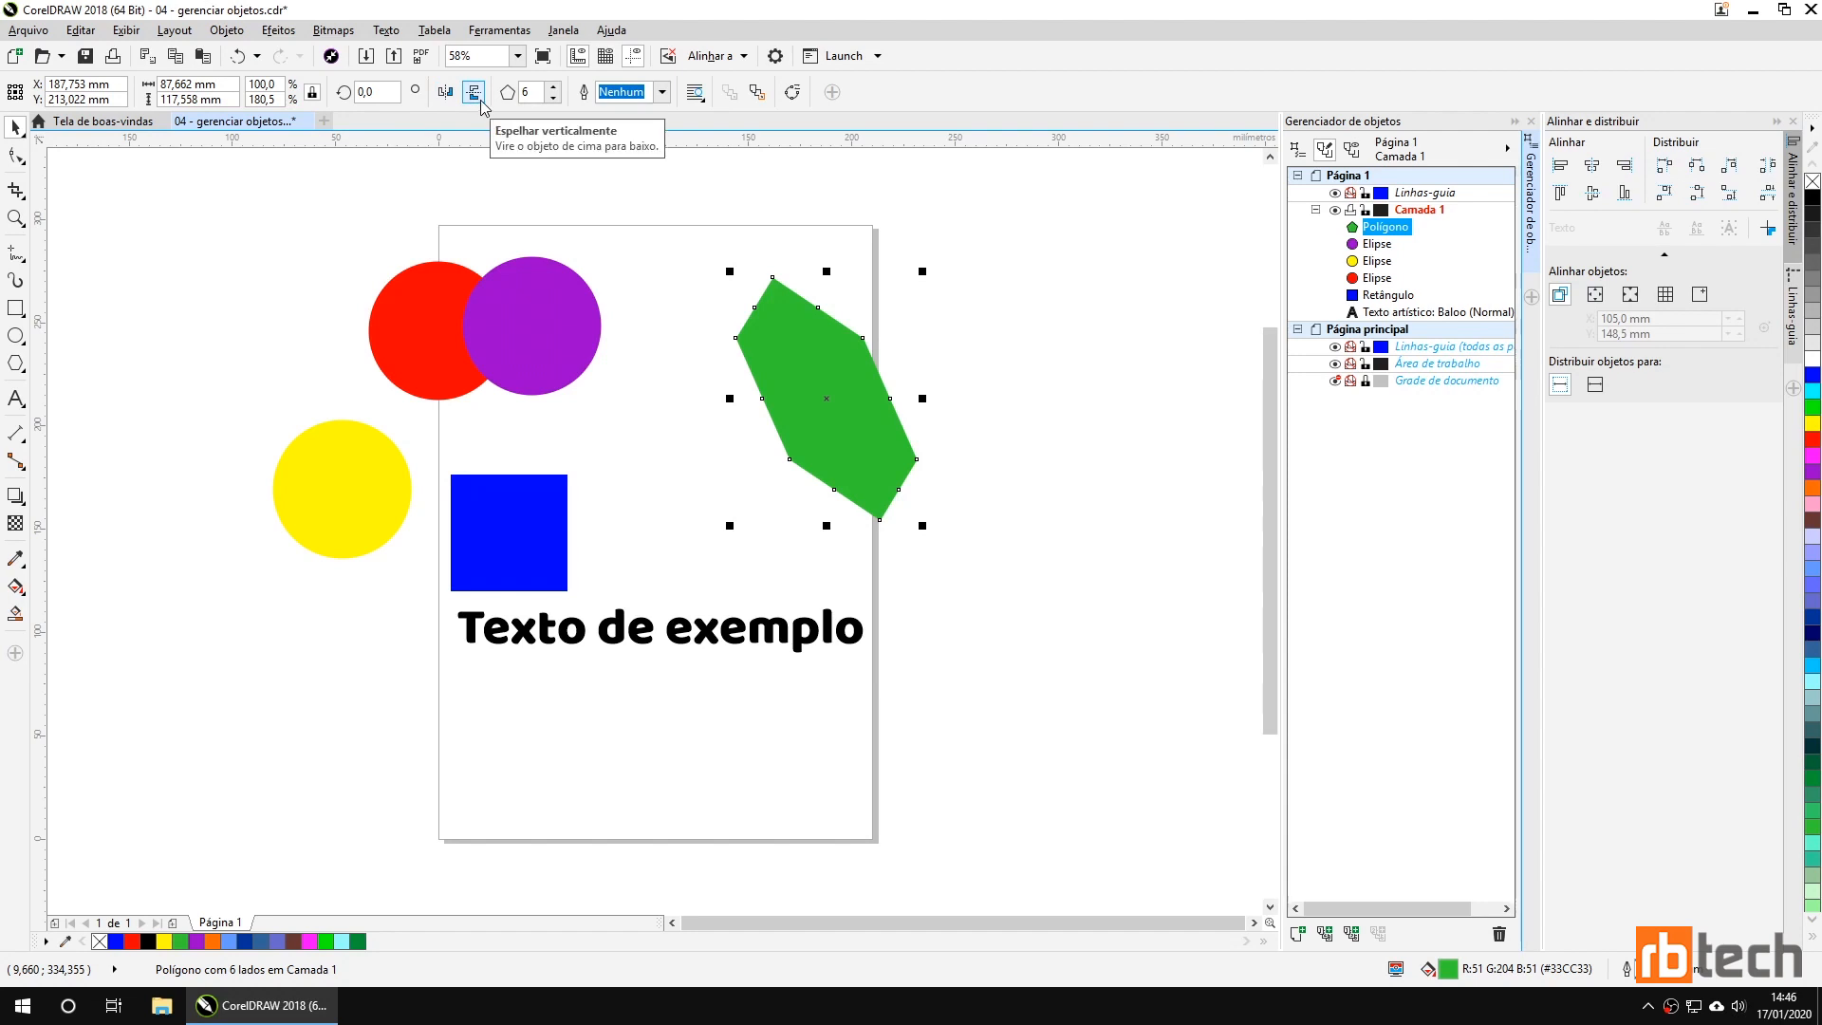
pyautogui.click(475, 93)
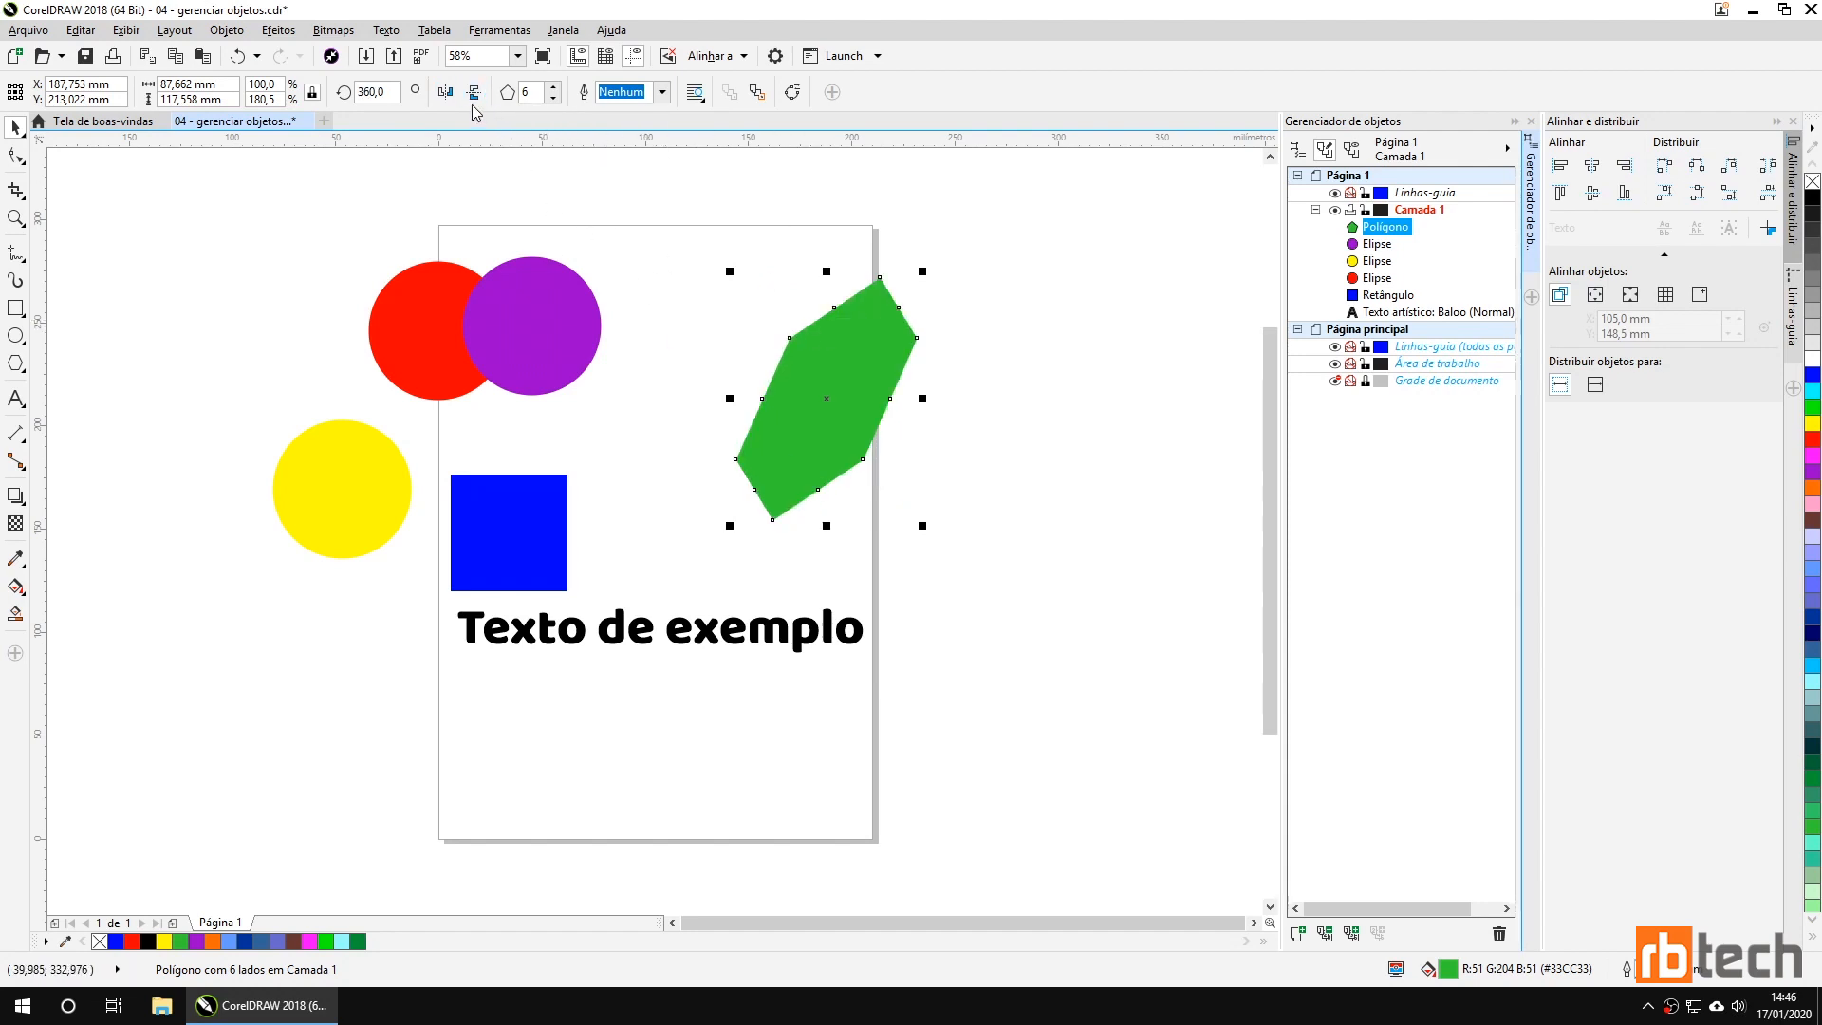
pyautogui.click(475, 93)
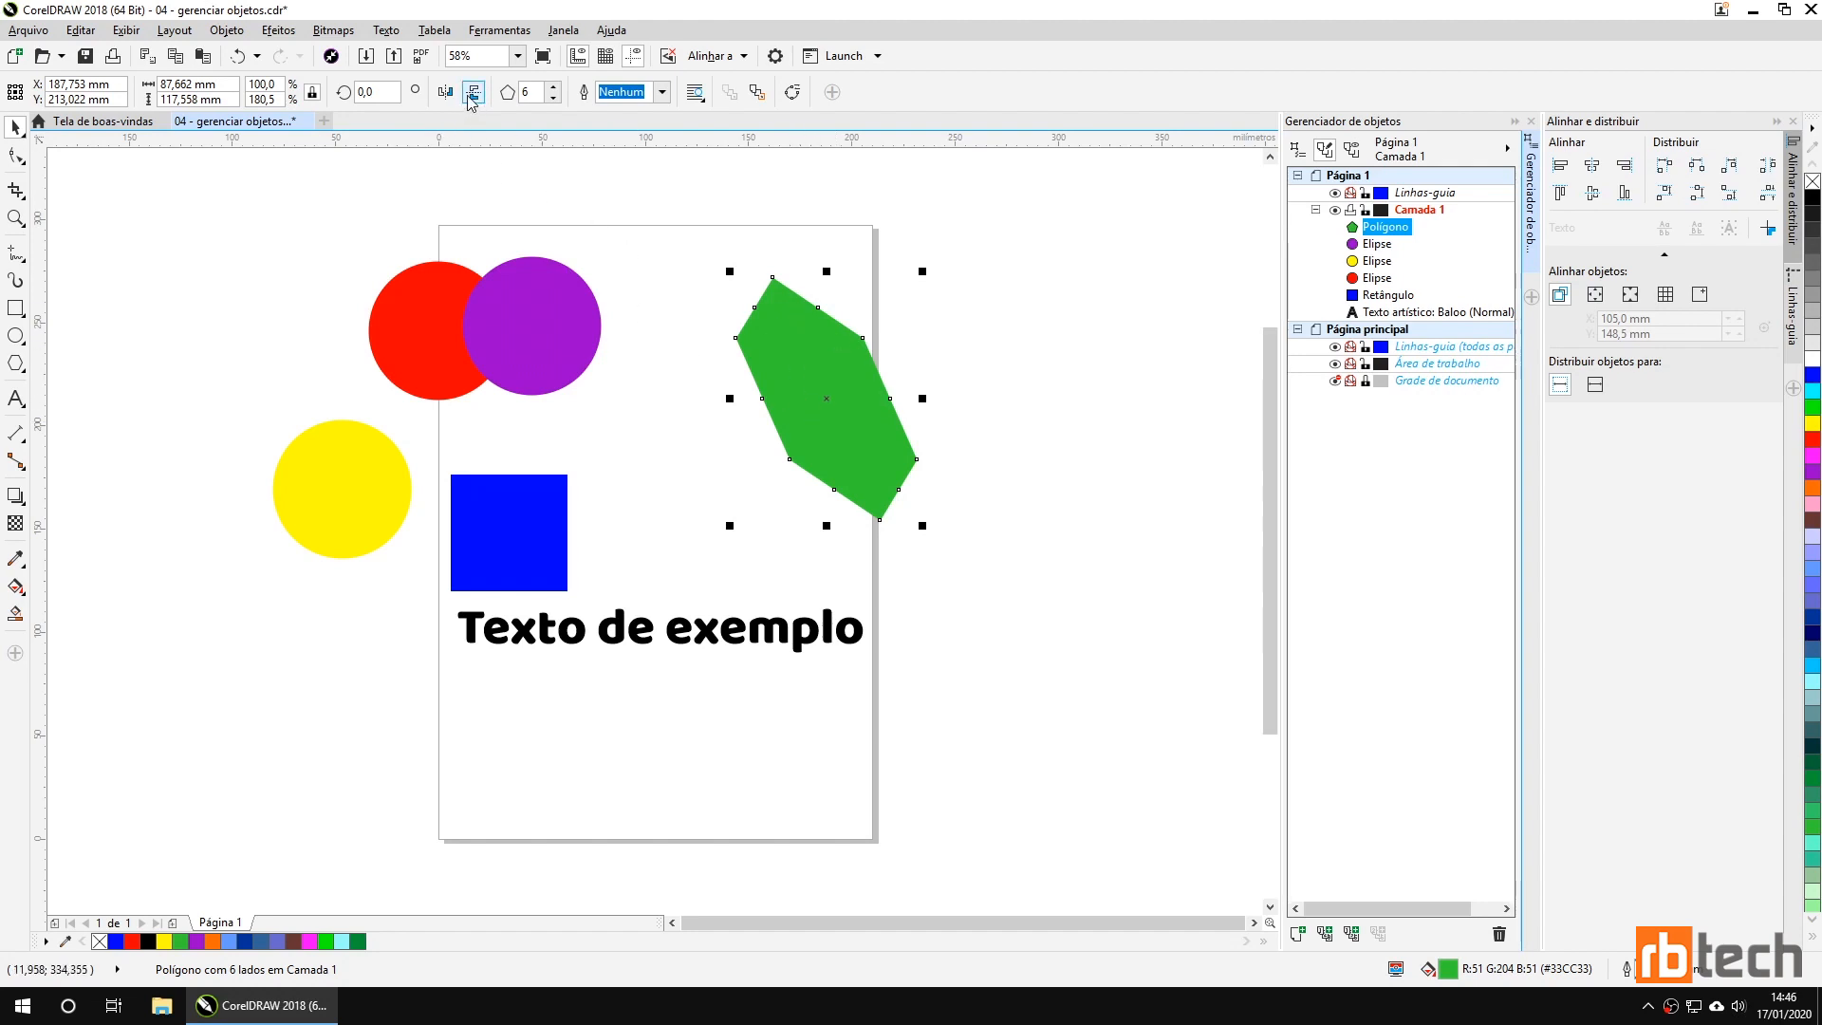
# Deselect the green hexagon, save the document, and close the object manager.
pyautogui.click(492, 152)
pyautogui.hotkey('ctrl', 's')
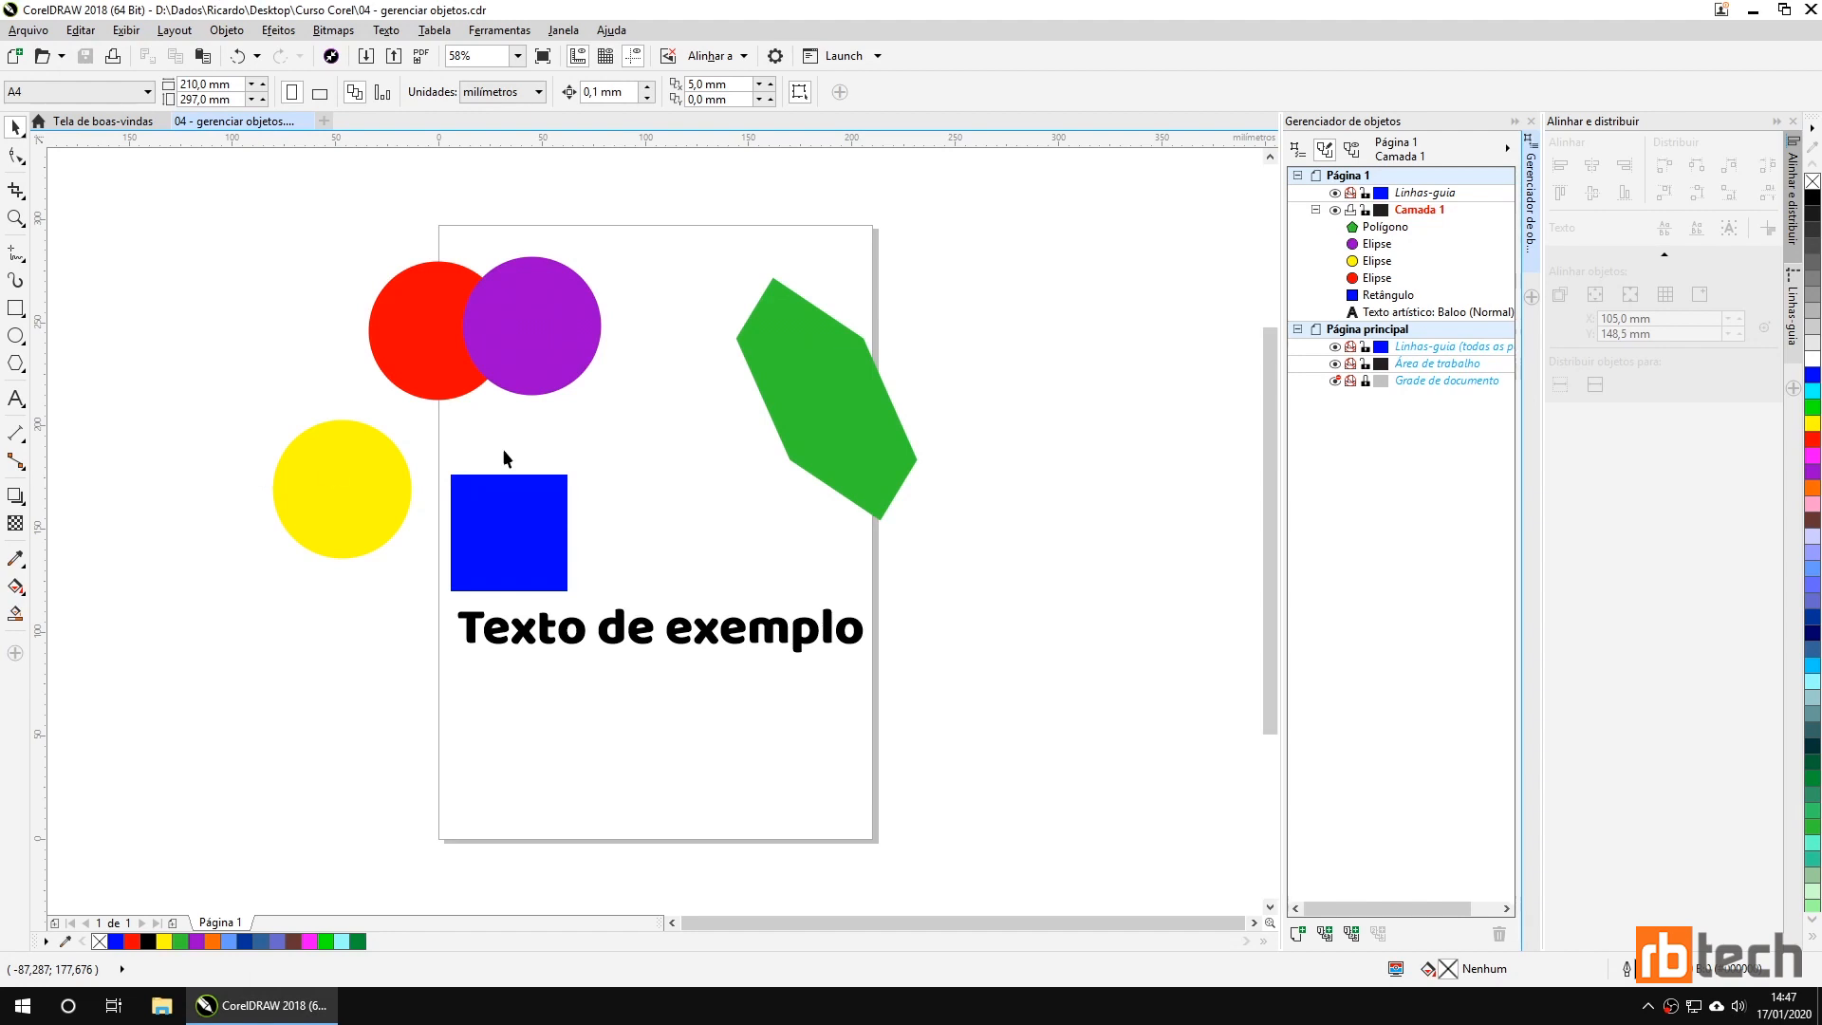
pyautogui.click(1530, 121)
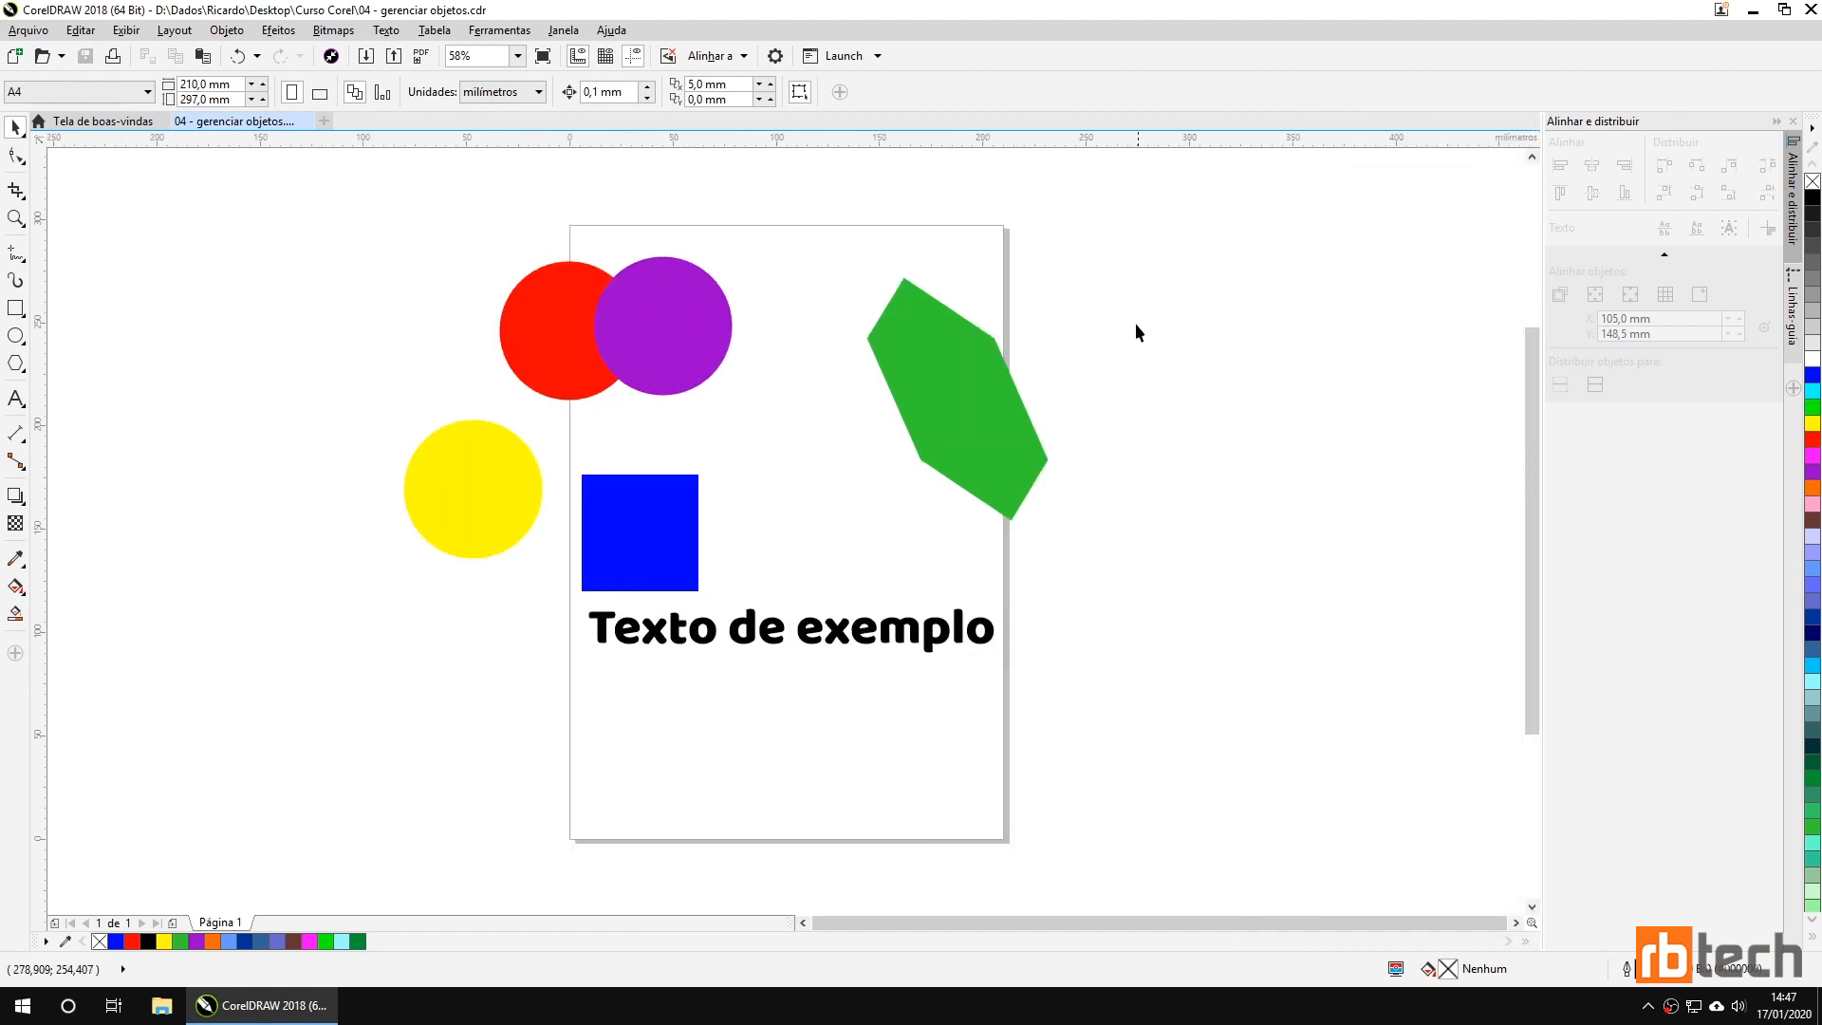